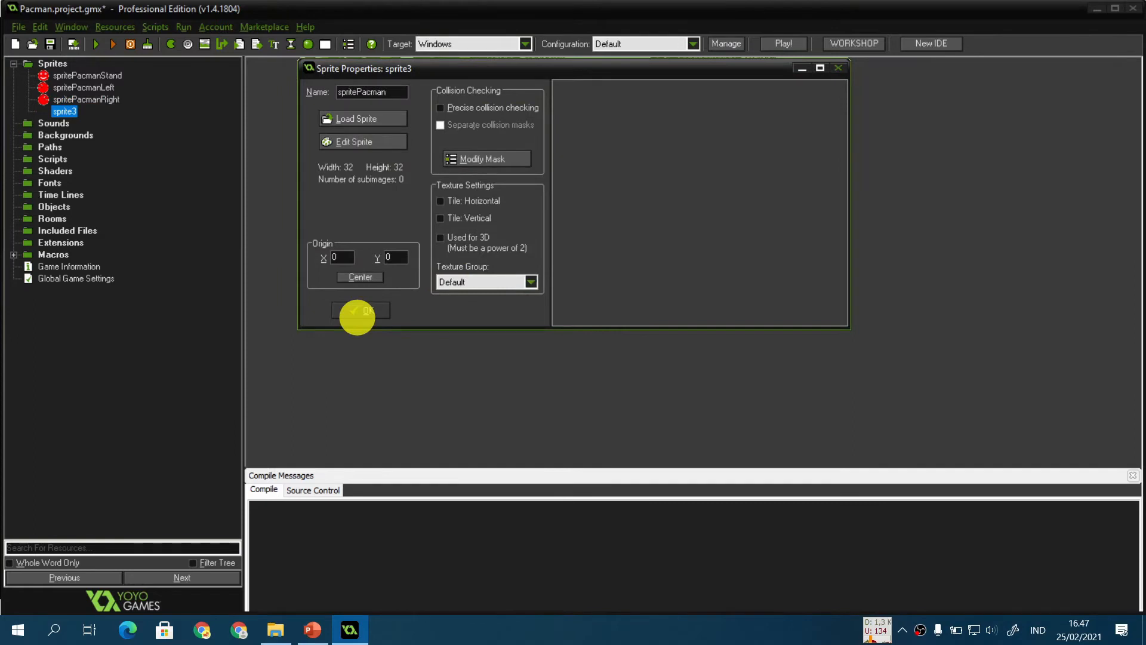
Step: Load the pacman_up.gif image into the spritePacmanUp sprite and confirm its properties
left_click(371, 118)
double_click(450, 274)
left_click(374, 310)
Step: Create a new sprite named spritePacmanDown and load pacman_down.gif into it
key("ctrl+shift+s")
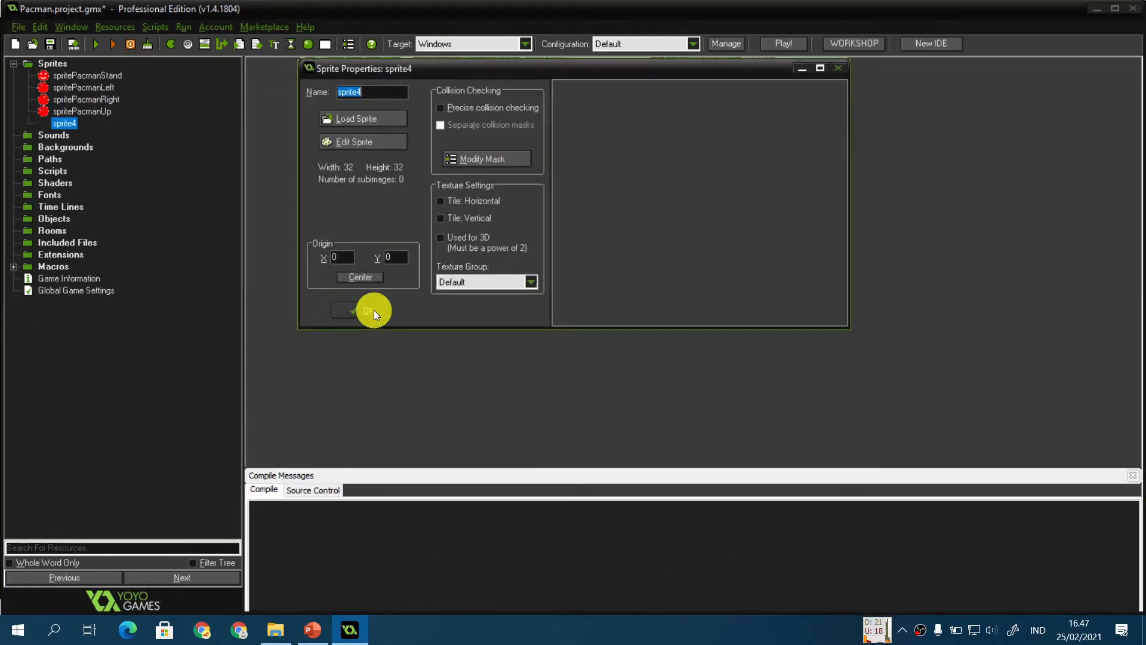
type("spritePacmanDown")
left_click(380, 119)
scroll(489, 258, "down", 3)
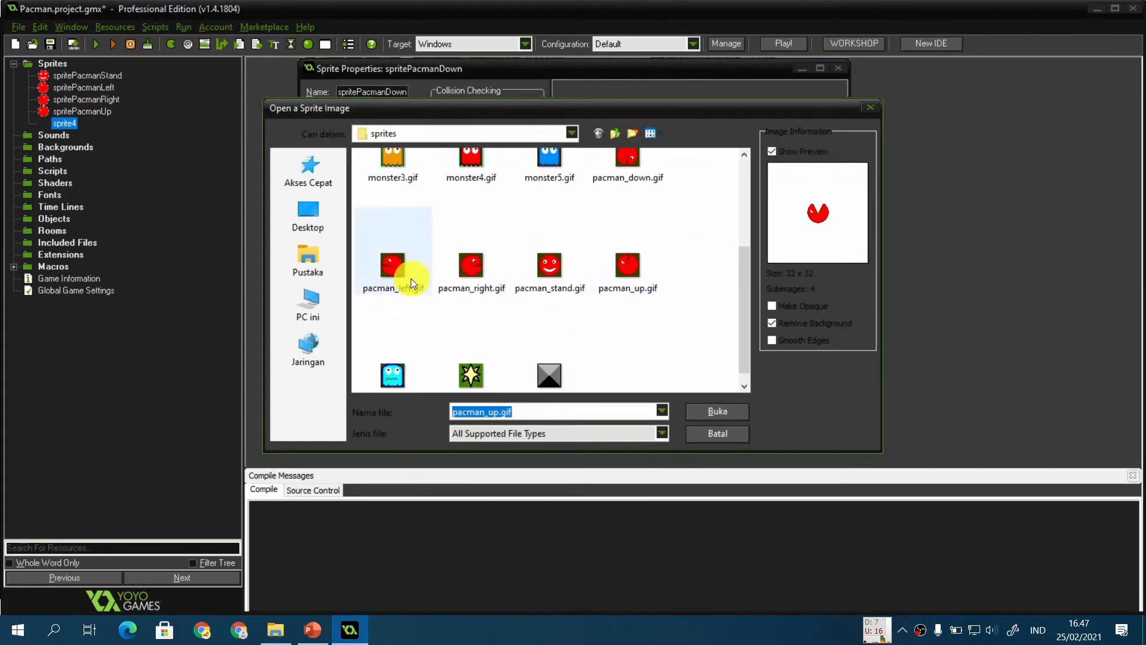
left_click(628, 158)
left_click(712, 411)
left_click(378, 314)
Step: Create a new sprite named spriteDot and load dot.gif into it
key("ctrl+shift+s")
type("spriteDot")
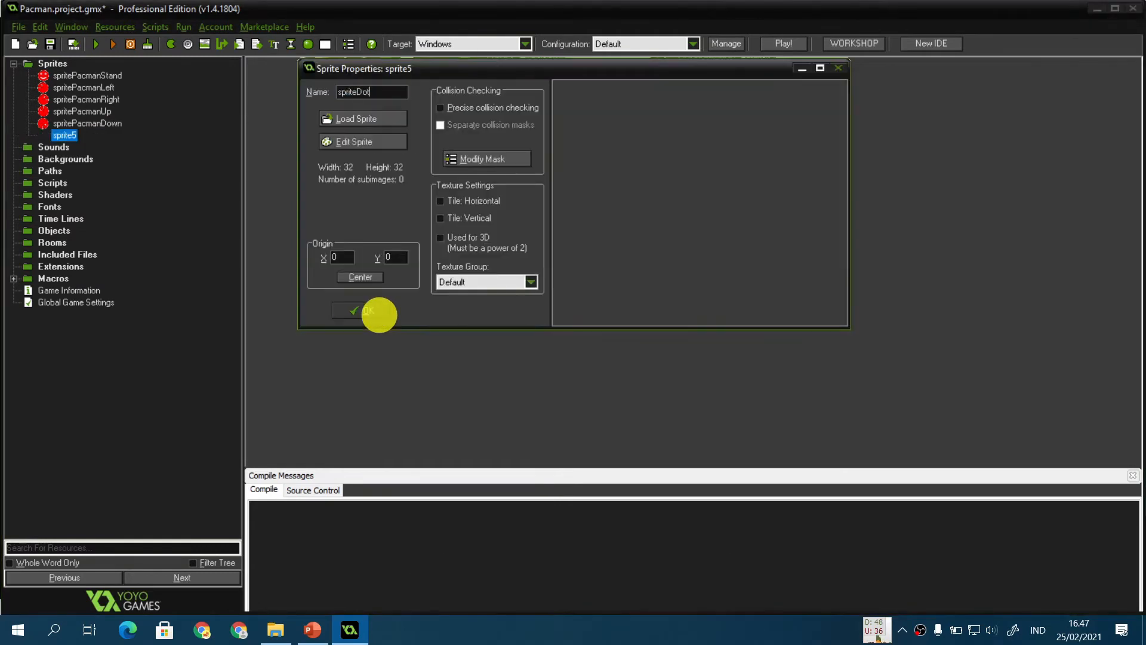
left_click(379, 119)
double_click(471, 197)
left_click(364, 309)
Step: Create a new sprite named spriteSpecial and load special.gif into it
key("ctrl+shift+s")
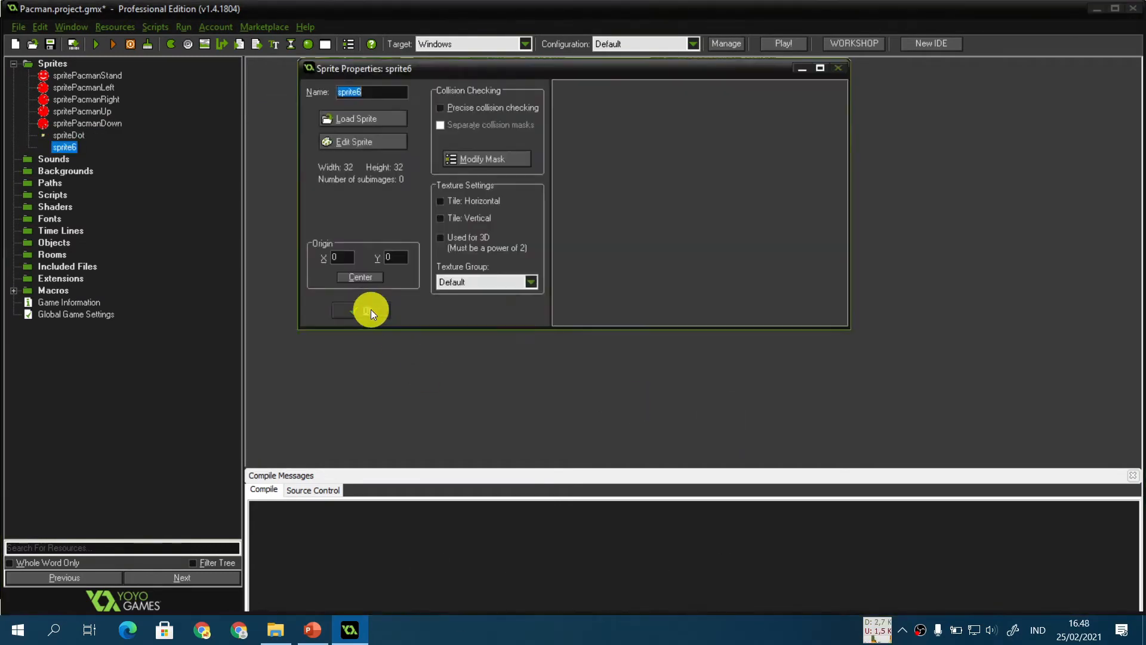
type("spriteSpecial")
left_click(356, 118)
scroll(428, 271, "down", 3)
left_click(460, 335)
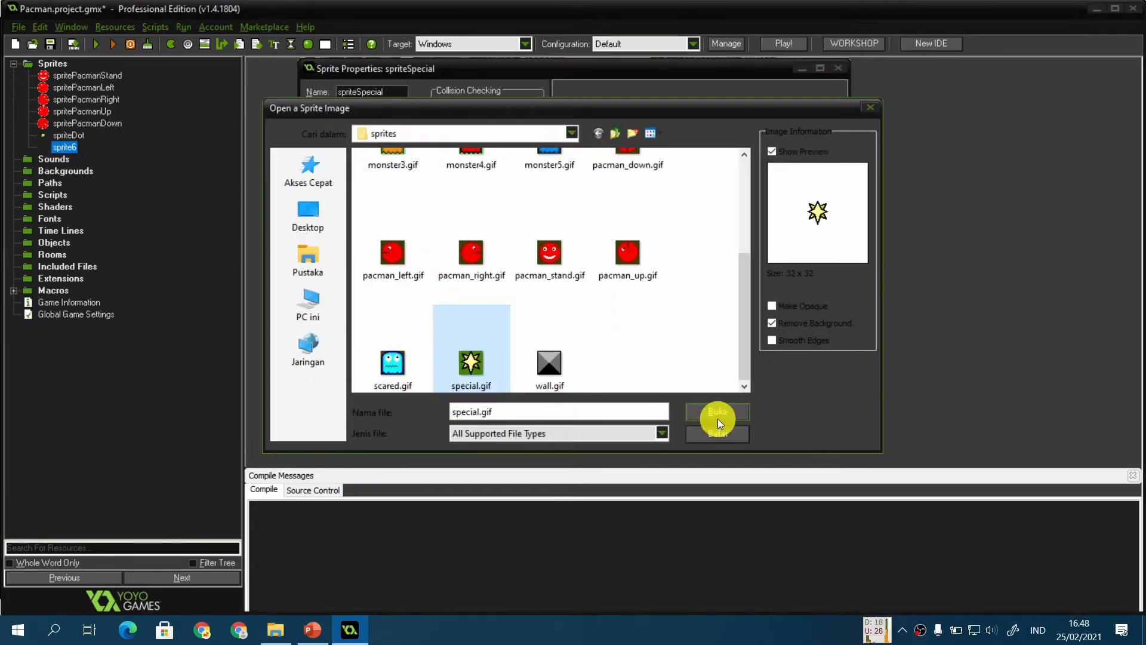
left_click(718, 411)
left_click(364, 310)
Step: Create a new sprite named spriteWall and load wall.gif into it
key("ctrl+shift+s")
type("spriteWall")
left_click(361, 118)
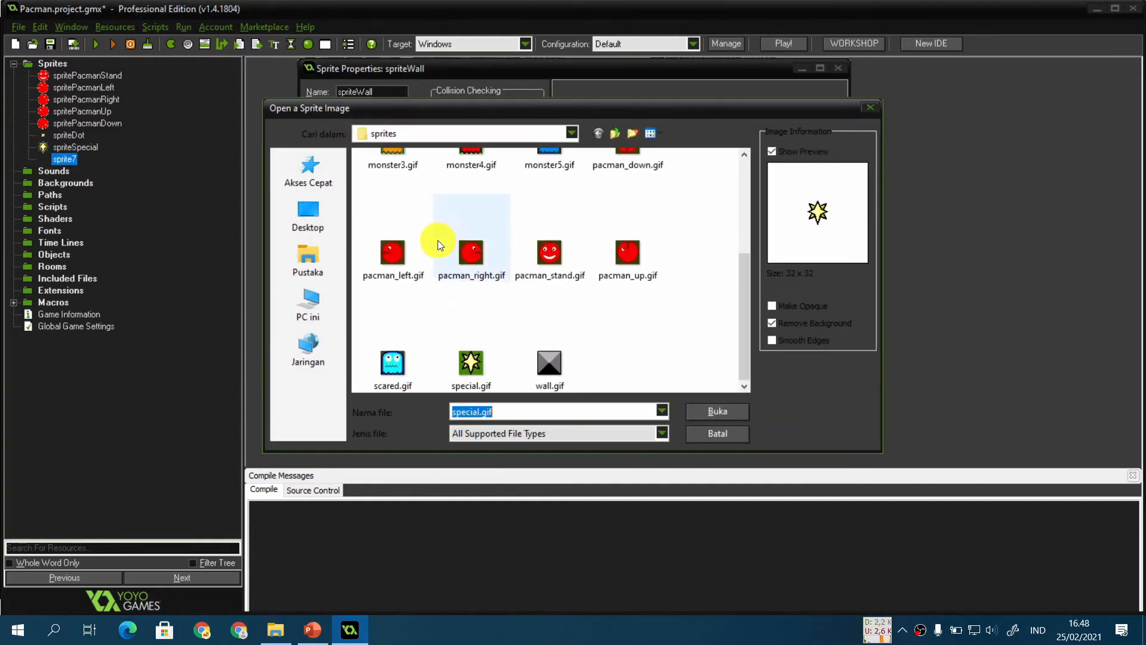
scroll(538, 269, "down", 3)
double_click(615, 307)
left_click(362, 310)
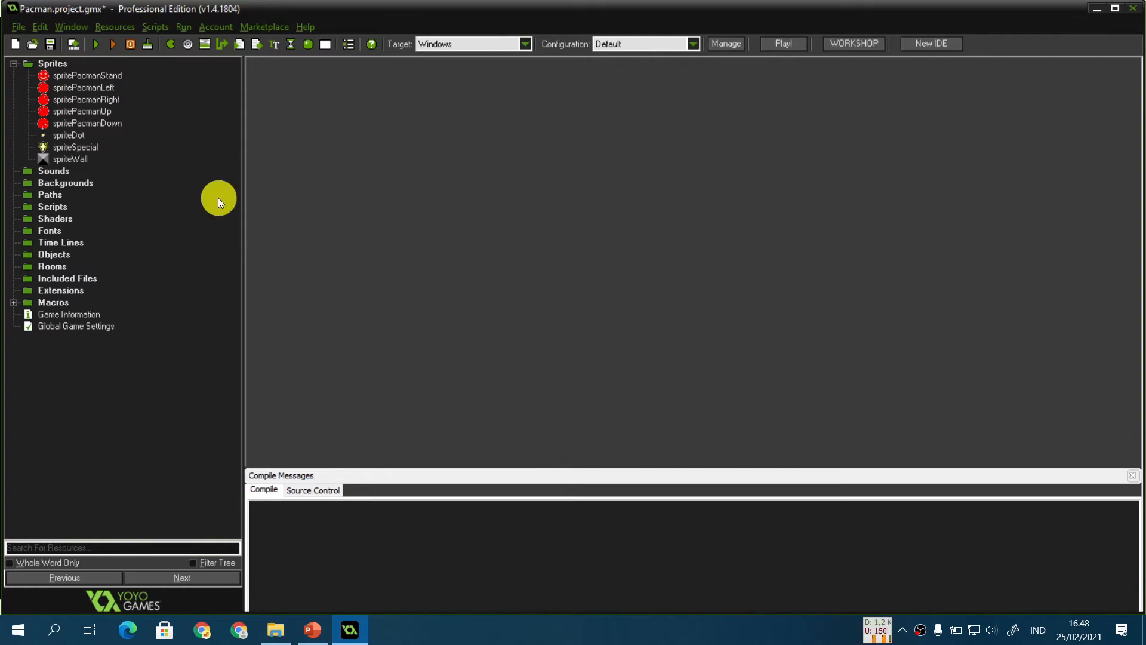
left_click(107, 76)
left_click(109, 127)
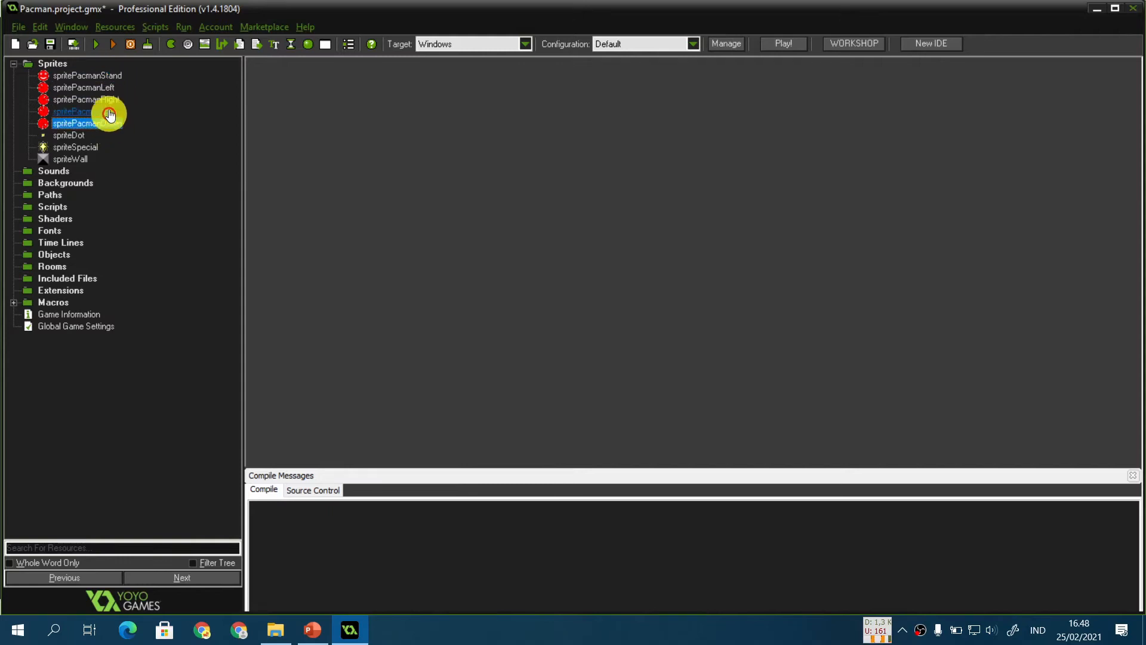
left_click(97, 76)
Step: Create a sprite group named Pacman inside the Sprites folder
left_click(61, 65)
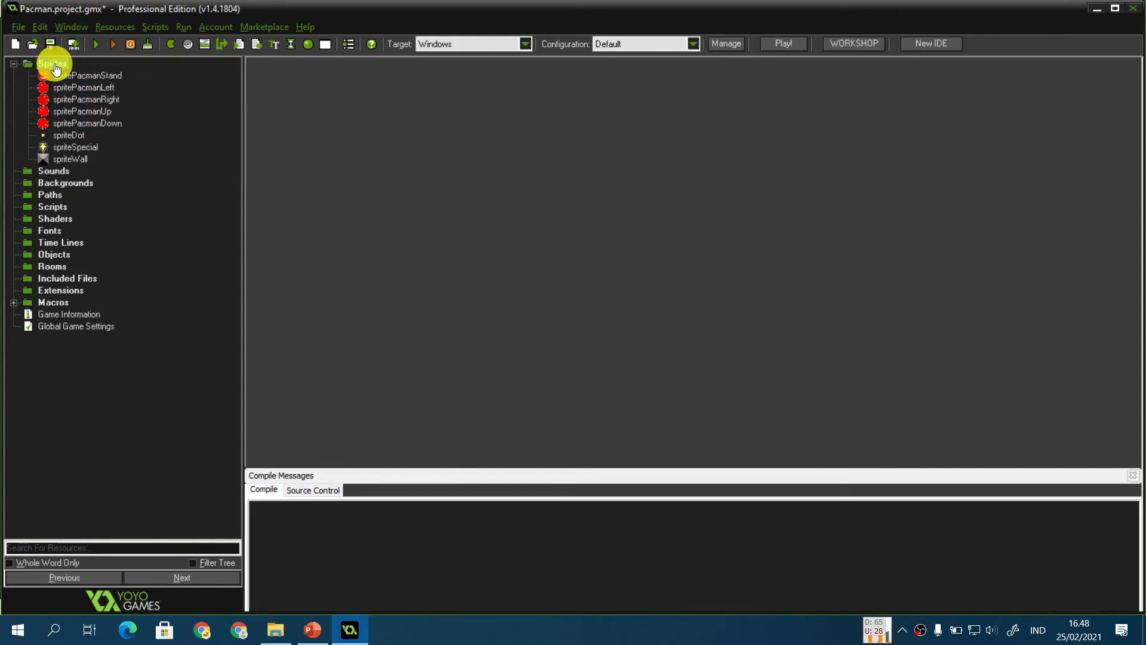
right_click(62, 65)
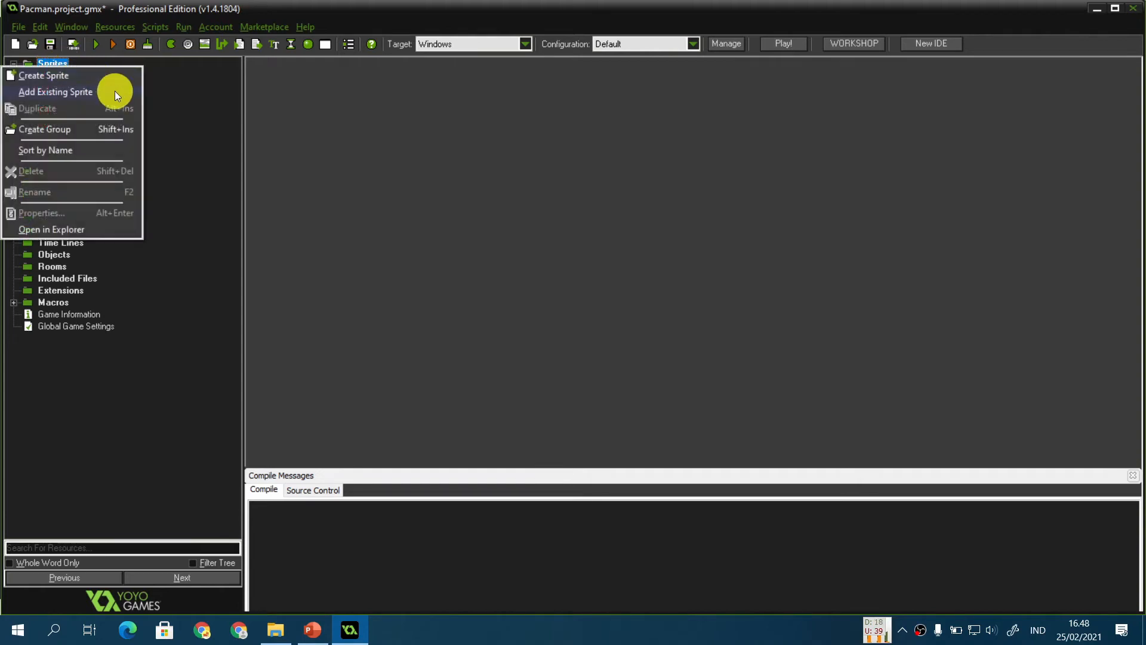
left_click(128, 131)
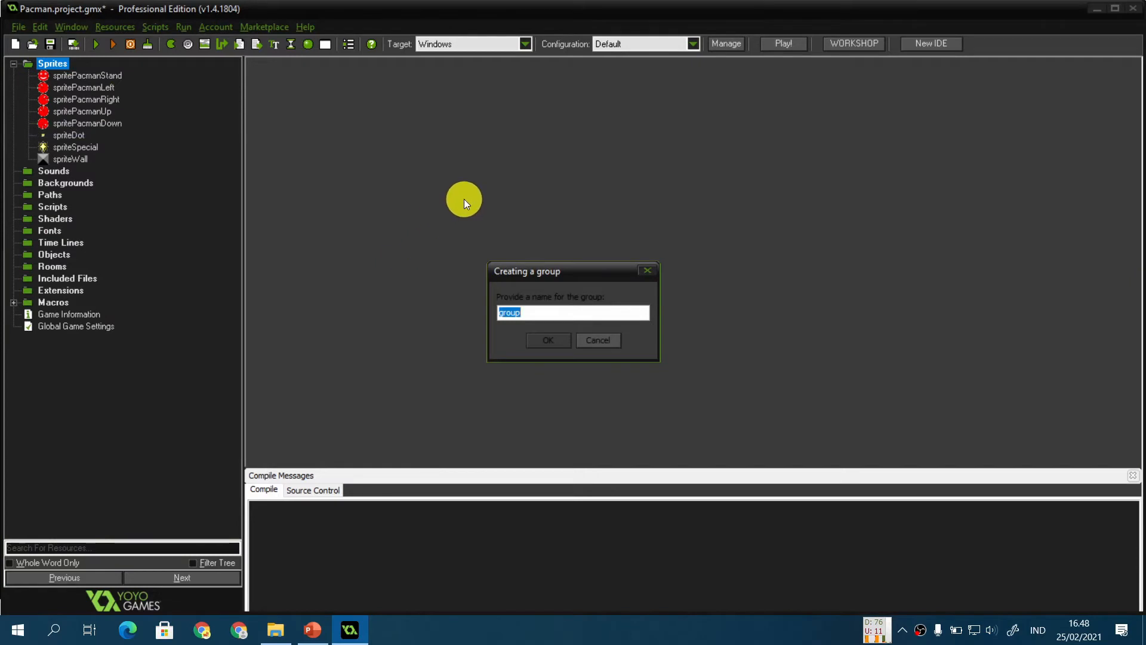
type("Pacman")
key("Return")
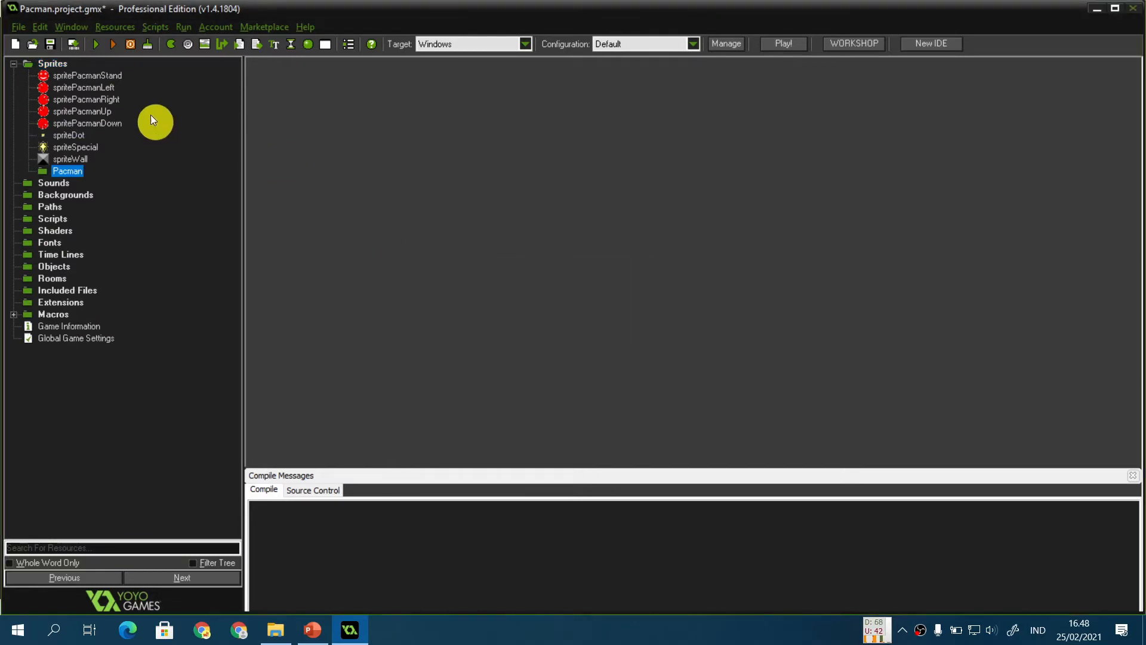
Step: Move the five Pacman sprites into the Pacman group
left_click_drag(102, 123, 80, 171)
left_click_drag(96, 76, 69, 171)
mouse_move(78, 114)
left_mouse_down()
mouse_move(82, 158)
mouse_move(74, 131)
left_mouse_up()
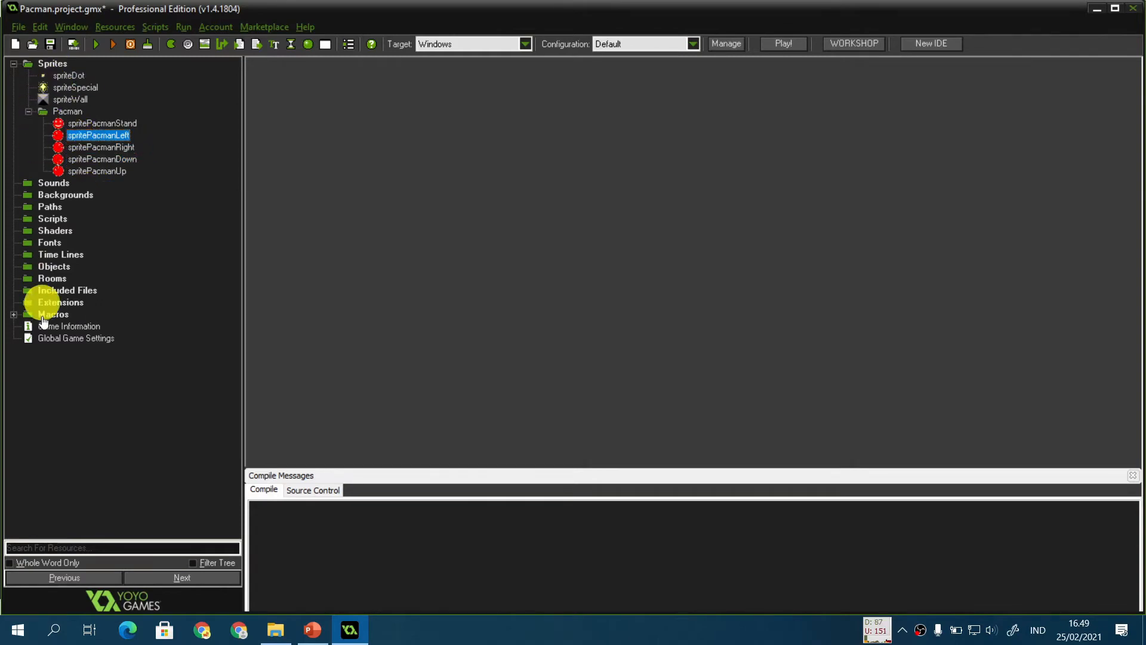
Step: Reorder spritePacmanUp above spritePacmanDown inside the Pacman group and collapse the group
left_click(60, 111)
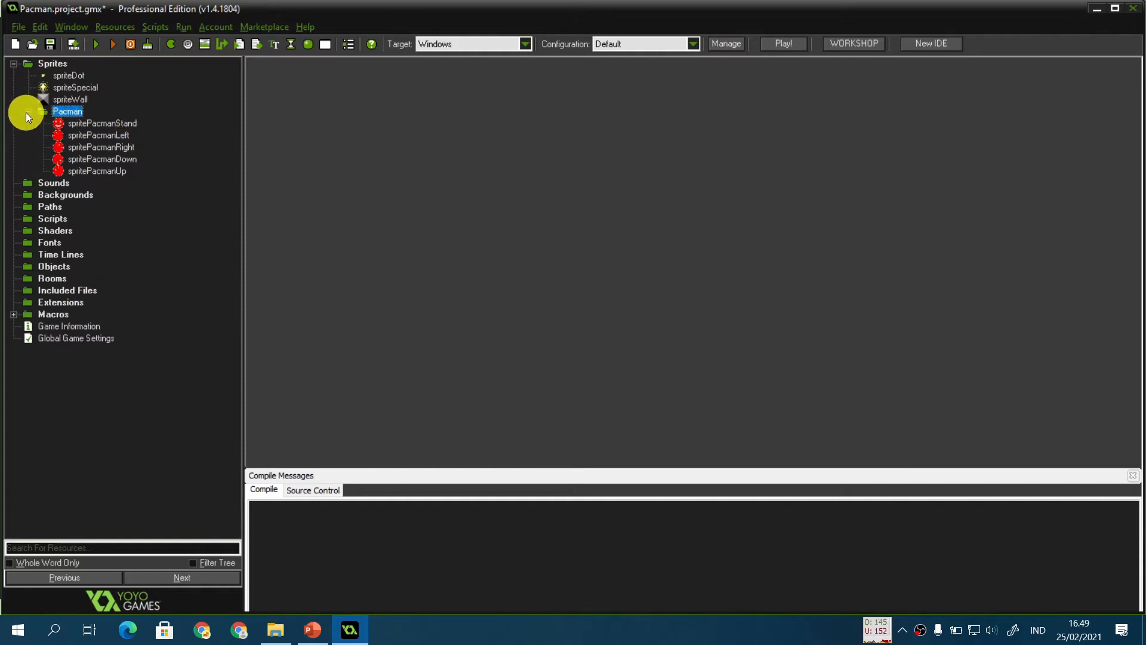
left_click(28, 111)
left_click(28, 111)
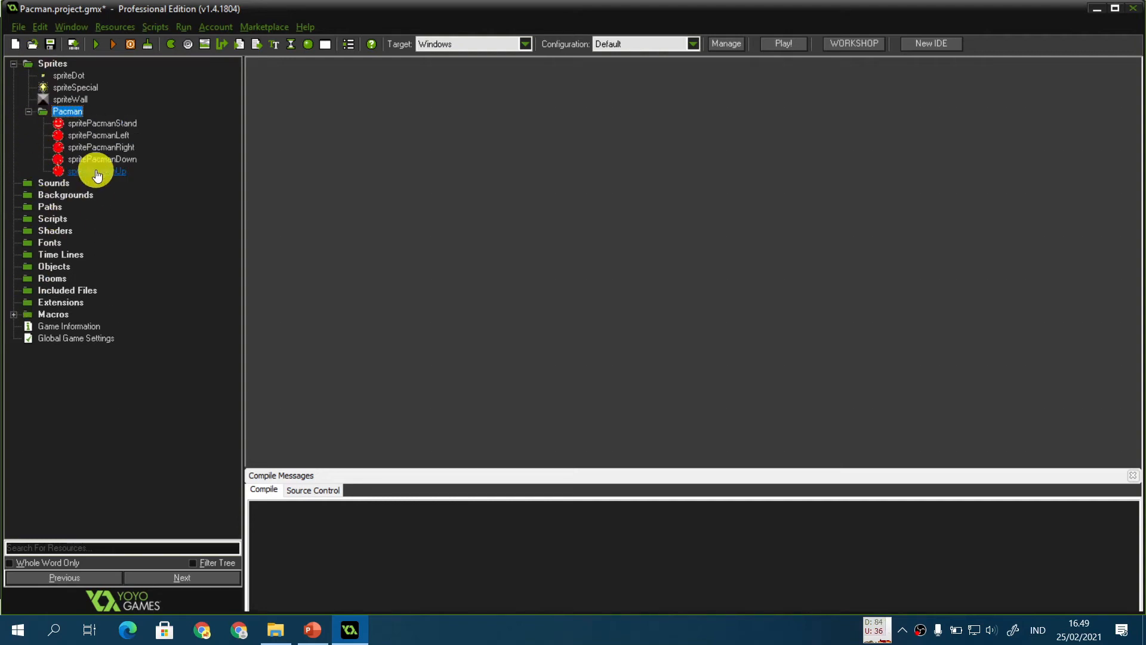
left_click_drag(100, 170, 97, 156)
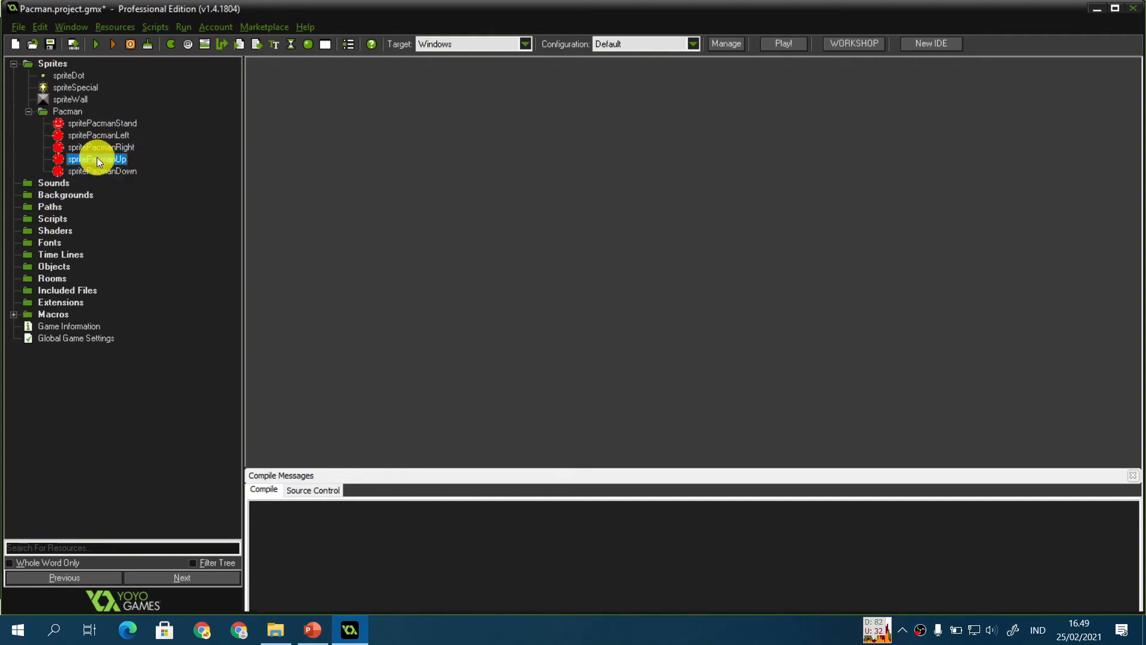
left_click(28, 112)
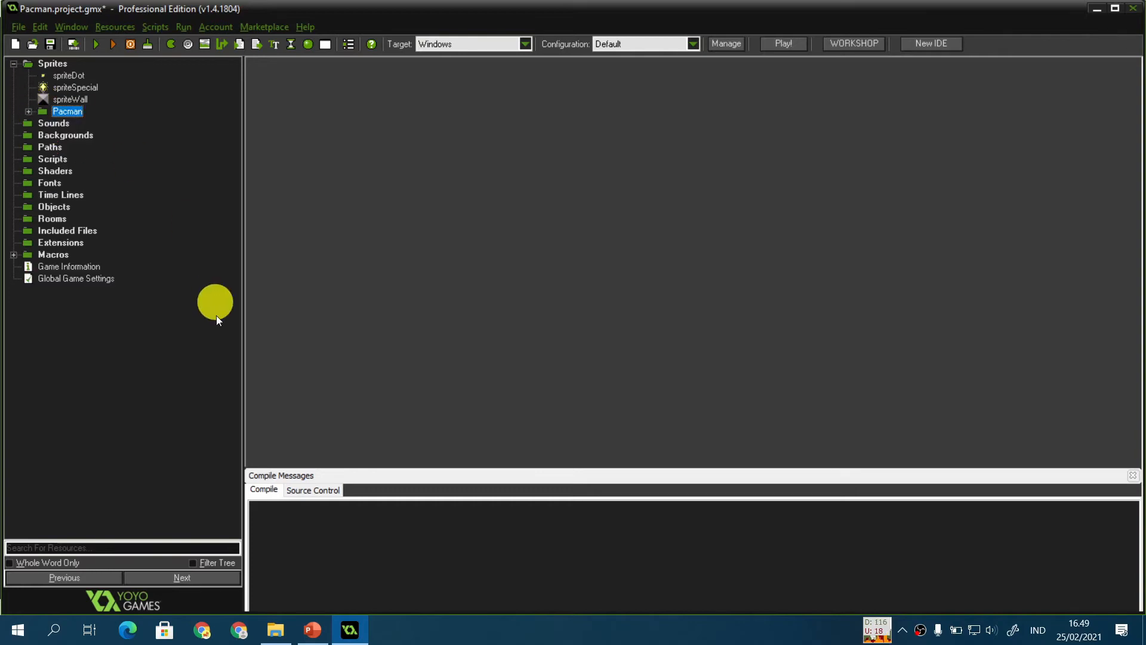
Step: Switch to the presentation slide to read the ghost sprite instructions, then return to the project
left_click(313, 630)
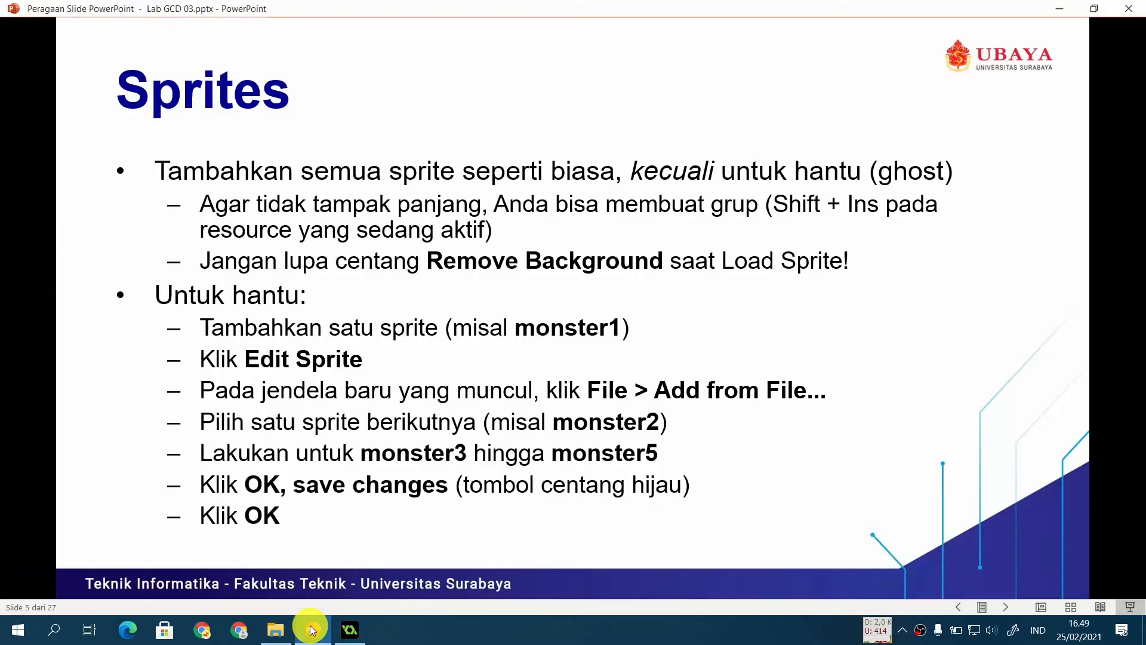
left_click(350, 630)
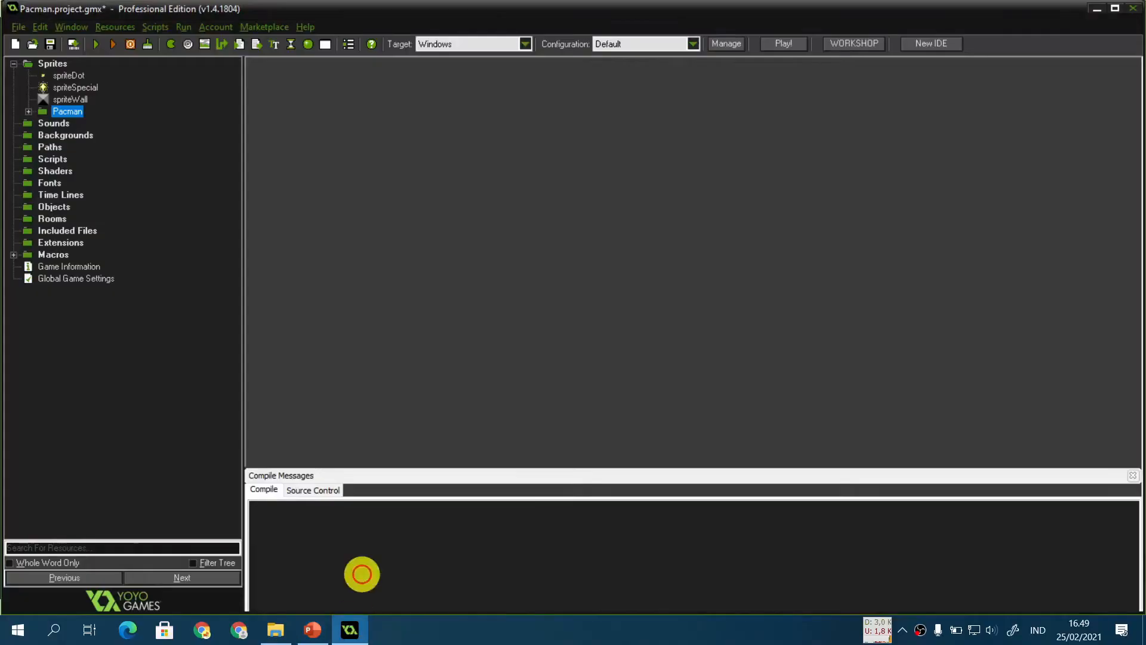
Step: Create a new sprite named spriteGhost
key("ctrl+shift+s")
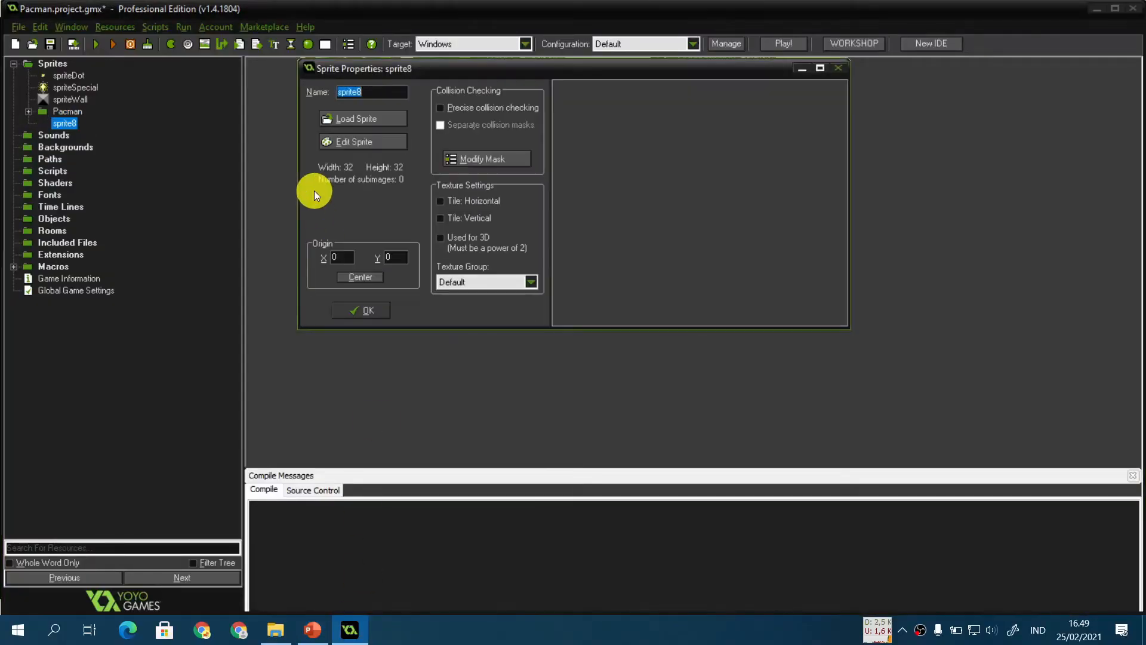
key("End")
key("BackSpace")
type("Cgou")
key("BackSpace")
key("BackSpace")
type("Ghos")
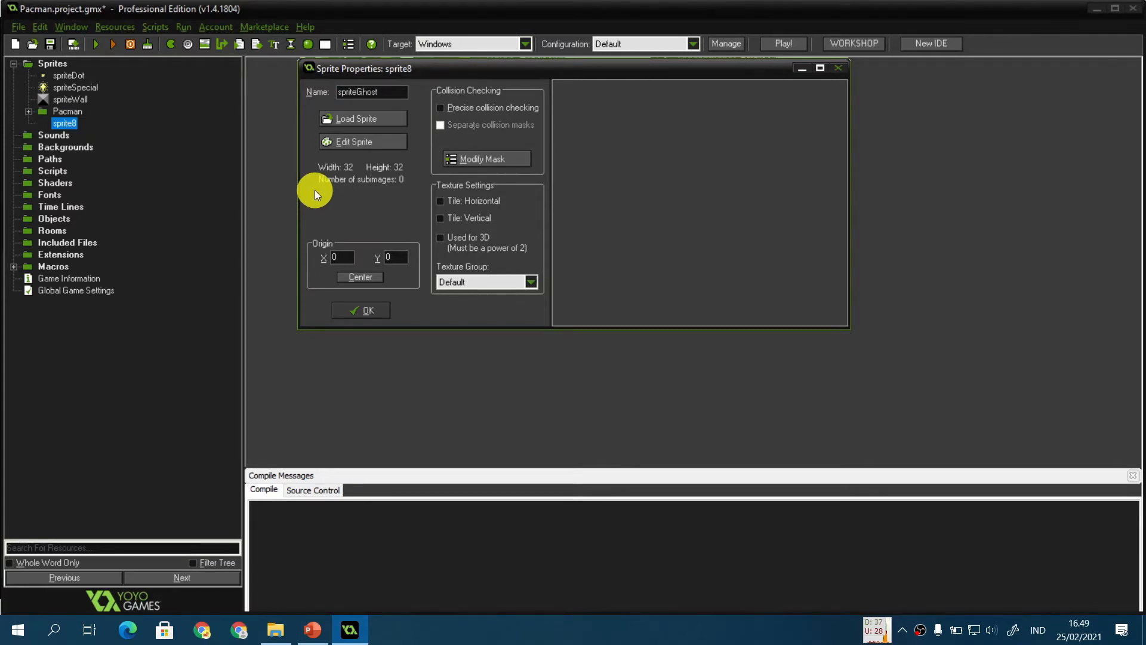
Step: Edit spriteGhost, adding monster1.gif through monster5.gif as frames, then save the changes and confirm the sprite
left_click(383, 141)
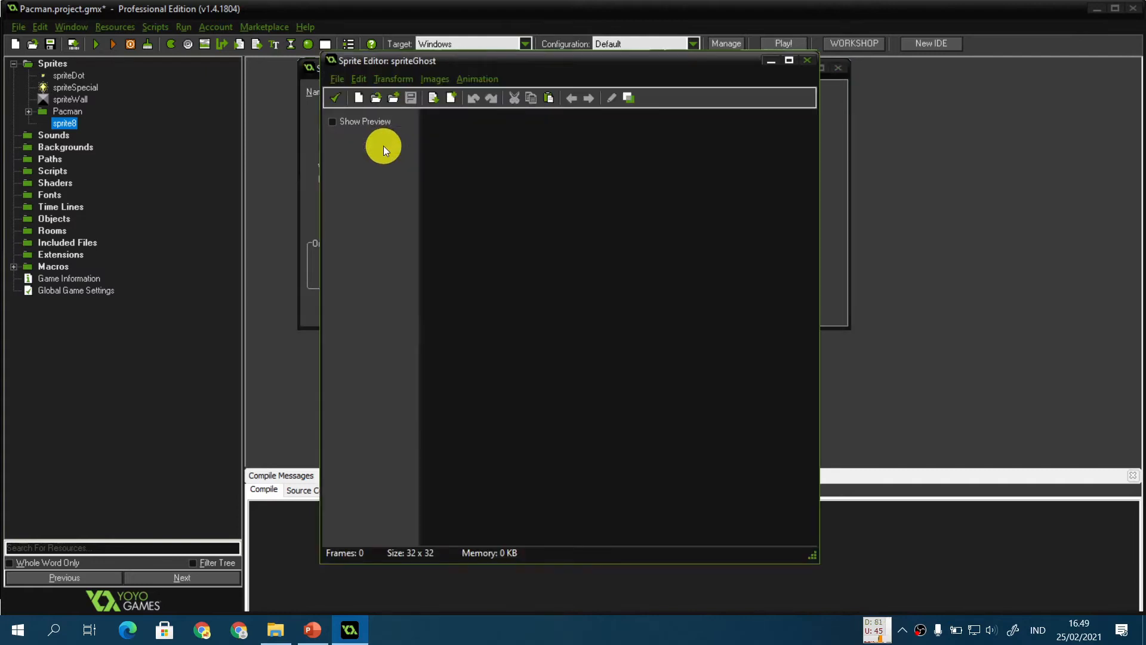
left_click(336, 79)
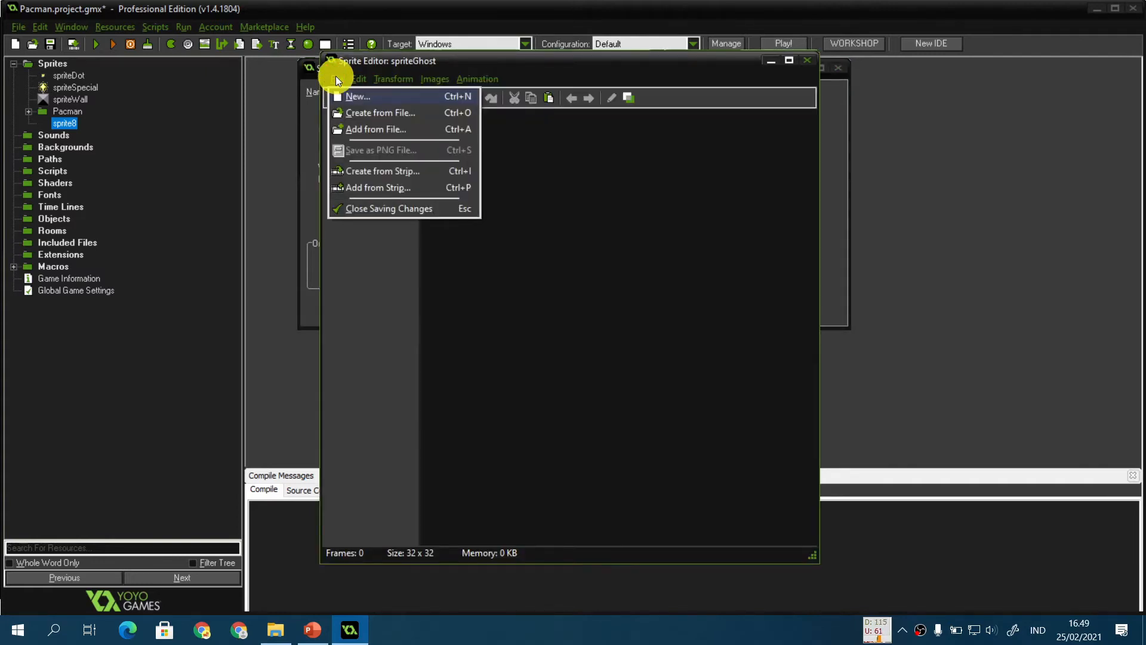
left_click(418, 129)
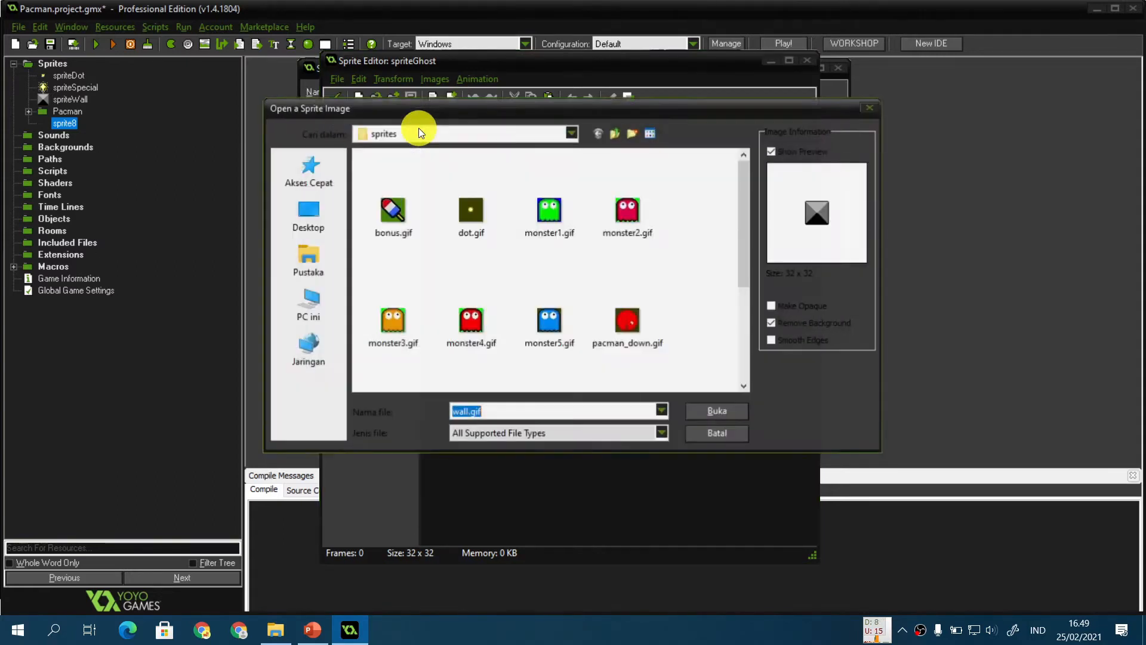
left_click(539, 208)
left_click(626, 206, "ctrl")
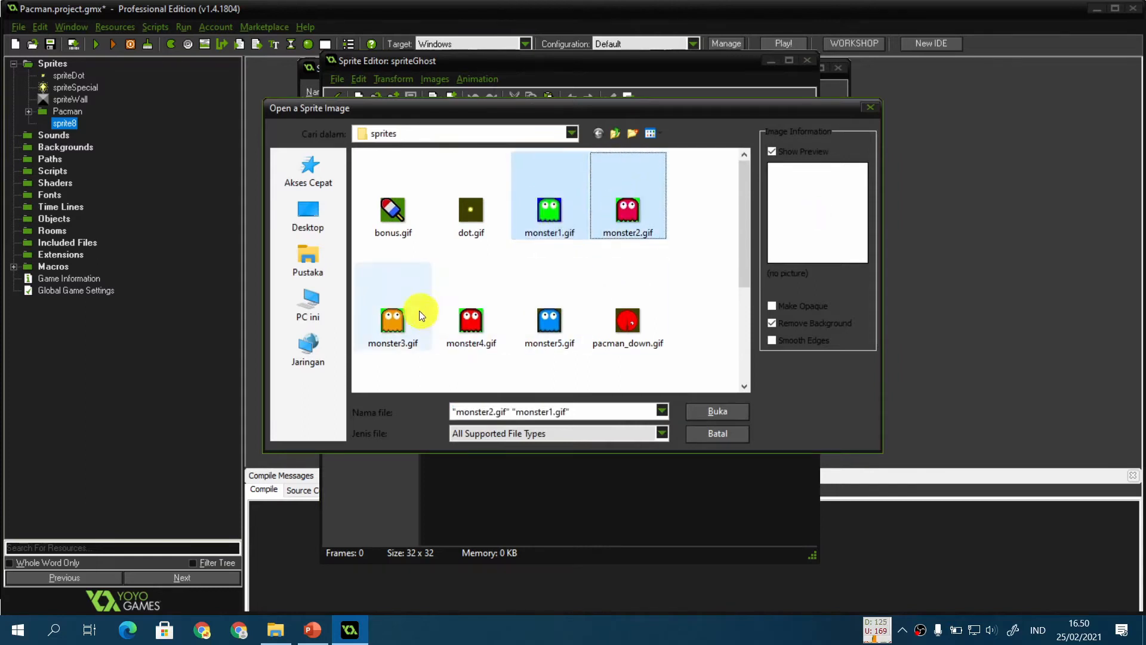
left_click(394, 295, "ctrl")
left_click(478, 337, "ctrl")
left_click(546, 308, "ctrl")
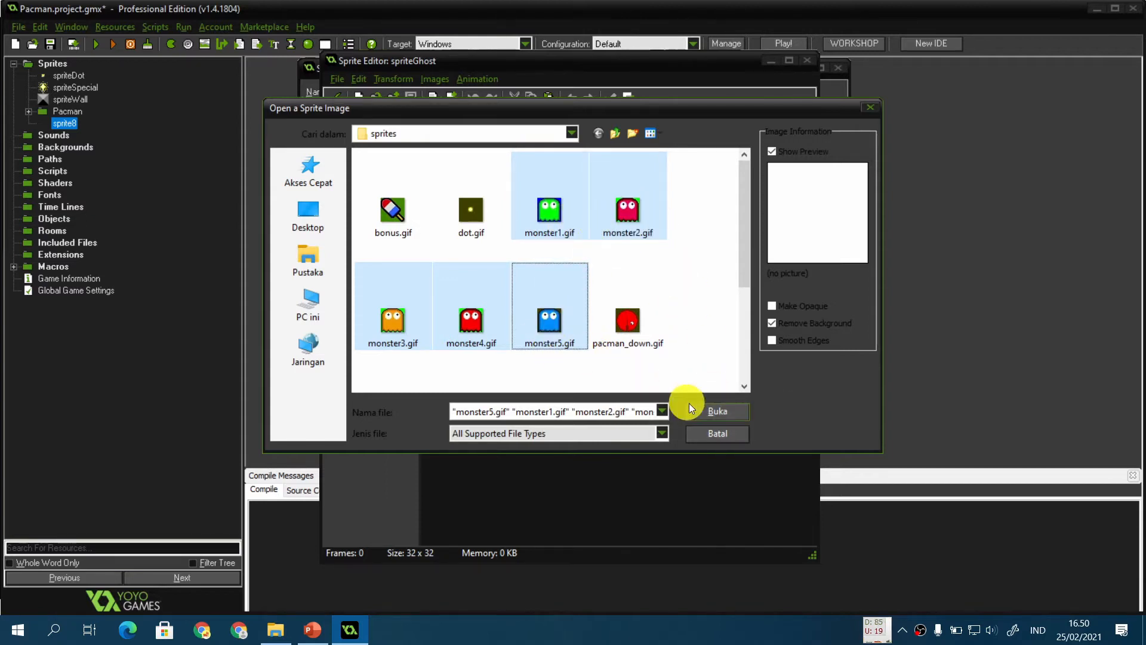
left_click(723, 417)
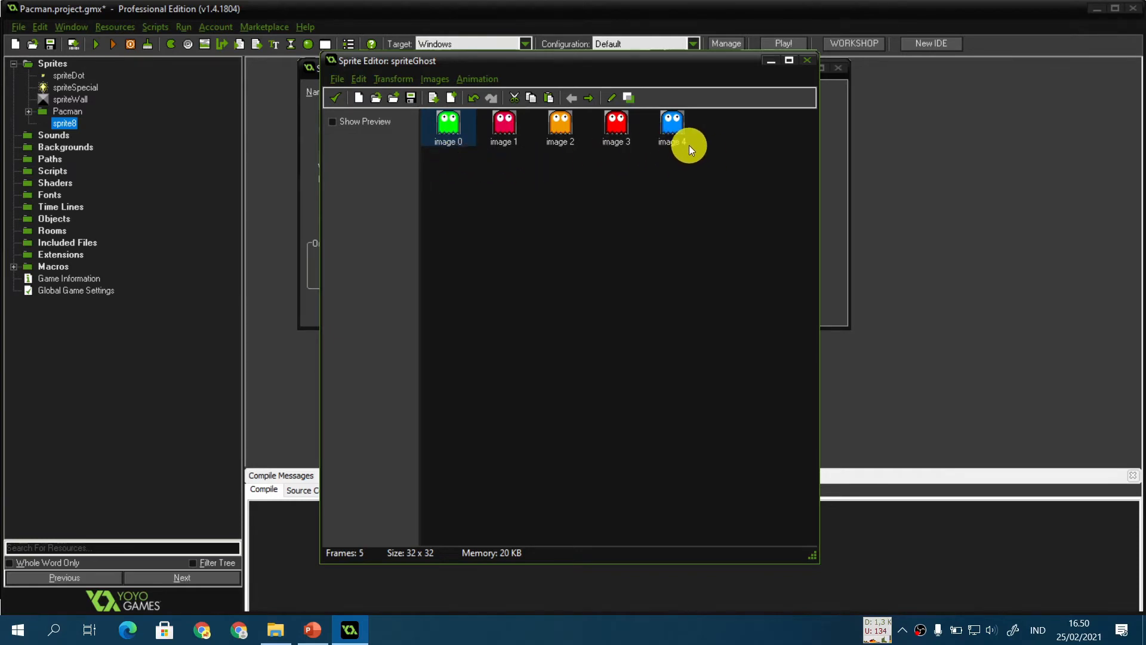
left_click(334, 97)
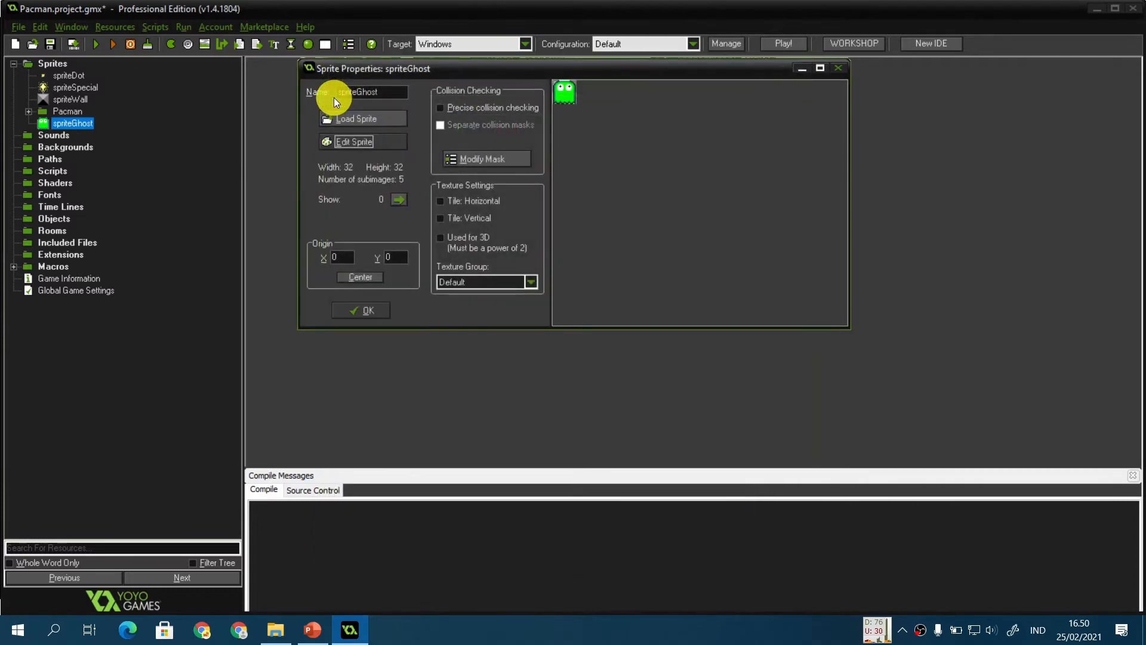
left_click(362, 310)
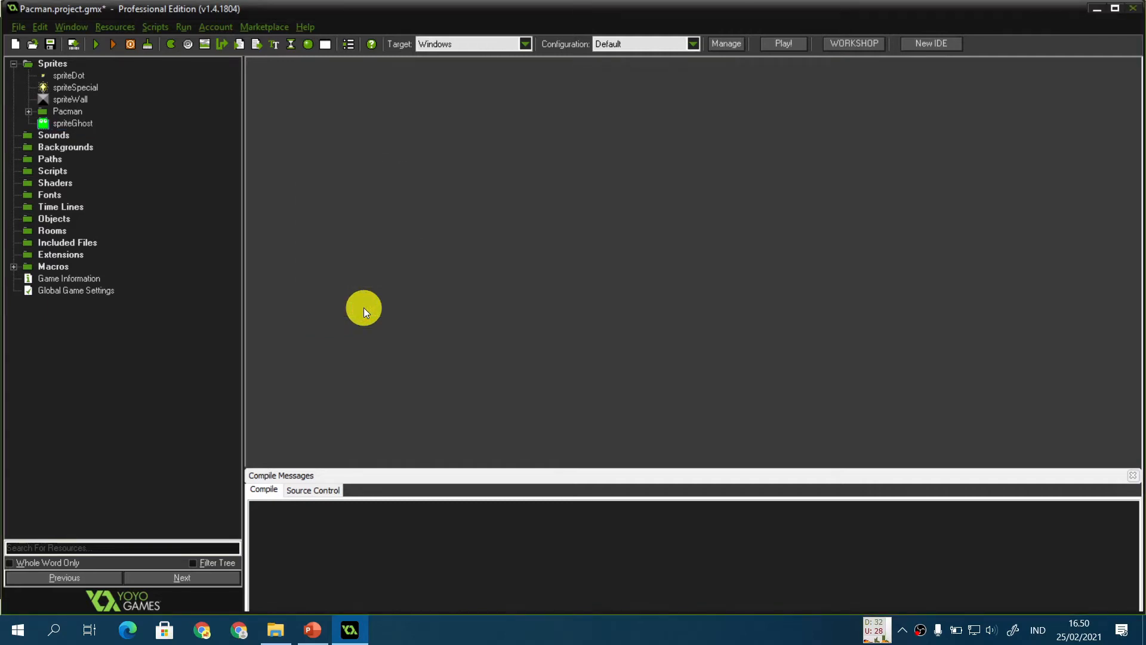
Step: Create a new sprite named spriteScared and load scared.gif into it
key("ctrl+shift+s")
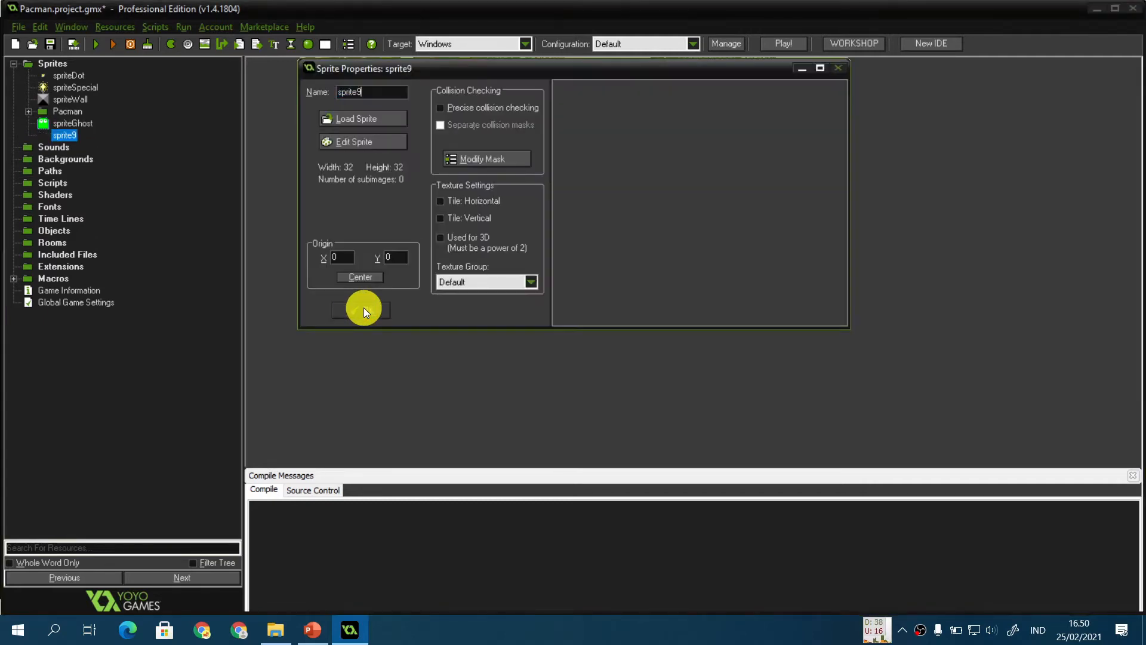
type("spriteScared")
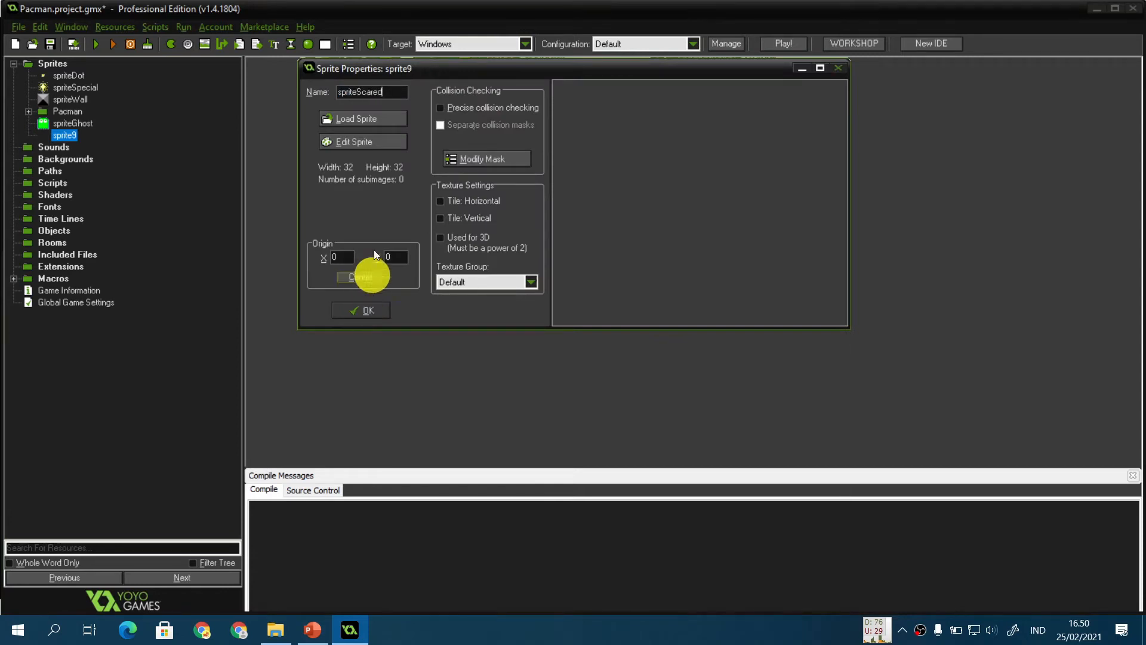
left_click(385, 119)
scroll(501, 286, "down", 3)
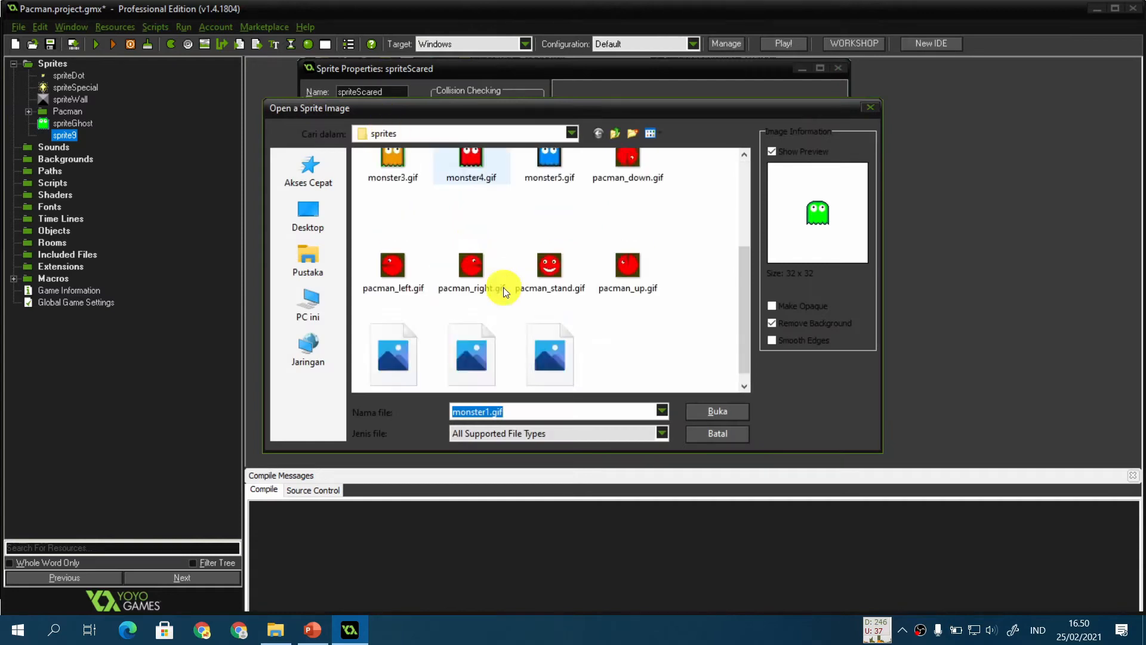
left_click(399, 365)
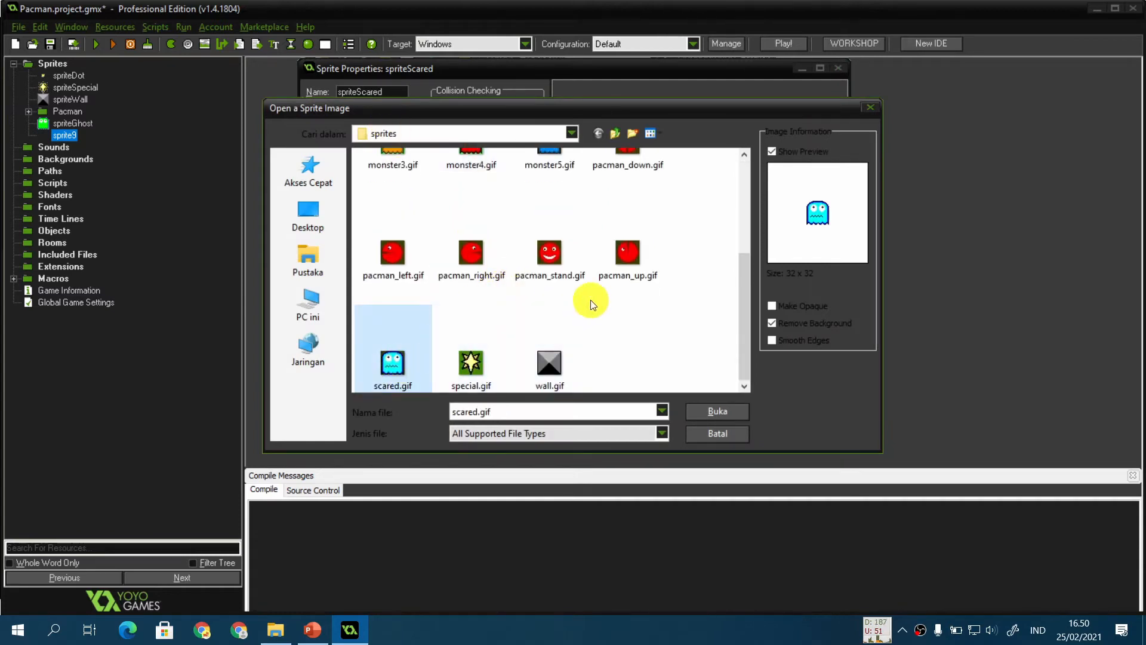
left_click(719, 412)
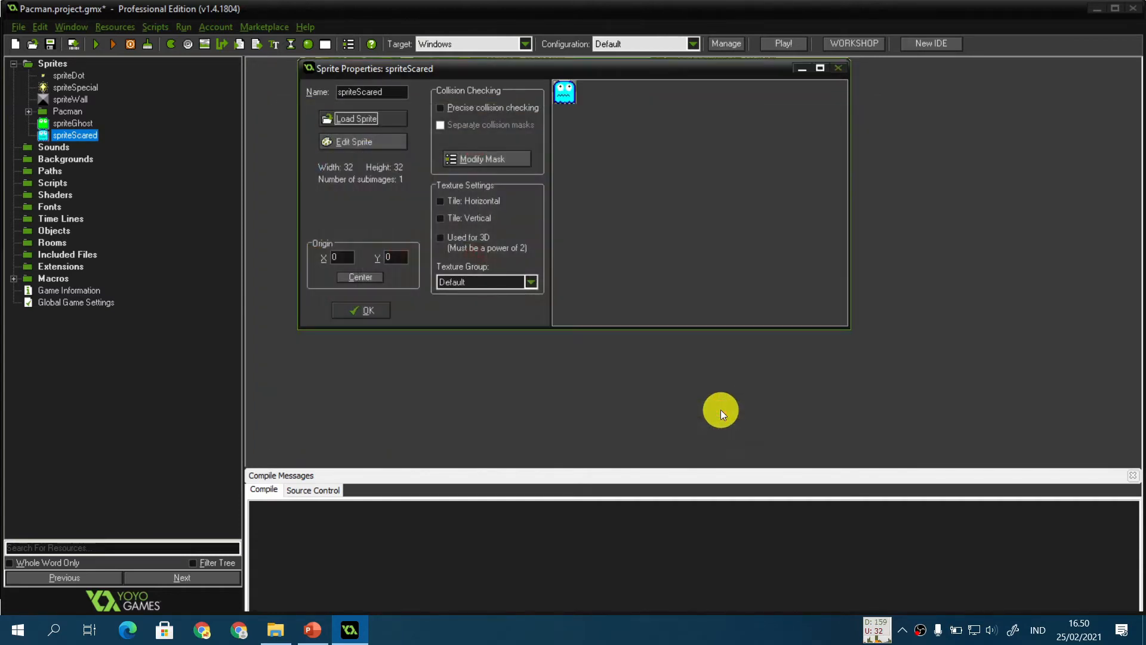
left_click(367, 312)
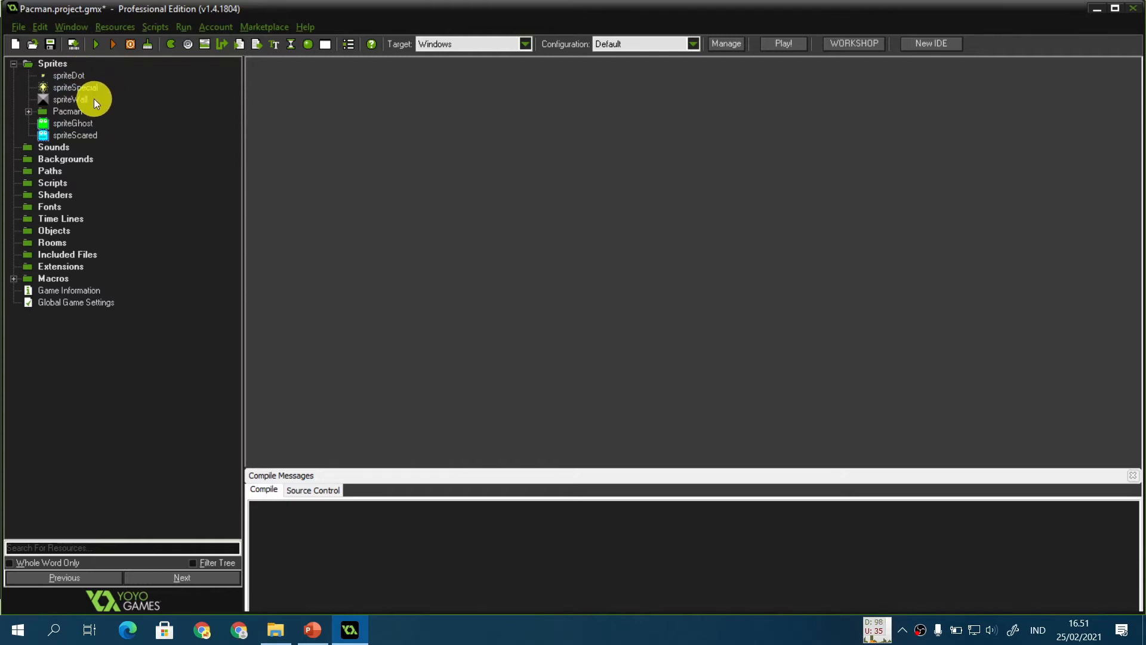
Step: Switch to the presentation, advance to the Object, Room, Background slide, read it, and return to the project
left_click(28, 112)
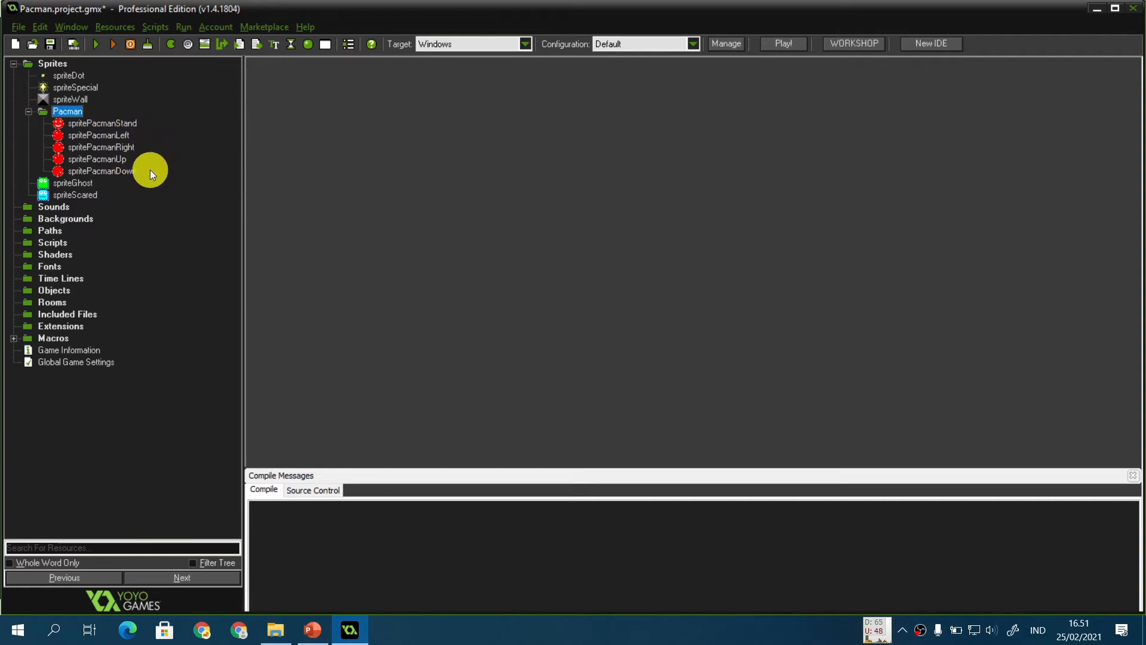
left_click(28, 112)
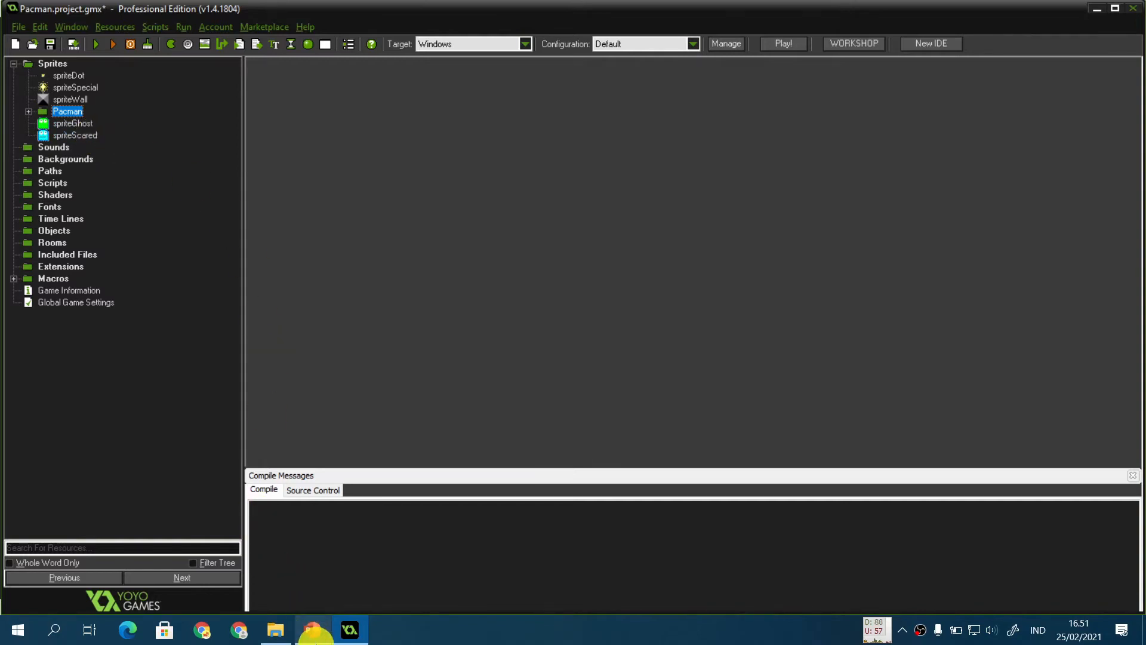
left_click(312, 631)
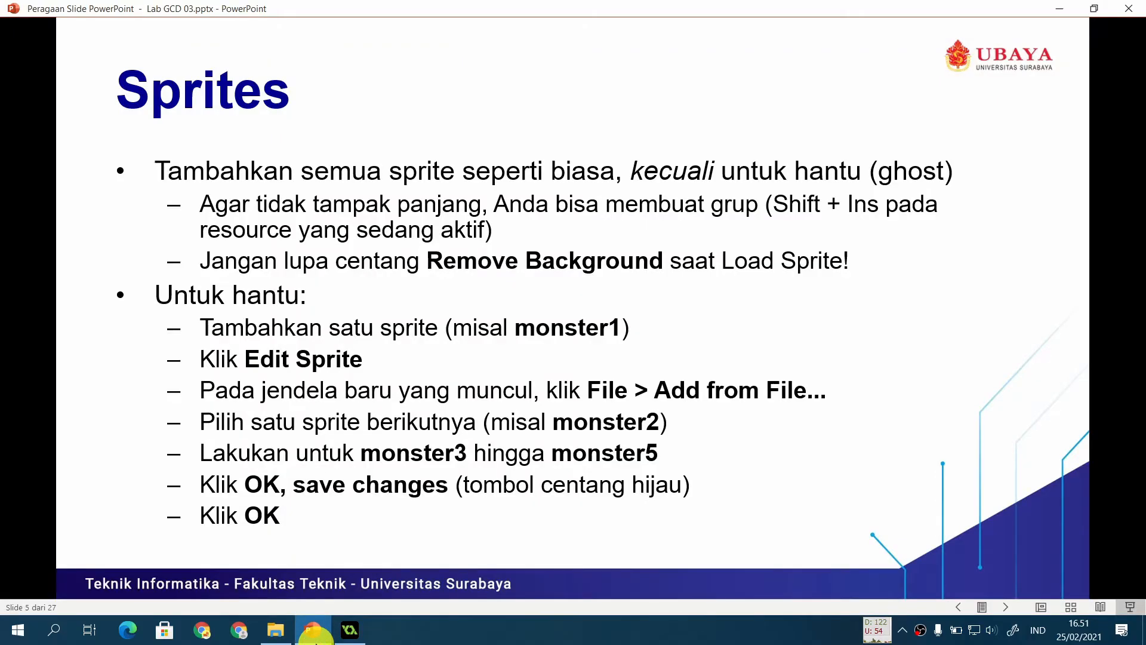
key("Right")
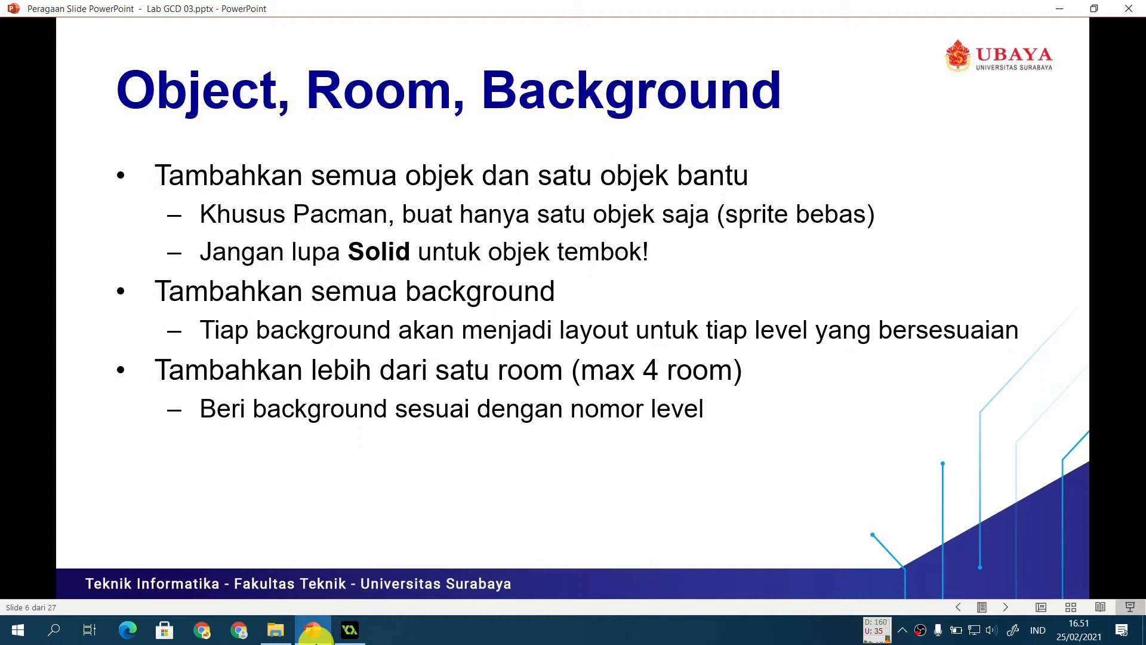
left_click(350, 630)
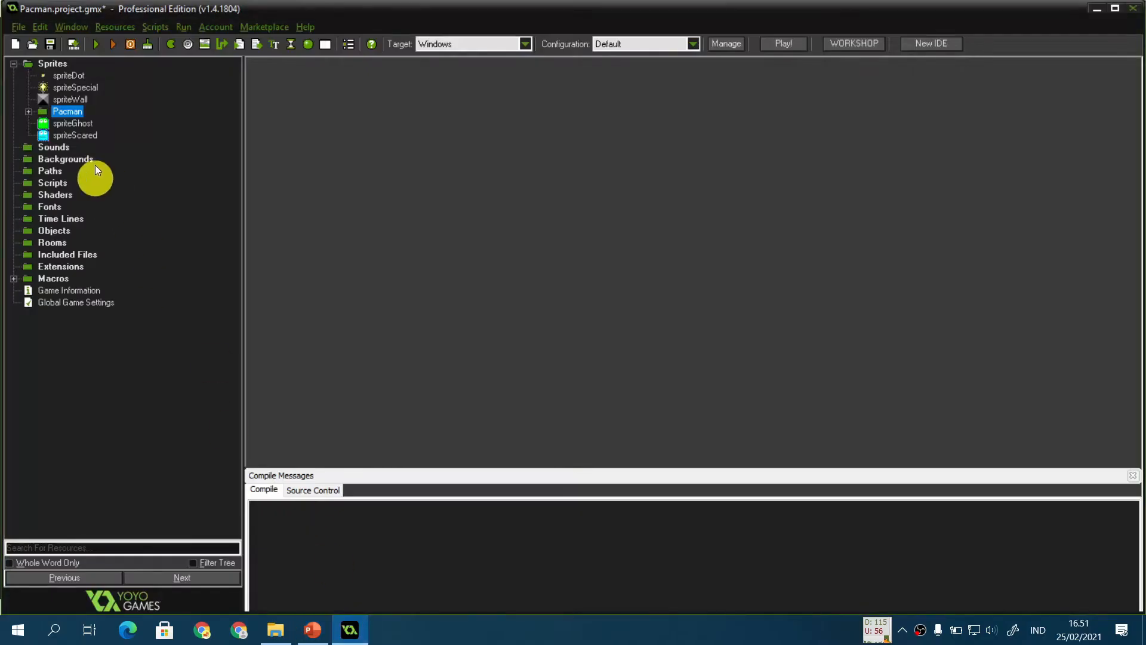
left_click(28, 111)
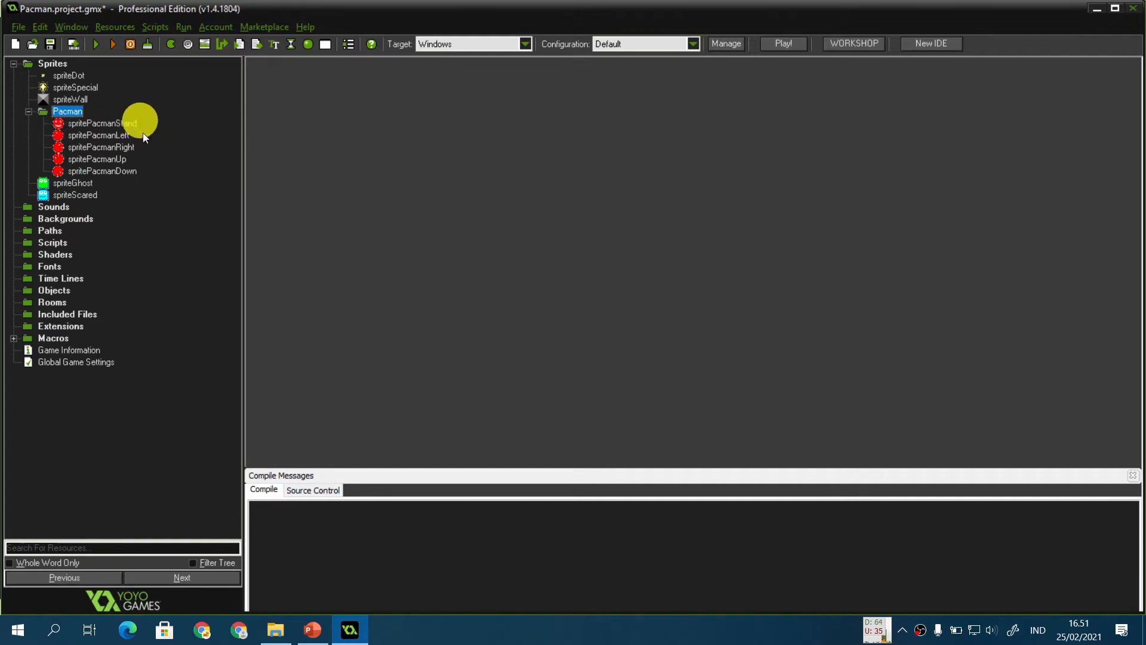
left_click(312, 630)
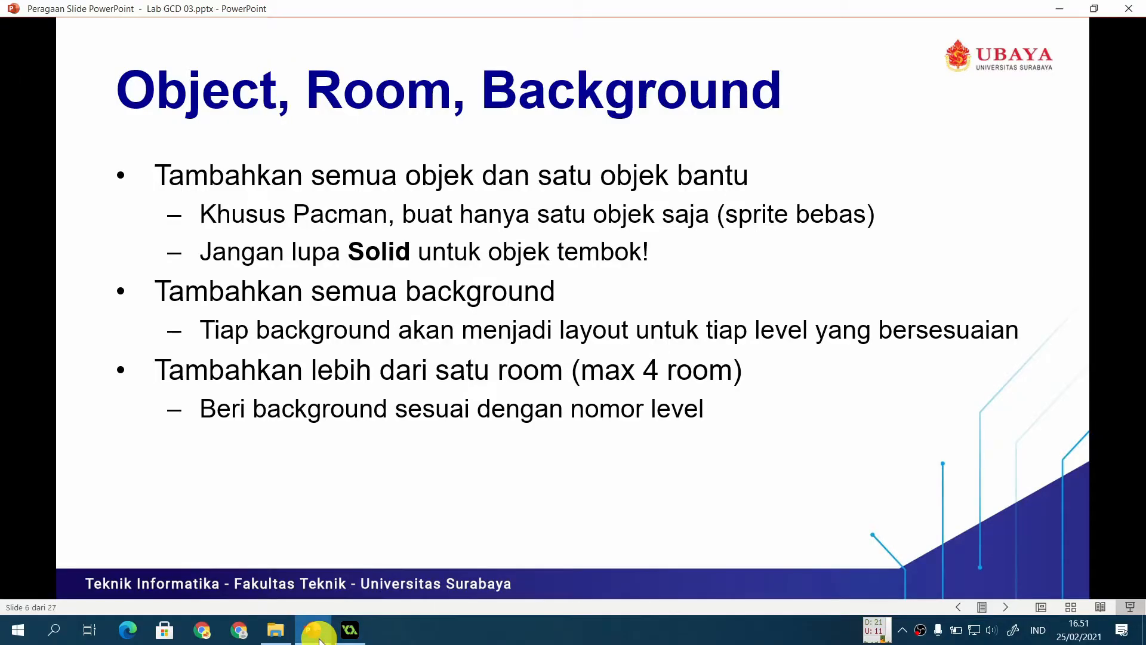
left_click(353, 637)
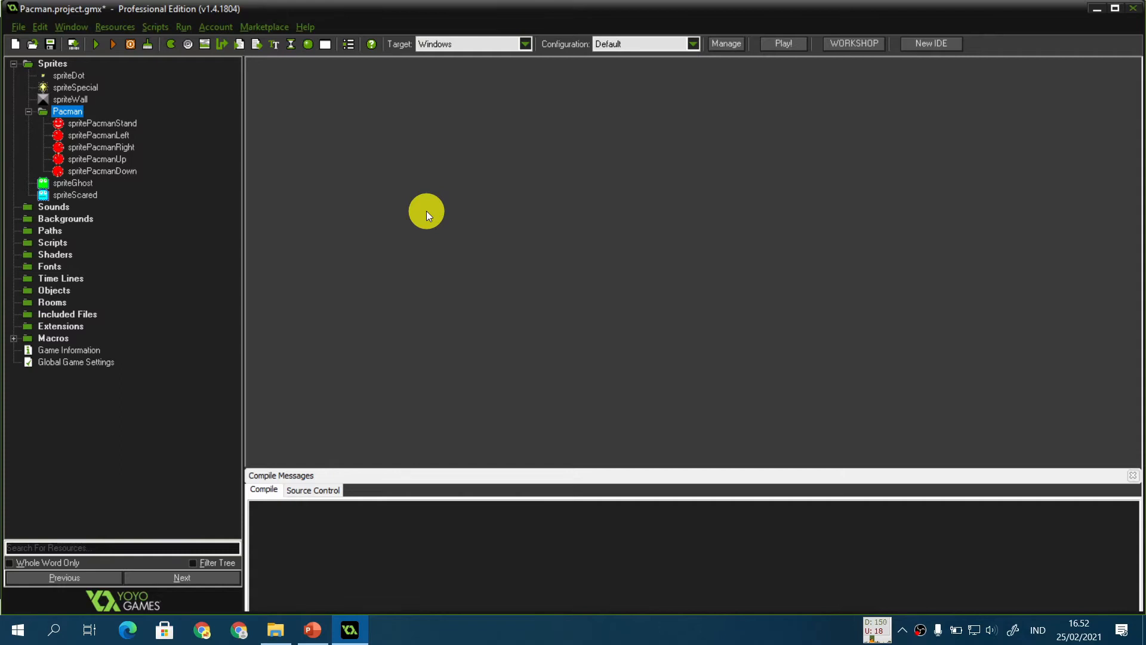
Step: Create an object named objectPacman and assign it a Pacman sprite
key("ctrl+shift+o")
type("objectPacman")
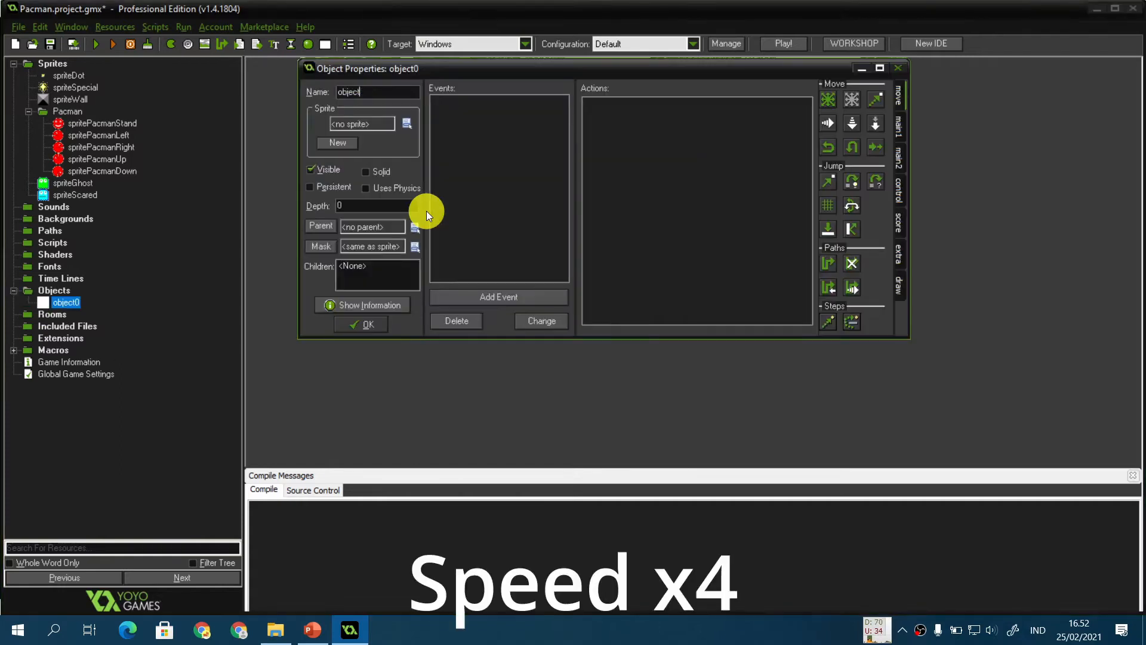
left_click(406, 123)
mouse_move(447, 202)
left_click(529, 199)
left_click(364, 325)
Step: Create an object named objectDot and assign it spriteDot
key("ctrl+shift+o")
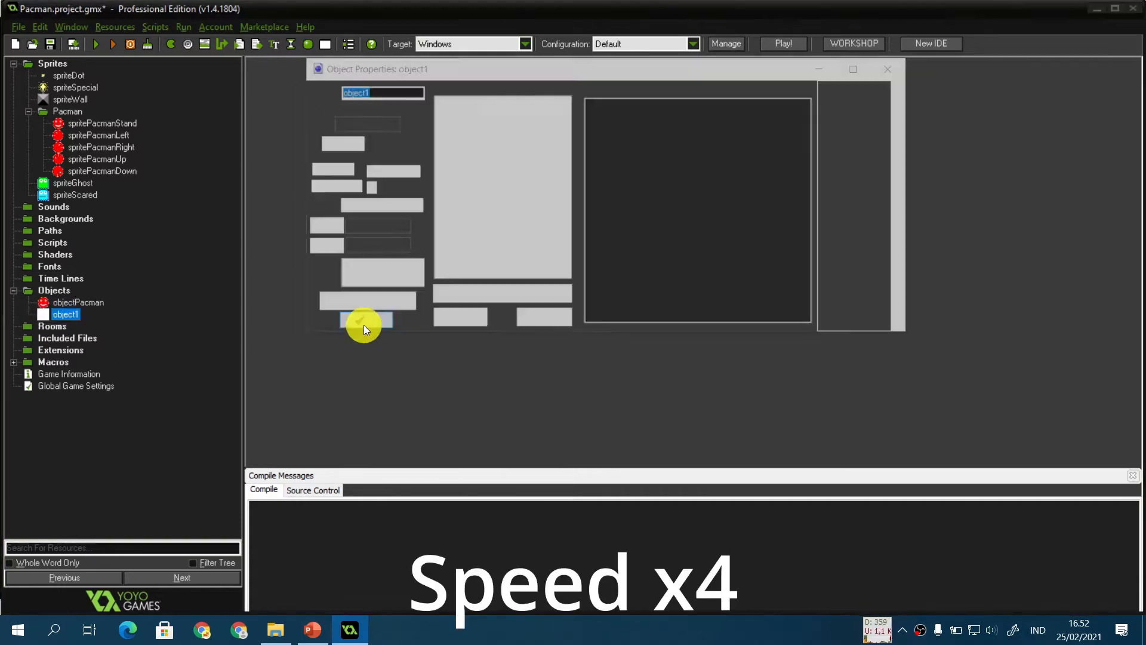
type("objectDot")
left_click(409, 121)
left_click(451, 146)
left_click(364, 325)
Step: Create an object named objectSpecial and assign it spriteSpecial
key("ctrl+shift+o")
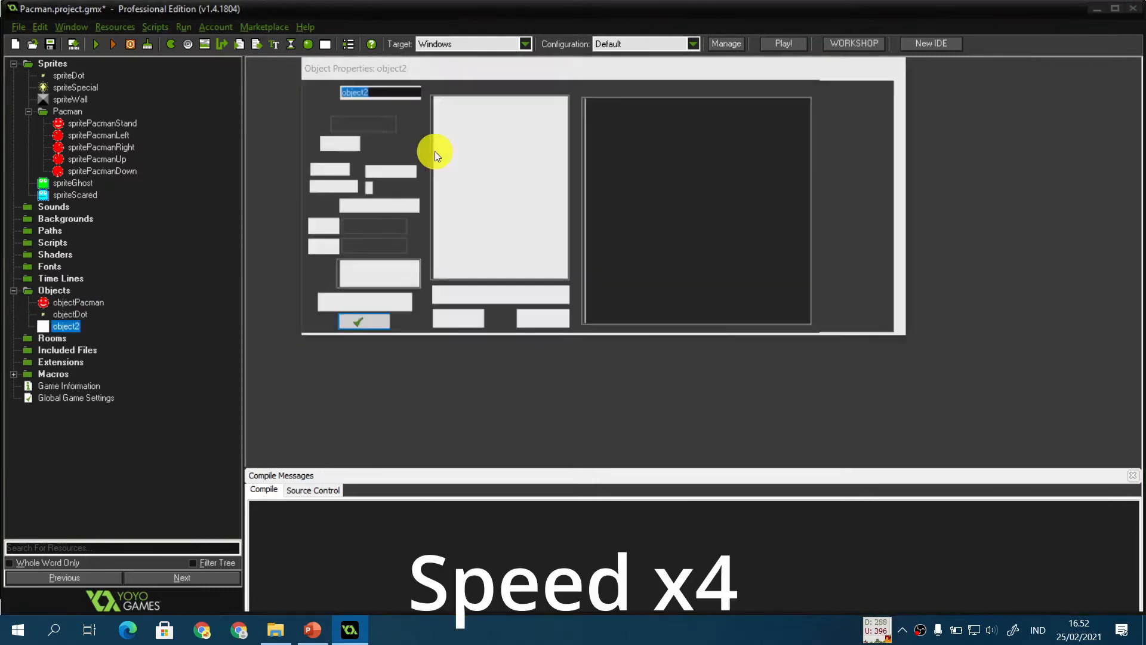
type("objectSpecial")
left_click(408, 122)
left_click(453, 165)
left_click(363, 325)
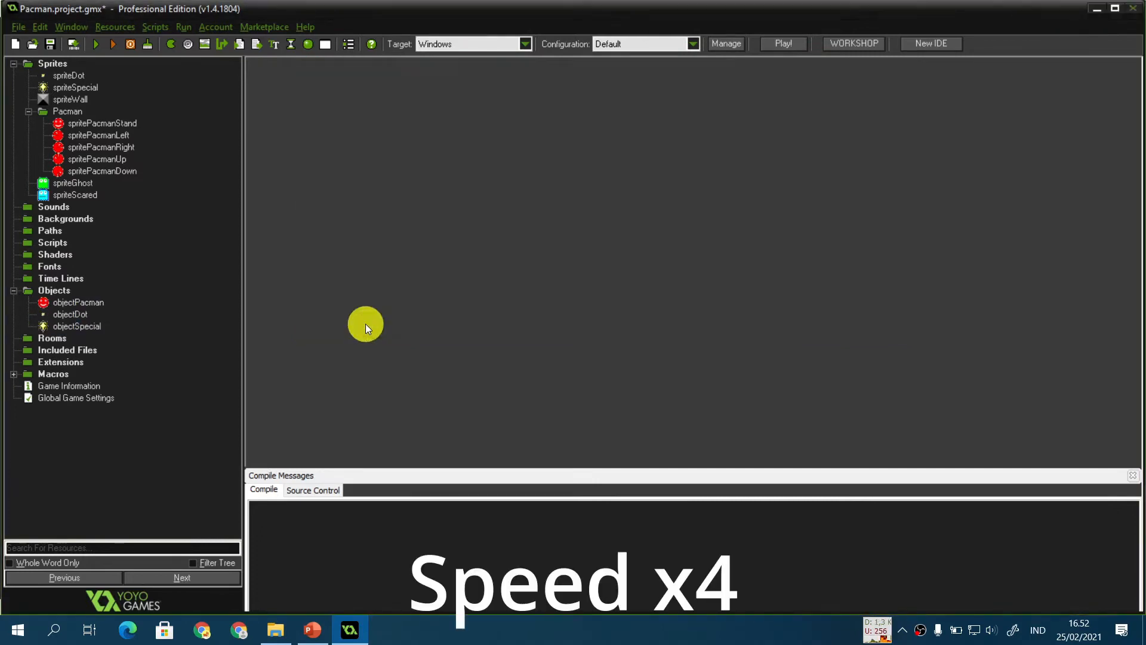
Step: Create an object named objectWall and assign it spriteWall
key("ctrl+shift+o")
type("objectWall")
left_click(404, 124)
left_click(452, 180)
left_click(363, 325)
Step: Create an object named objectGhost and assign it spriteGhost
key("ctrl+shift+o")
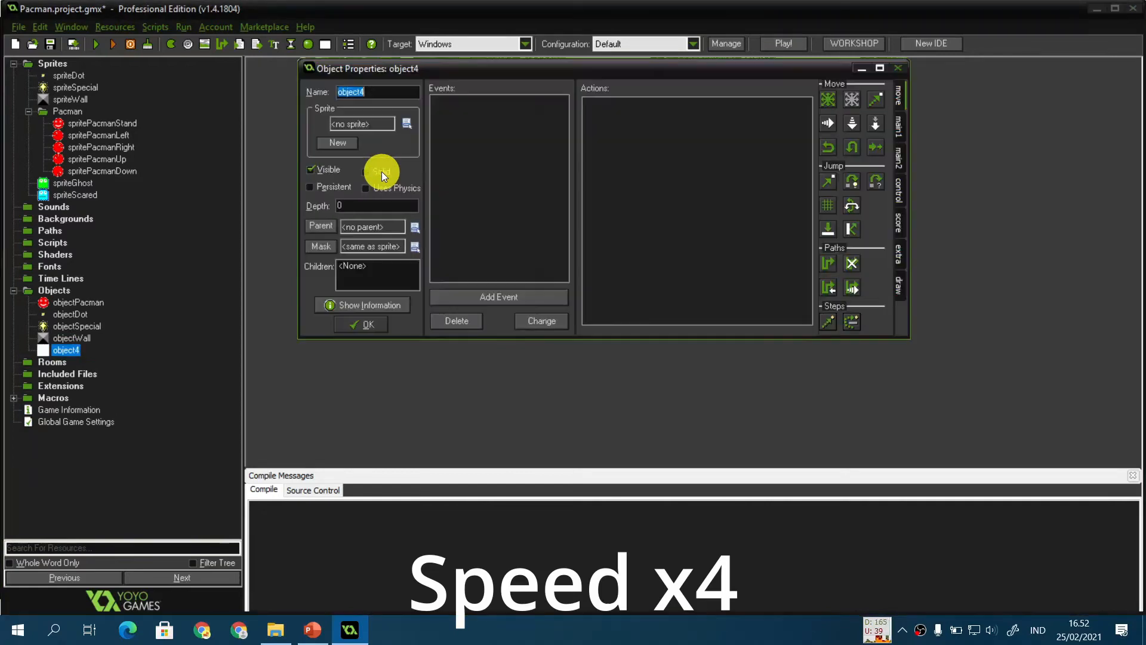
type("objectGhost")
left_click(407, 124)
left_click(435, 209)
Step: Create an object named objectScared and assign it spriteScared
key("ctrl+shift+o")
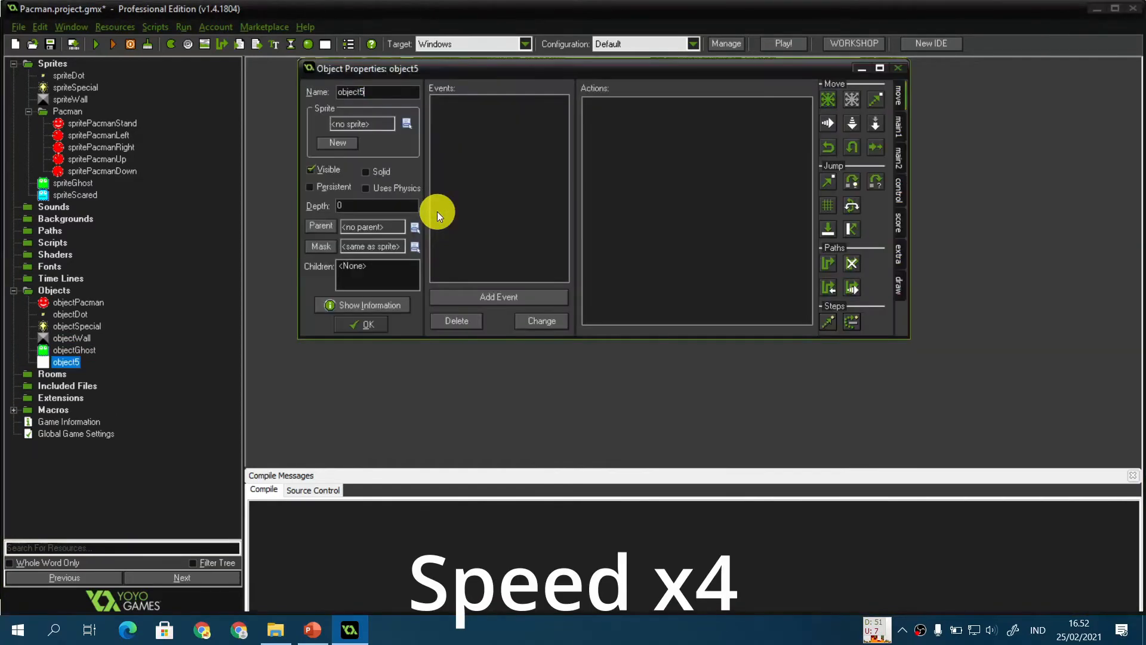
type("objectScared")
left_click(406, 123)
left_click(442, 227)
left_click(367, 326)
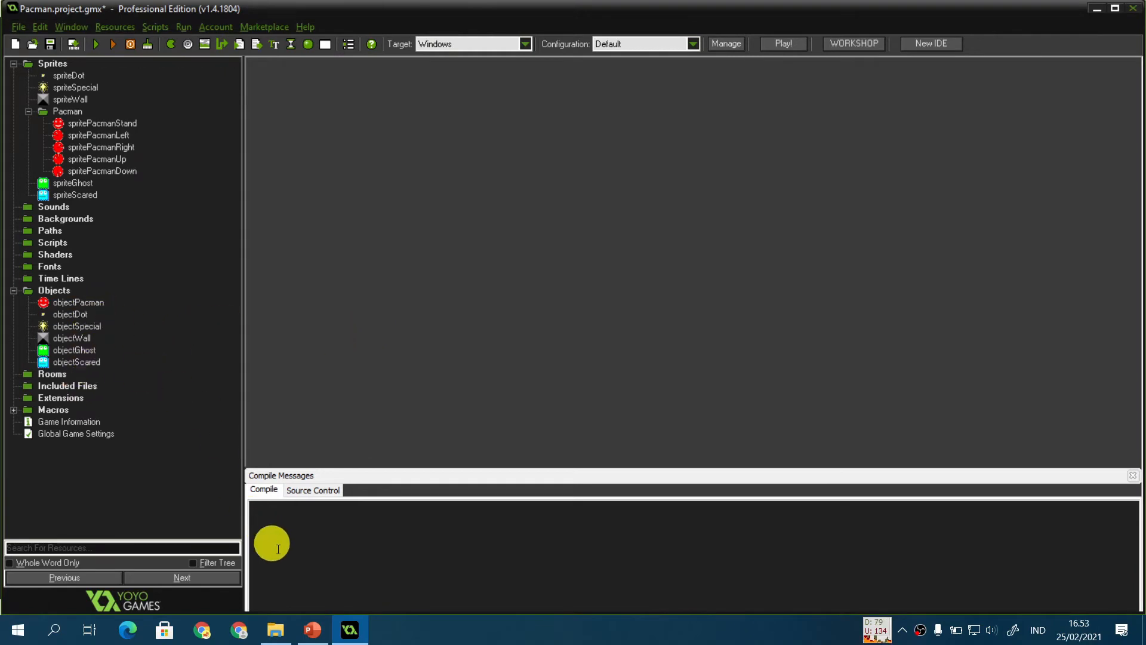
Step: Check the presentation slide again and return to the project
left_click(309, 633)
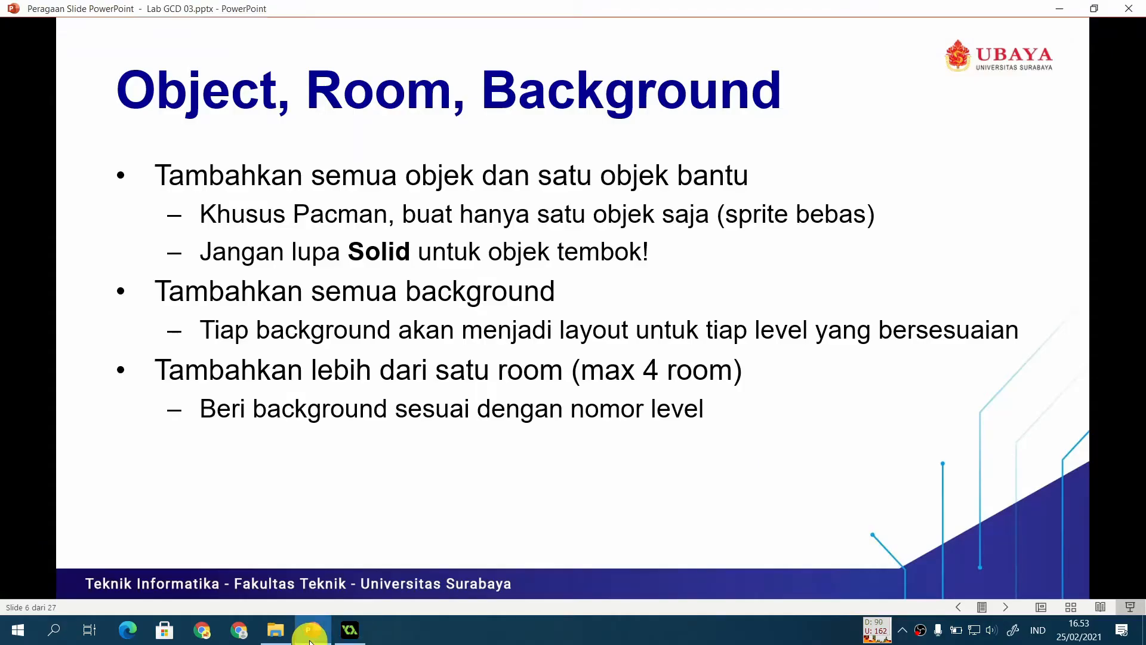
left_click(349, 630)
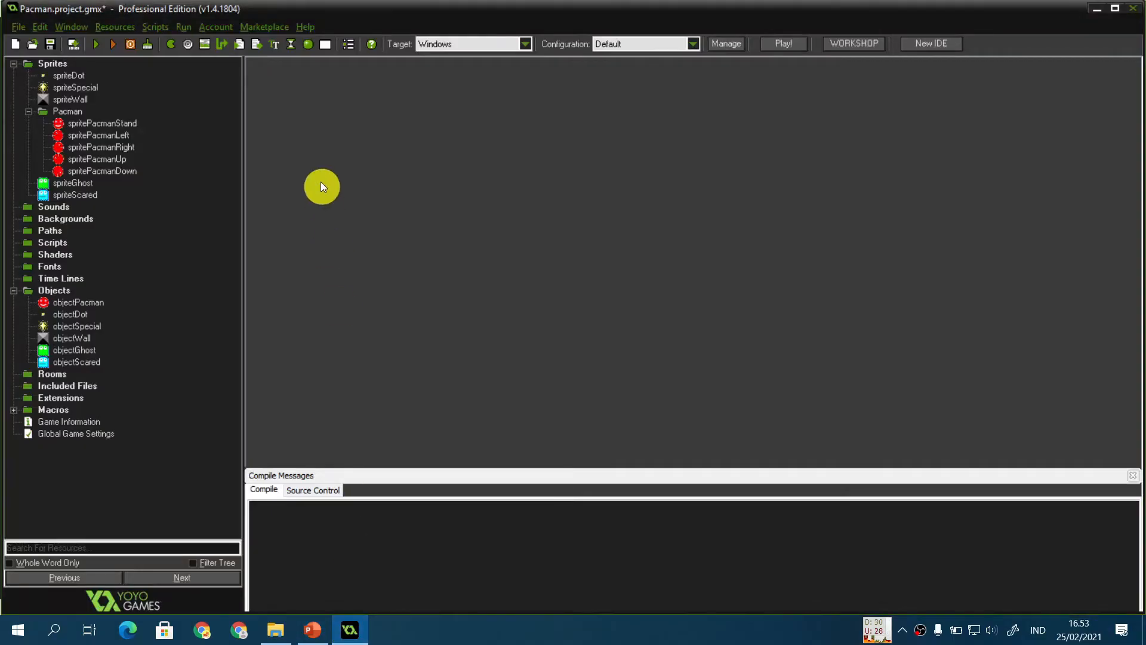
Step: Create a new background resource named backgroundLevel1
left_click(205, 44)
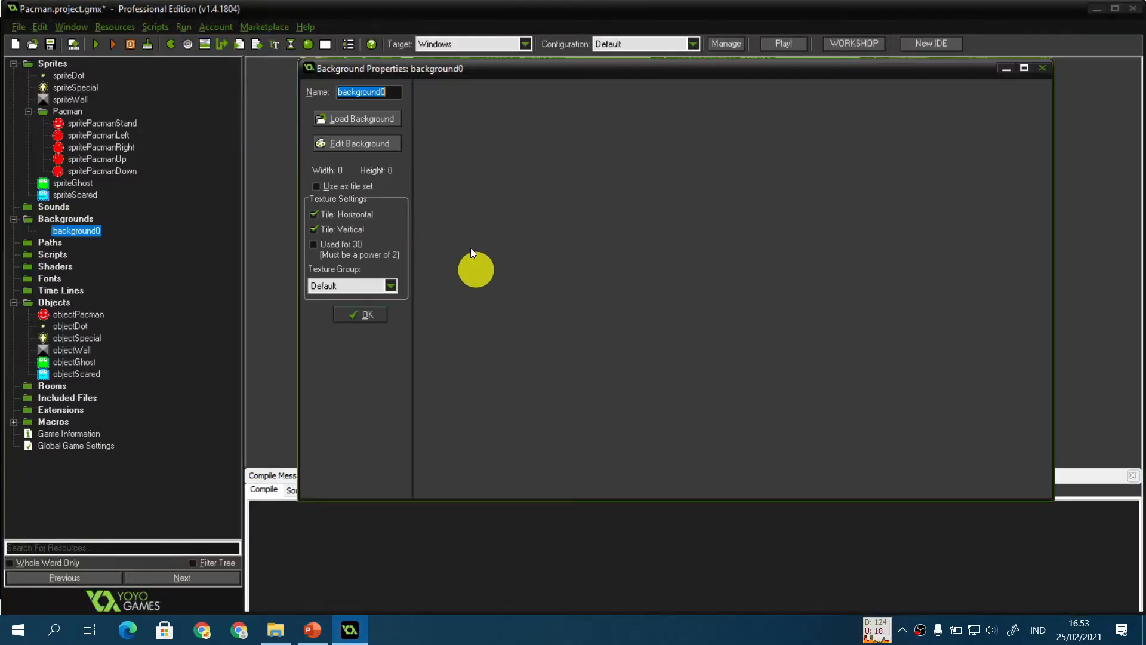
key("End")
key("BackSpace")
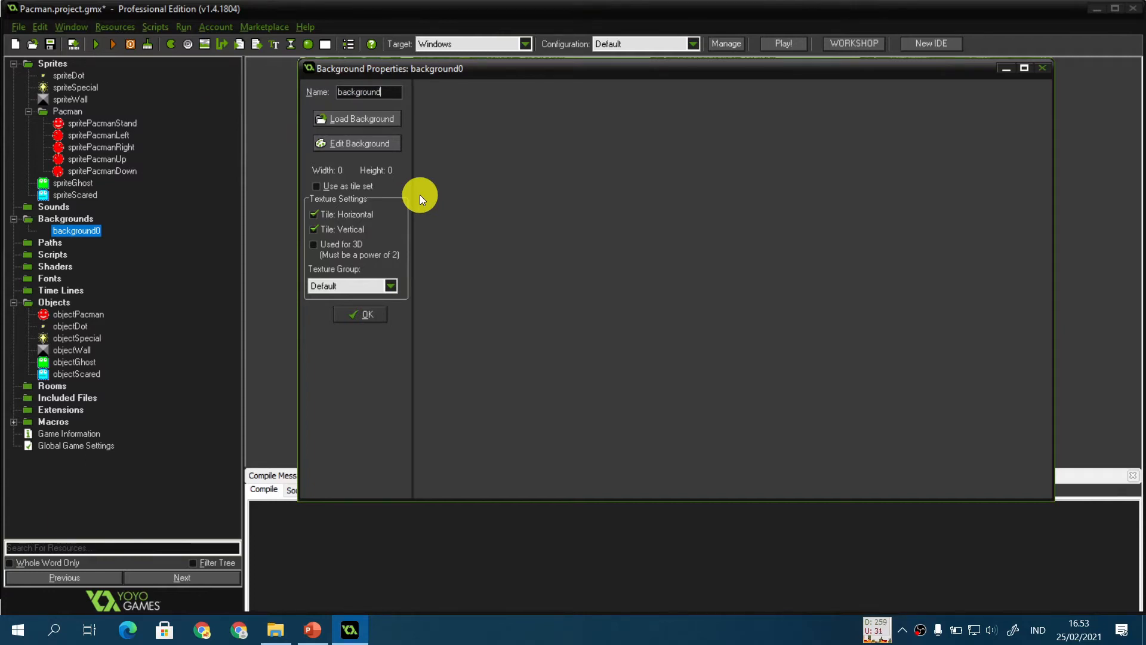
type("Level1")
Step: Load level1.bmp from the Week 4 backs folder into backgroundLevel1 and confirm the background
left_click(381, 119)
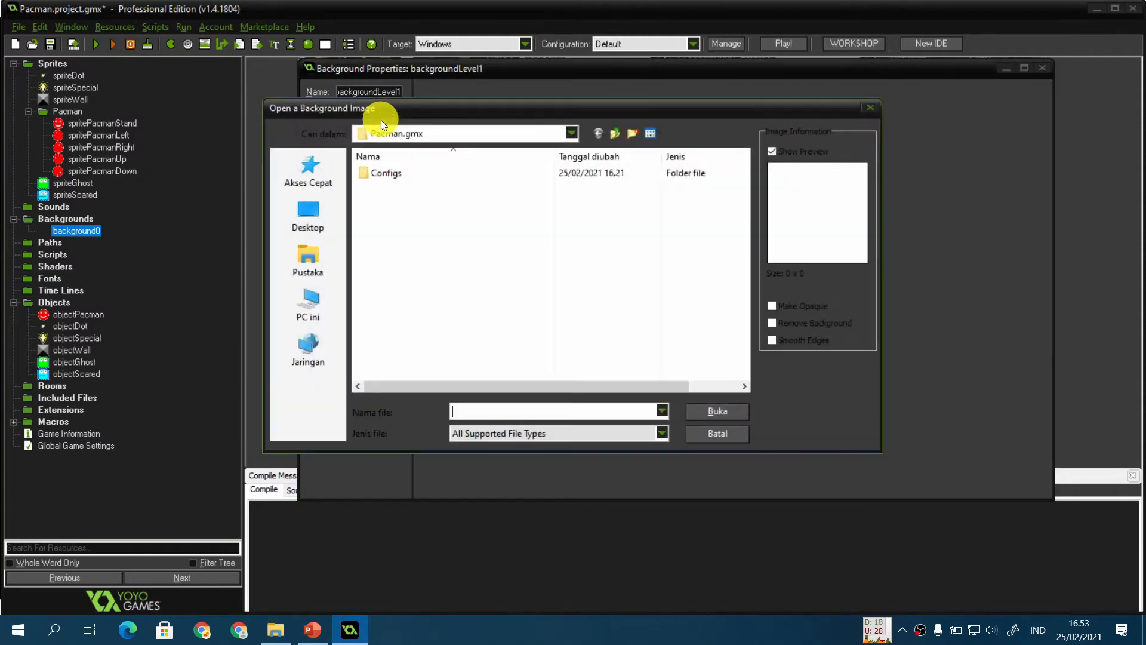
left_click(308, 173)
double_click(570, 190)
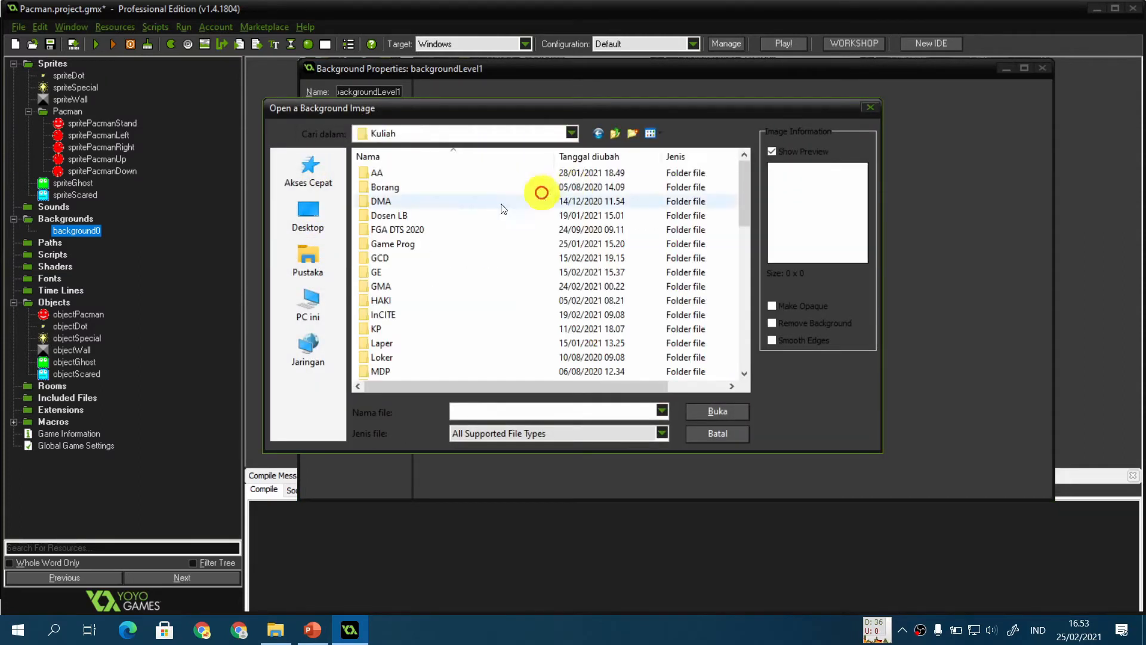
double_click(440, 258)
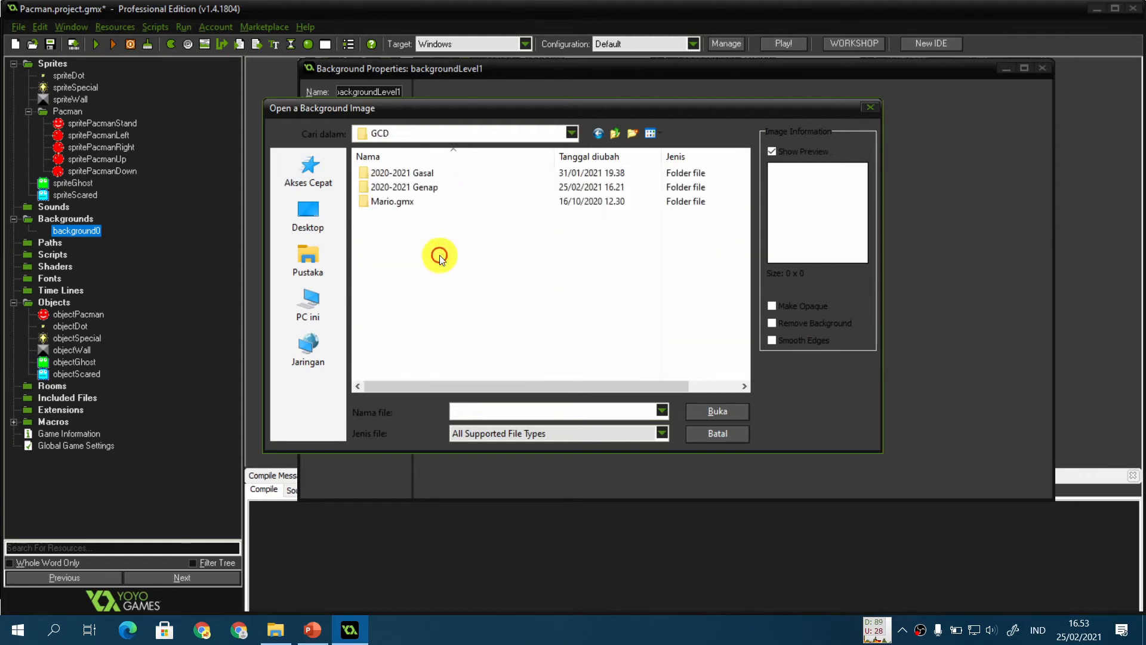
double_click(448, 190)
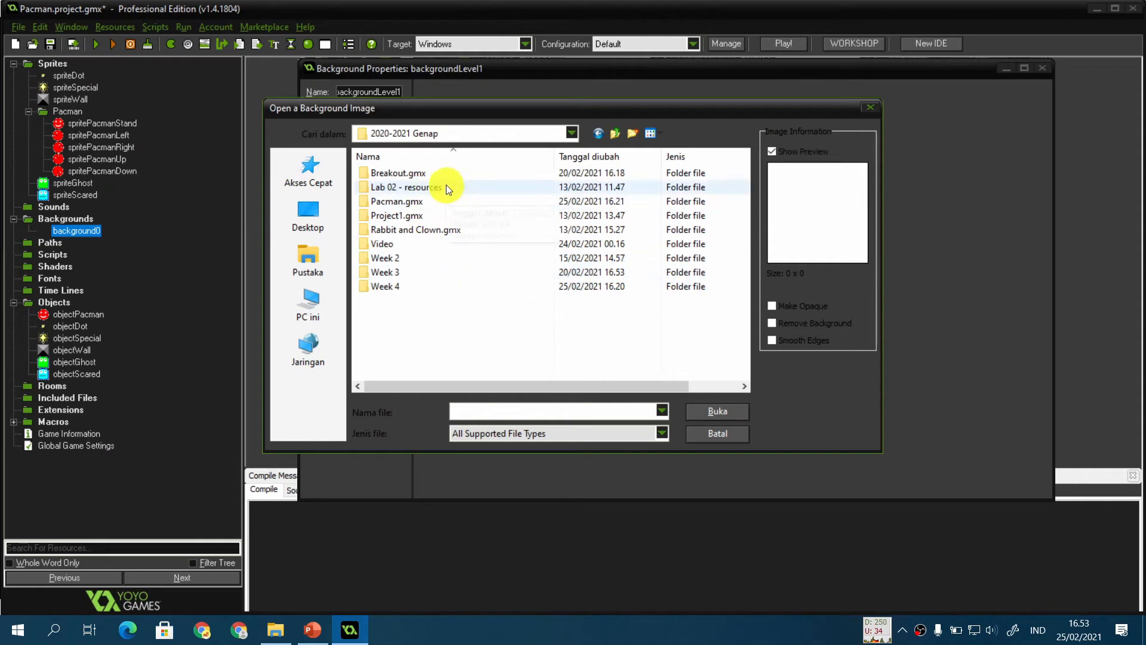
double_click(423, 285)
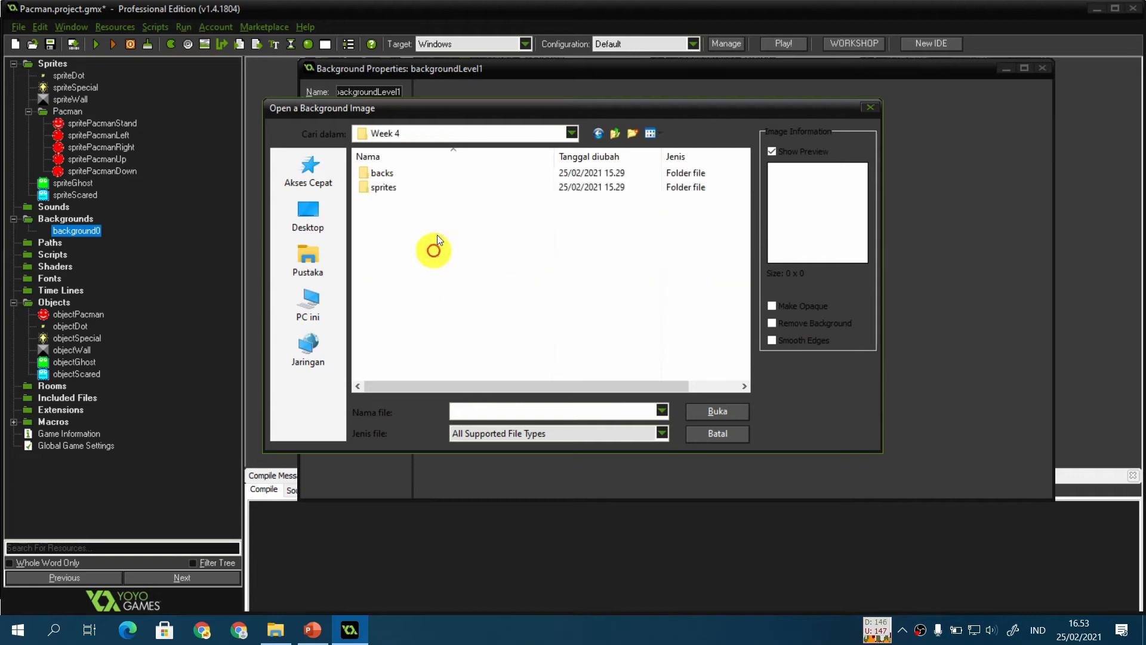
double_click(427, 173)
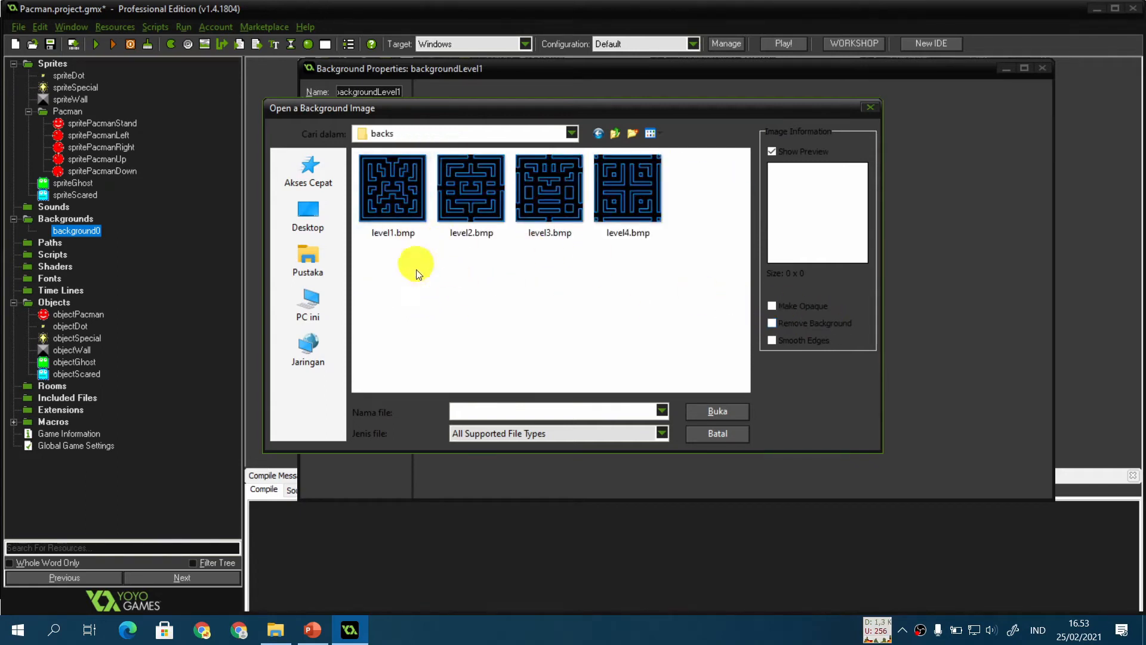
left_click(381, 197)
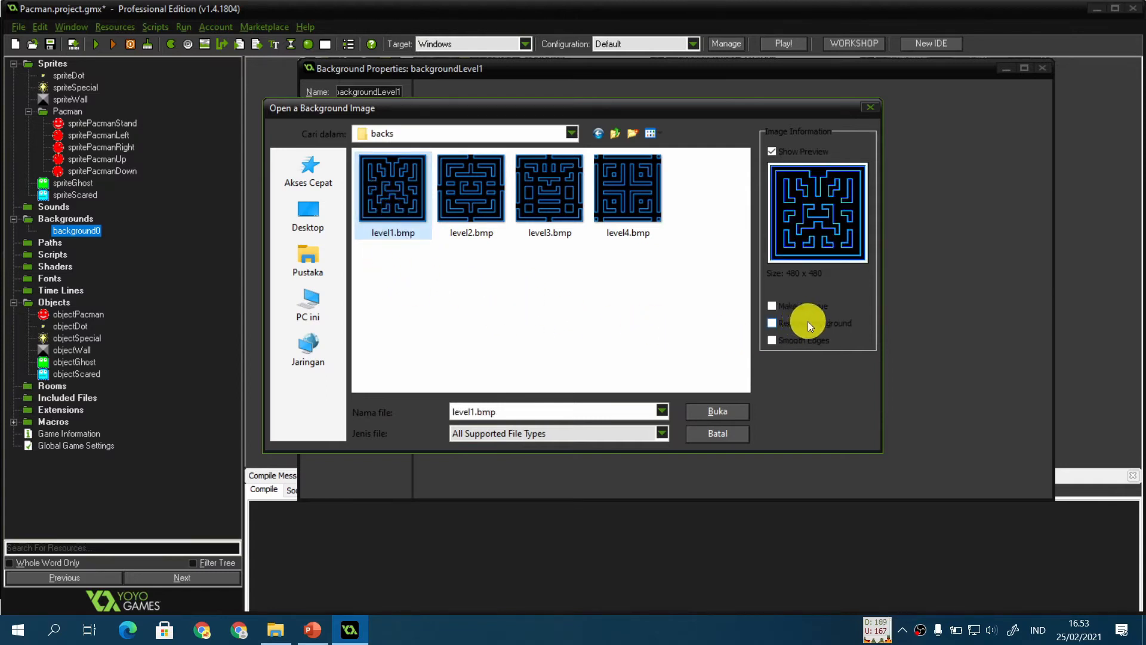
left_click(772, 323)
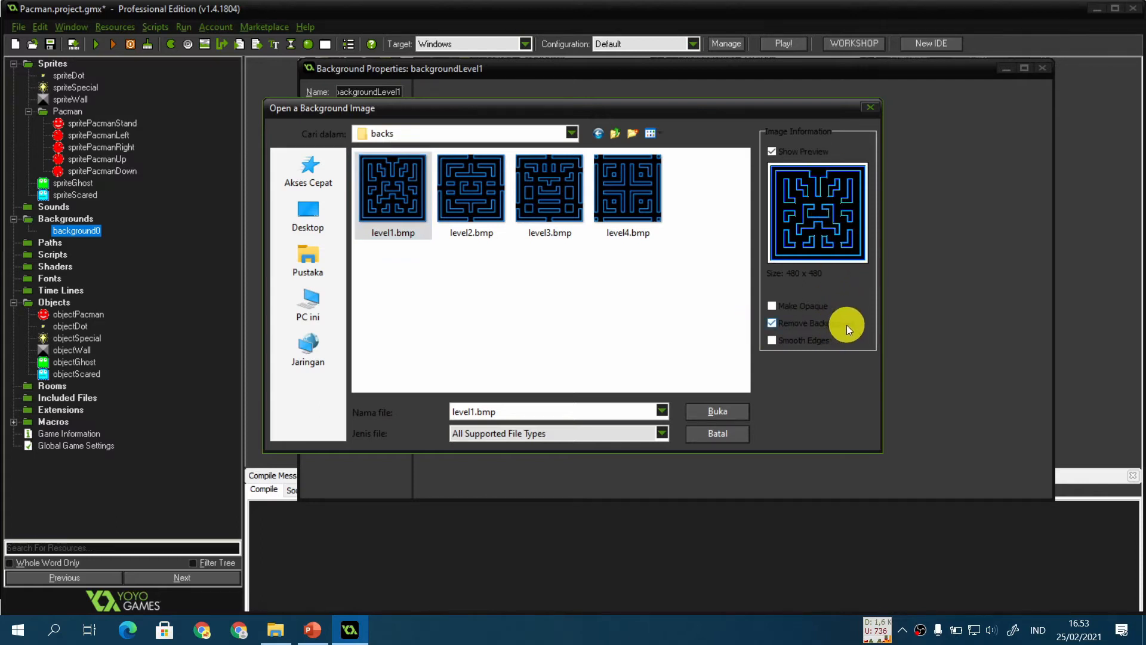
left_click(772, 323)
left_click(711, 413)
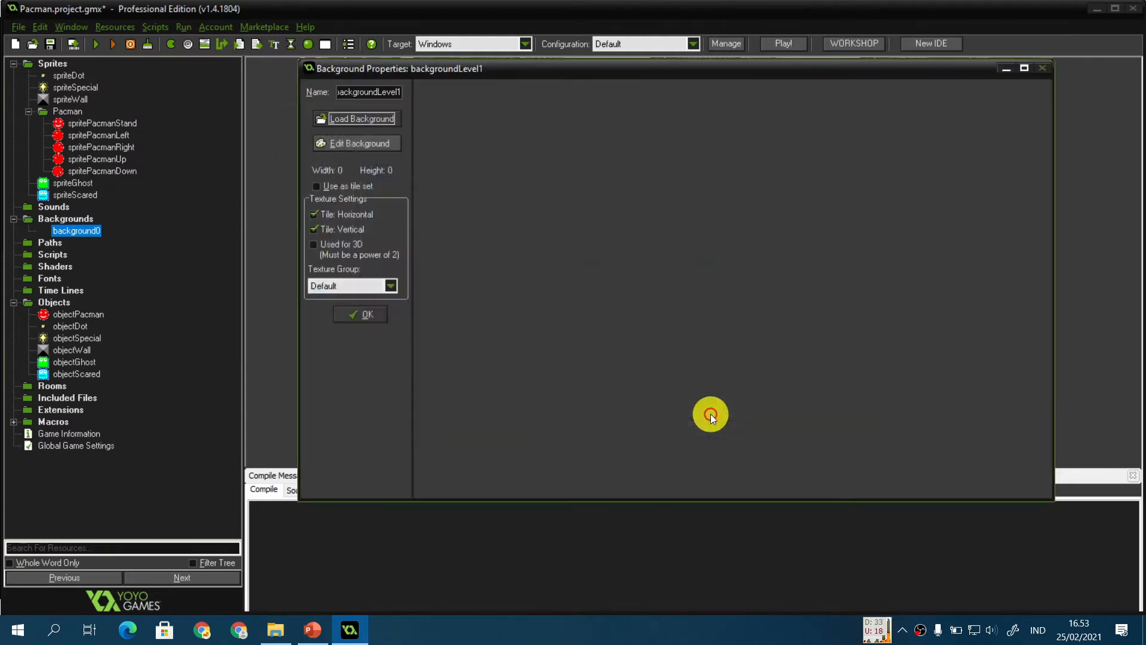
left_click(365, 317)
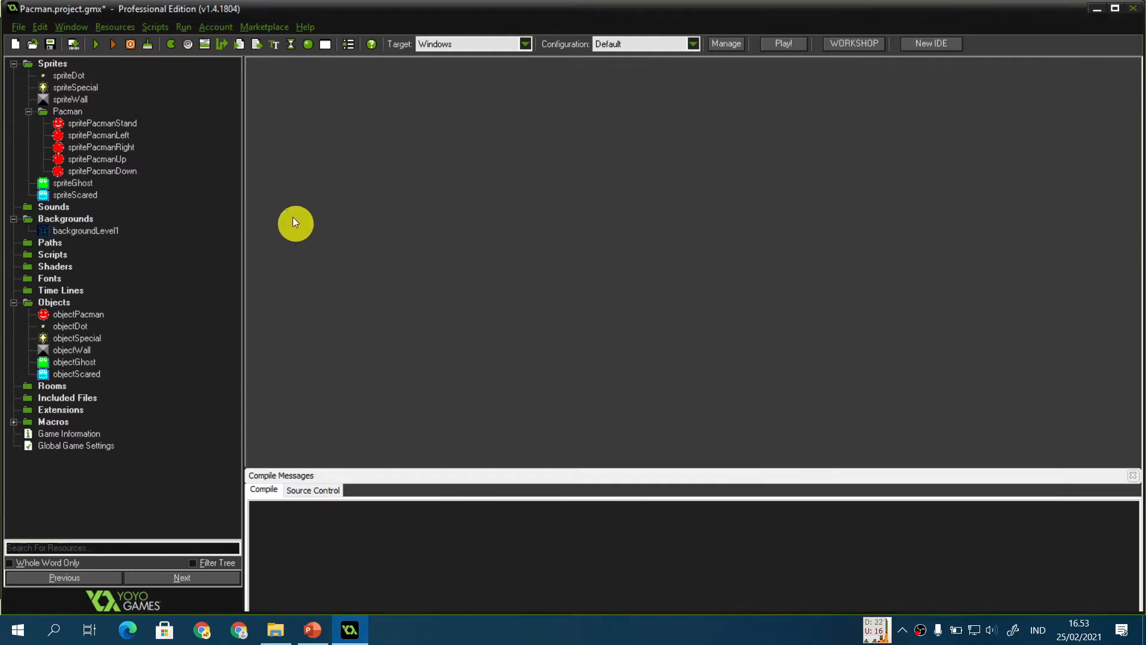
Step: Create a background named backgroundLevel2 with level2.bmp loaded and confirm it
left_click(205, 44)
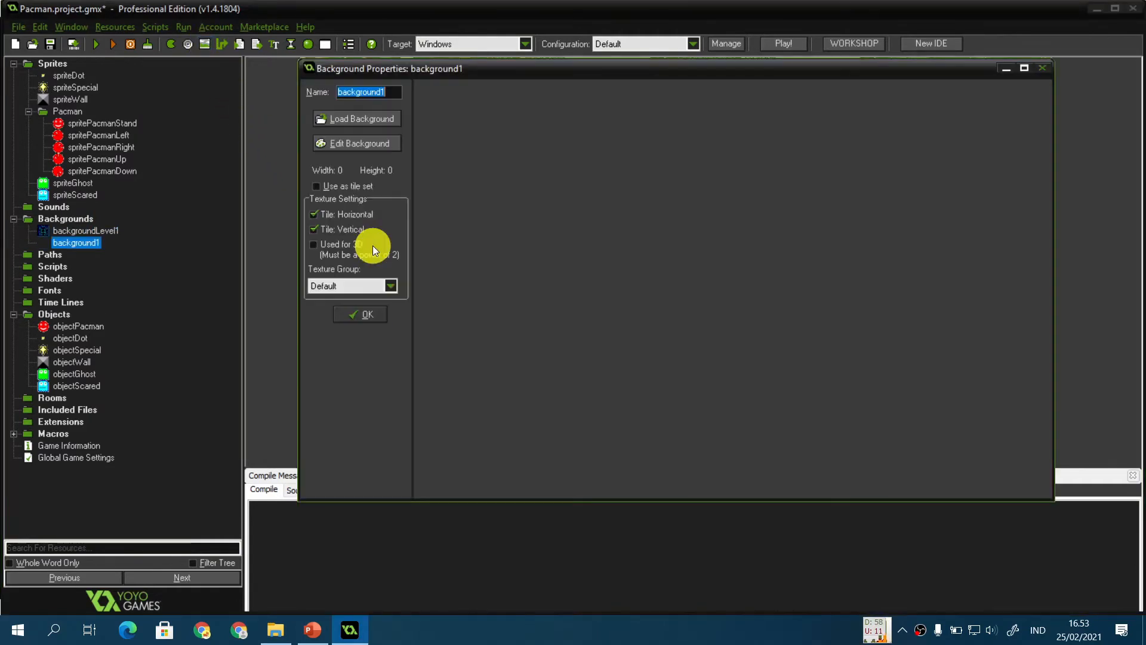
type("backgroundLevel2")
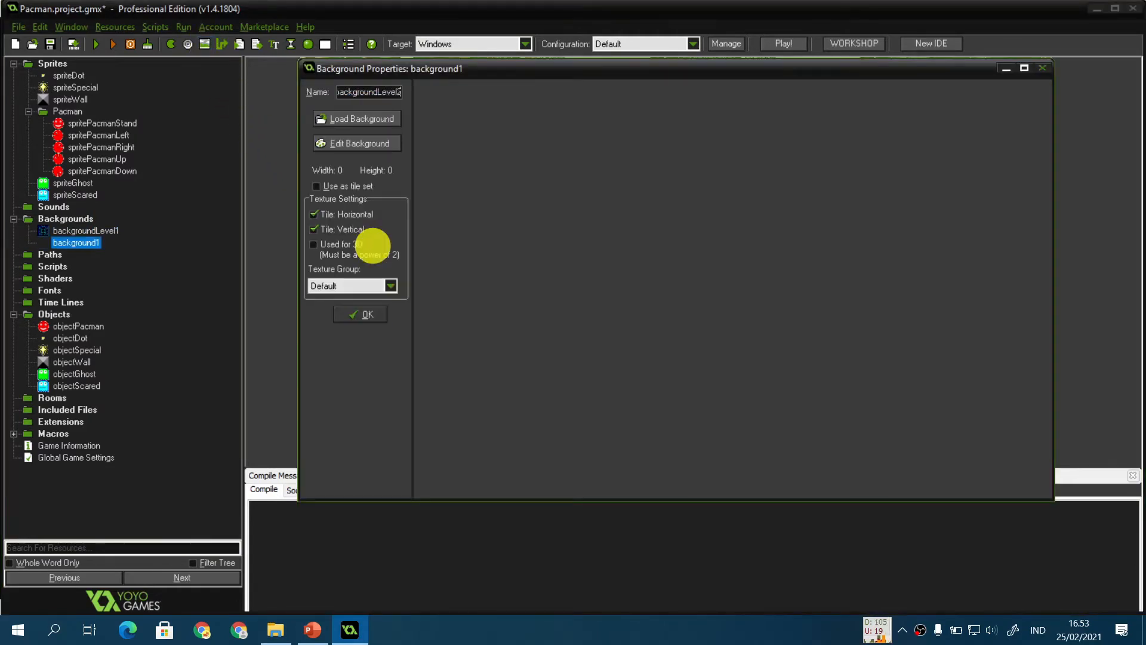
left_click(376, 119)
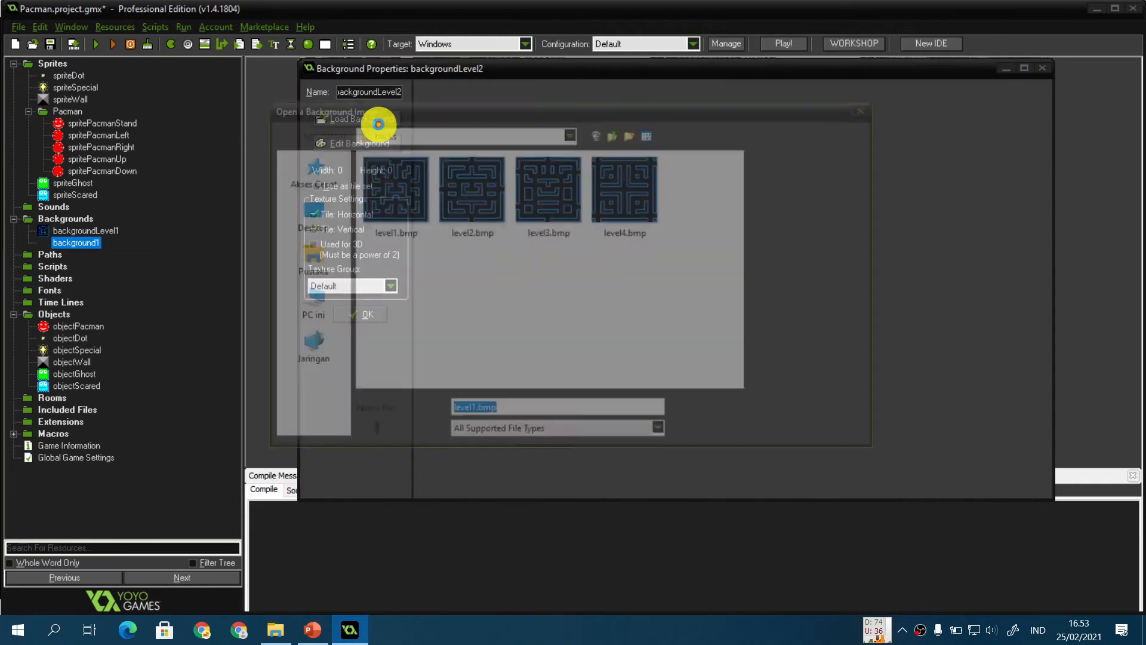
double_click(471, 188)
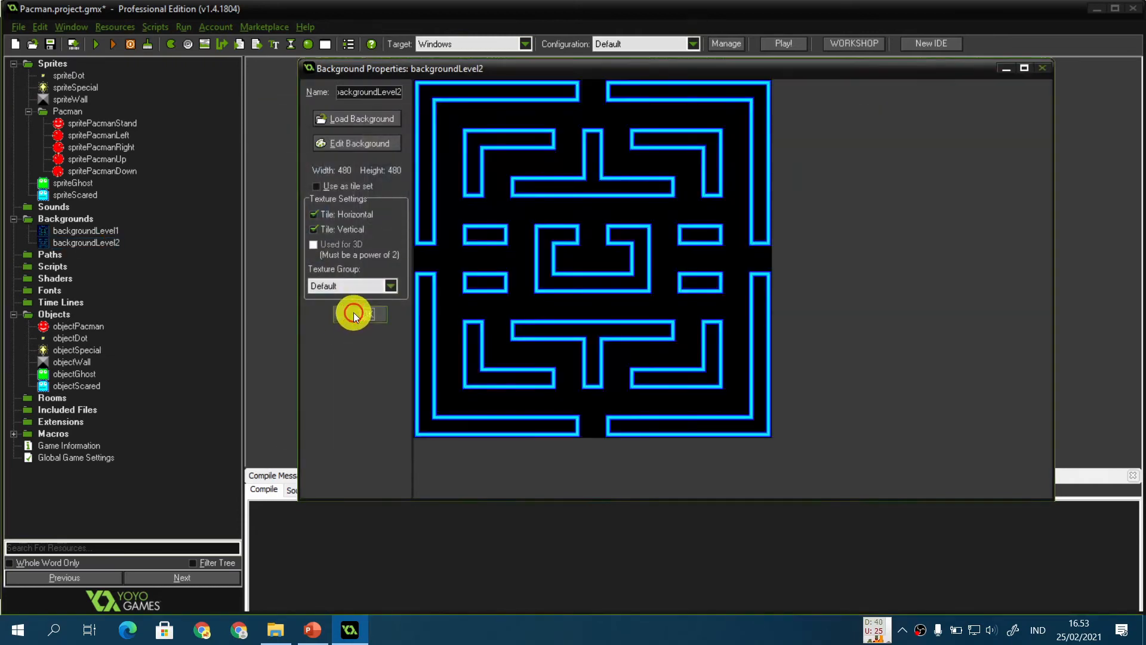
left_click(354, 313)
Step: Create a background named backgroundLevel3 with level3.bmp loaded and confirm it
key("ctrl+shift+b")
type("backgroundLevel3")
left_click(343, 119)
double_click(551, 189)
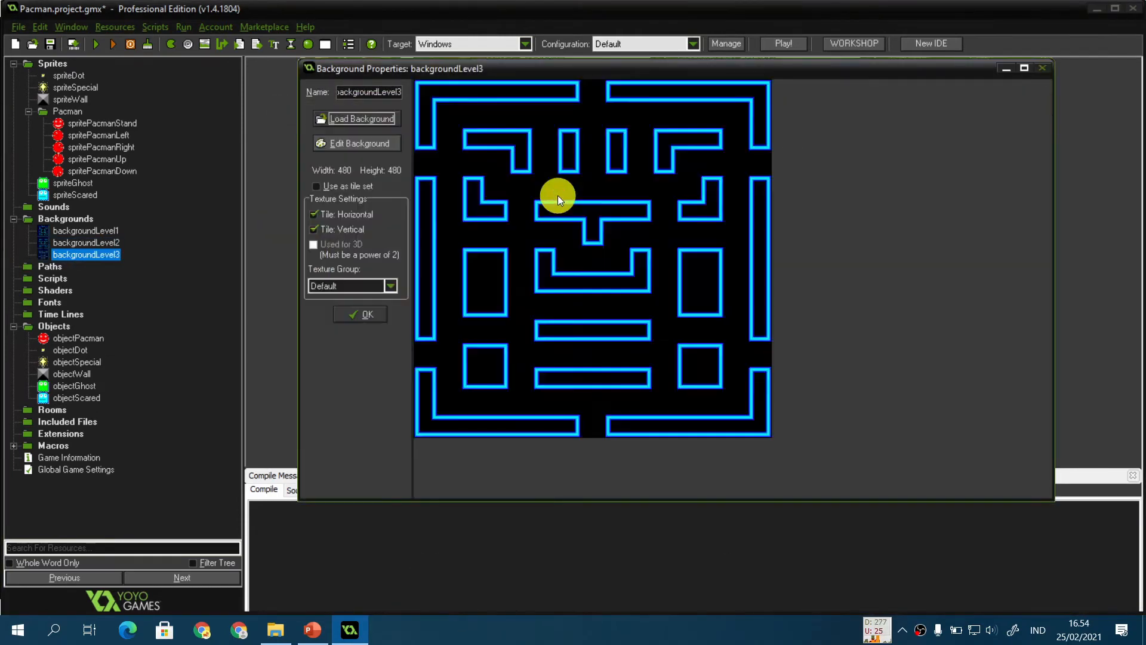
left_click(371, 313)
Step: Create a background named backgroundLevel4, load level4.bmp into it and confirm it
key("ctrl+shift+b")
type("backgroundLevel4")
left_click(361, 119)
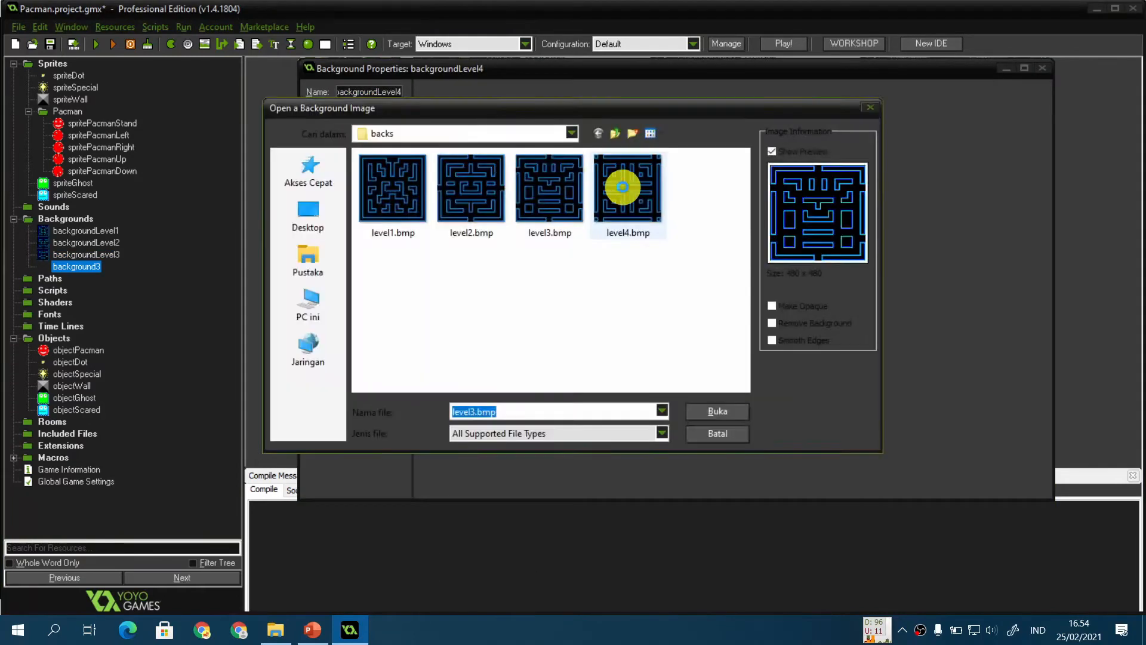
double_click(622, 188)
left_click(361, 313)
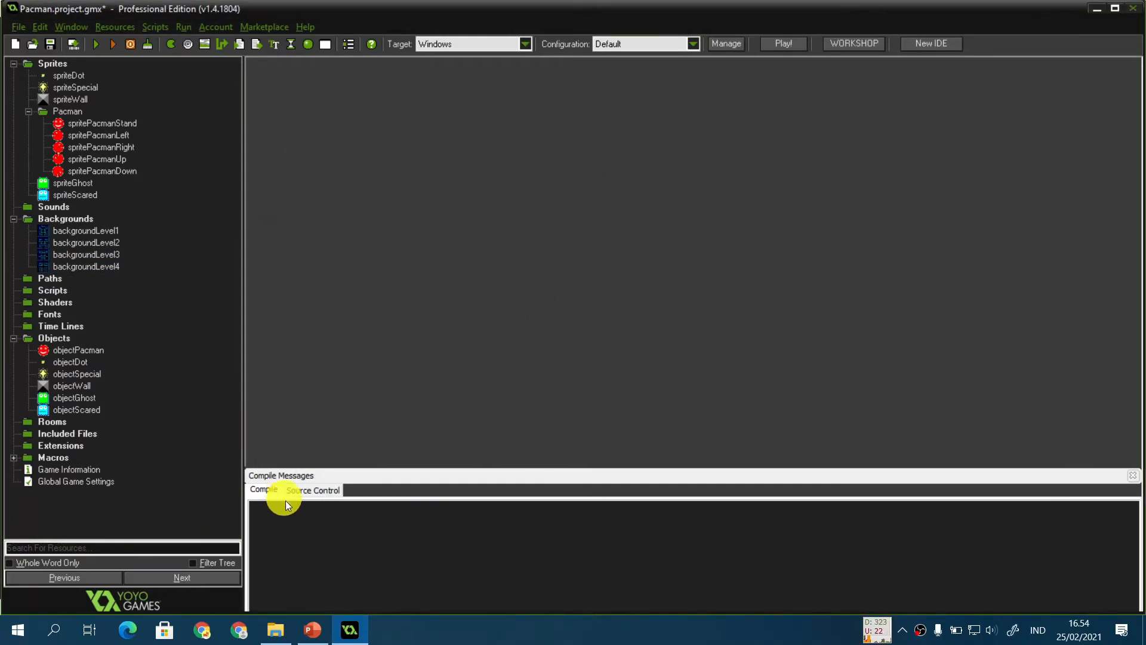
Step: Review the lab slide, then open the Week 4 backs folder and browse through the level images
left_click(313, 630)
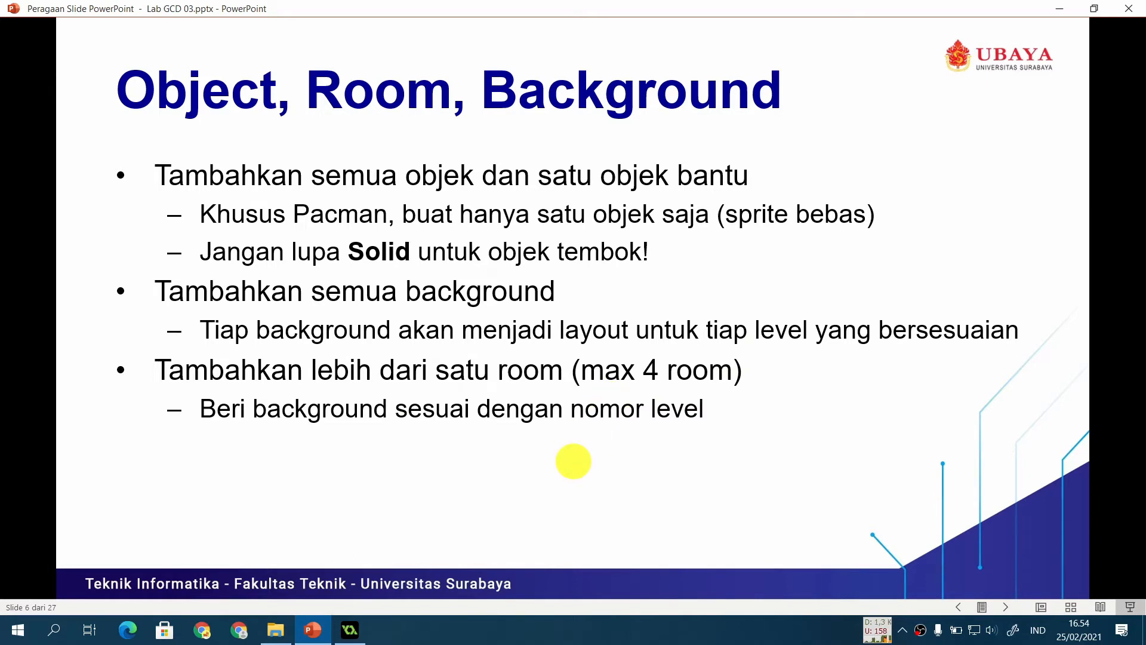
left_click(275, 629)
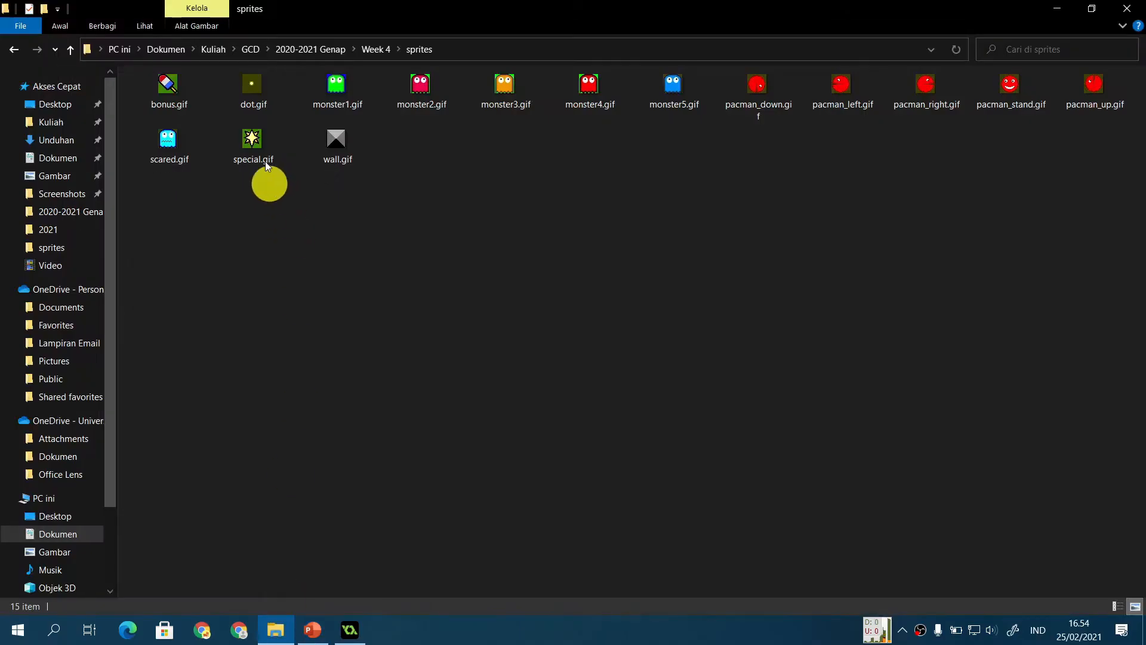
left_click(376, 49)
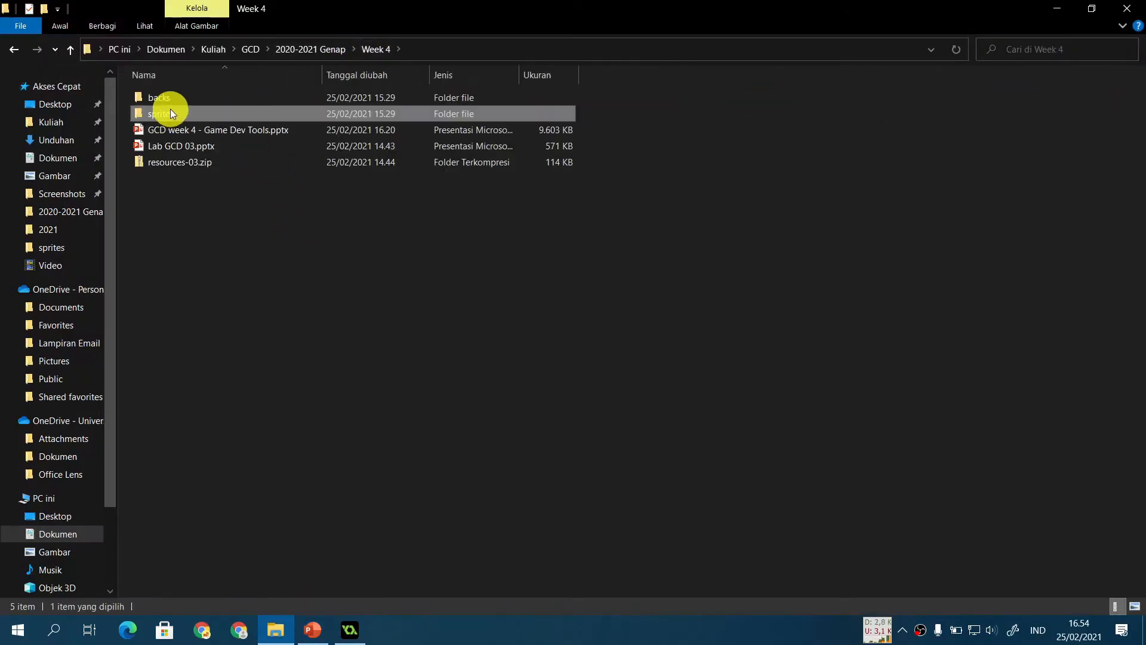
left_click(174, 97)
double_click(174, 98)
double_click(172, 97)
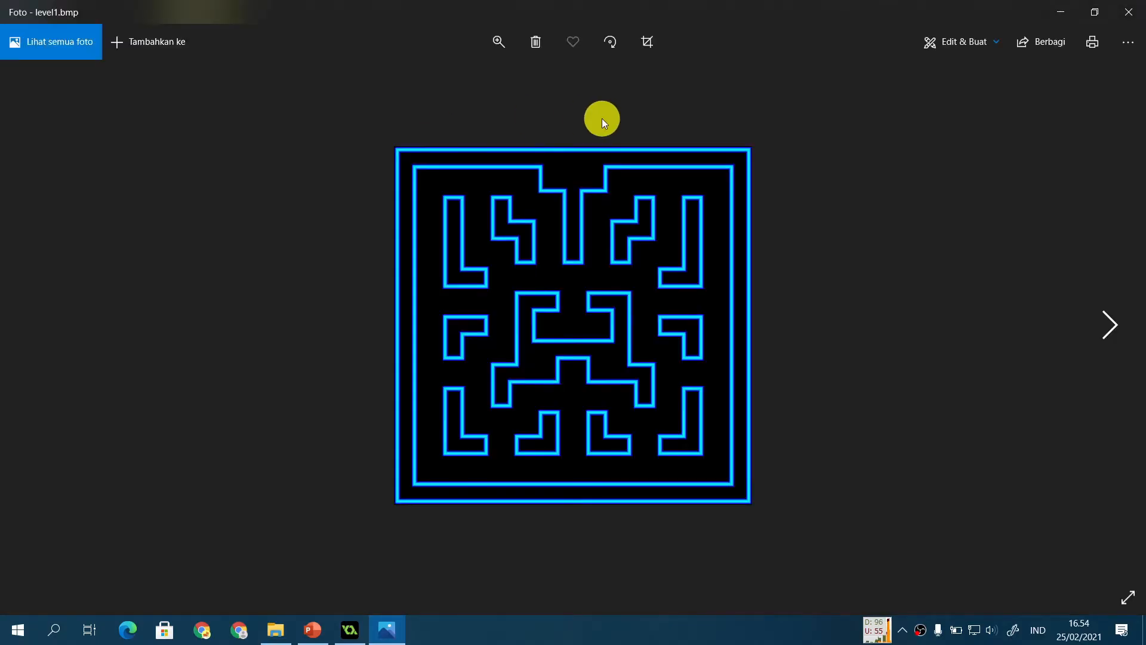
key("Right")
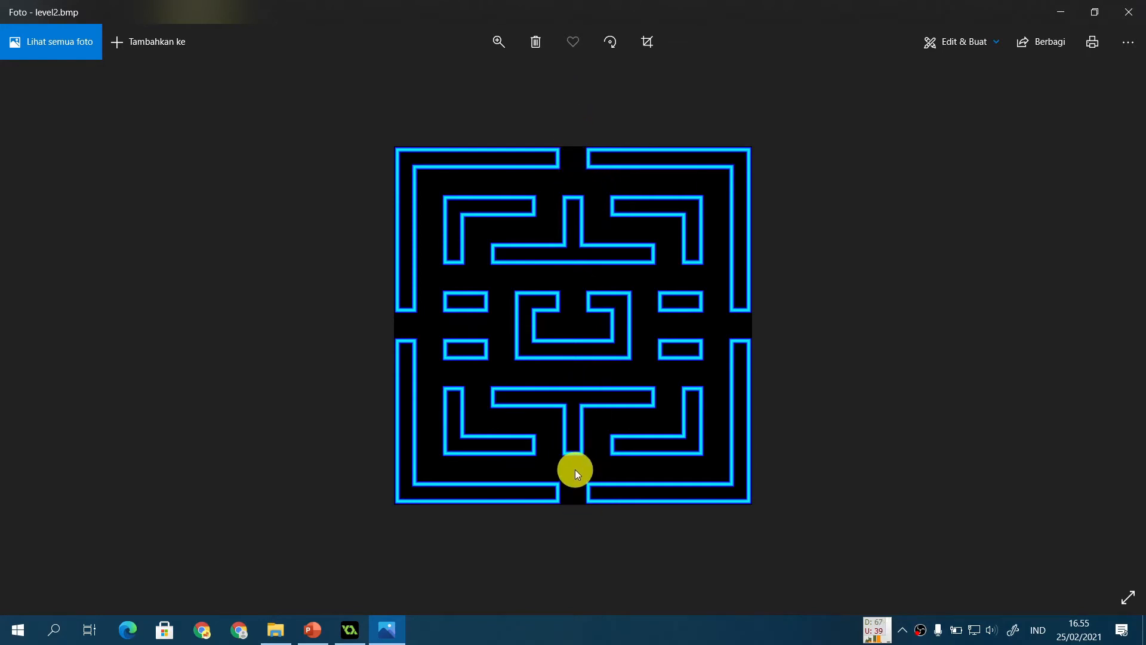
key("Right")
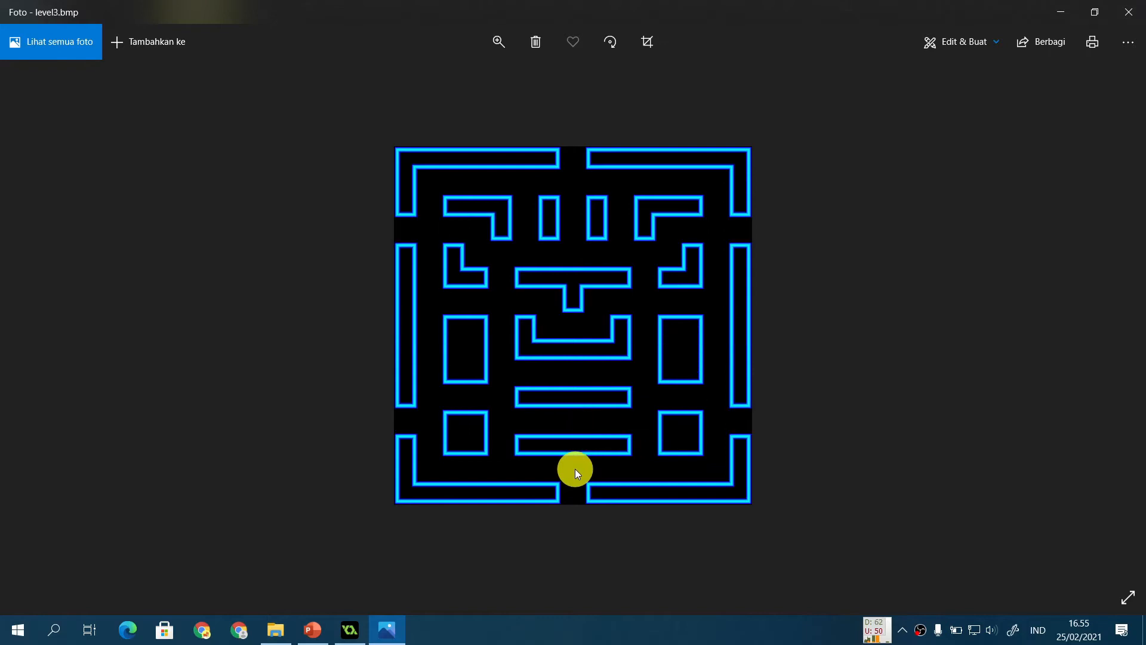
key("Right")
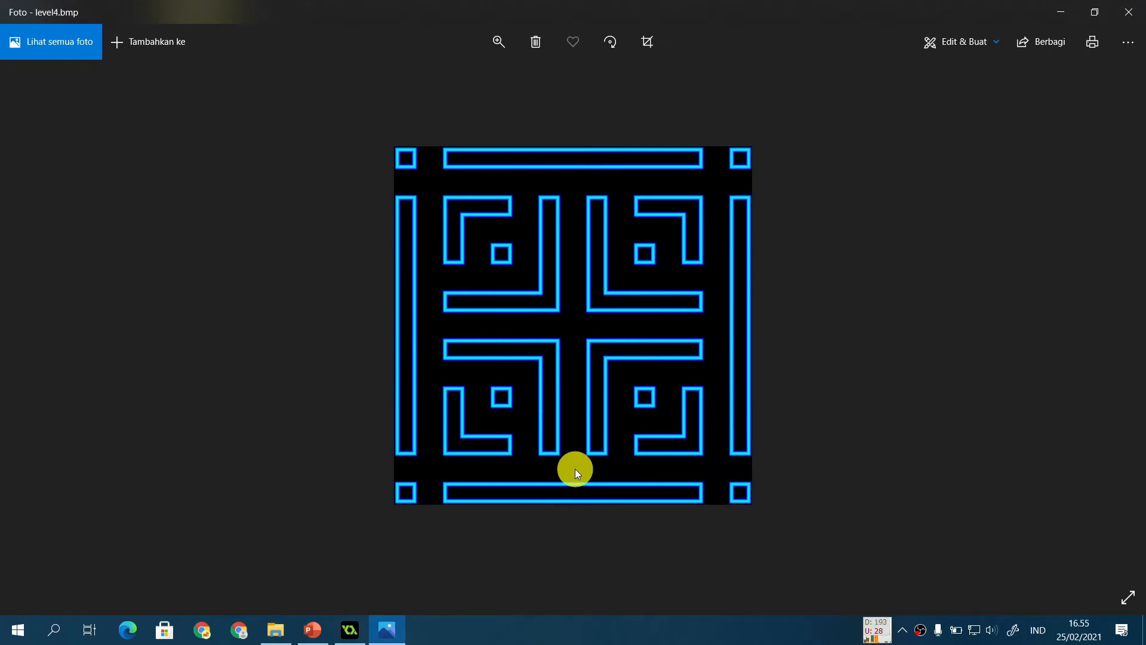
key("Right")
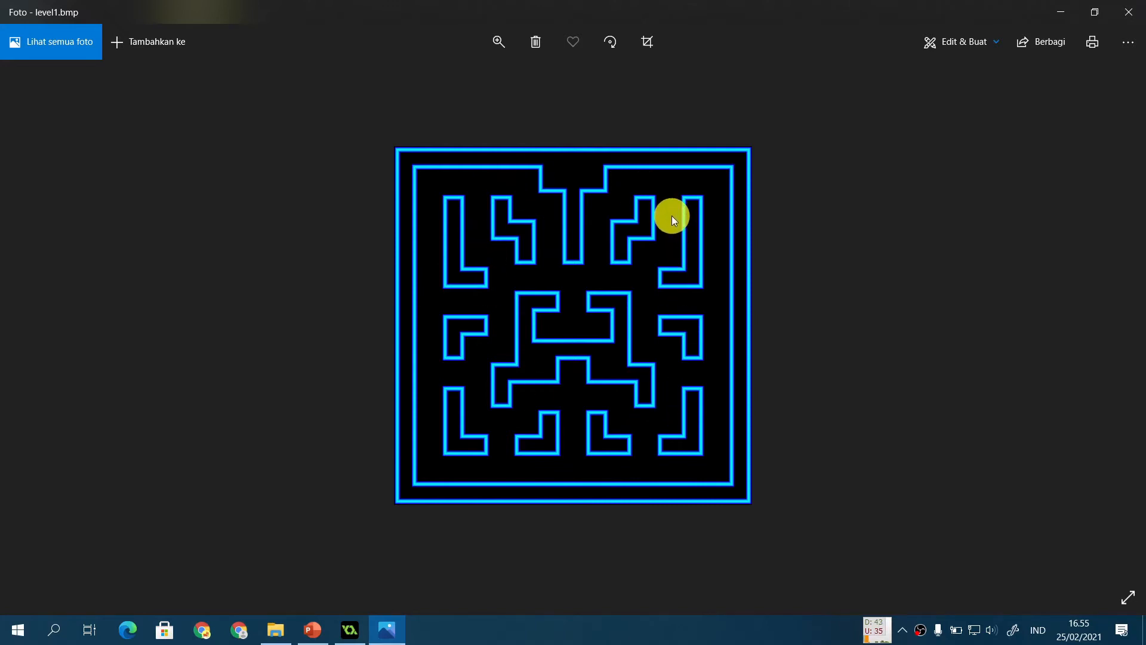
key("Right")
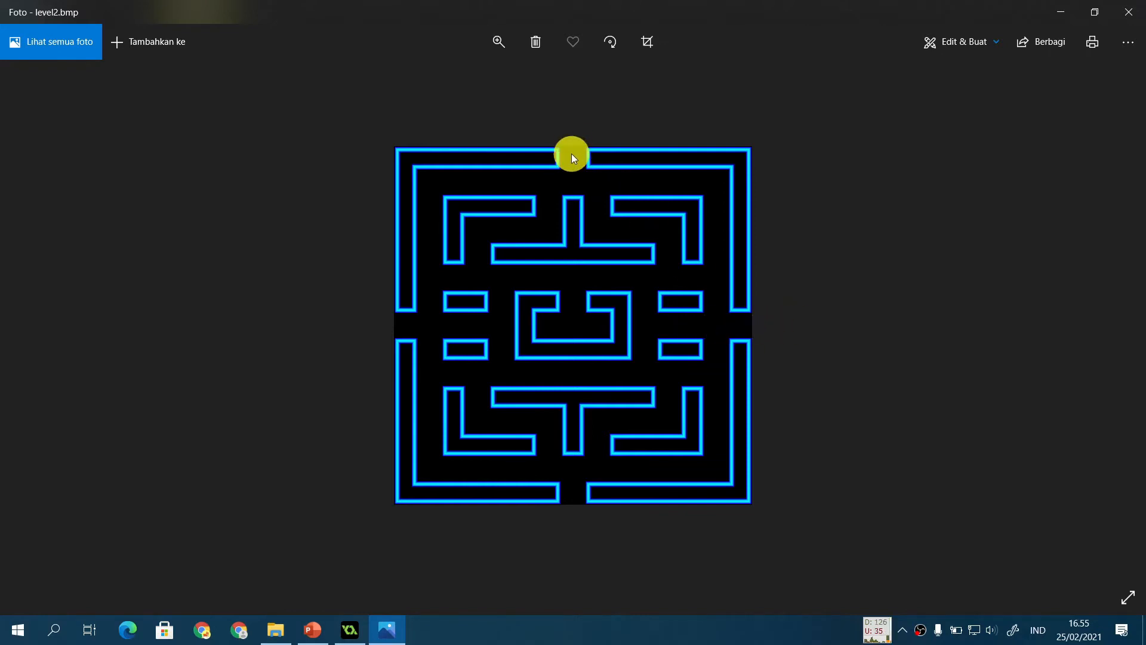
key("Left")
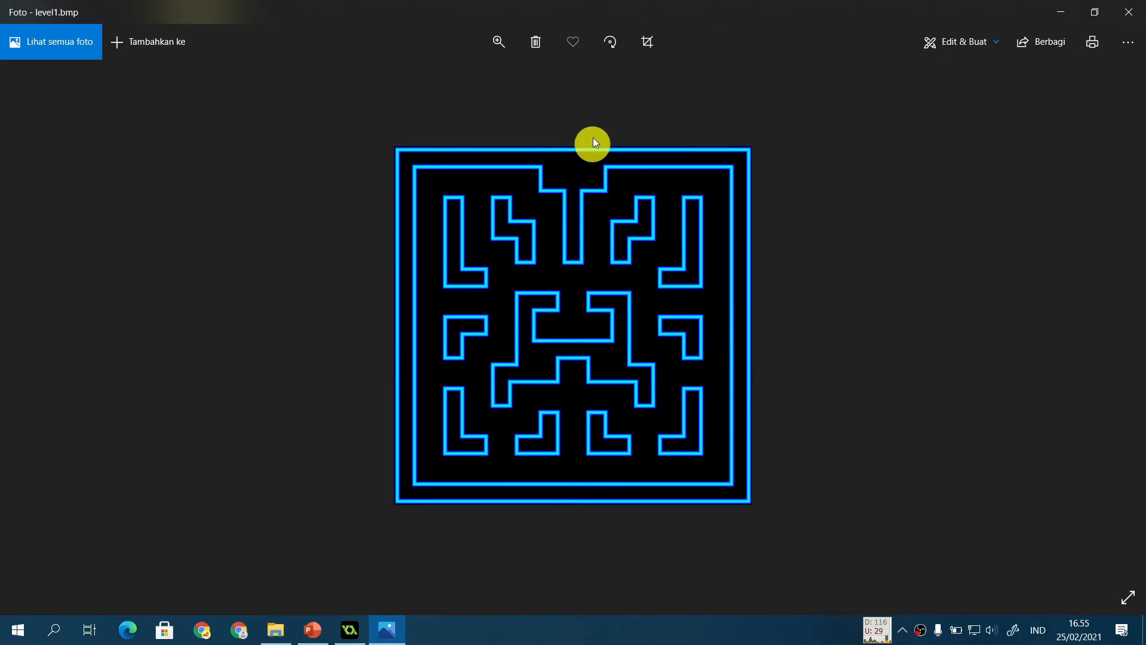
left_click(1128, 11)
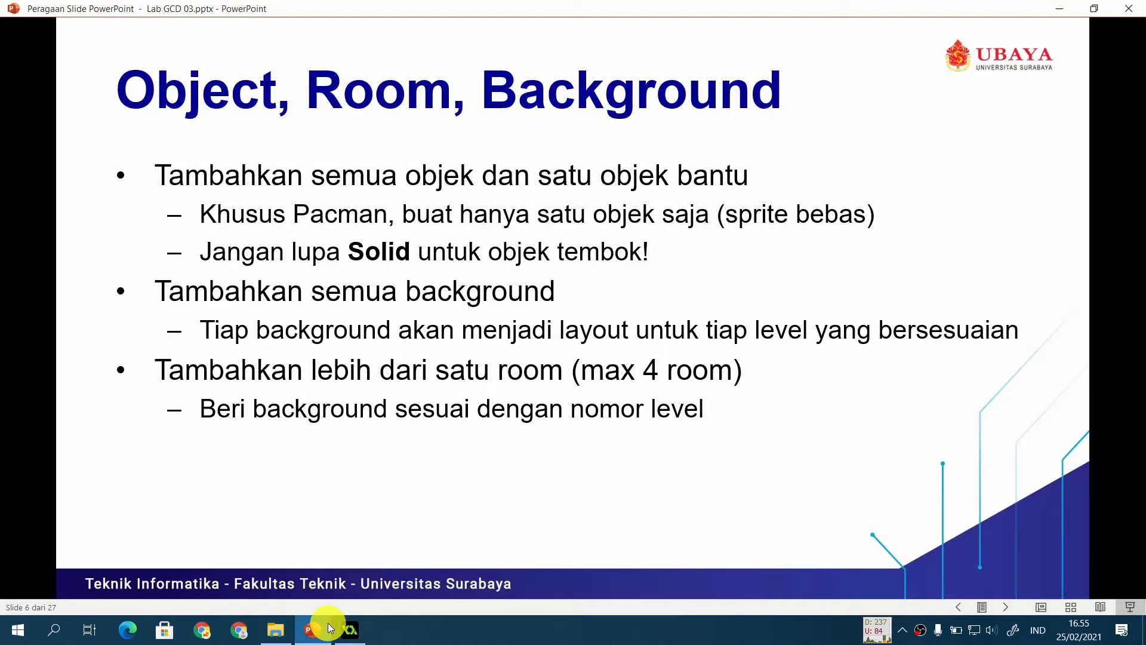
Step: Create a new room named roomLevel1 with width and height of 480
left_click(350, 629)
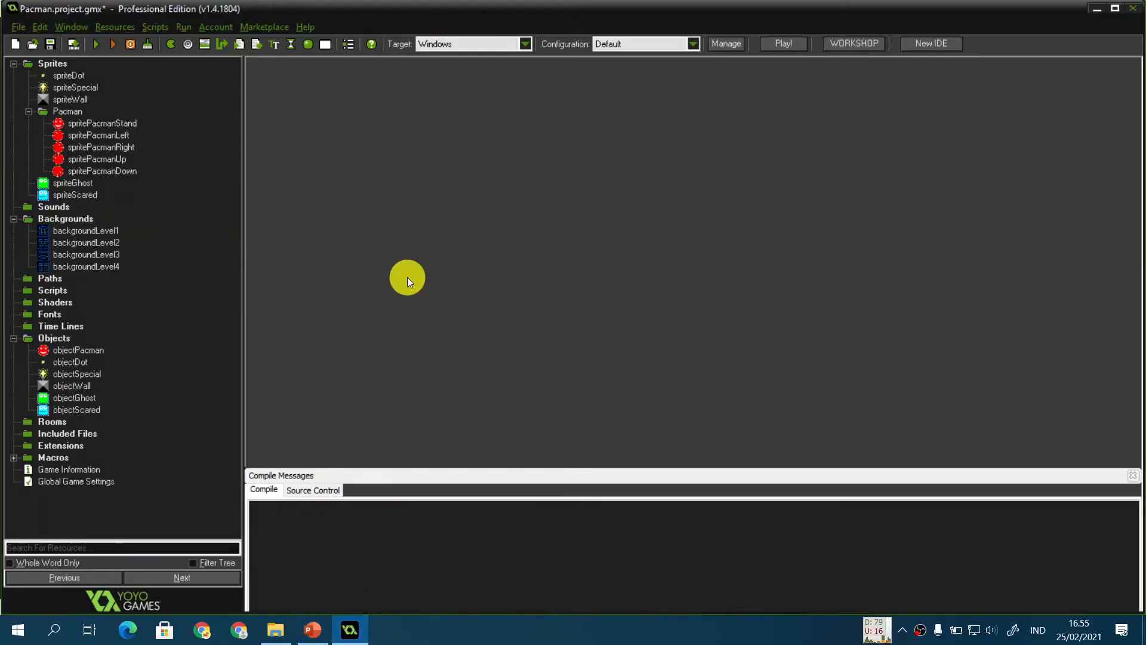
key("ctrl+shift+r")
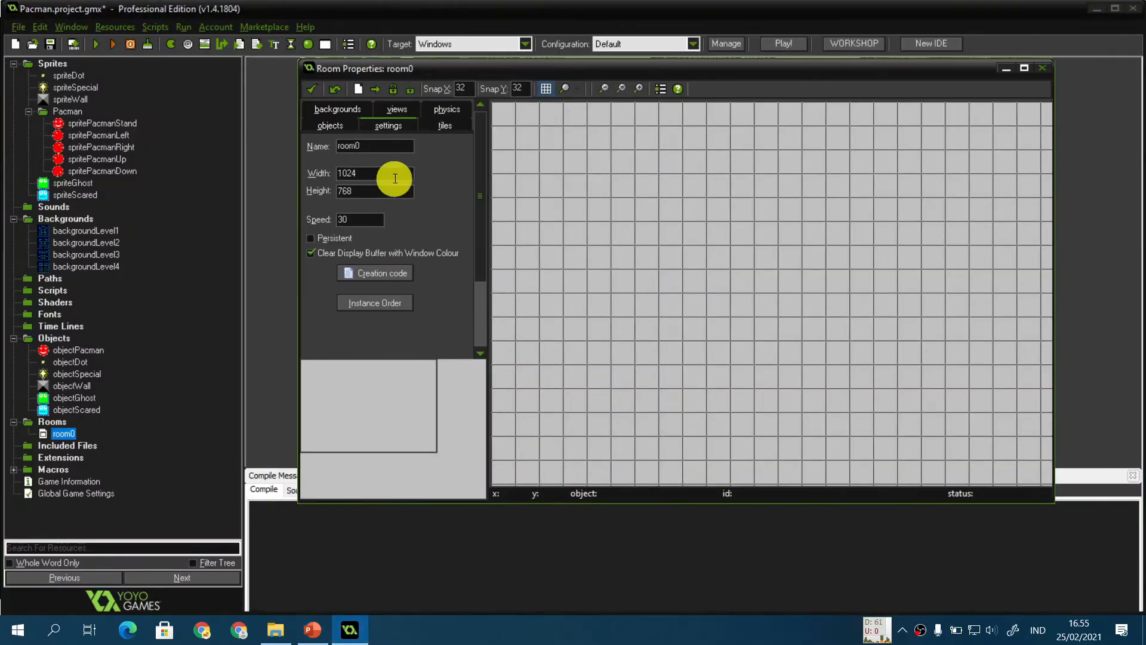
key("BackSpace")
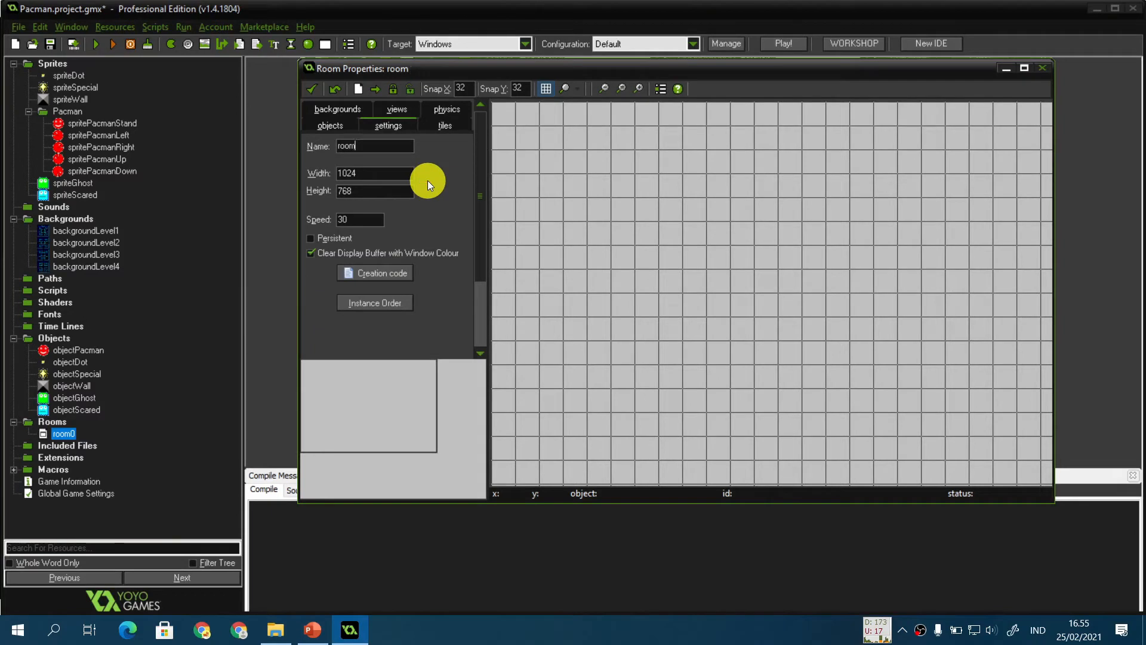
type("Level1")
key("Tab")
type("480")
key("Tab")
type("480")
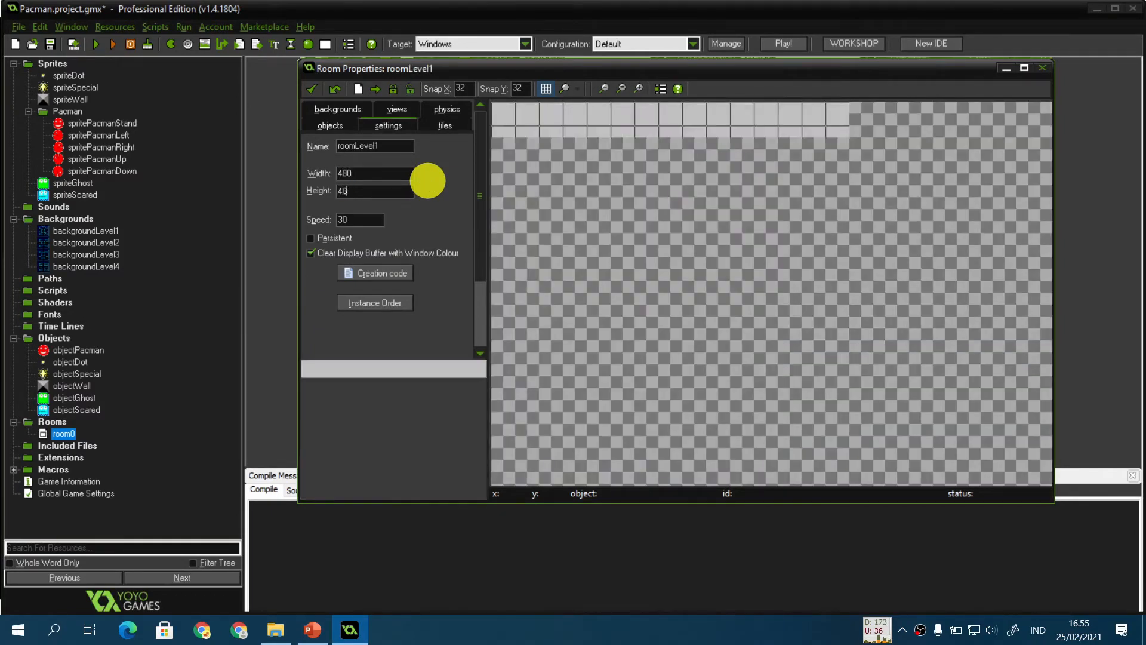
Step: Set roomLevel1's background to backgroundLevel1 and close the room properties
left_click(338, 110)
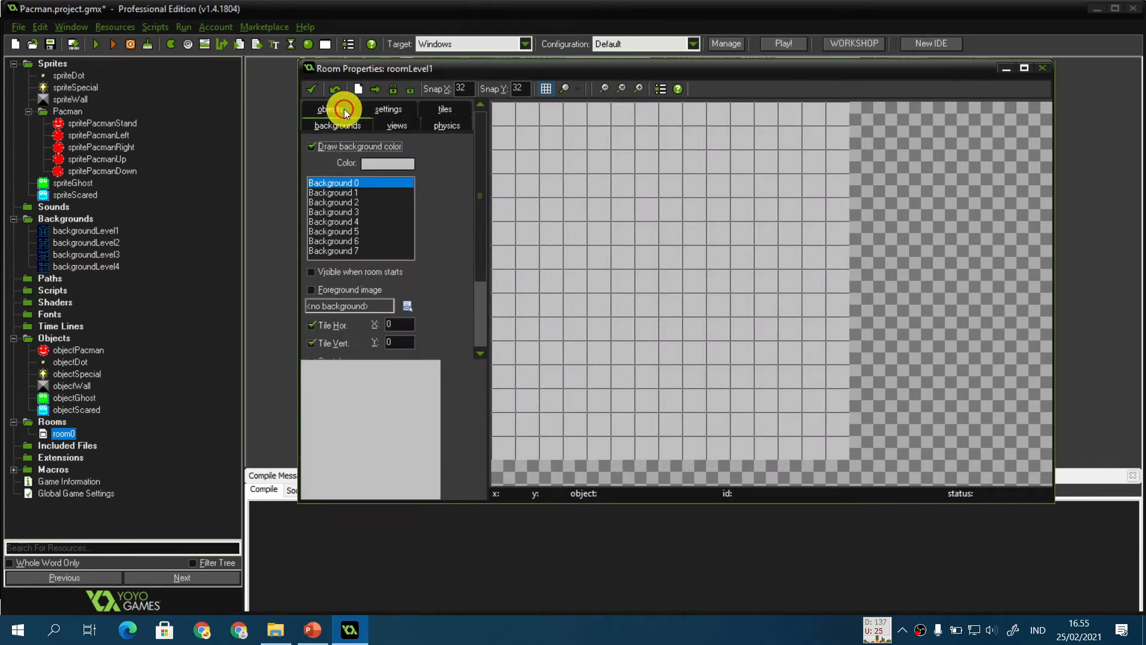
left_click(408, 306)
left_click(453, 336)
middle_click_drag(685, 255, 732, 265)
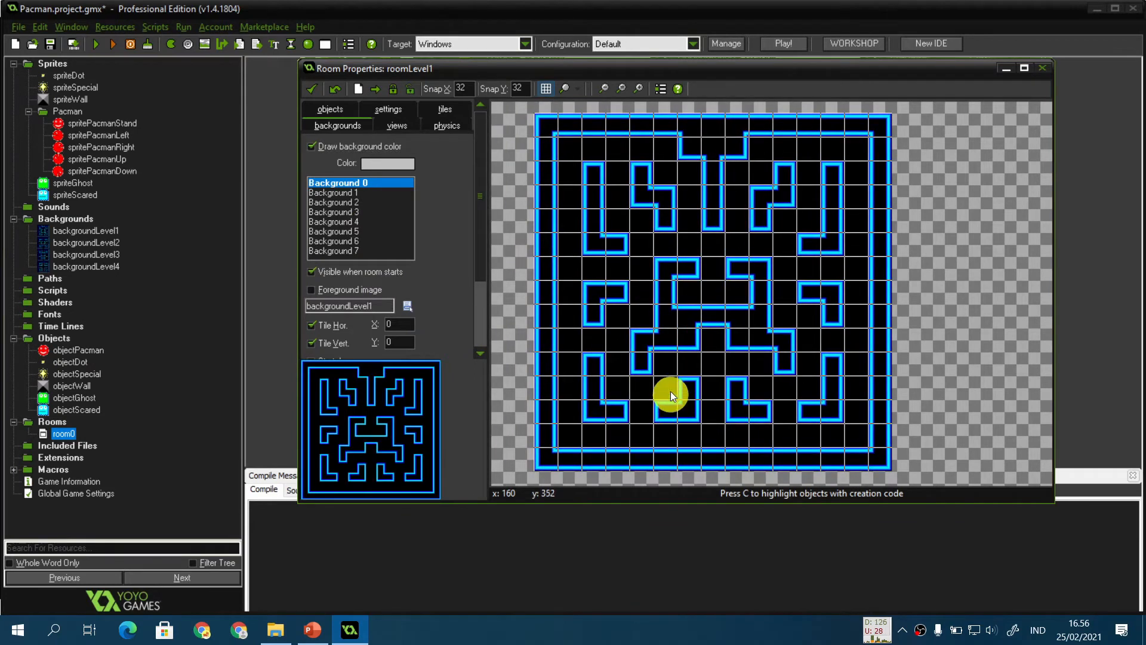
left_click(316, 91)
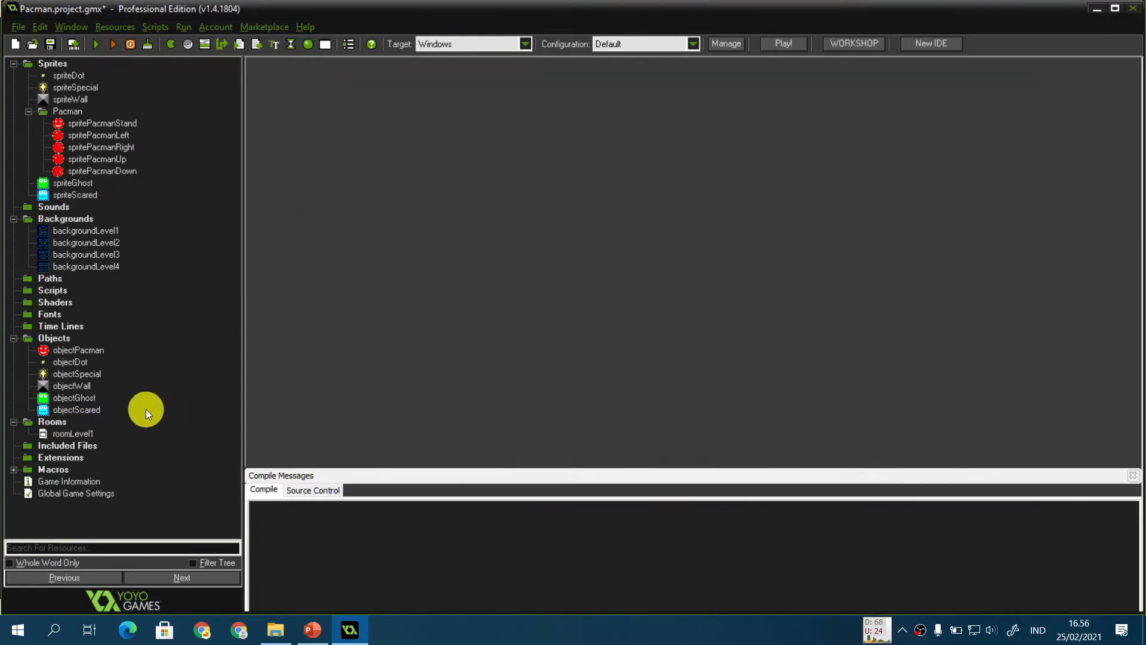
Step: Create a new room named roomLevel2 with width and height of 480
key("ctrl+shift+r")
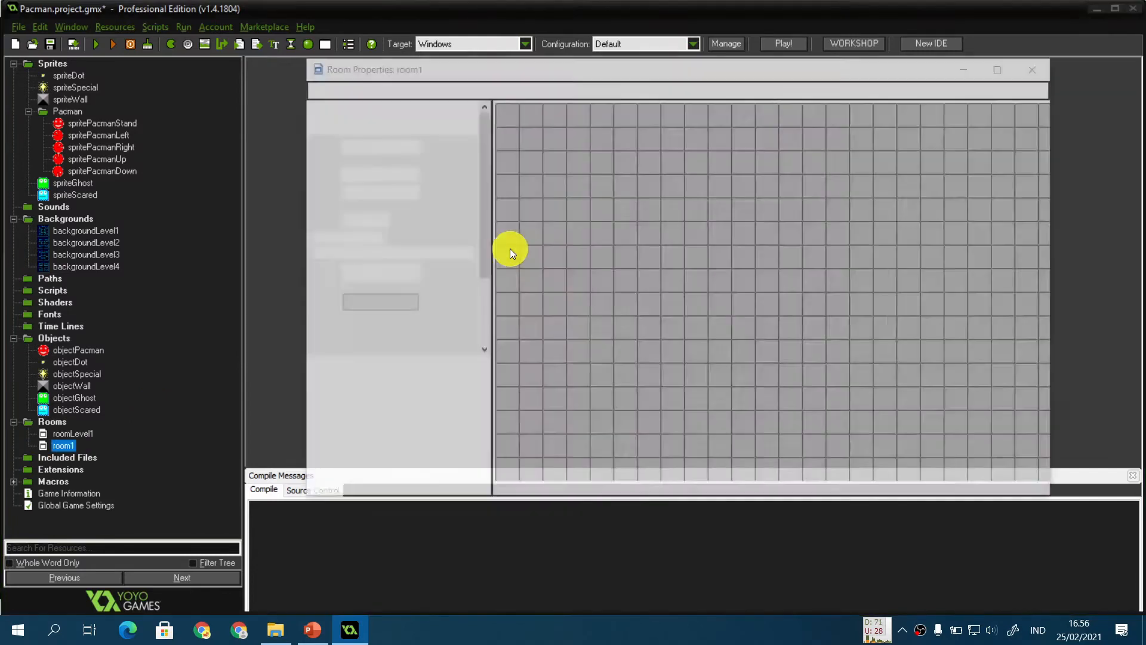
double_click(401, 149)
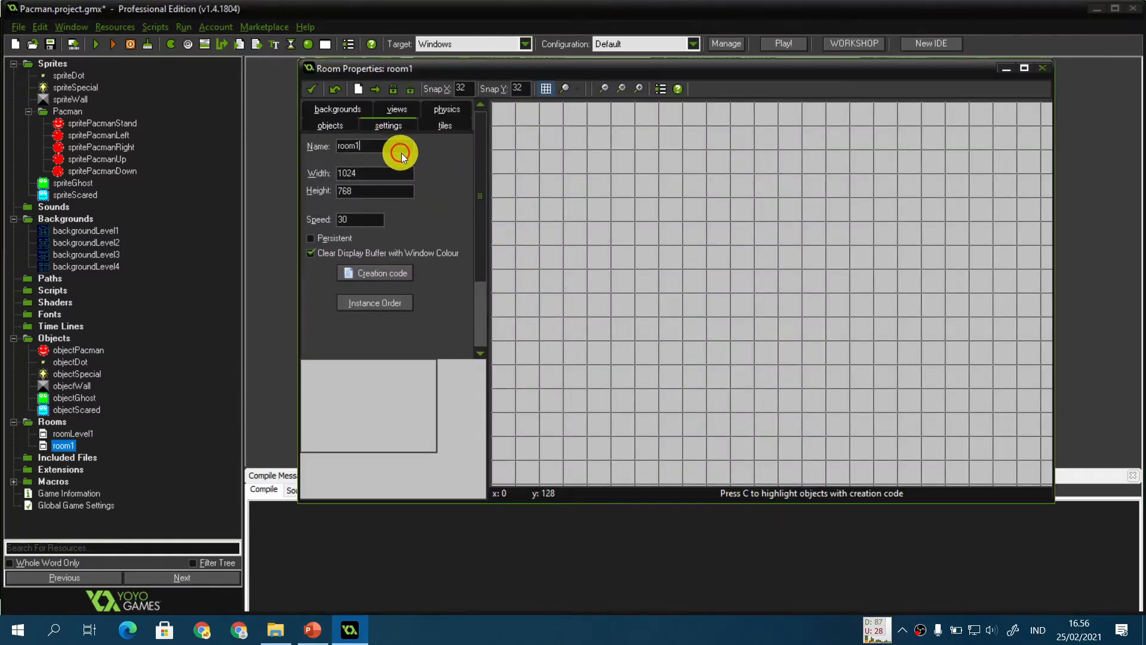
type("roomLevel")
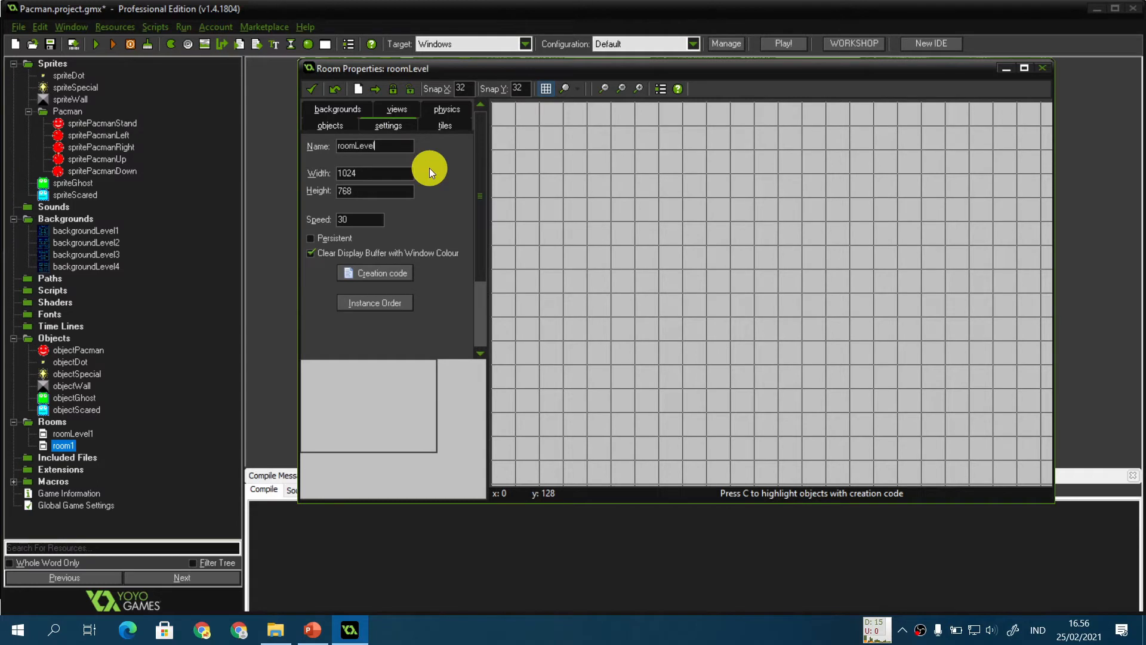
type("2")
key("Tab")
type("480")
key("Tab")
type("480")
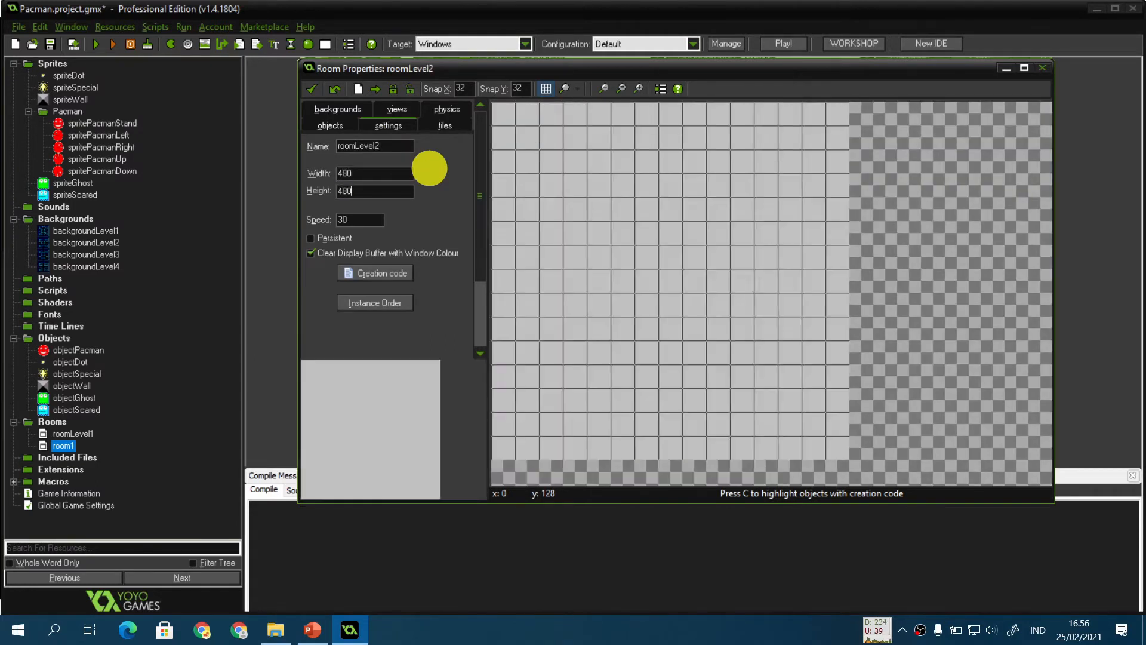
Step: Set roomLevel2's background to backgroundLevel2 and close the room properties
left_click(337, 110)
left_click(407, 305)
left_click(457, 346)
left_click(313, 90)
key("ctrl+shift+b")
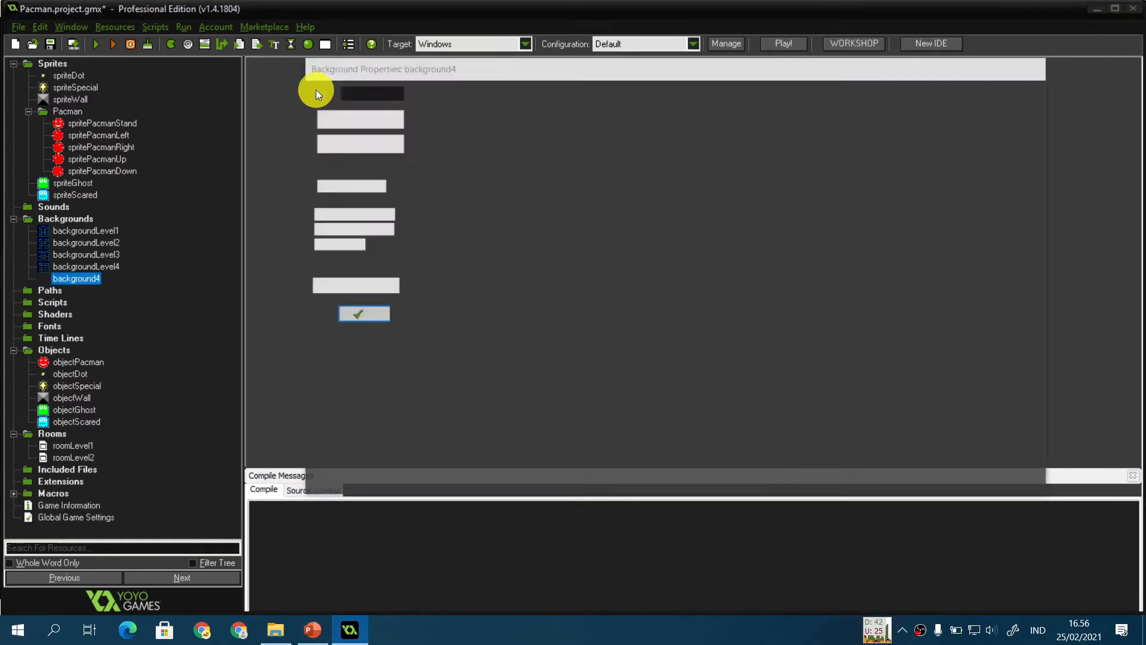
left_click(358, 315)
right_click(78, 278)
left_click(128, 384)
key("Return")
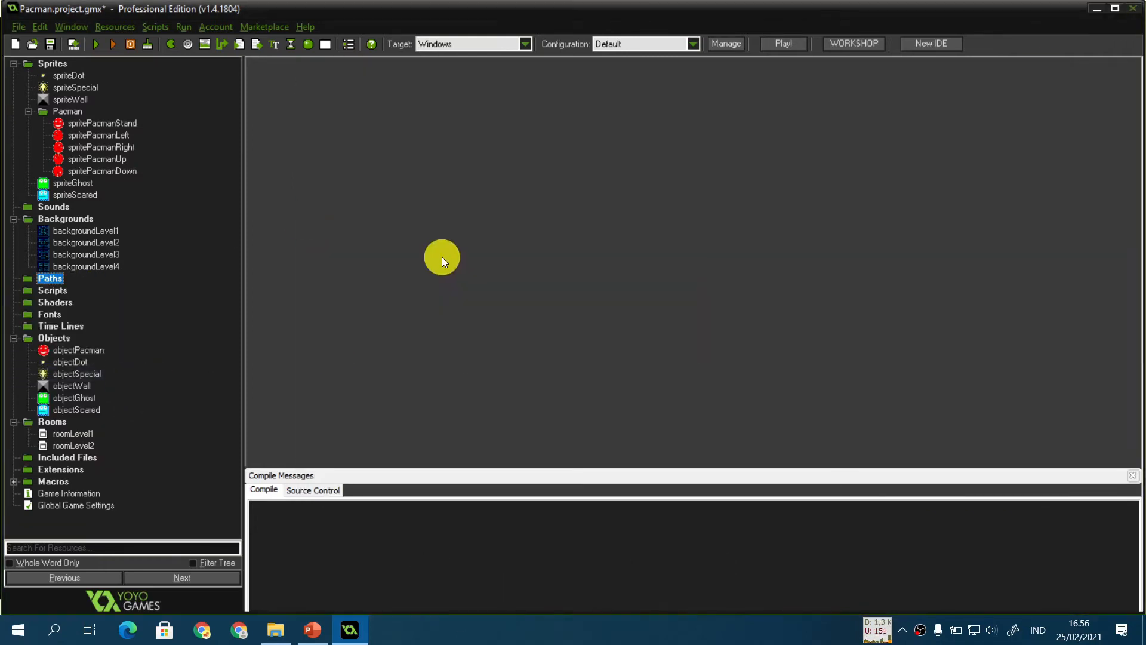
Step: Create a new room named roomLevel3 with width and height of 480
key("ctrl+shift+r")
left_click(396, 146)
key("BackSpace")
type("Level3")
key("Tab")
type("480")
key("Tab")
type("480")
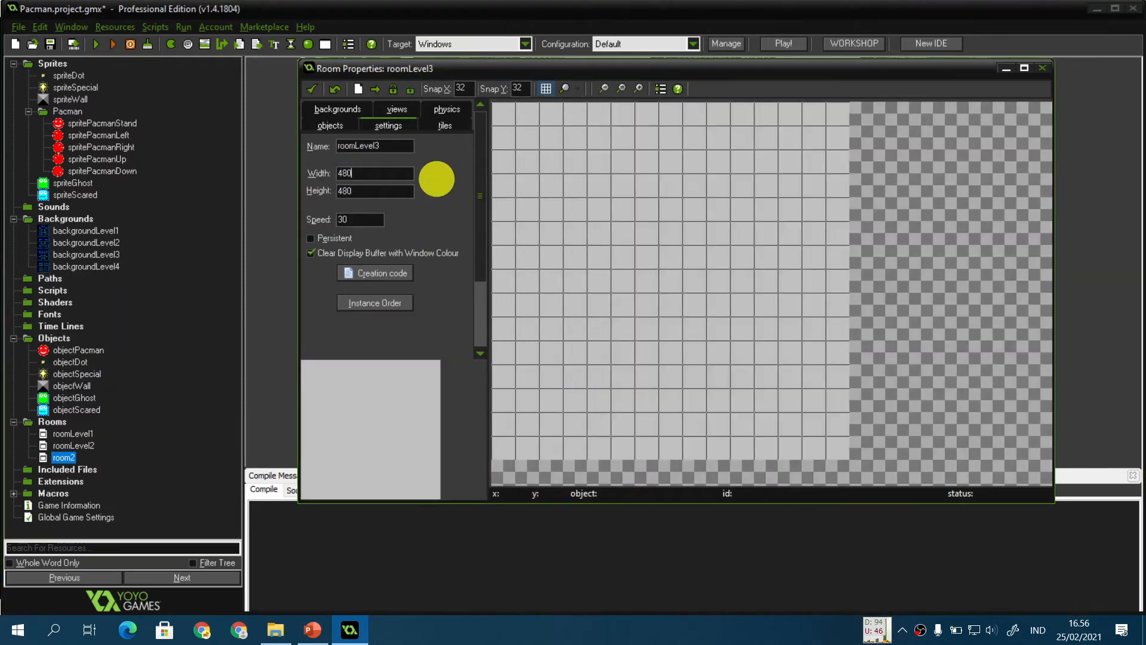
Step: Set roomLevel3's background to backgroundLevel3 and close the room properties
left_click(337, 110)
left_click(409, 307)
left_click(457, 362)
left_click(312, 89)
Step: Create a new room named roomLevel4 with a width of 480
key("ctrl+shift+r")
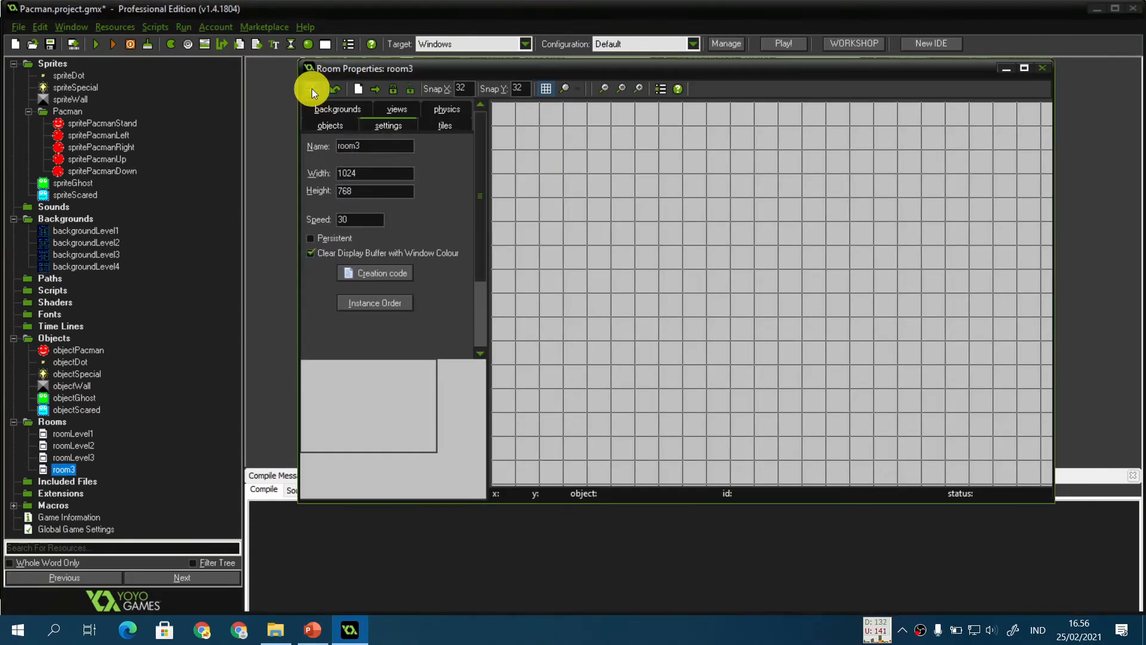
left_click(401, 147)
key("BackSpace")
type("Level4")
key("Tab")
type("480")
key("Tab")
type("480")
Step: Set roomLevel4's background to backgroundLevel4 and close the room properties
left_click(350, 111)
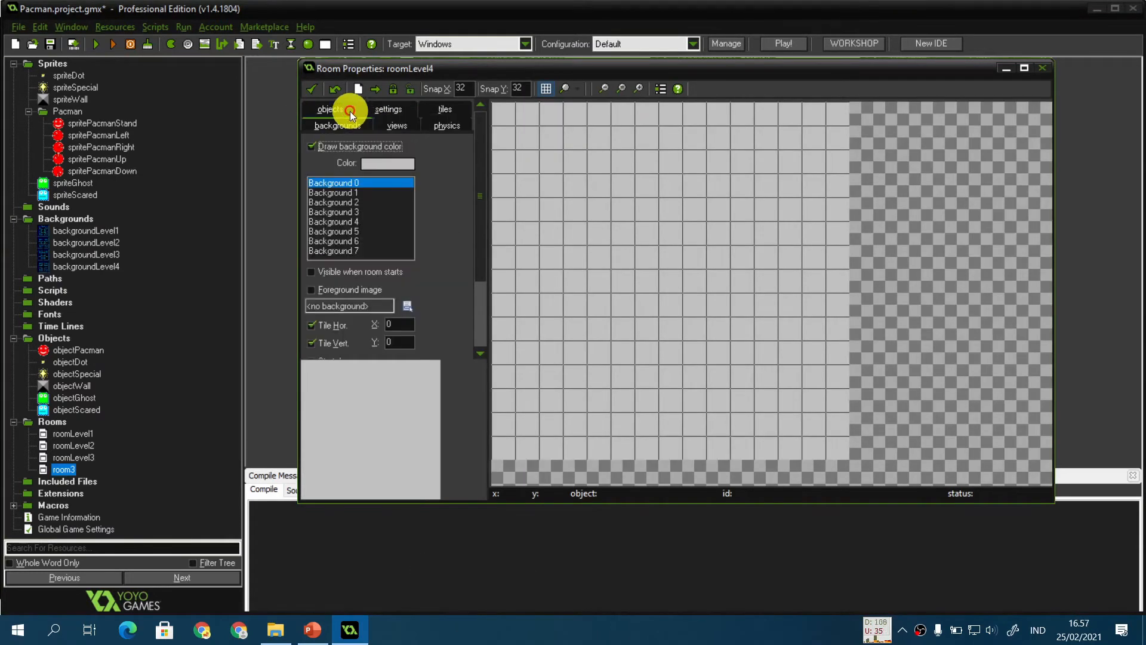
left_click(408, 306)
left_click(463, 378)
left_click(311, 89)
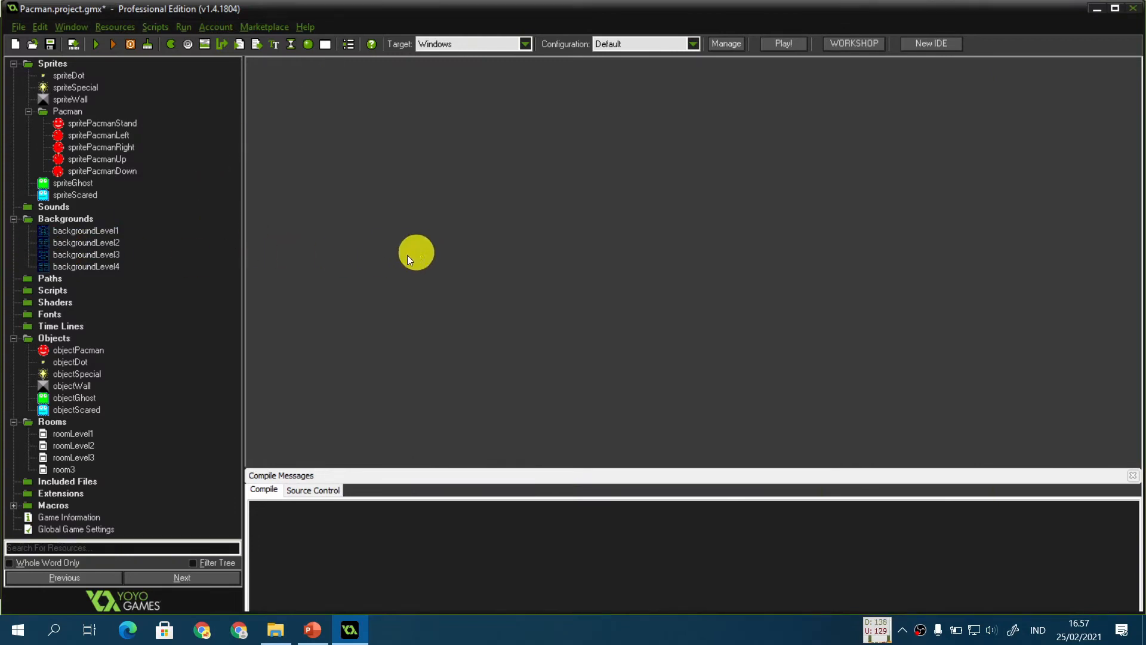
Step: Advance to the Level Layout slide and open level1.bmp from the backs folder for reference
left_click(14, 218)
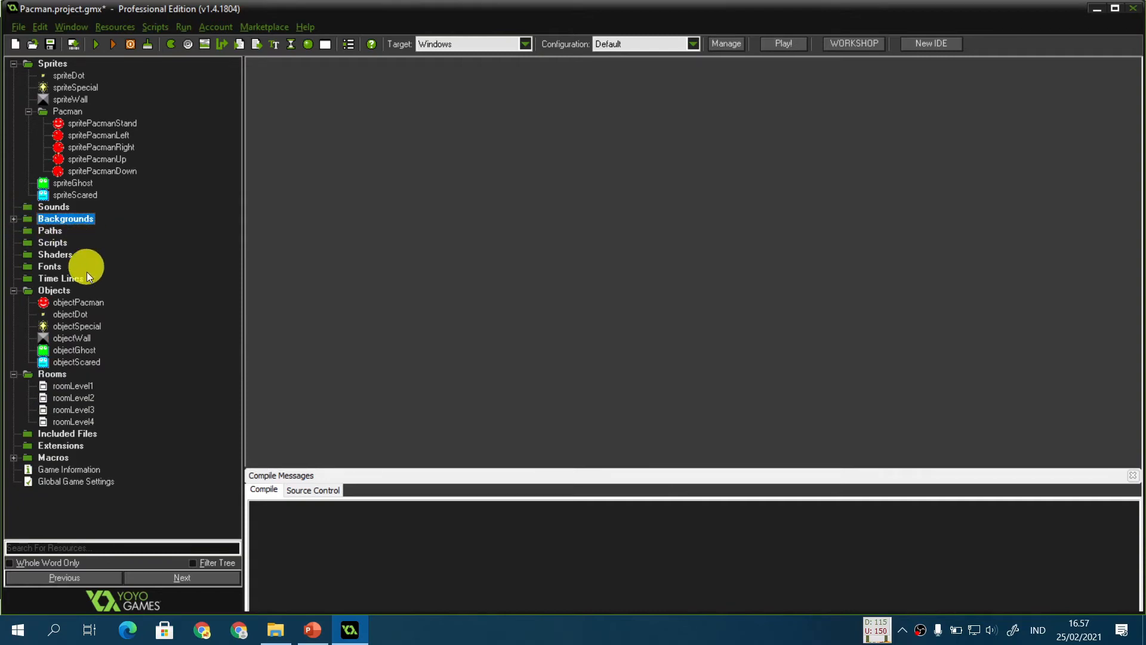
left_click(314, 628)
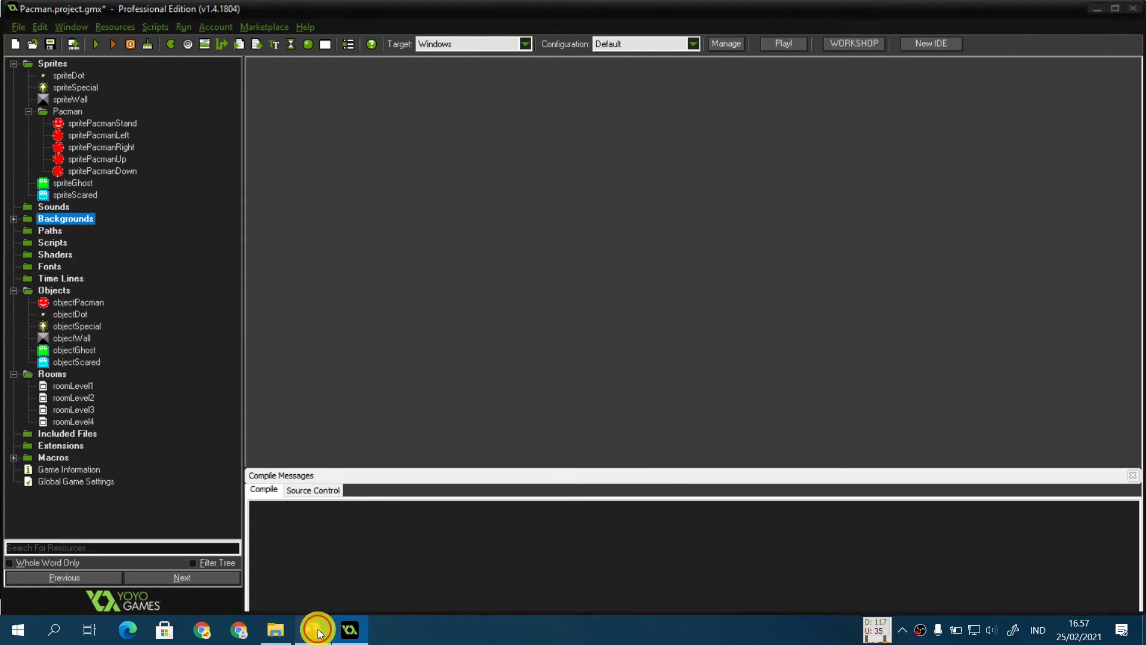
left_click(384, 495)
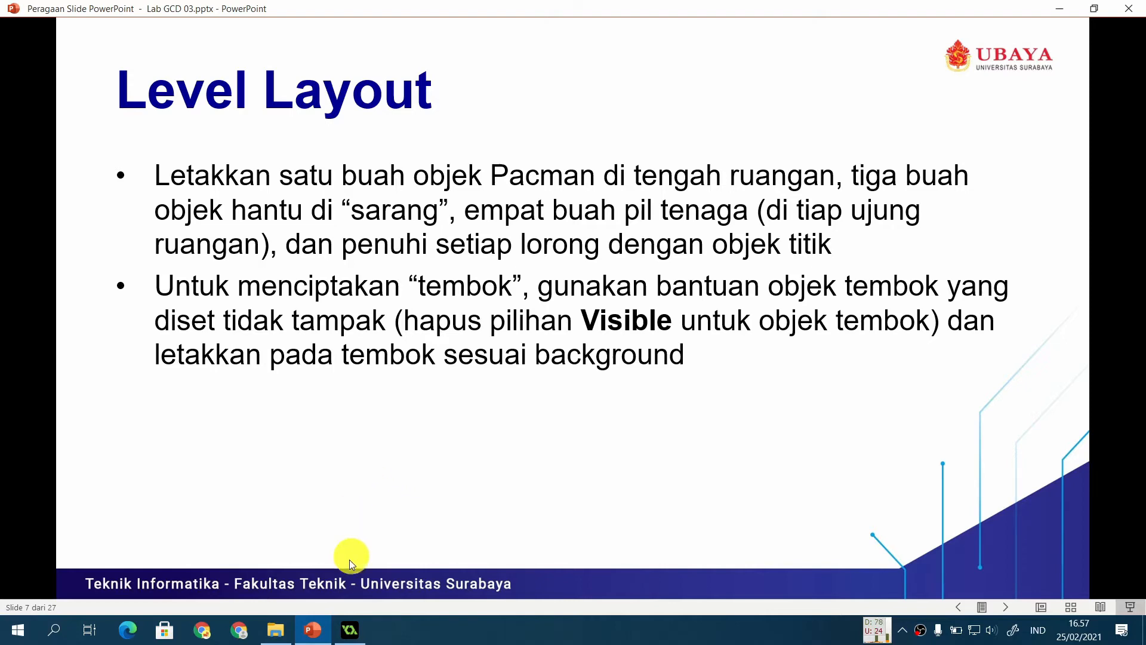
left_click(275, 630)
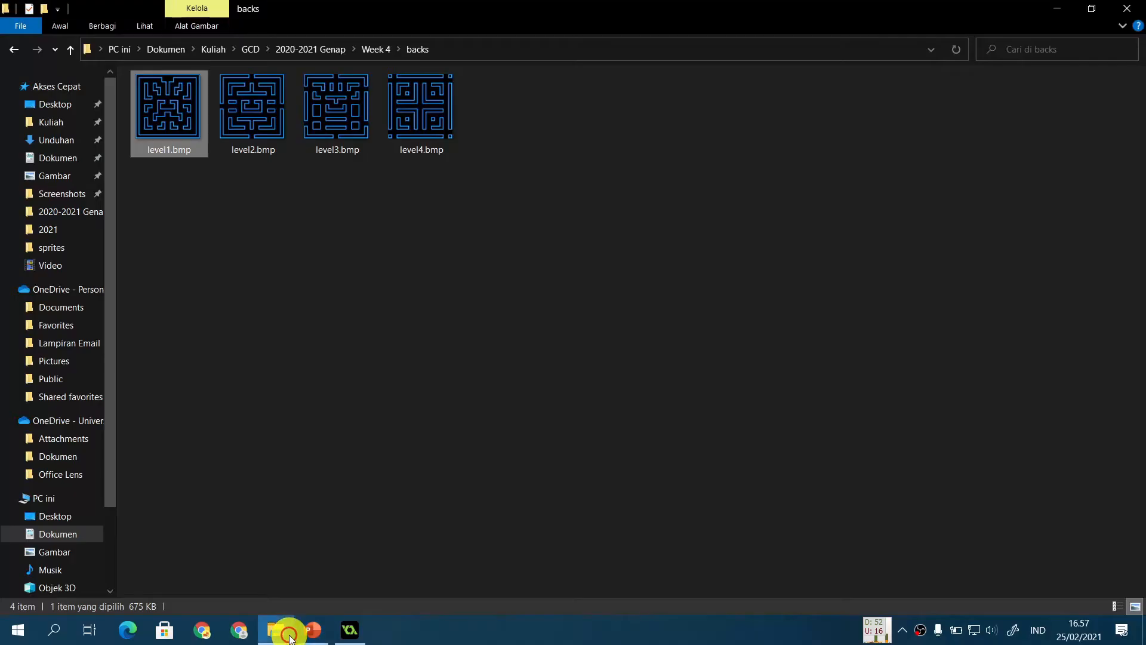
double_click(170, 105)
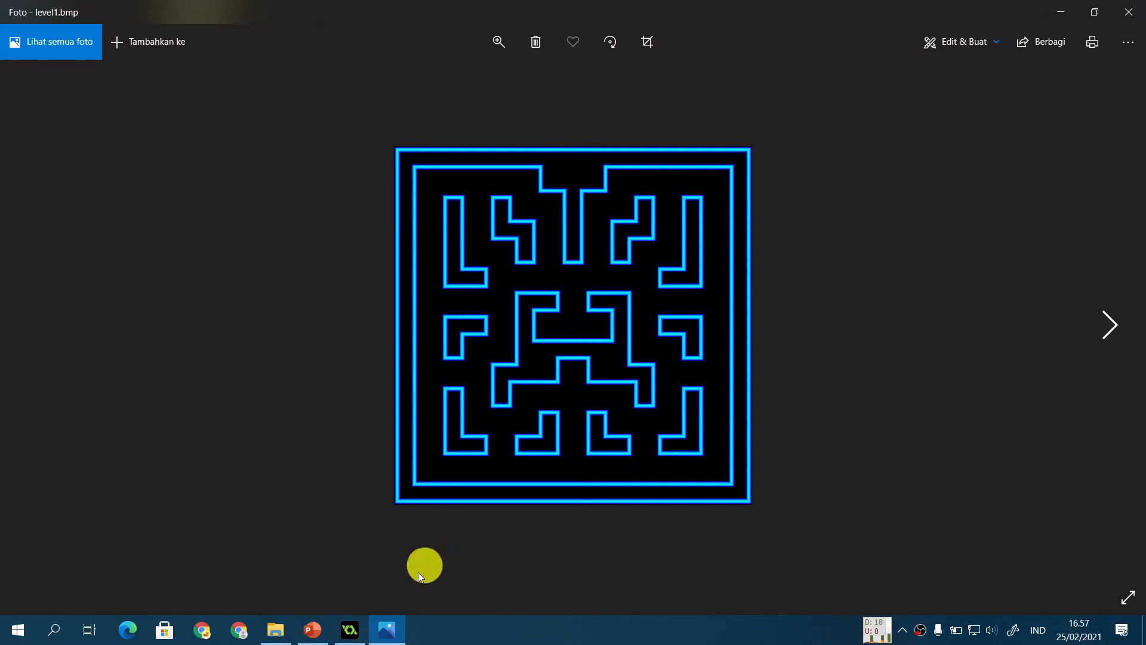
Step: Compare the Level Layout slide's instructions with the level1.bmp maze reference image
left_click(314, 632)
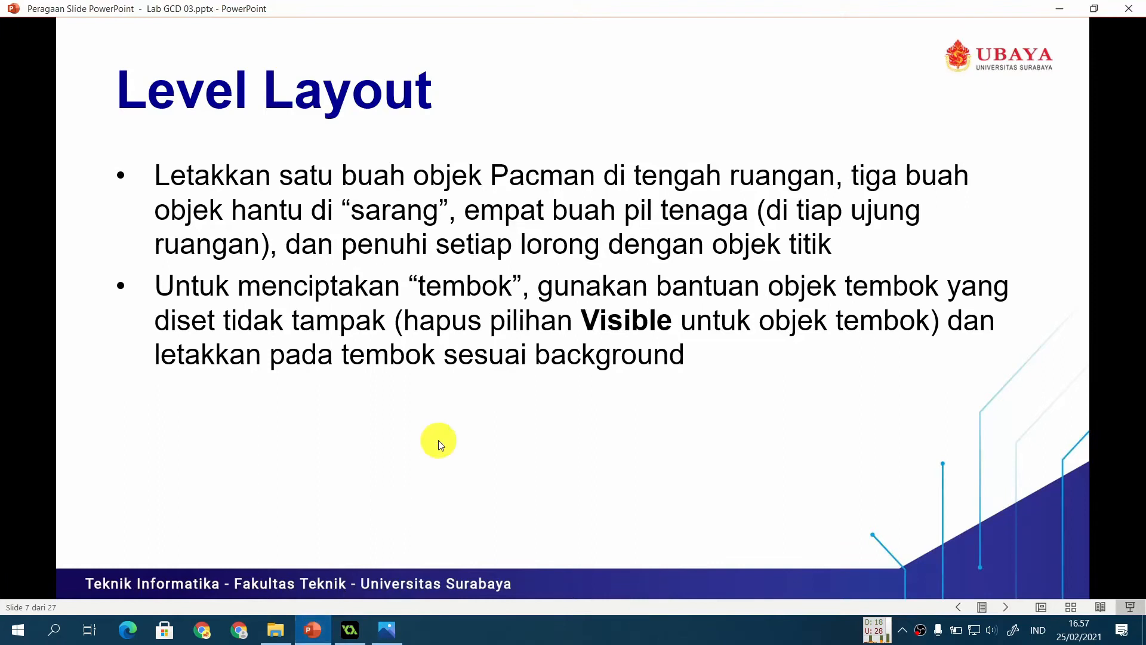
left_click(385, 634)
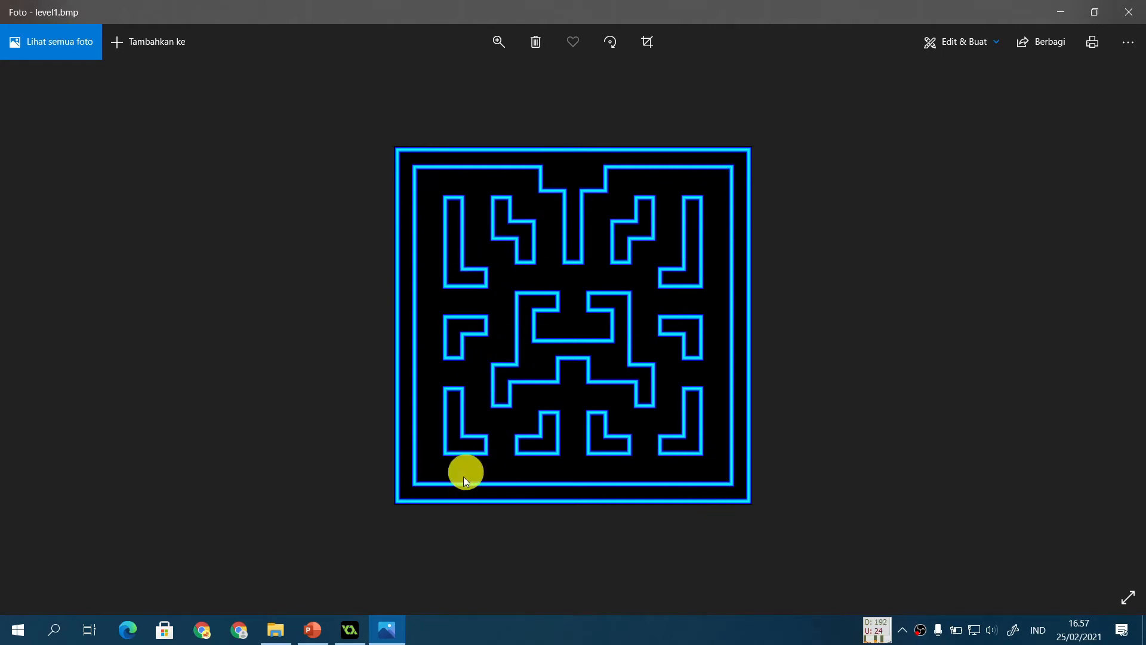
left_click(315, 631)
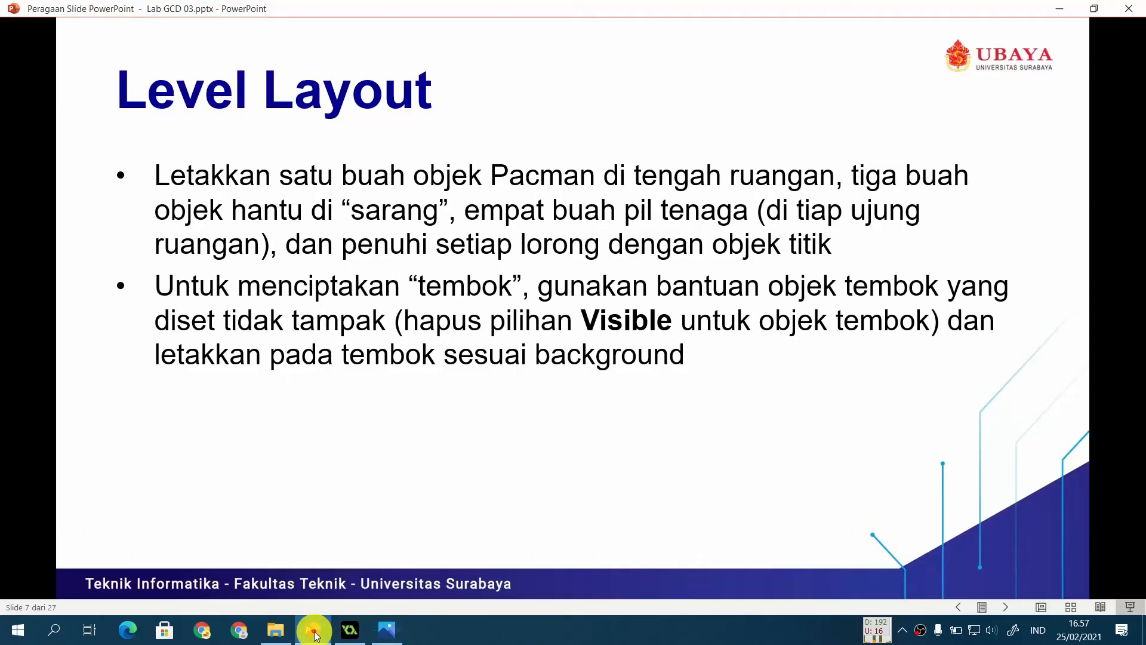
left_click(387, 630)
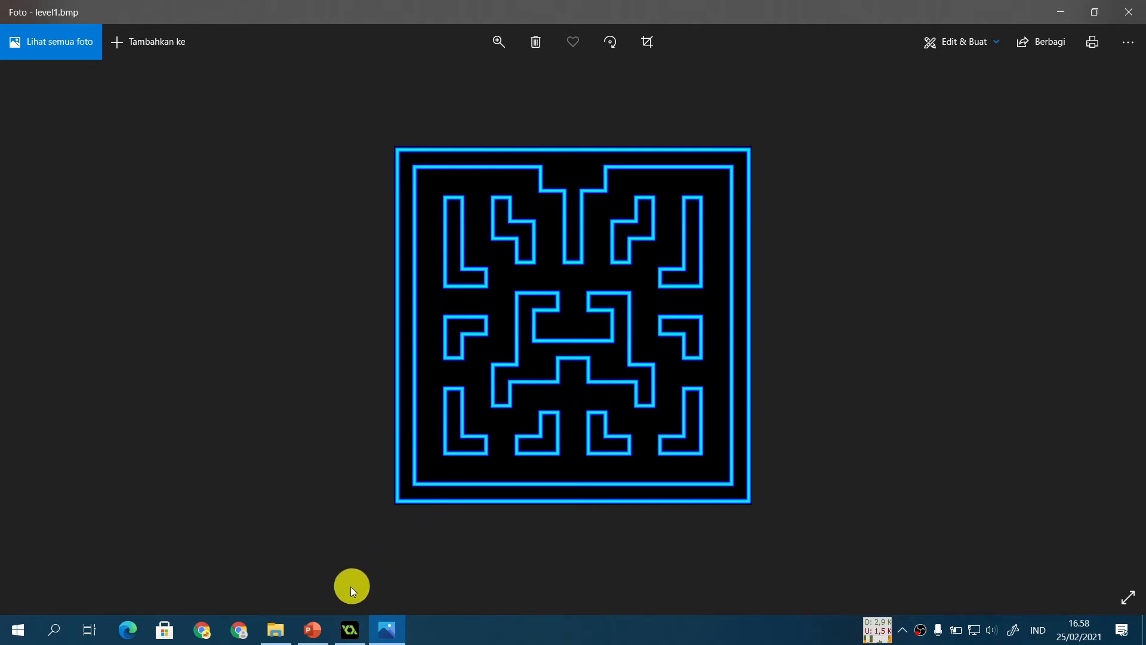
left_click(304, 634)
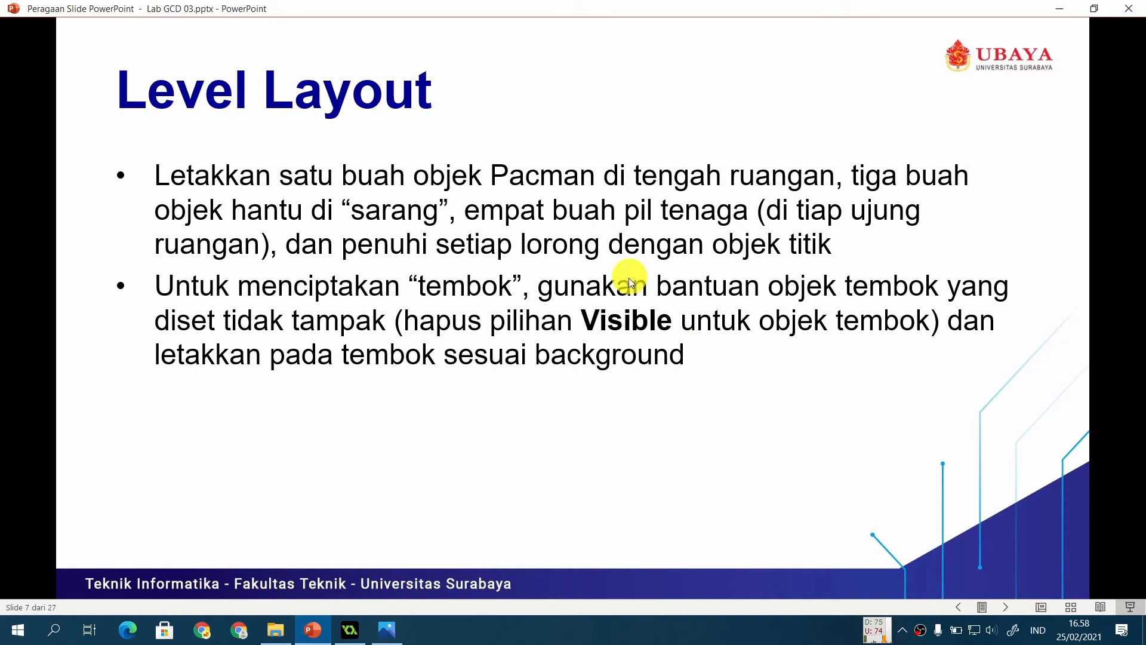
left_click(378, 627)
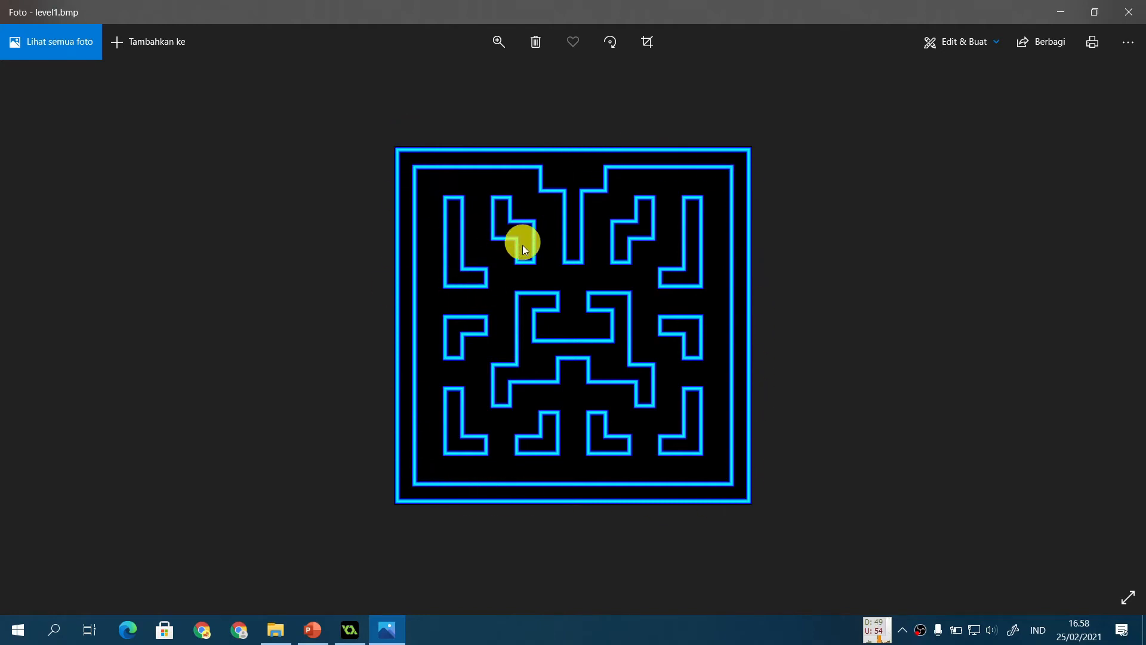
left_click(351, 634)
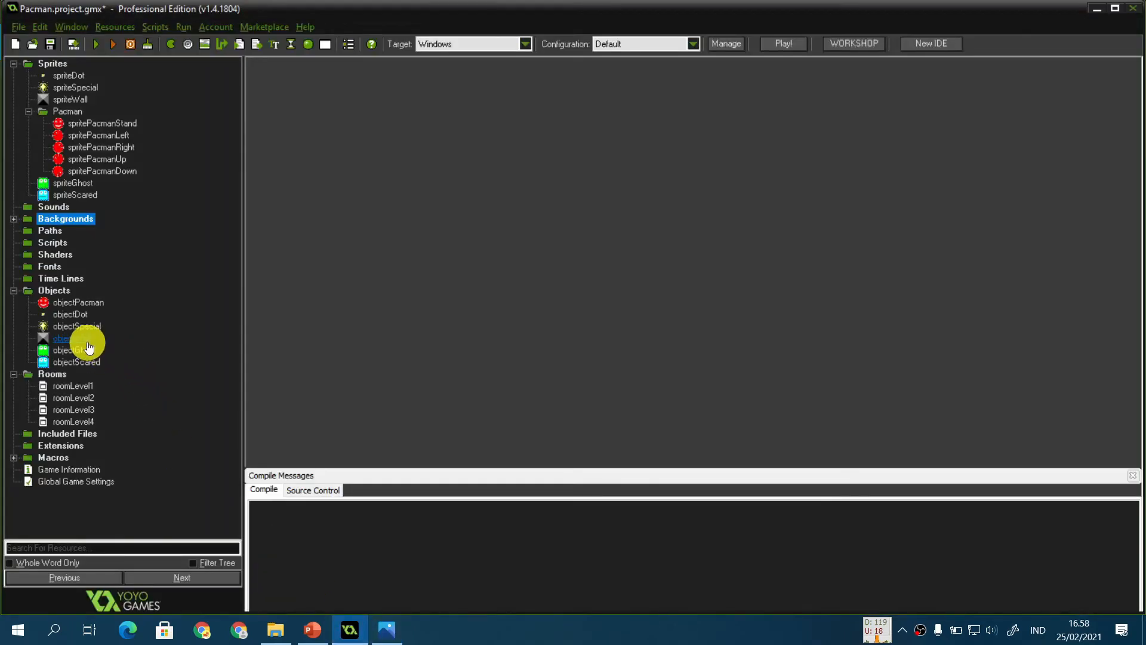
Step: Open roomLevel1 and paint objectWall instances over the maze walls of the background
double_click(84, 386)
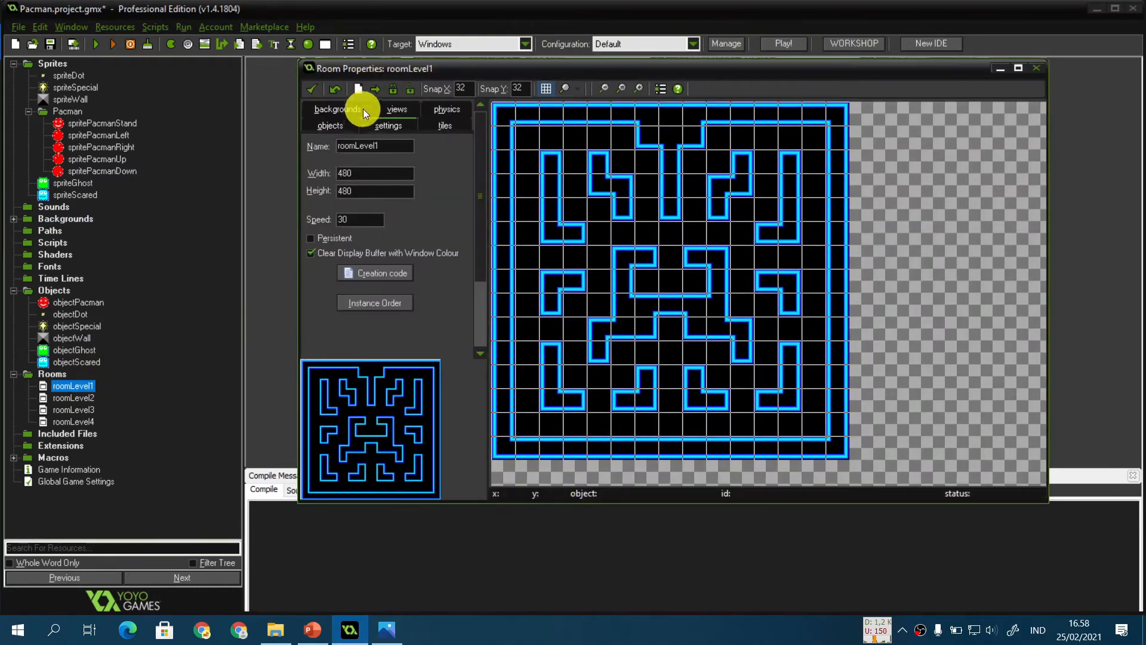
left_click(338, 127)
left_click(372, 175)
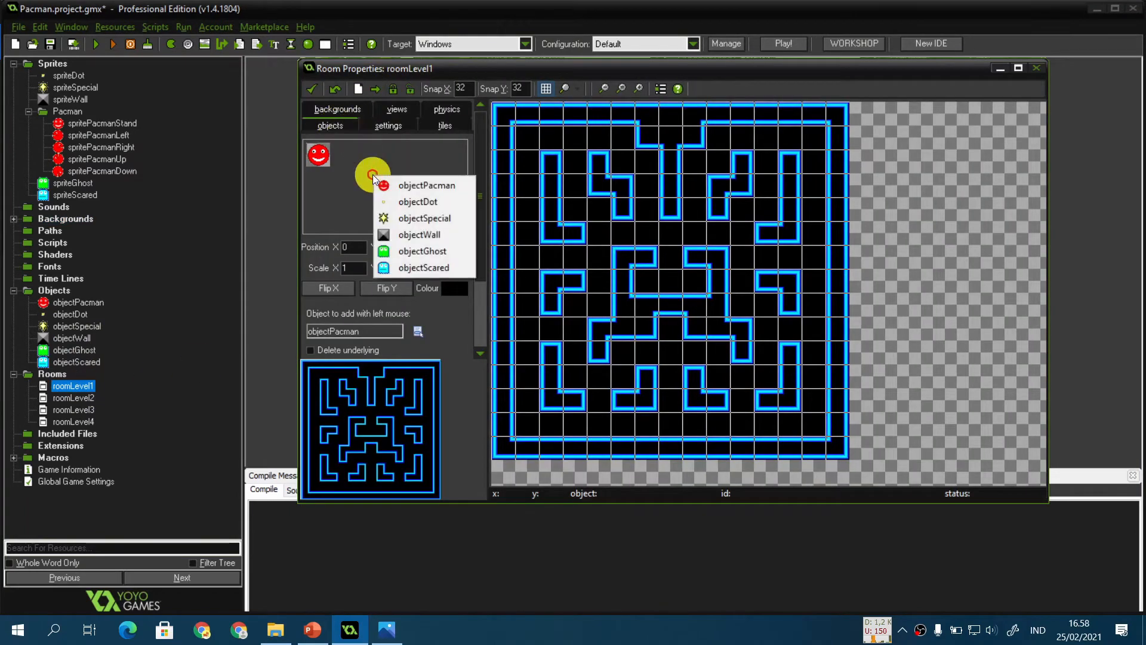
left_click(425, 235)
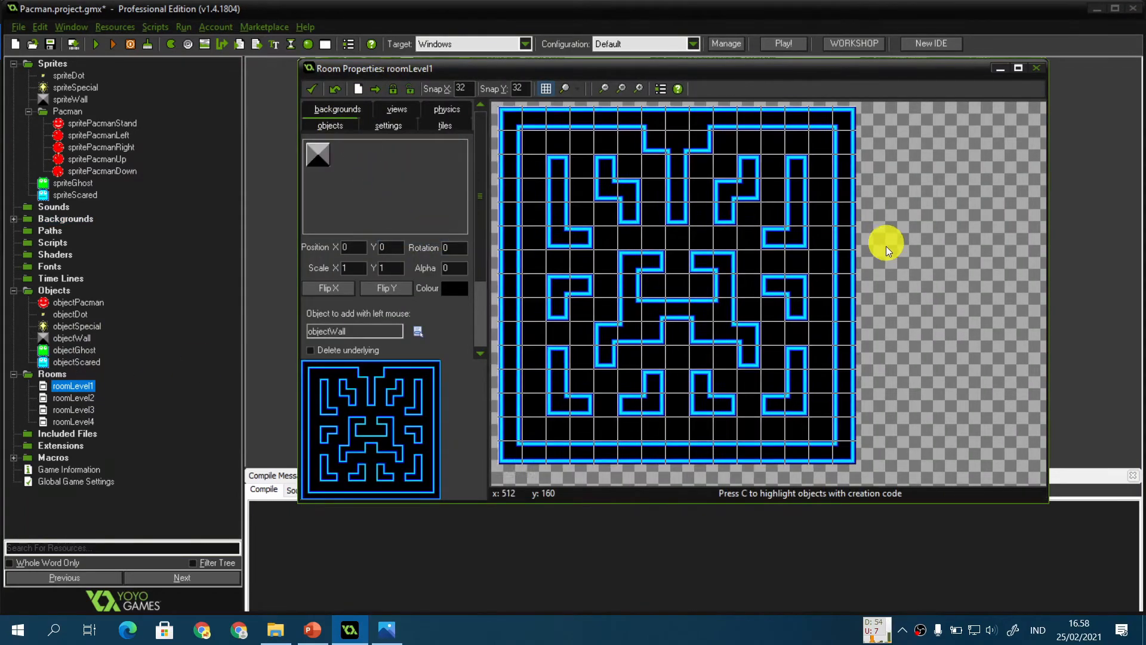
mouse_move(543, 136)
left_mouse_down("shift")
mouse_move(535, 128)
mouse_move(868, 131)
mouse_move(870, 460)
mouse_move(539, 462)
mouse_move(525, 325)
mouse_move(529, 152)
mouse_move(581, 245)
mouse_move(600, 246)
left_mouse_up("shift")
mouse_move(624, 174)
left_mouse_down("shift")
mouse_move(649, 219)
mouse_move(699, 200)
mouse_move(754, 197)
mouse_move(800, 240)
mouse_move(743, 339)
mouse_move(650, 302)
mouse_move(583, 299)
mouse_move(657, 415)
mouse_move(809, 411)
mouse_move(800, 299)
left_mouse_up("shift")
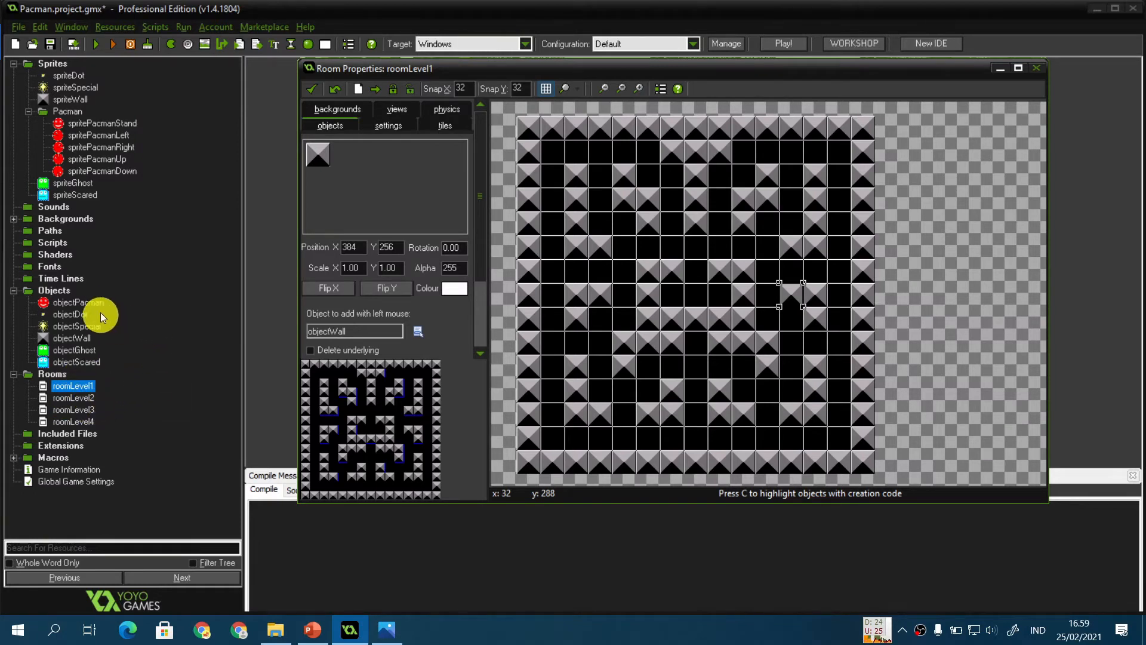
Step: Make objectWall invisible by turning off Visible, then run the game to test the level and close it
double_click(80, 338)
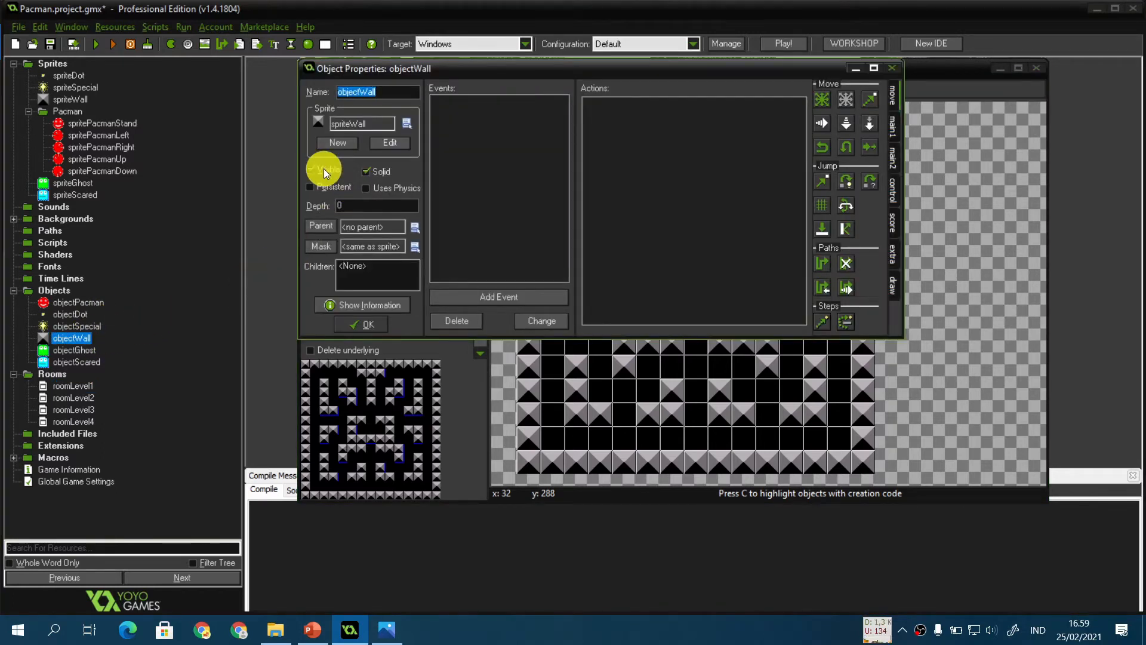
left_click(353, 325)
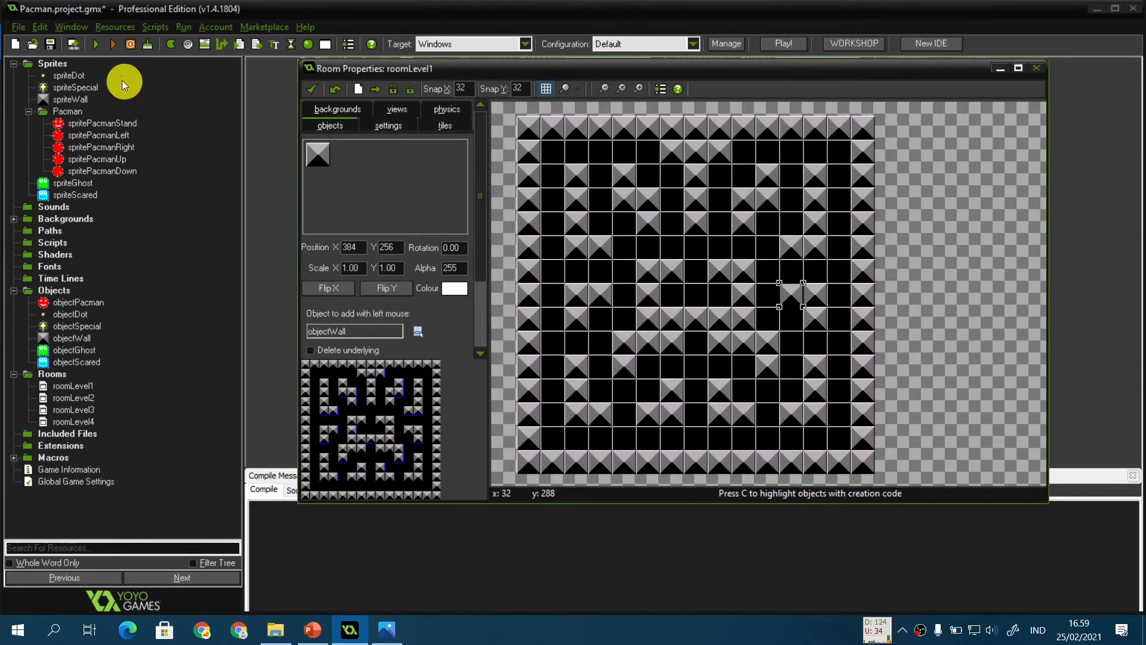
left_click(94, 47)
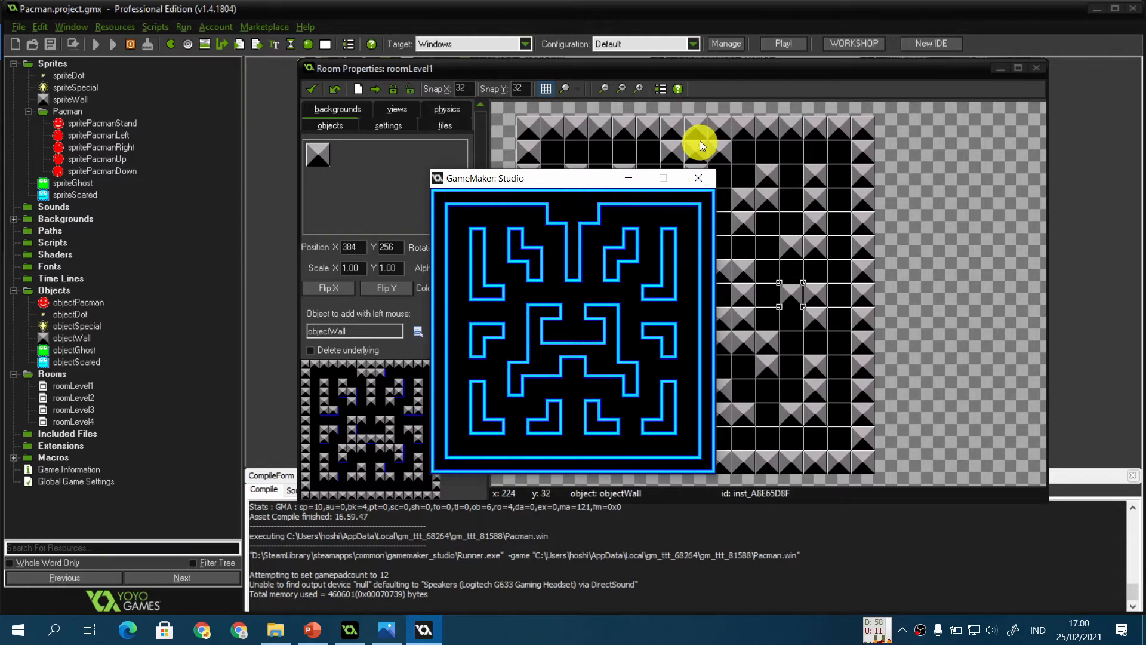
left_click(699, 178)
Step: Place one objectPacman instance in the middle of roomLevel1
left_click(380, 195)
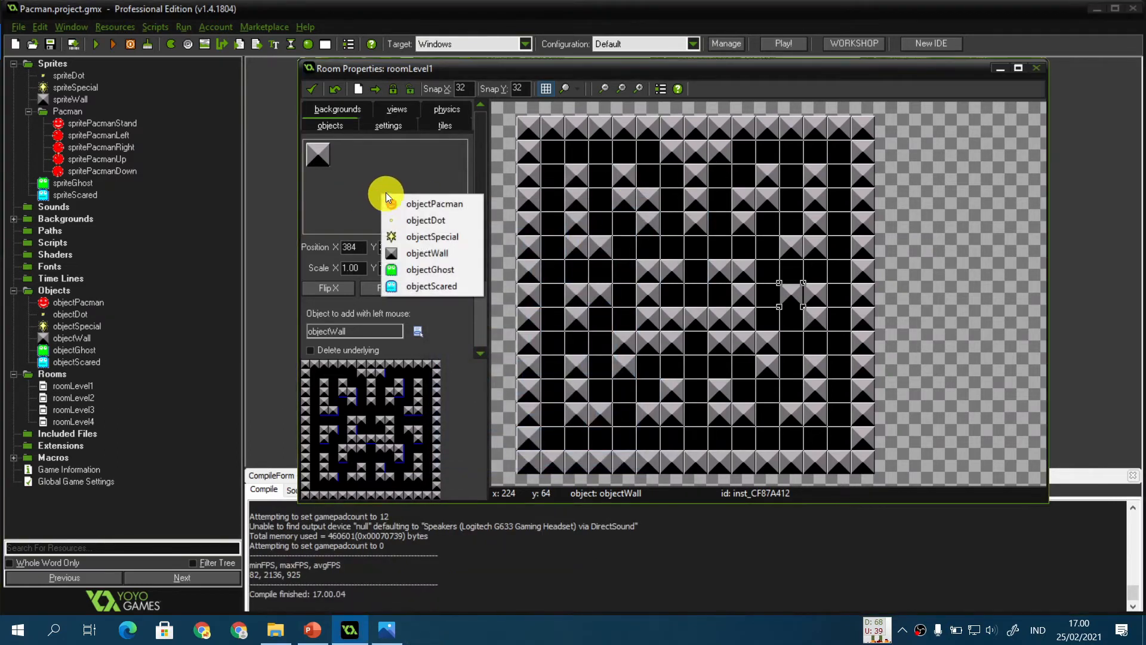
left_click(427, 201)
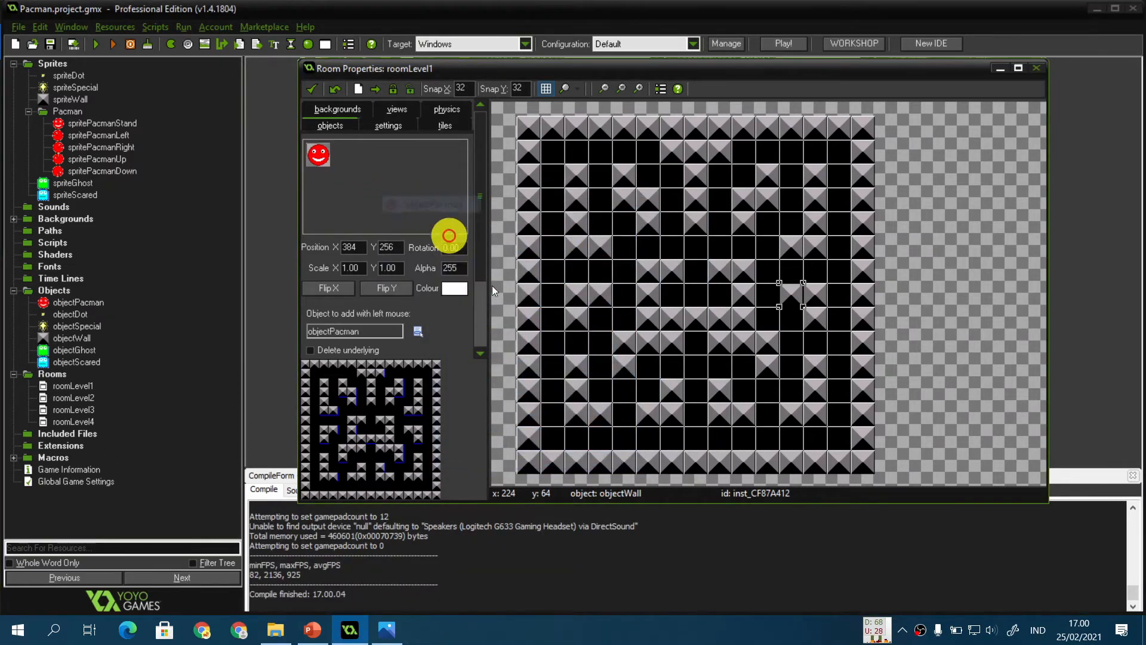
left_click(694, 367)
Step: Place three objectGhost instances side by side in the ghost nest
left_click(381, 192)
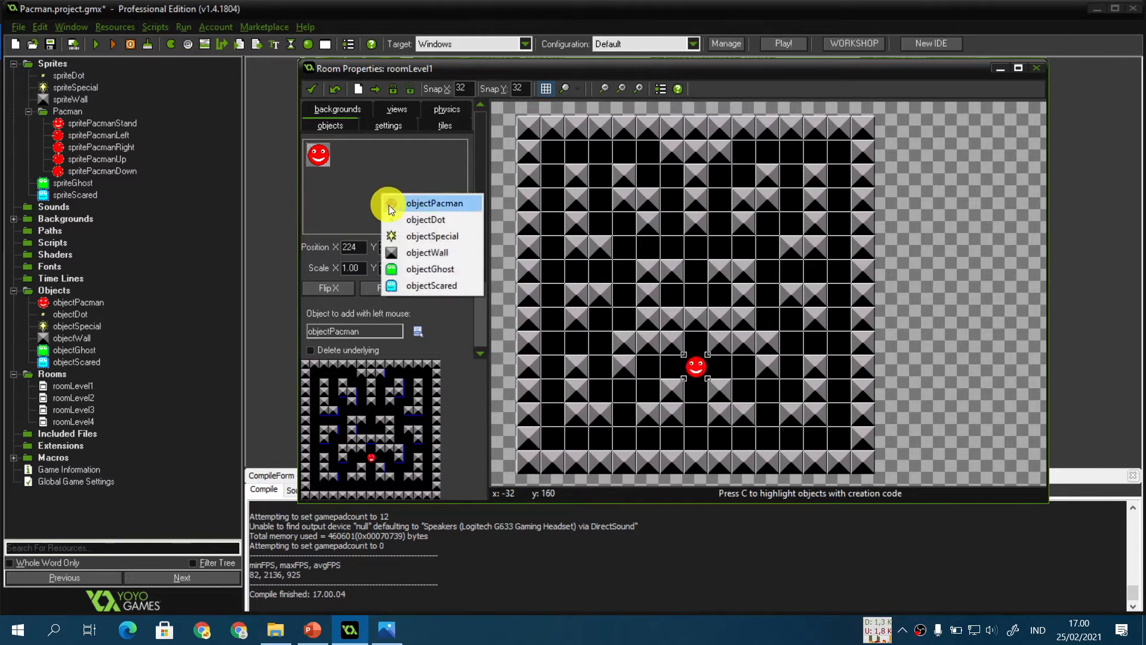
left_click(431, 271)
left_click(672, 294)
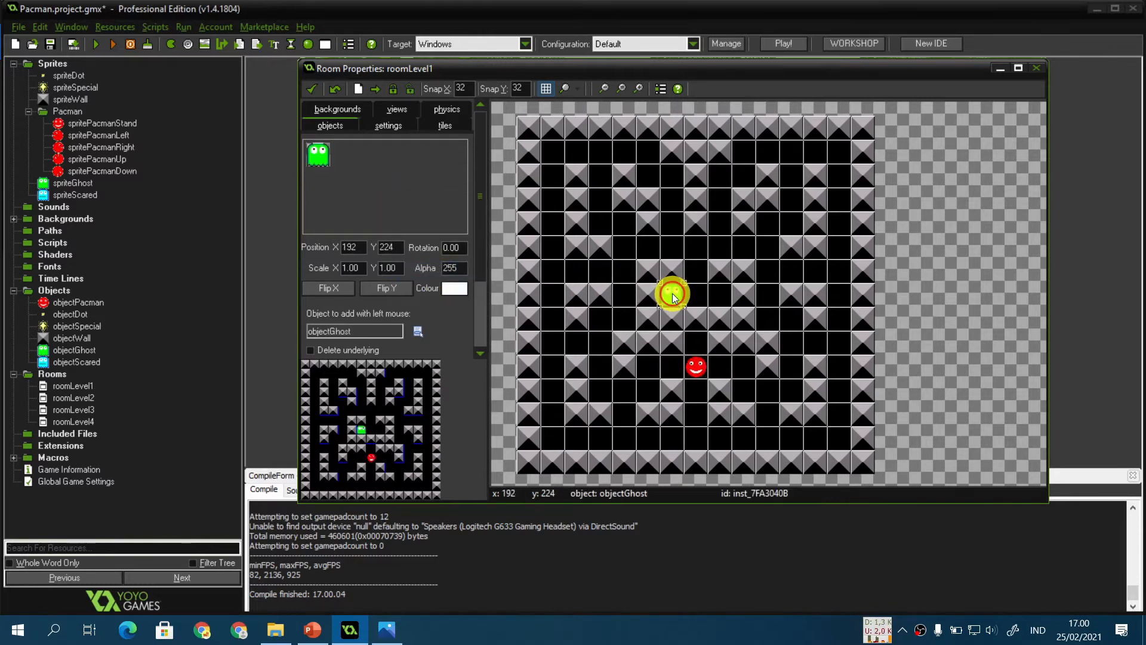
left_click(696, 295)
left_click(721, 296)
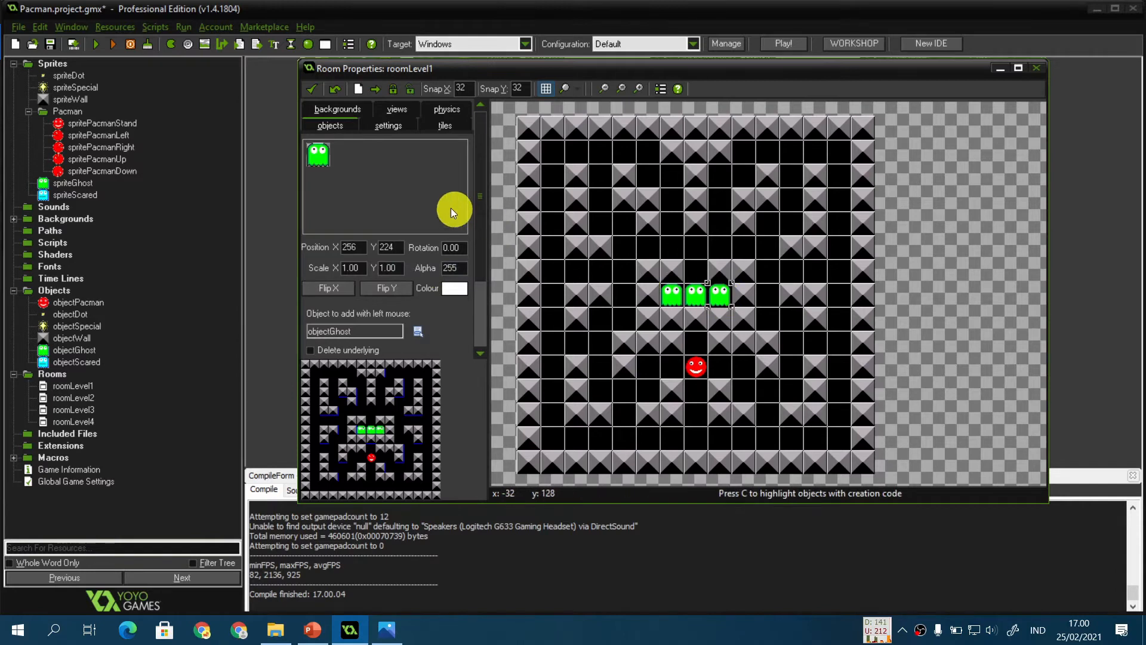
Step: Place four objectSpecial power pills, one in each corner of the room
left_click(407, 199)
left_click(457, 242)
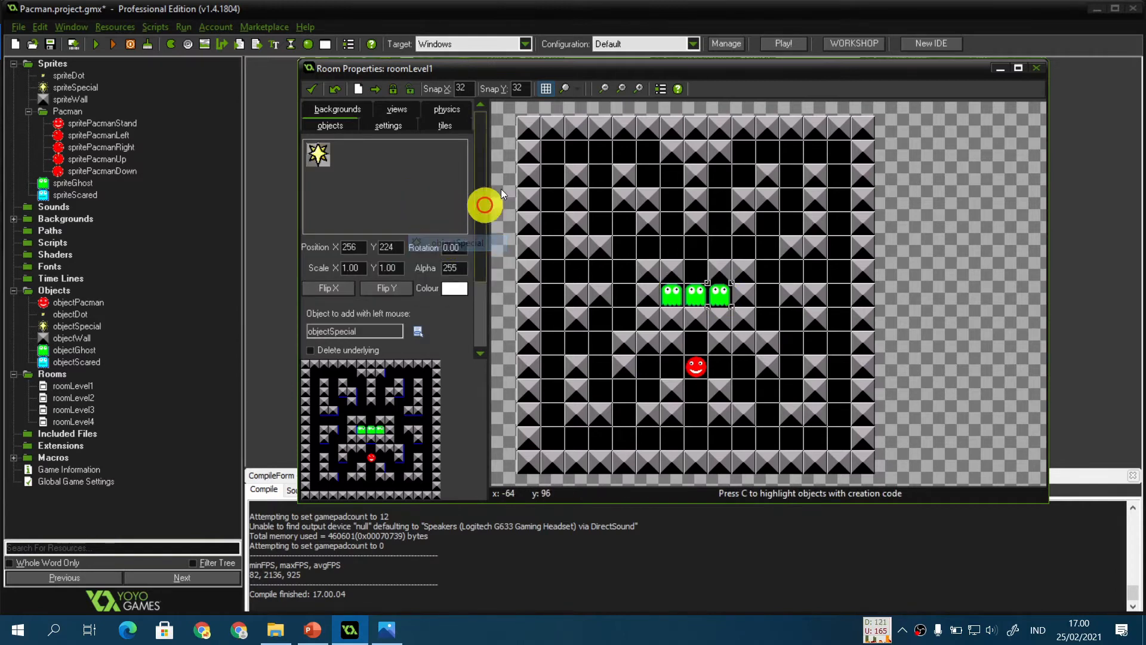
left_click(551, 152)
left_click(565, 435)
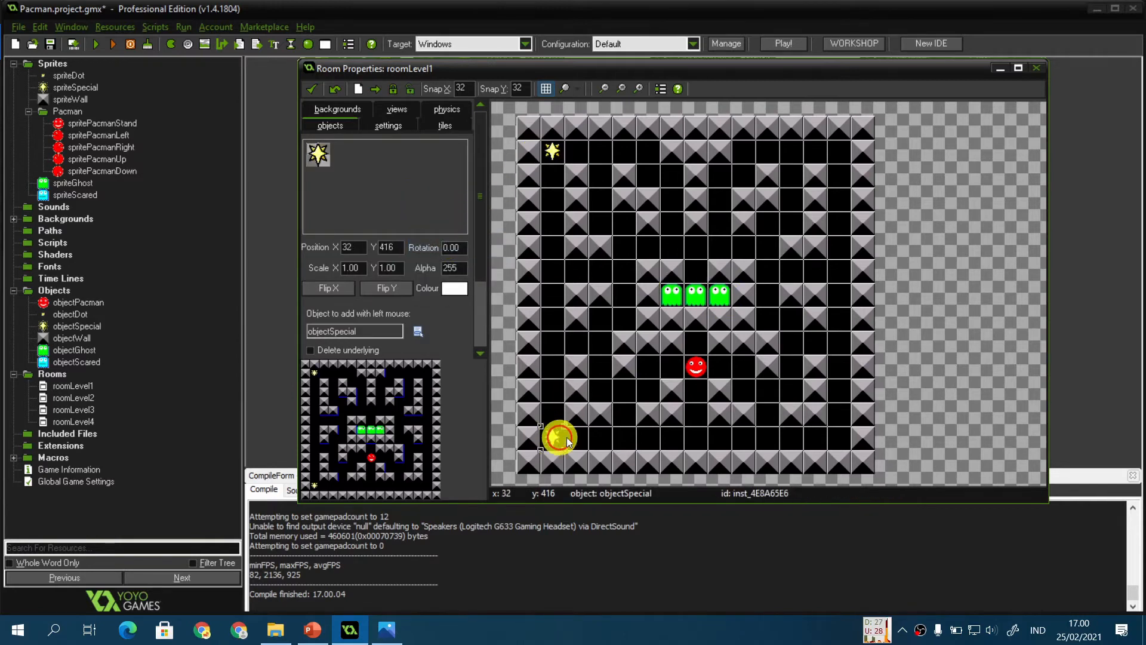
left_click(835, 436)
left_click(840, 153)
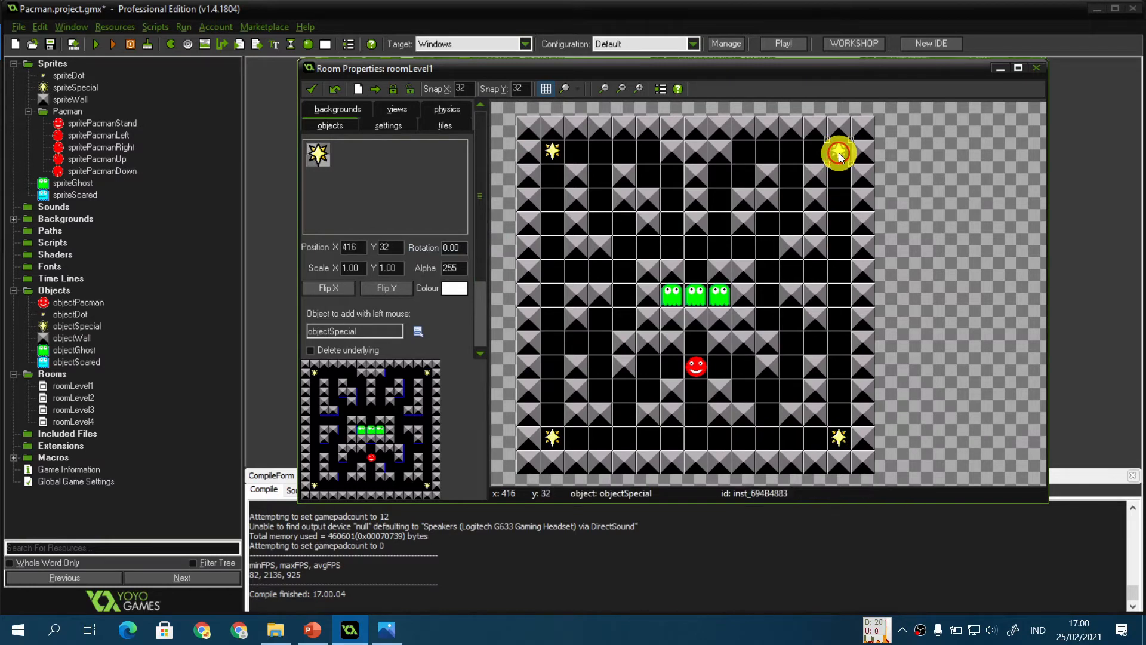
Step: Fill every corridor of roomLevel1 with objectDot instances
left_click(406, 190)
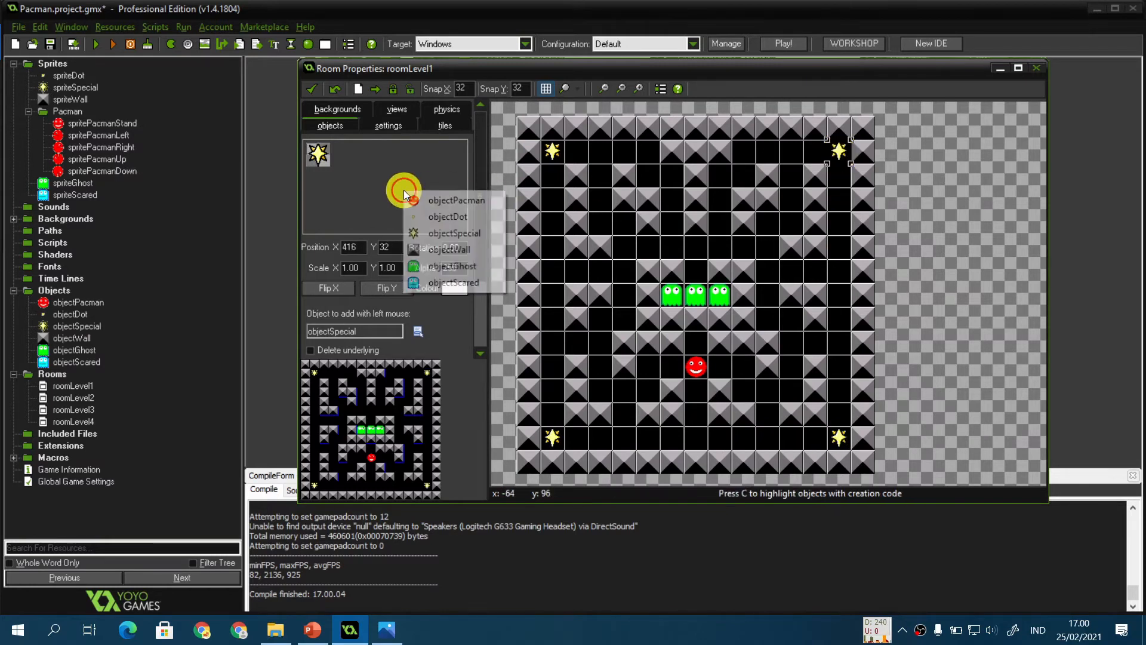
left_click(423, 217)
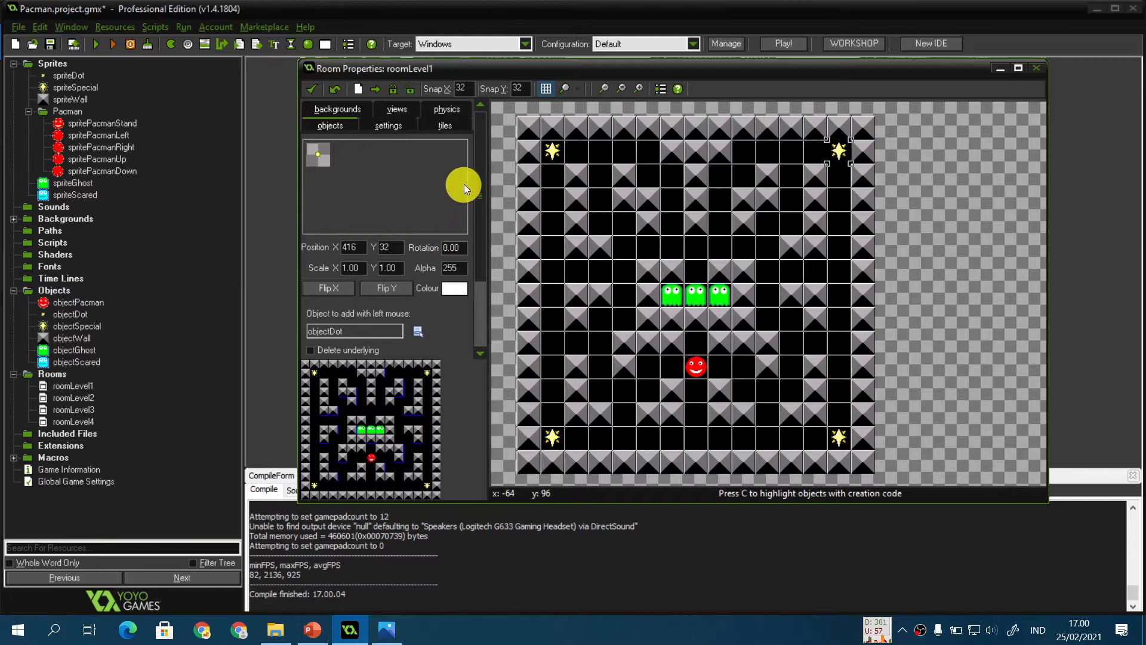
mouse_move(576, 156)
left_mouse_down("shift")
mouse_move(660, 171)
mouse_move(609, 190)
mouse_move(706, 241)
mouse_move(814, 162)
mouse_move(760, 245)
mouse_move(840, 164)
mouse_move(771, 309)
mouse_move(838, 342)
left_mouse_up("shift")
mouse_move(845, 389)
left_mouse_down("shift")
mouse_move(794, 389)
mouse_move(772, 412)
mouse_move(686, 430)
mouse_move(696, 407)
mouse_move(636, 391)
mouse_move(560, 343)
mouse_move(619, 288)
mouse_move(558, 251)
mouse_move(548, 177)
left_mouse_up("shift")
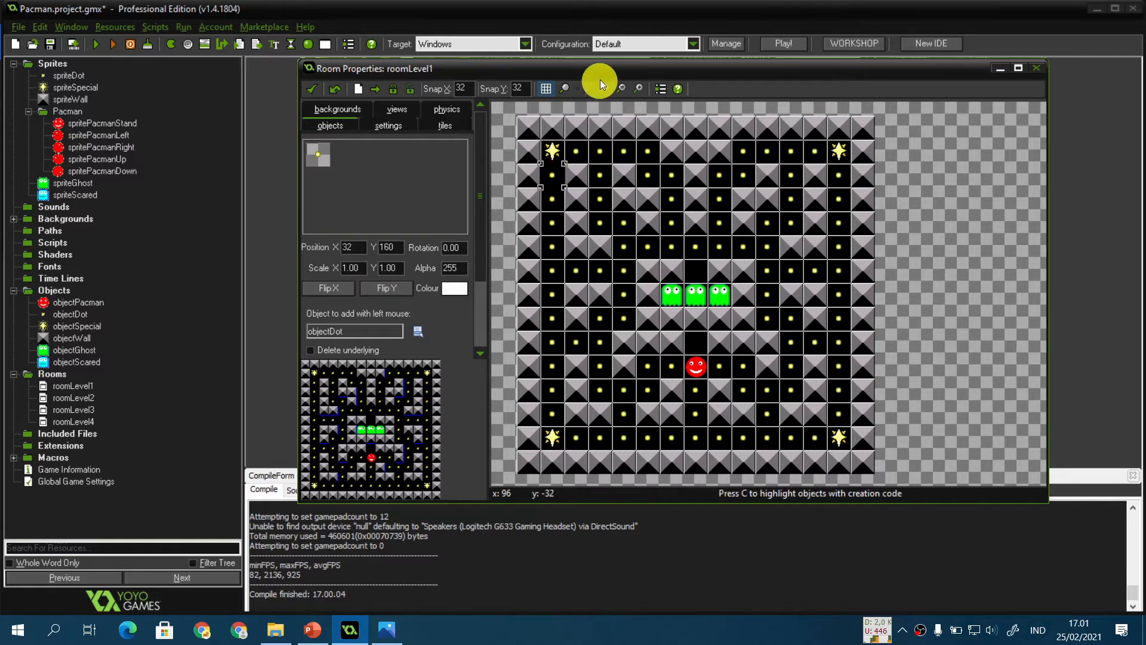
Step: Return to the presentation and advance to the Trial and Error slide
left_click_drag(608, 73, 554, 97)
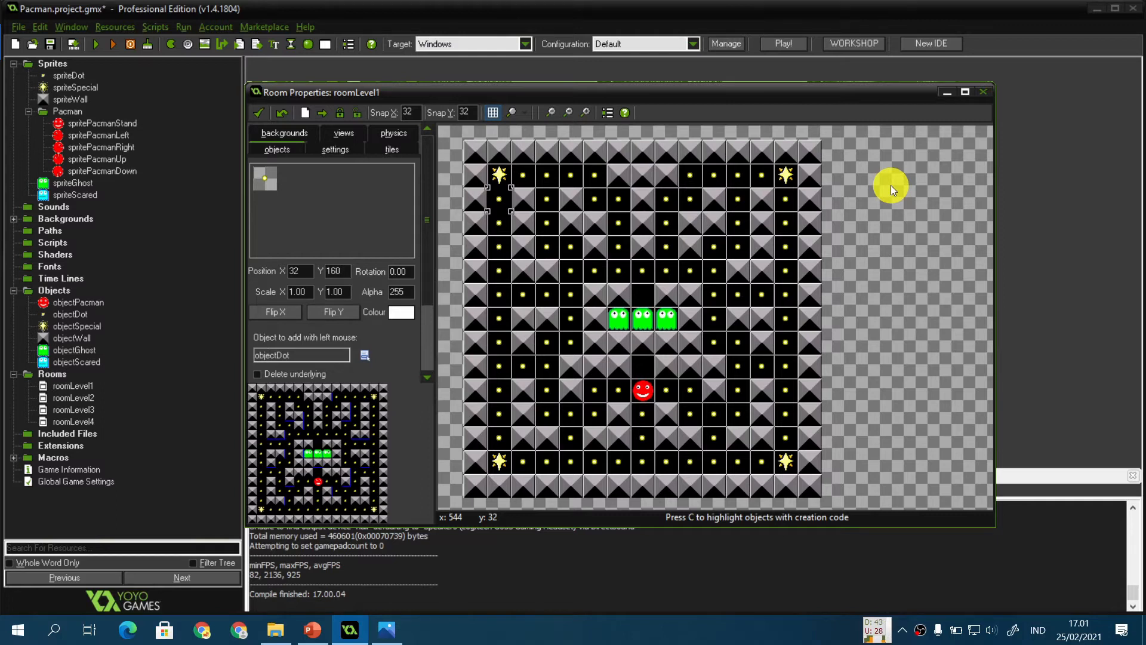
left_click(313, 629)
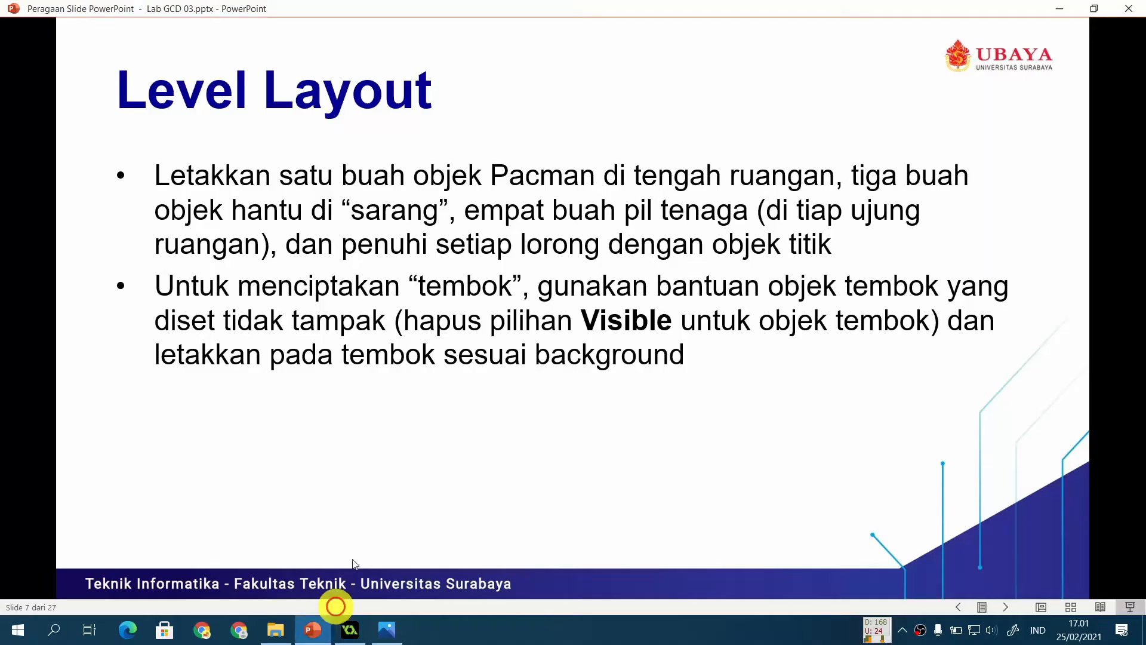
left_click(381, 491)
left_click(381, 491)
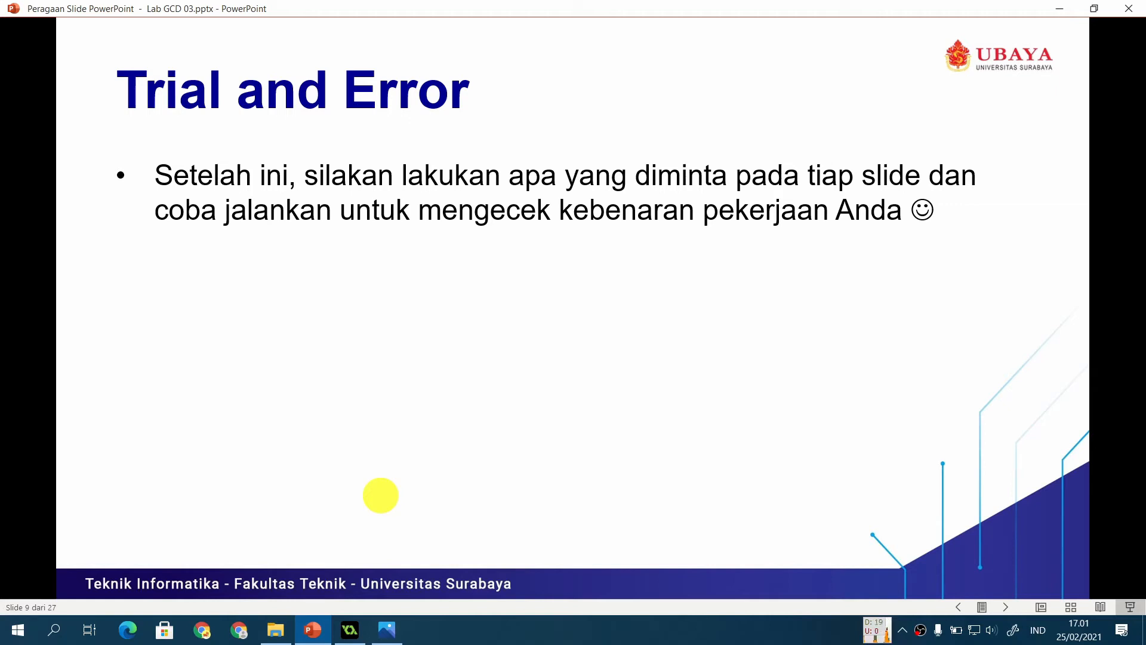
Step: Advance the presentation to the Pacman slide and read its Create event instructions
left_click(357, 624)
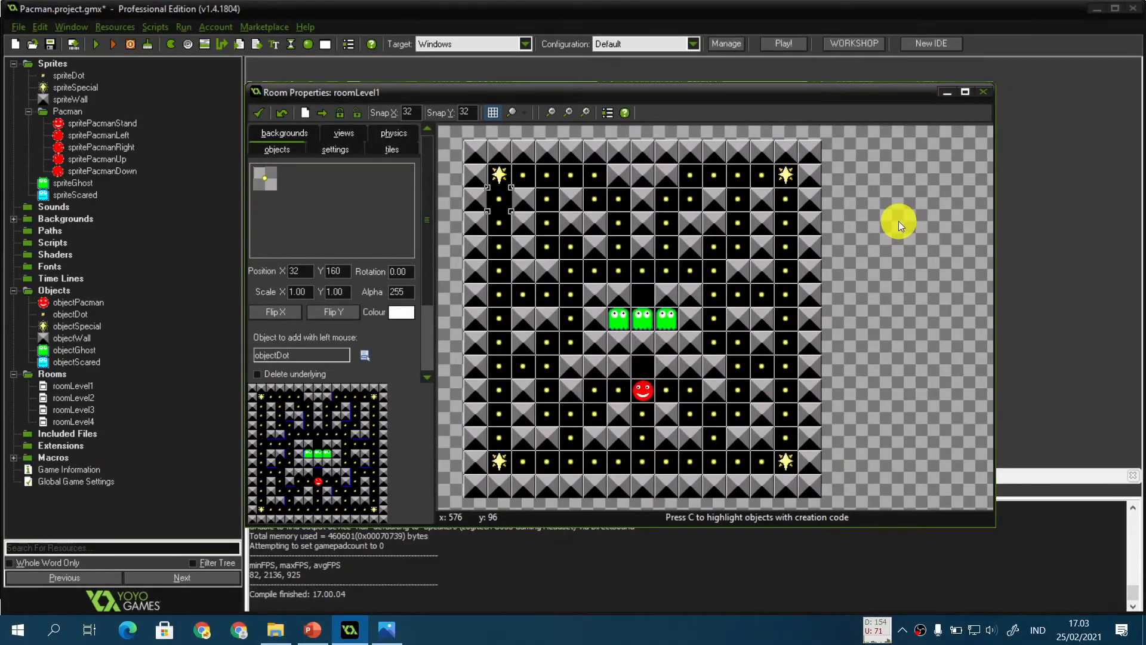
left_click(313, 630)
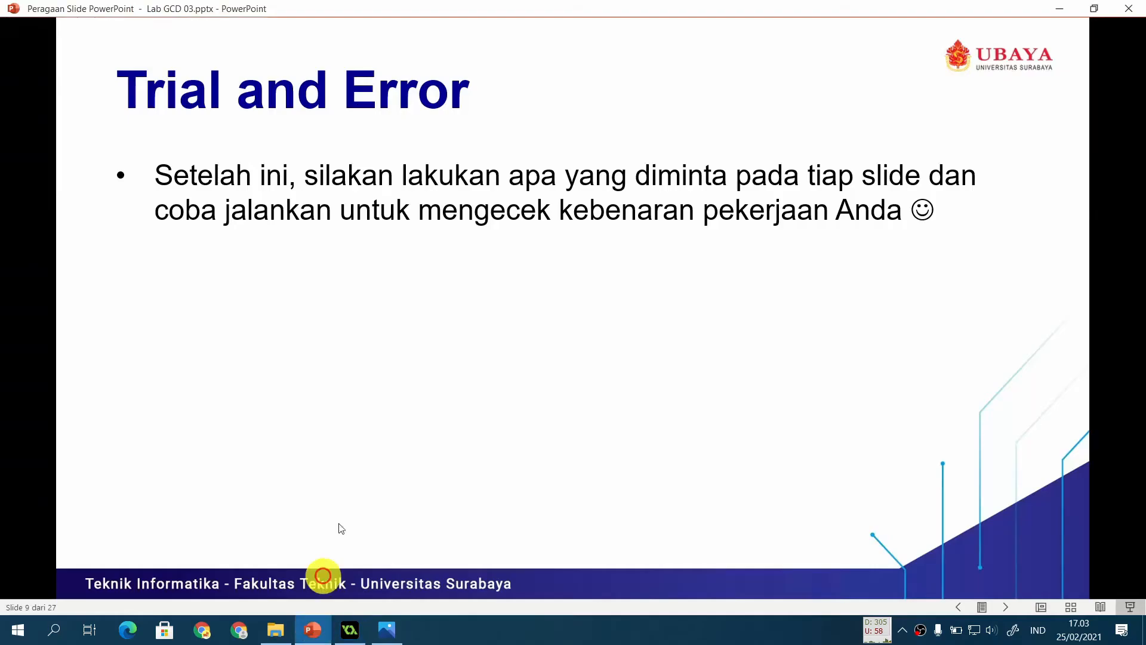
left_click(359, 473)
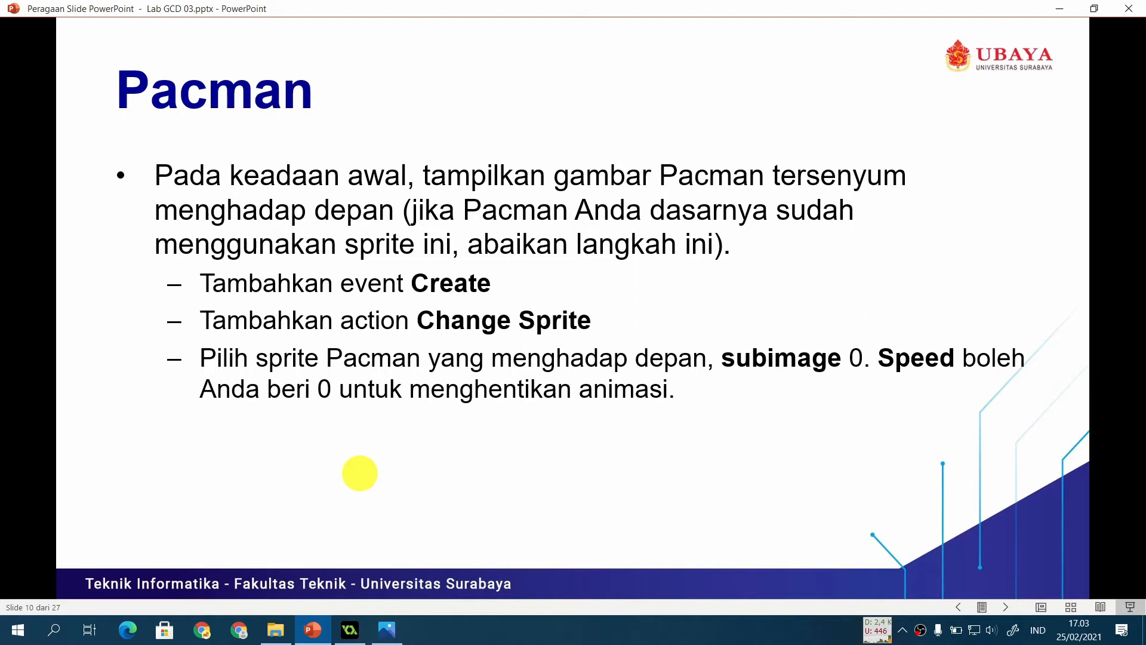
left_click(350, 630)
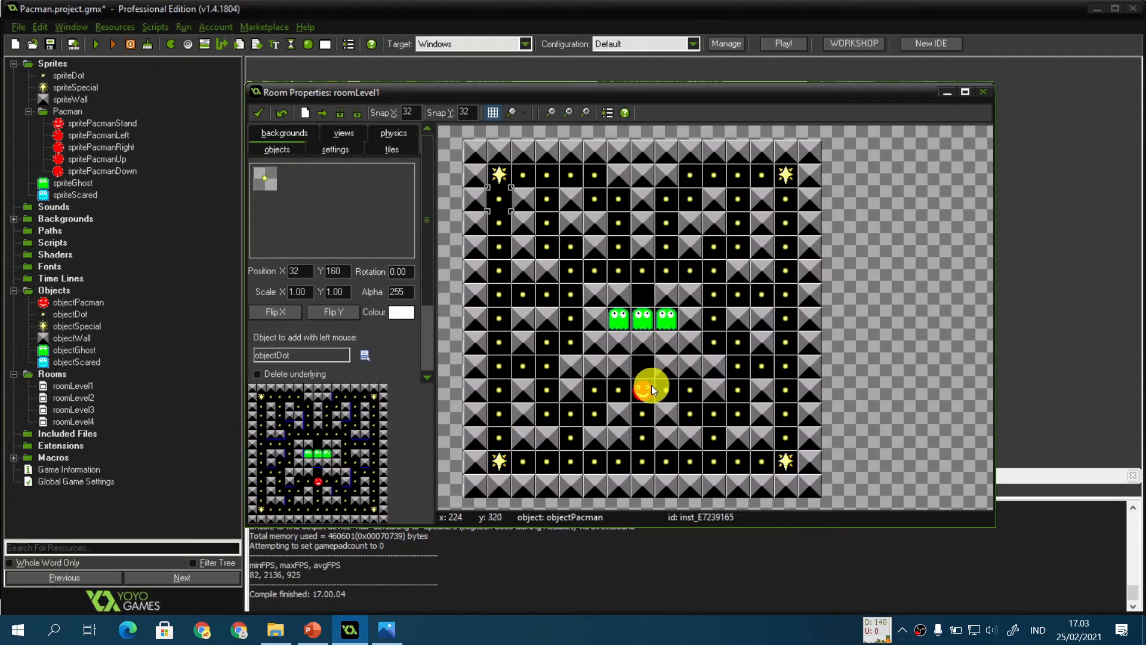
left_click(313, 632)
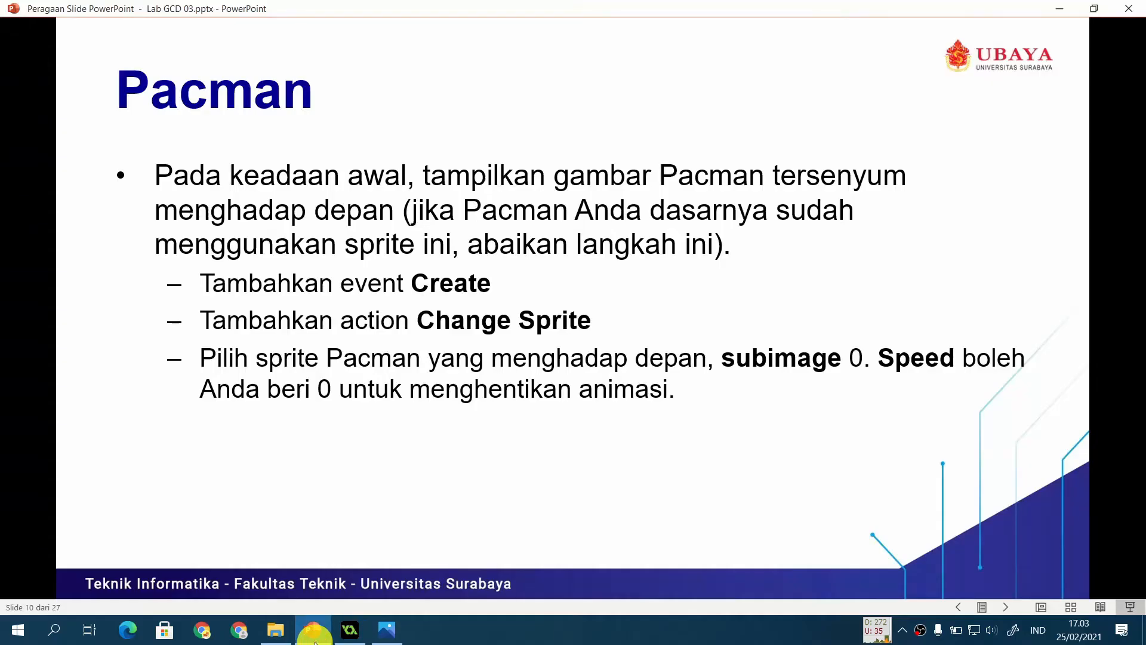
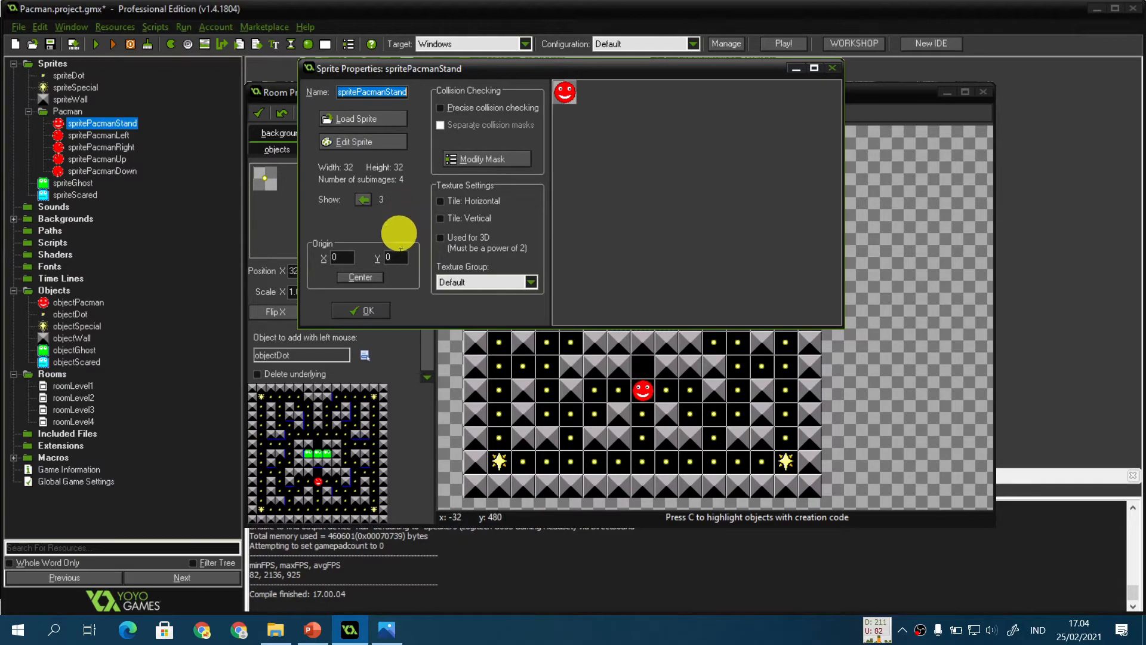
Step: Review the Pacman movement slide instructions in the presentation
left_click(312, 630)
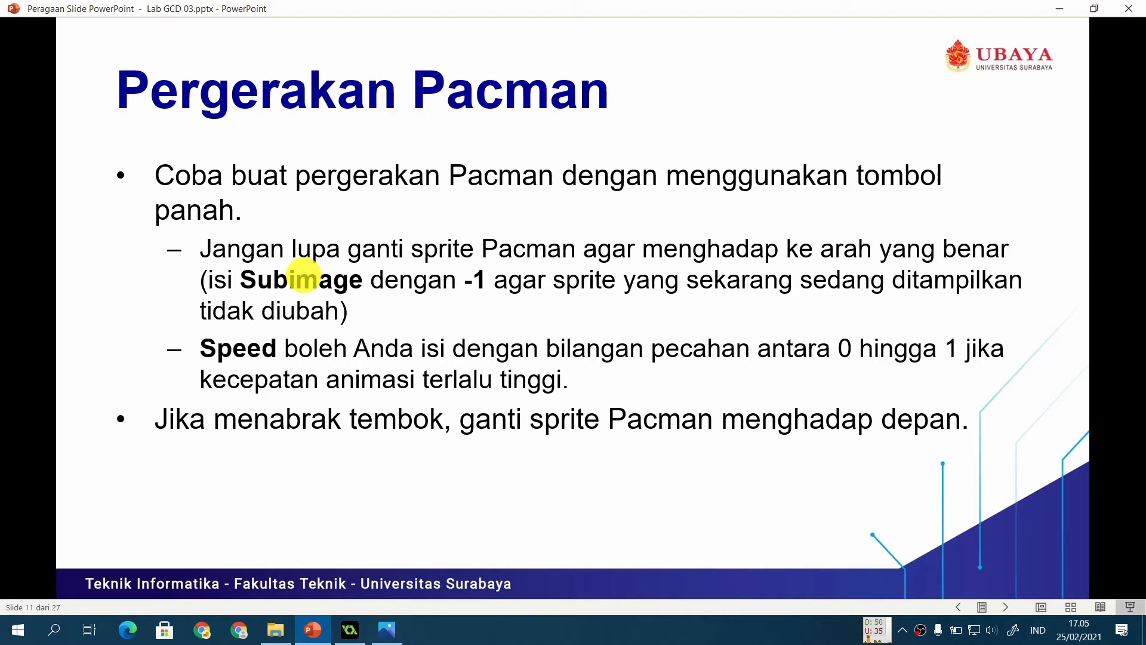
left_click(351, 637)
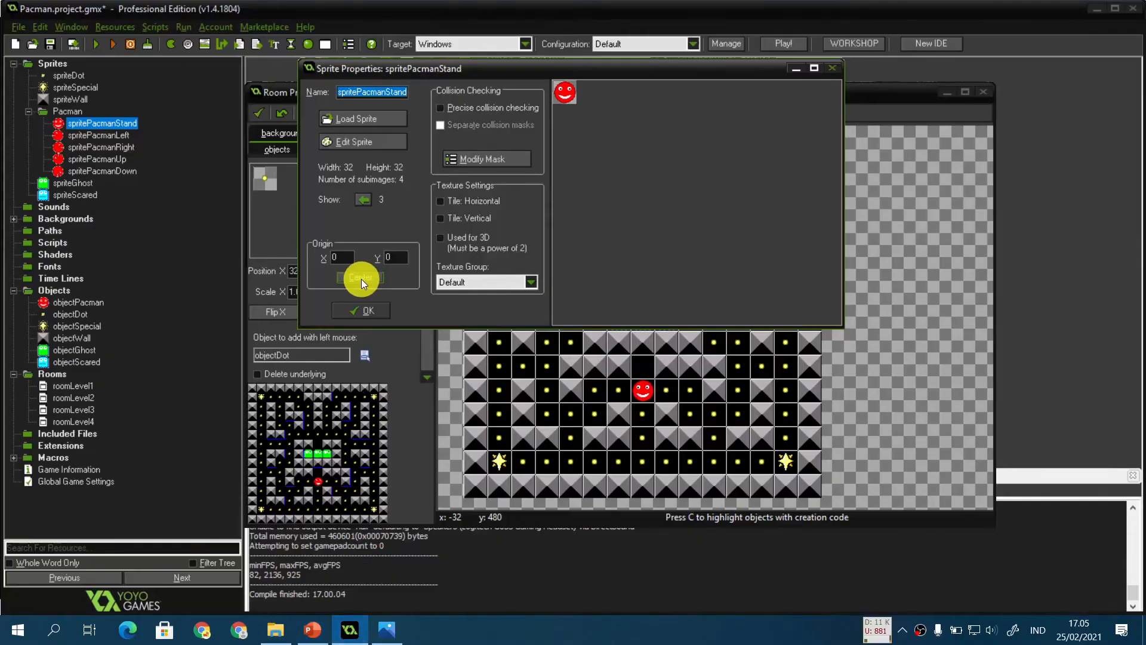
Step: Open objectPacman and add a keyboard event for the Left arrow key
left_click(374, 315)
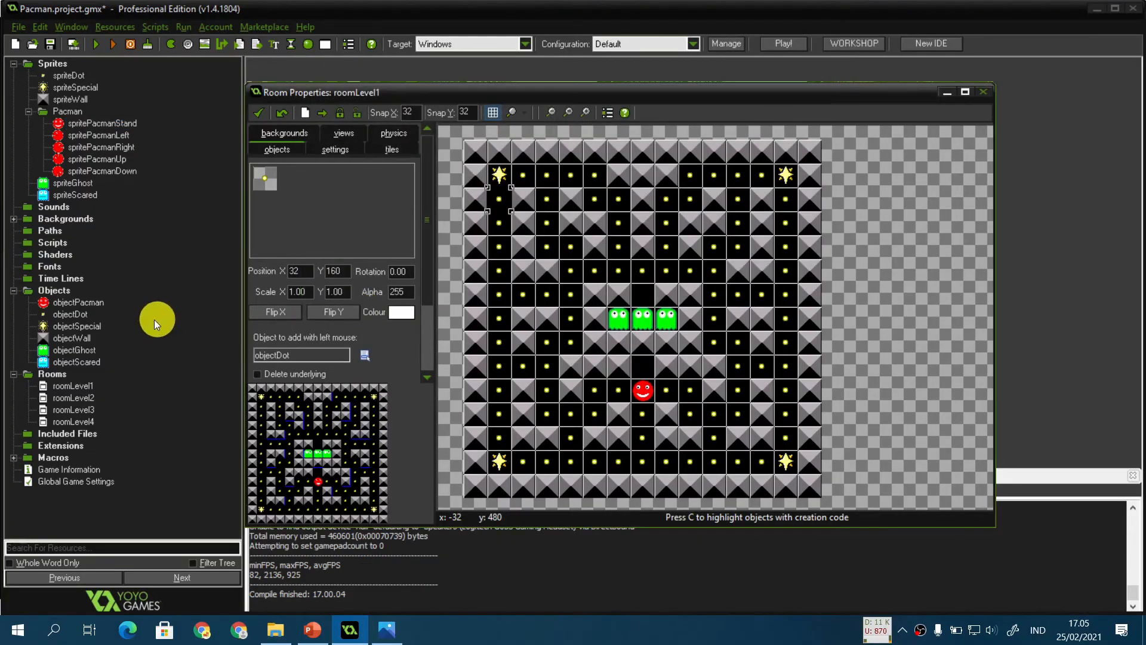
double_click(75, 304)
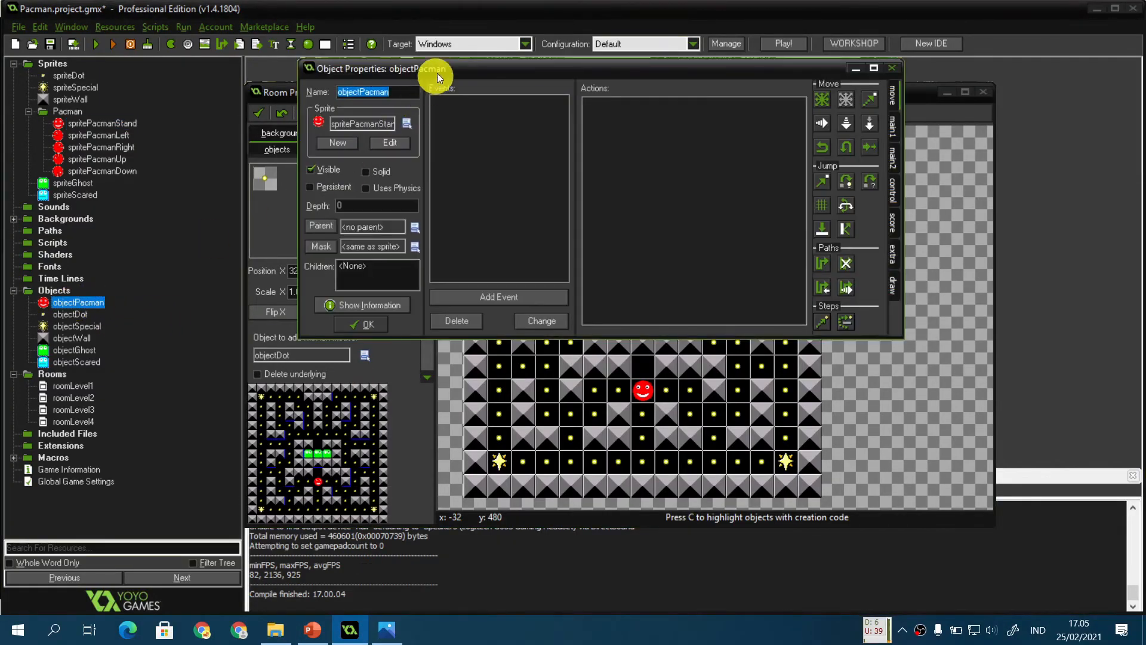
left_click(484, 297)
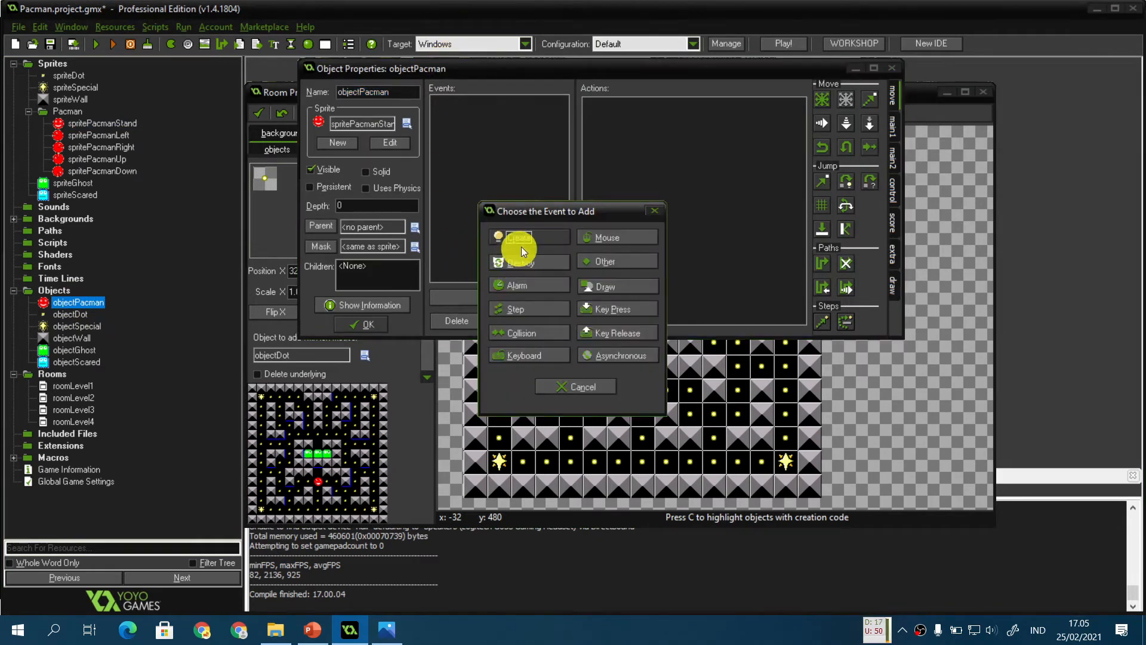
left_click(550, 354)
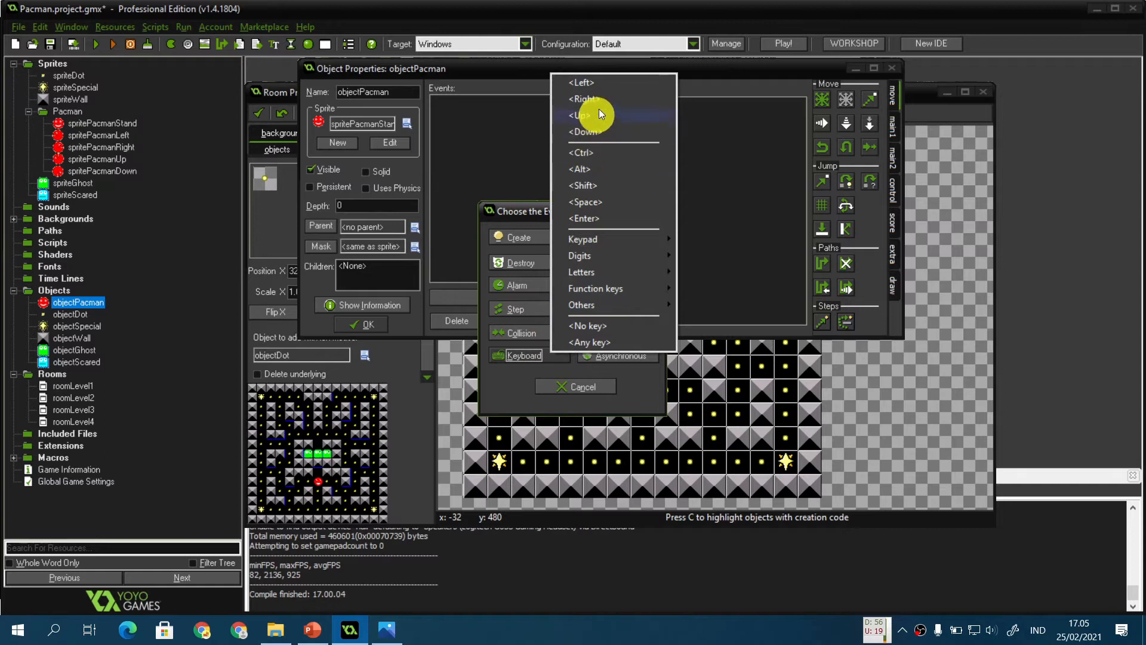
left_click(608, 80)
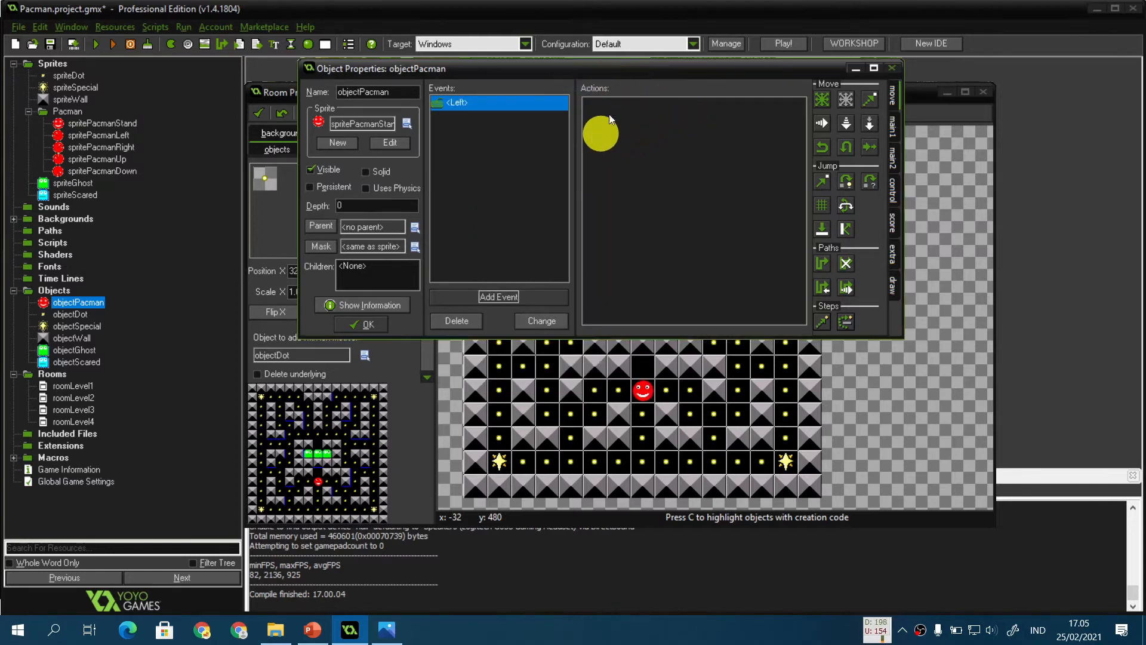
left_click_drag(623, 72, 613, 129)
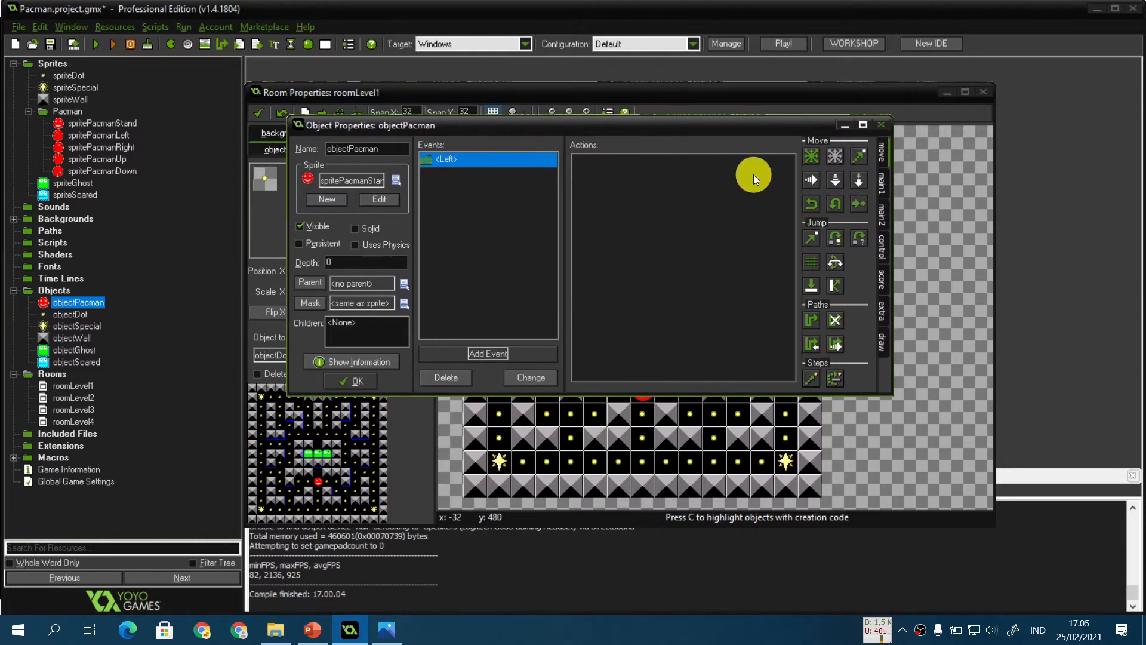
Step: Add a Move Fixed action to the Left event moving left at speed 8
left_click_drag(810, 156, 705, 202)
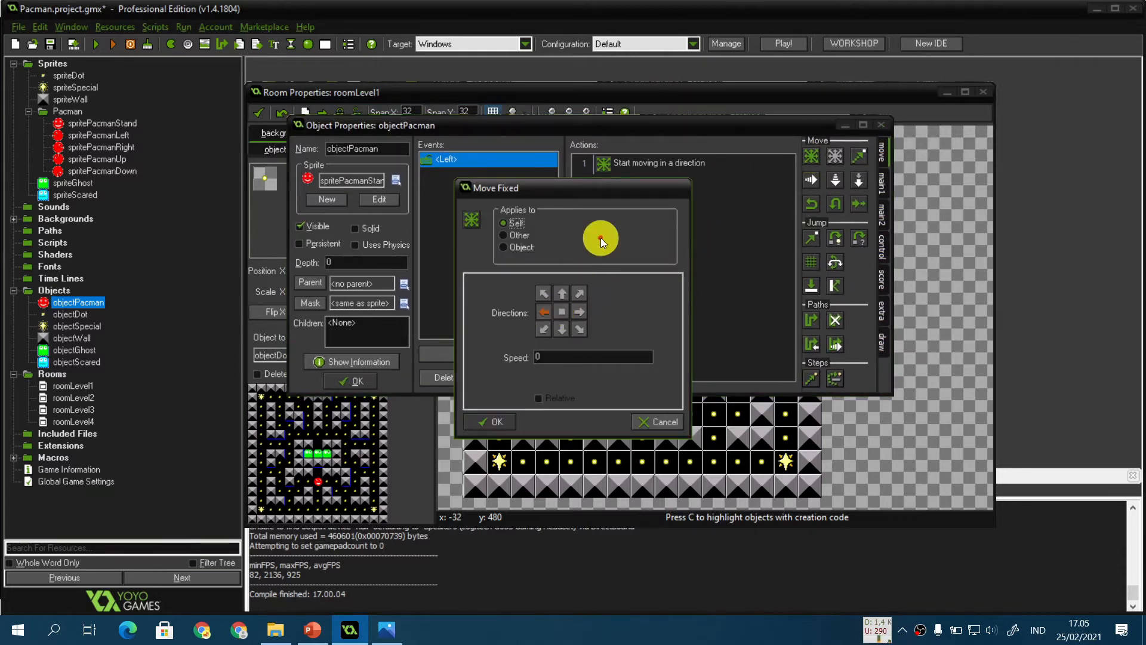
left_click(602, 356)
key("BackSpace")
type("8")
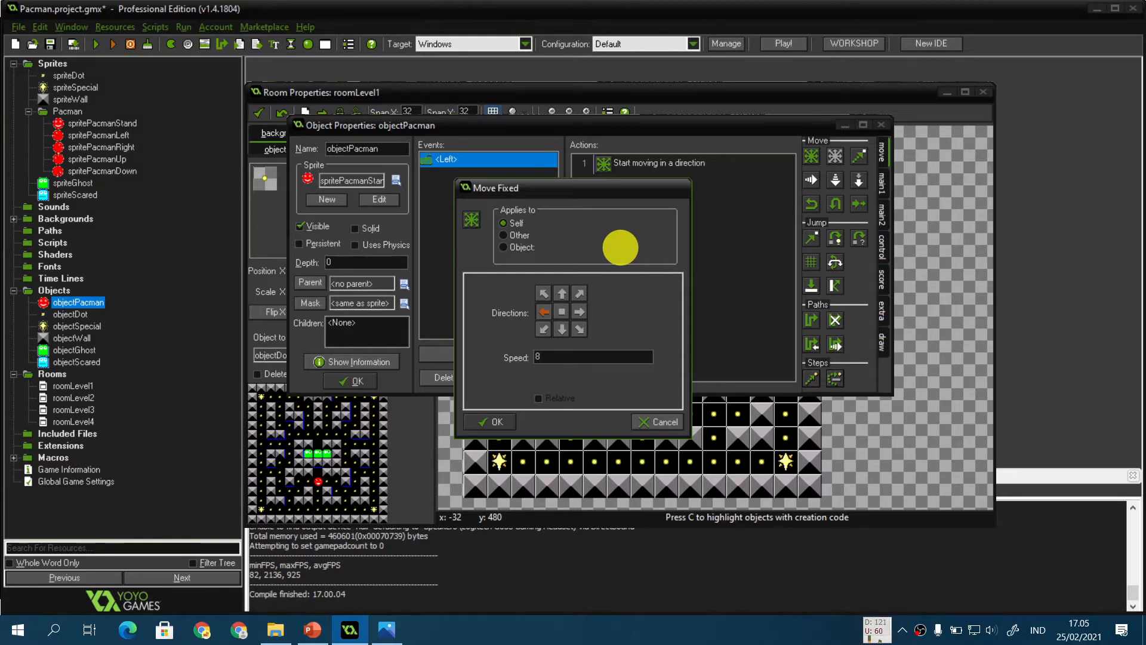
left_click(505, 424)
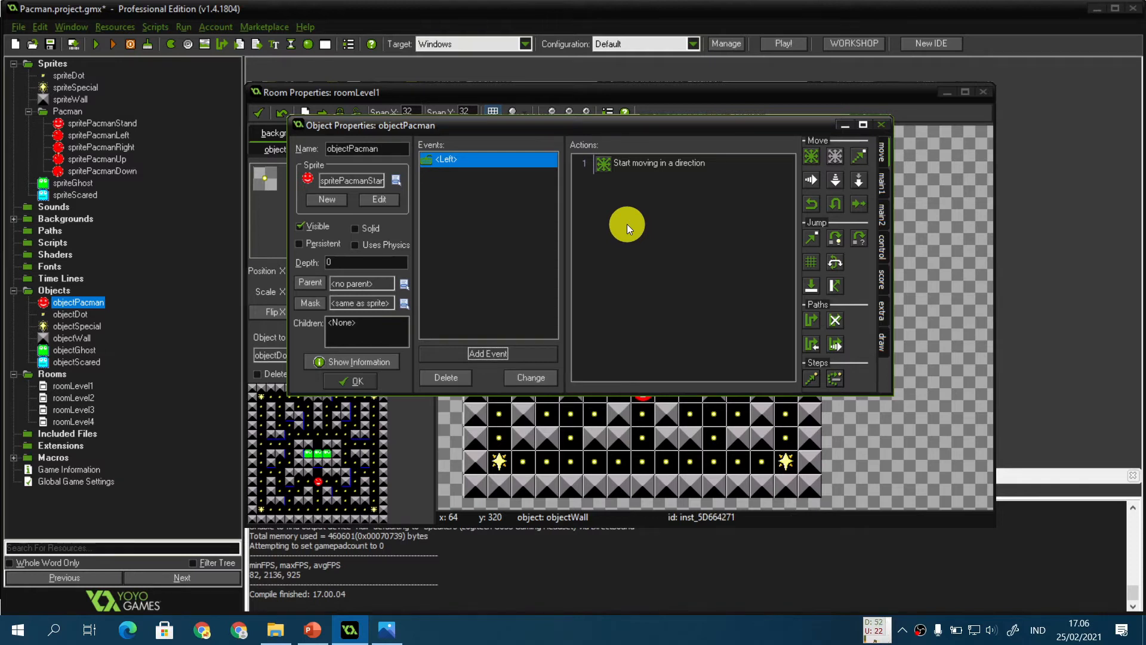
Step: Add a collision event with objectWall to objectPacman
left_click(519, 353)
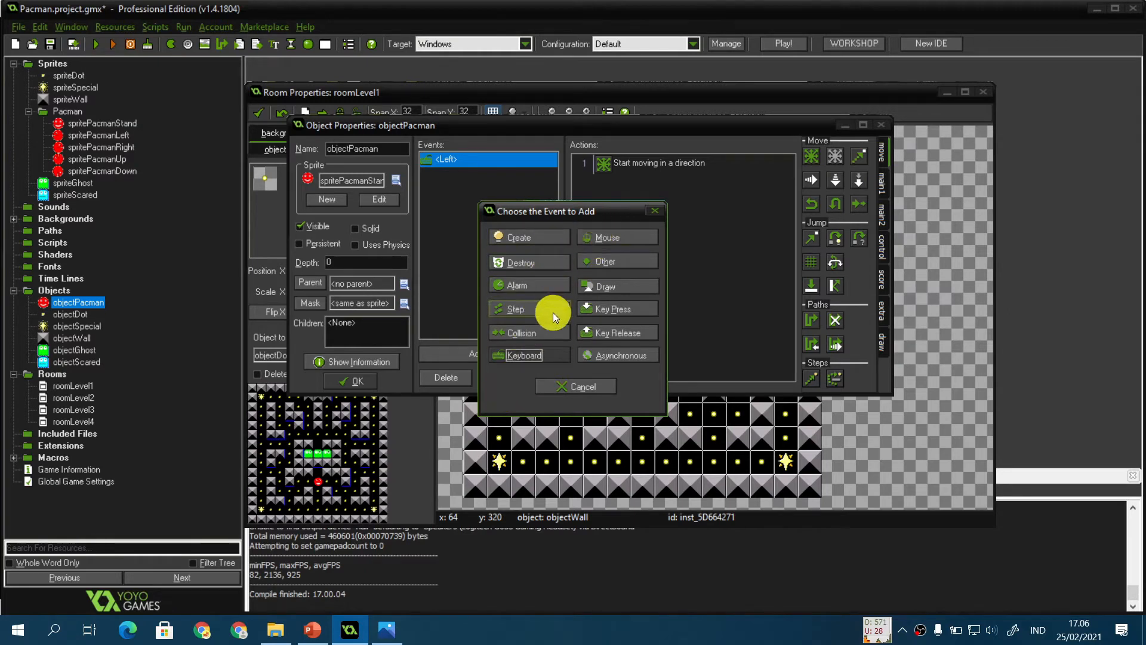
left_click(547, 332)
left_click(598, 393)
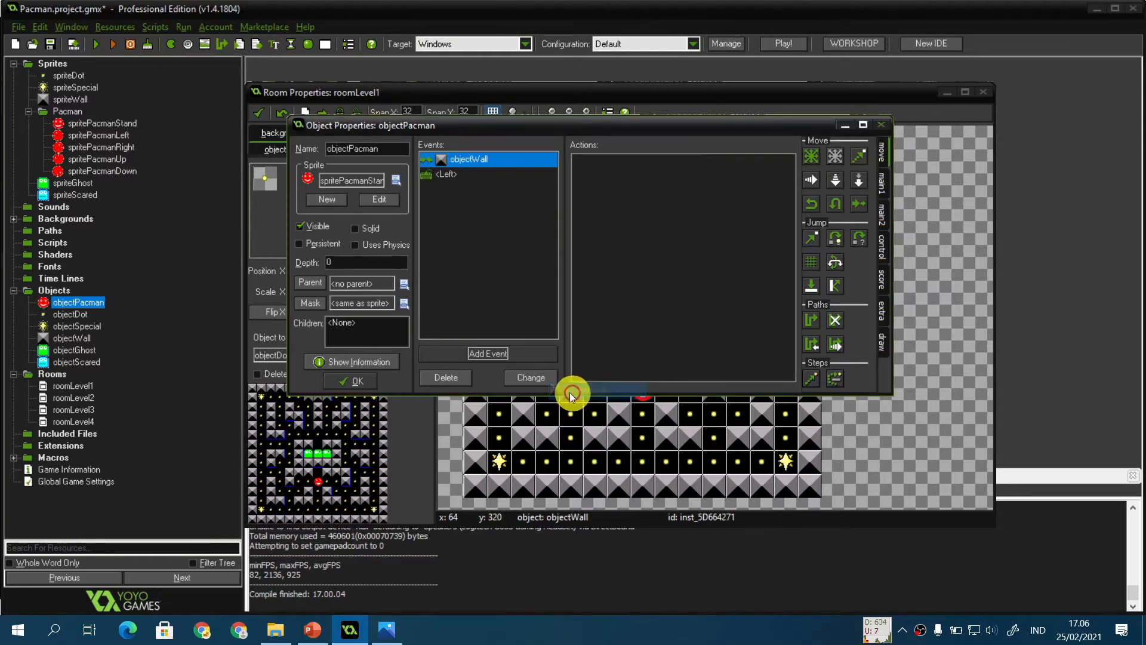
Step: Add a Move Fixed action to the objectWall collision event that stops Pacman
left_click_drag(738, 185, 727, 191)
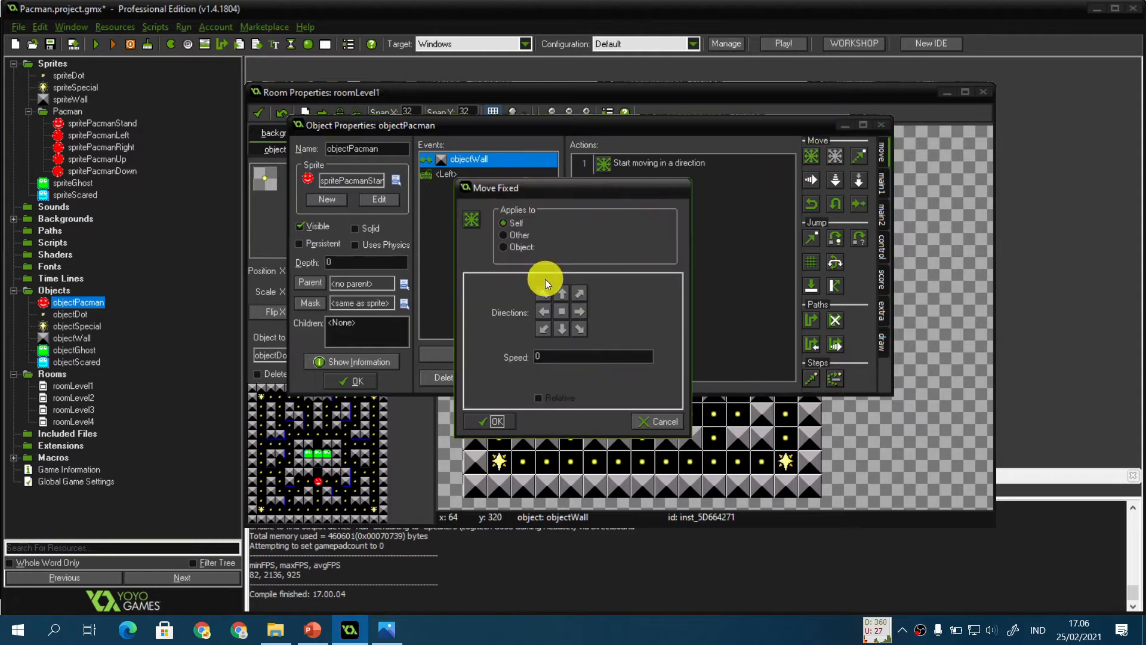
left_click(563, 314)
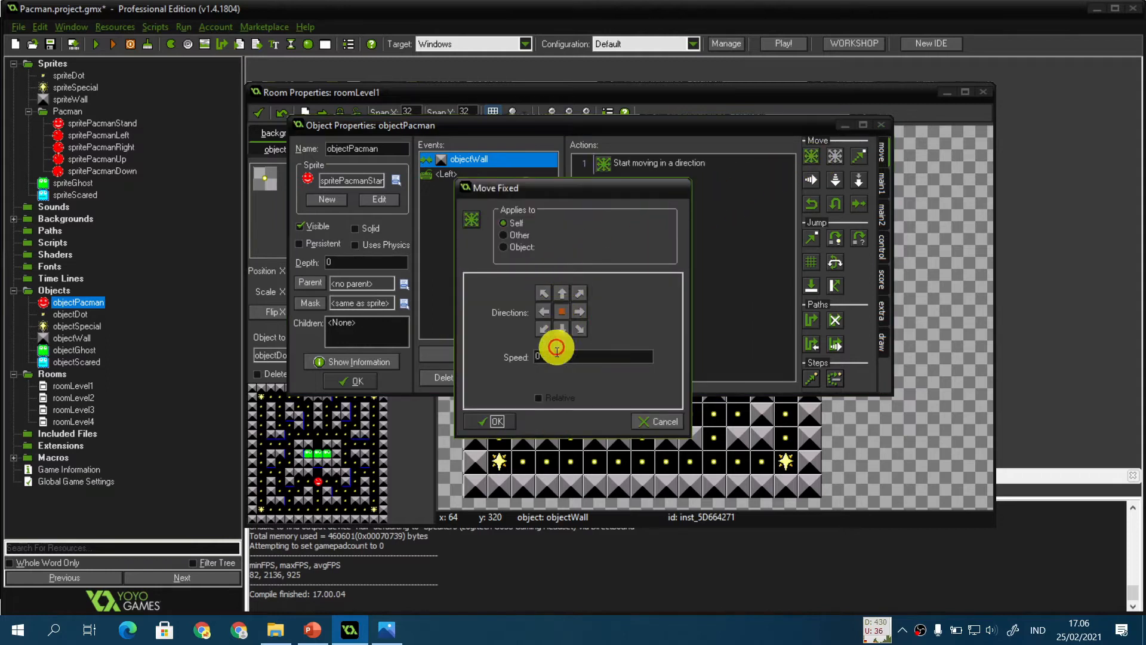
left_click(497, 421)
Step: Add a Change Sprite action to the Left event using spritePacmanLeft with subimage -1 and speed 0.5
left_click(510, 178)
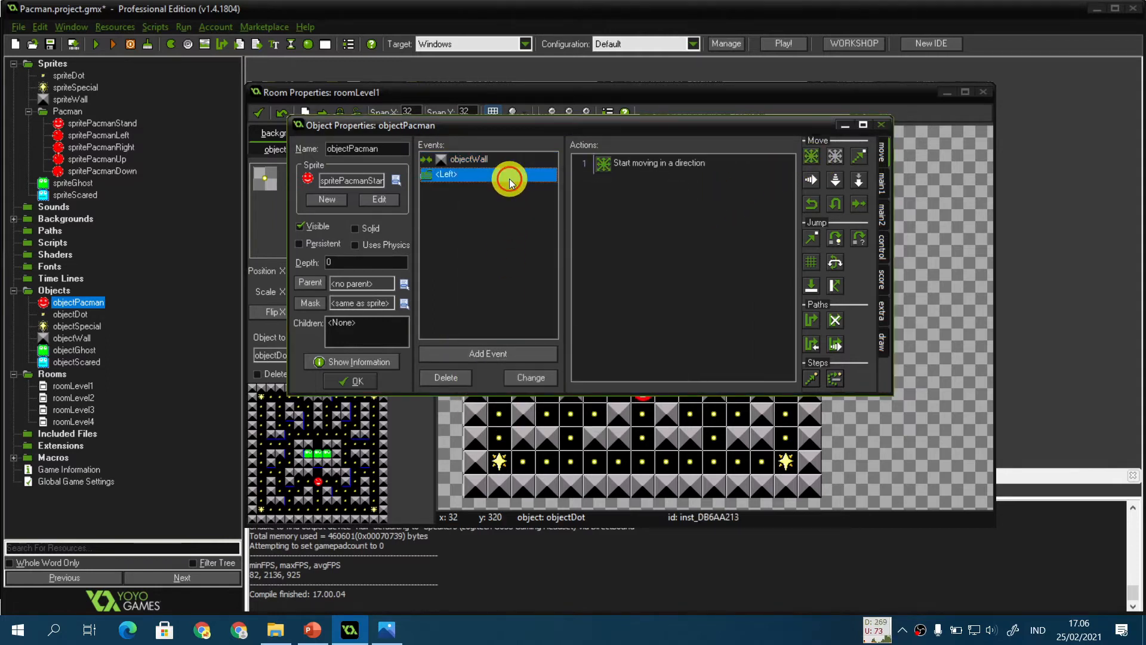
left_click(883, 185)
left_click_drag(811, 213, 696, 231)
left_click(605, 278)
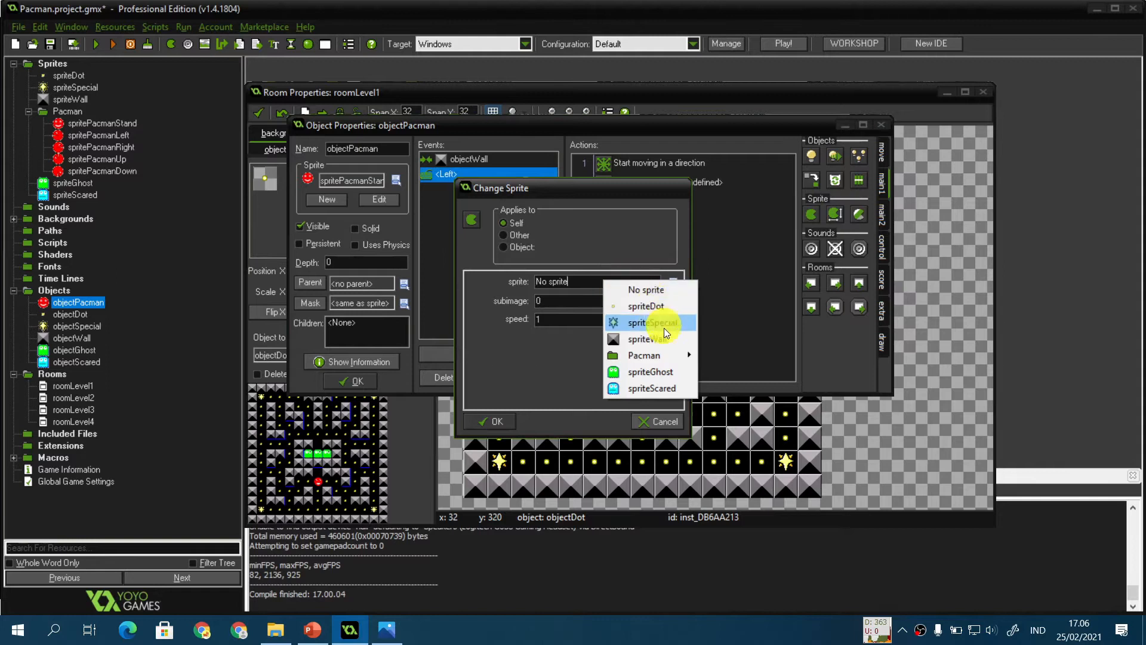
mouse_move(665, 356)
left_click(776, 371)
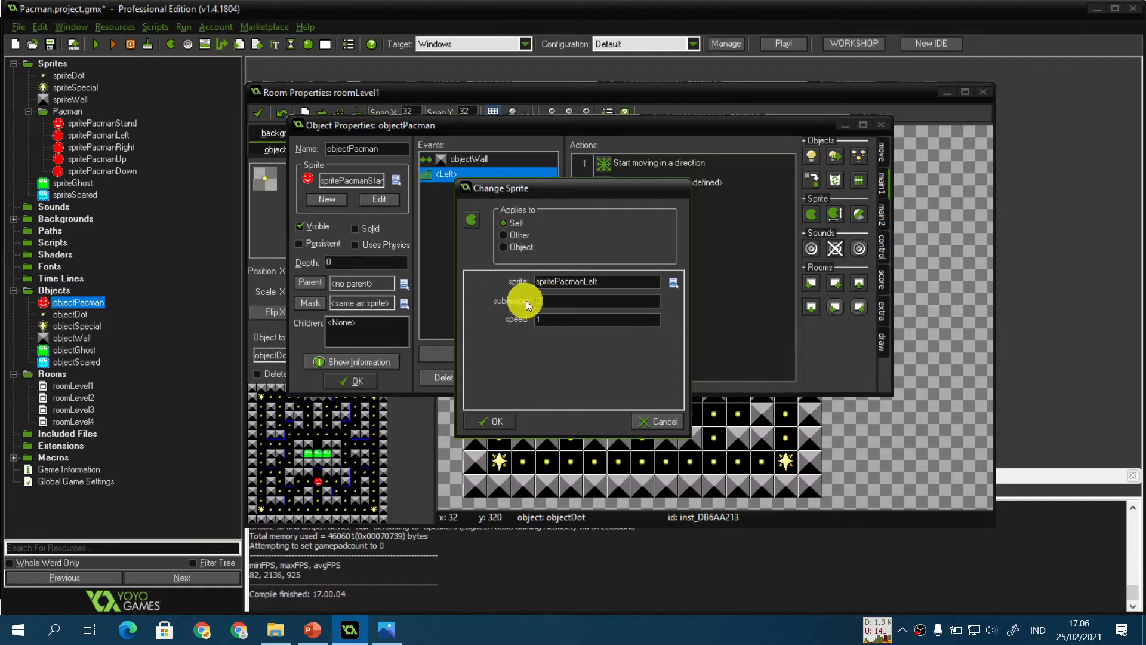
left_click(589, 301)
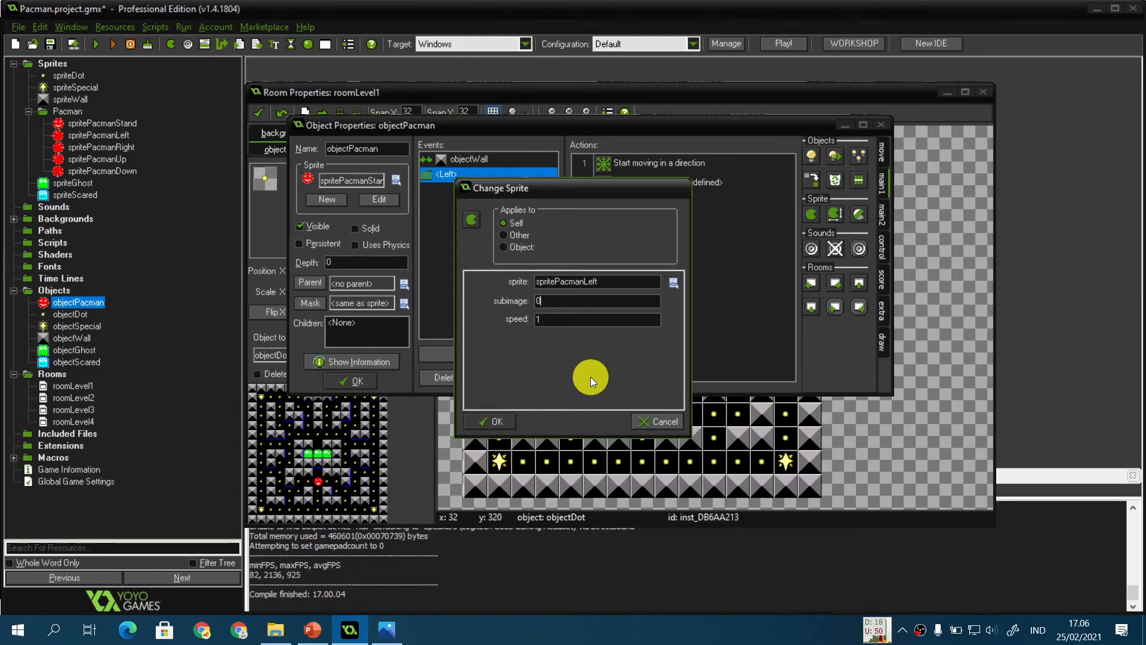
key("BackSpace")
type("-1")
key("Tab")
key("BackSpace")
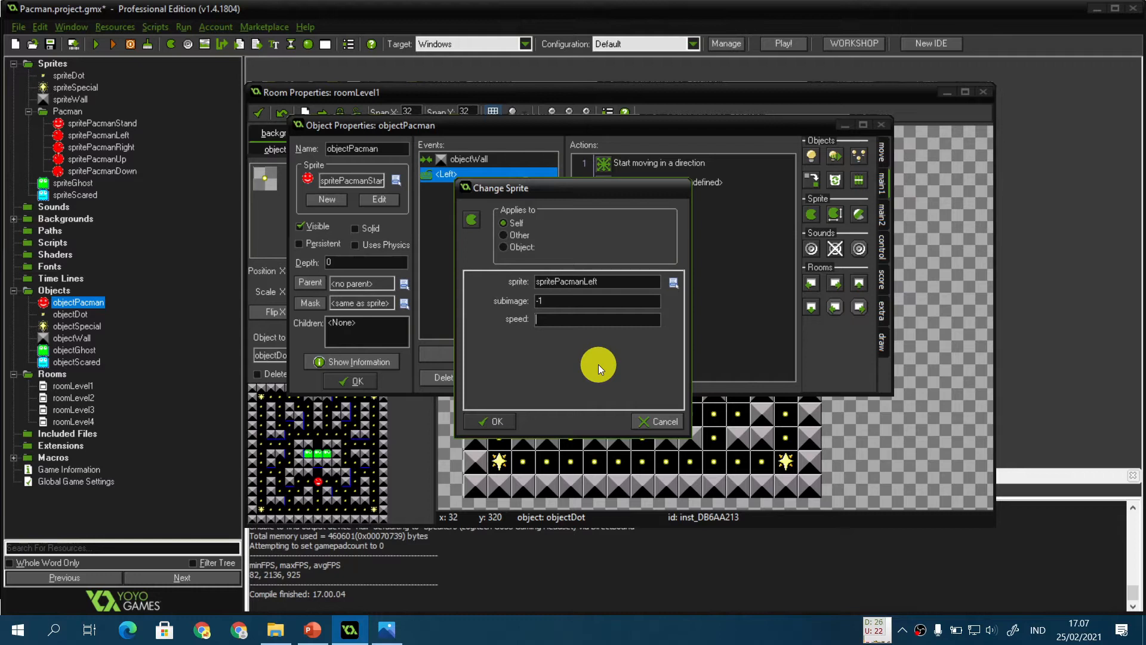
type("0.5")
left_click(497, 423)
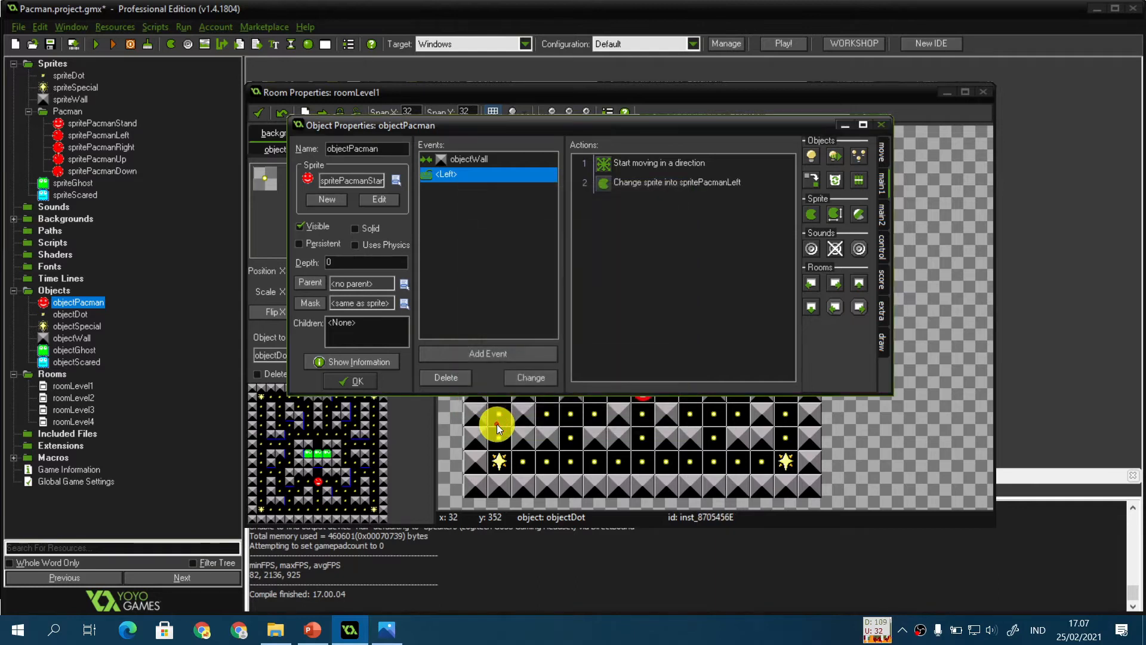
Step: Check the Pacman movement slide in the presentation again
left_click(312, 630)
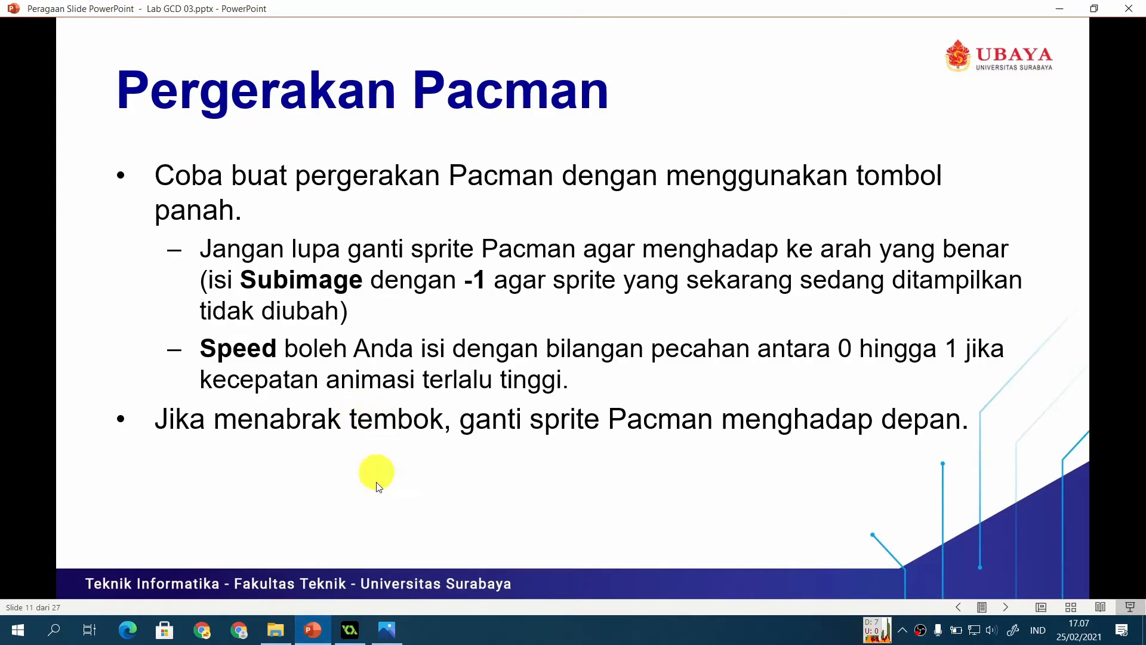
left_click(349, 629)
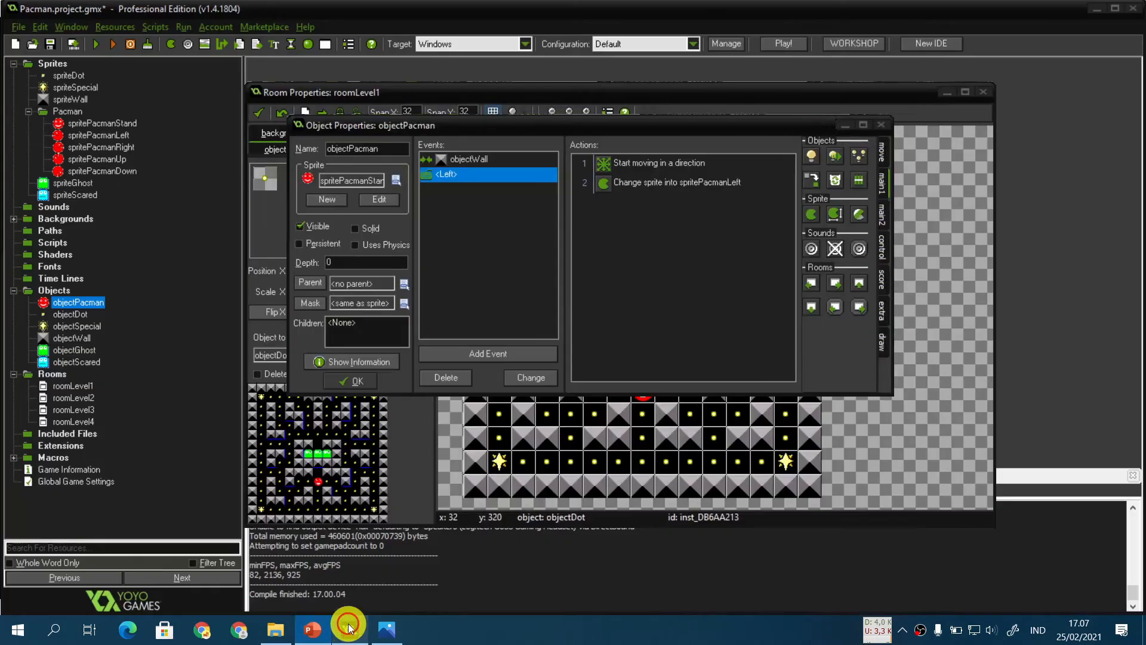
Step: Add a Change Sprite action to the objectWall collision event using spritePacmanStand with subimage -1
left_click(492, 159)
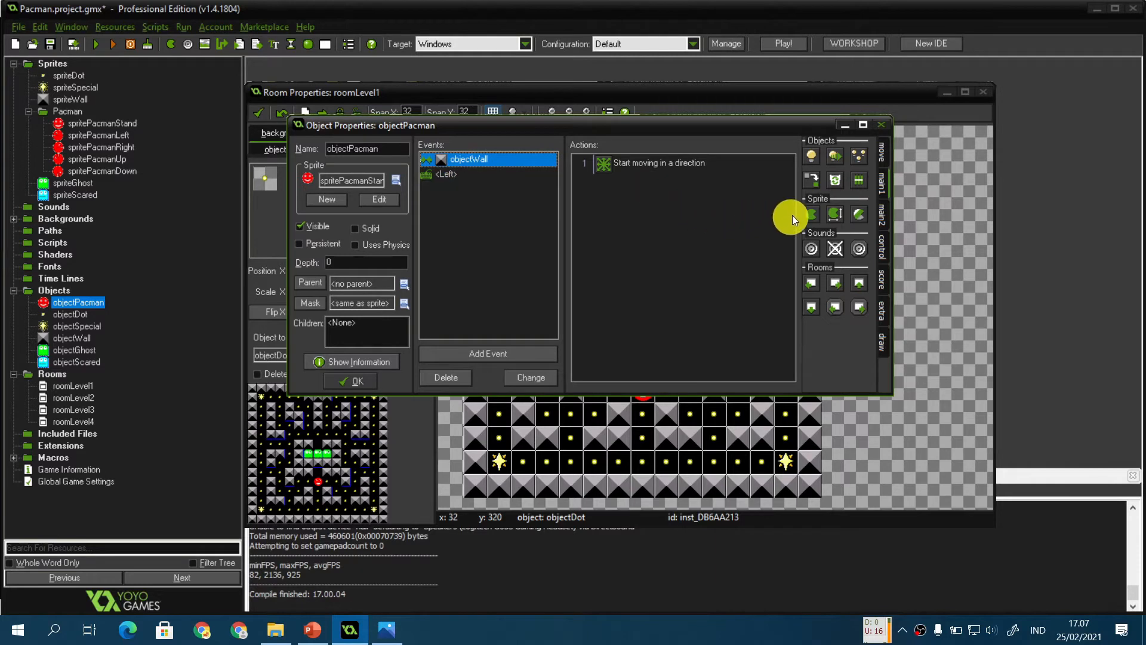
left_click_drag(811, 214, 681, 236)
left_click(594, 282)
mouse_move(645, 358)
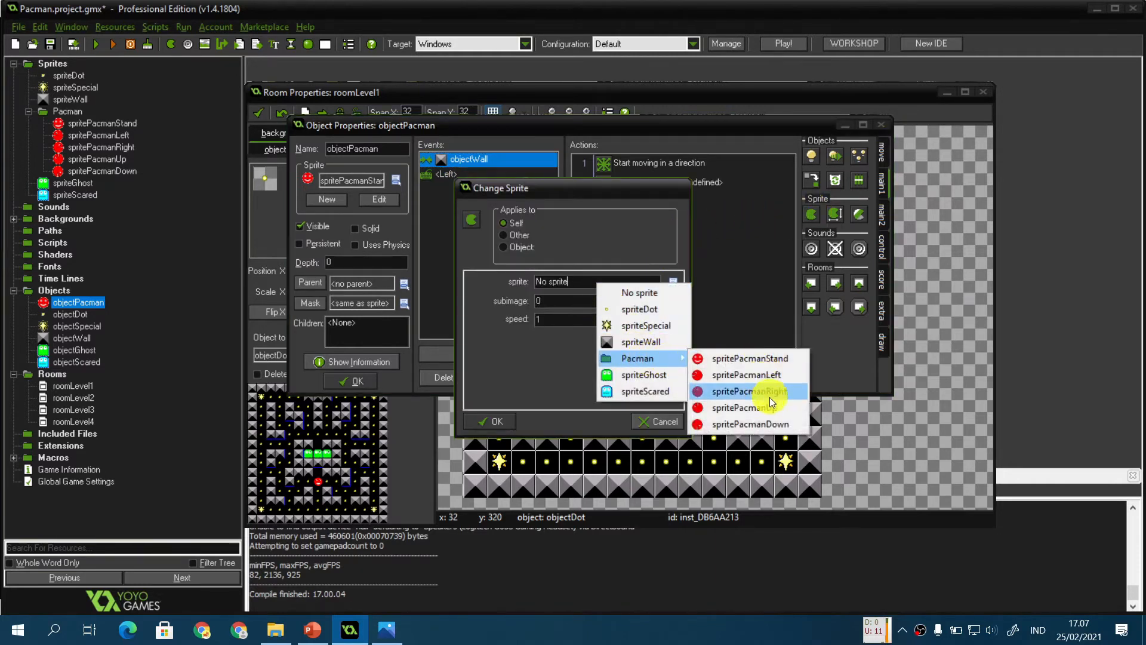
left_click(776, 358)
double_click(594, 302)
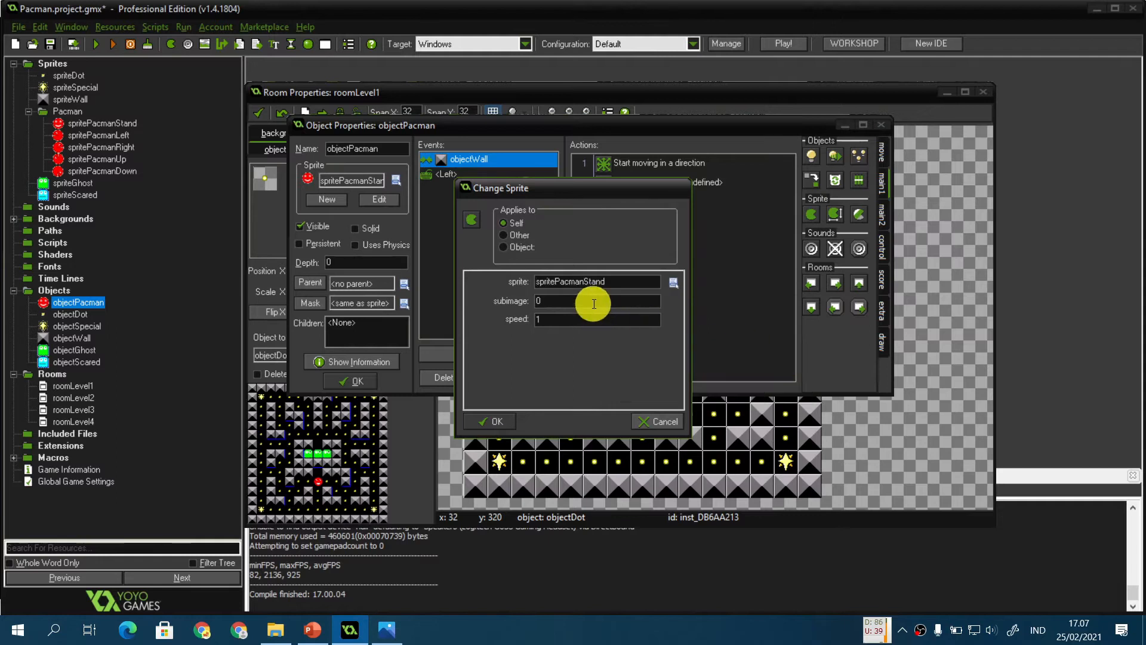
type("-1")
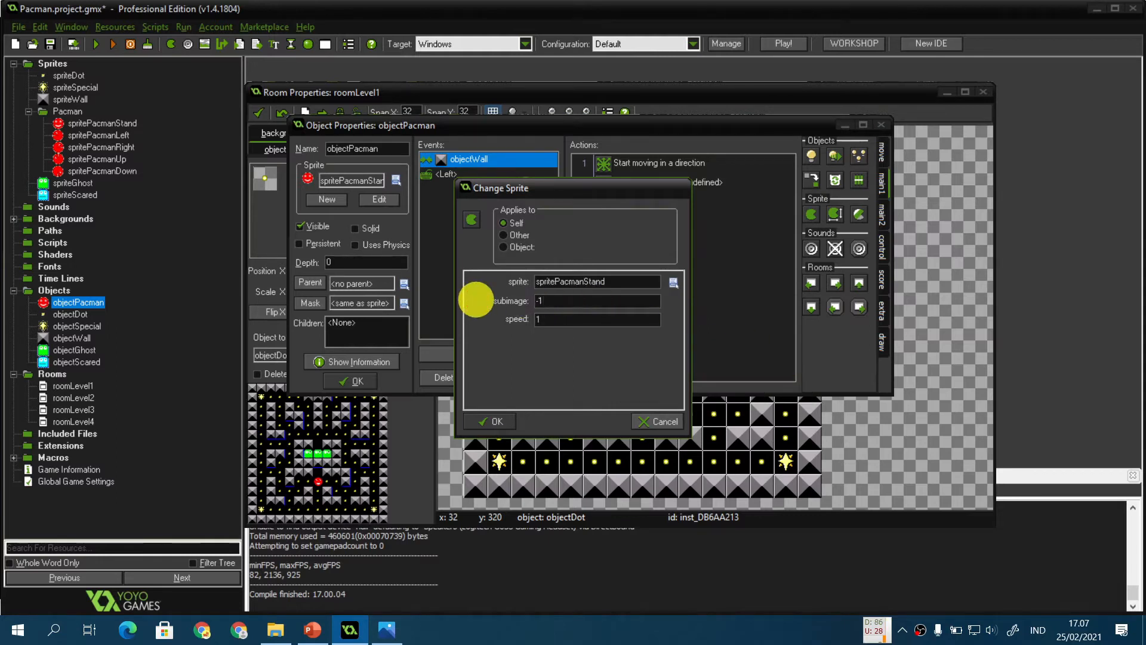
key("Tab")
key("Return")
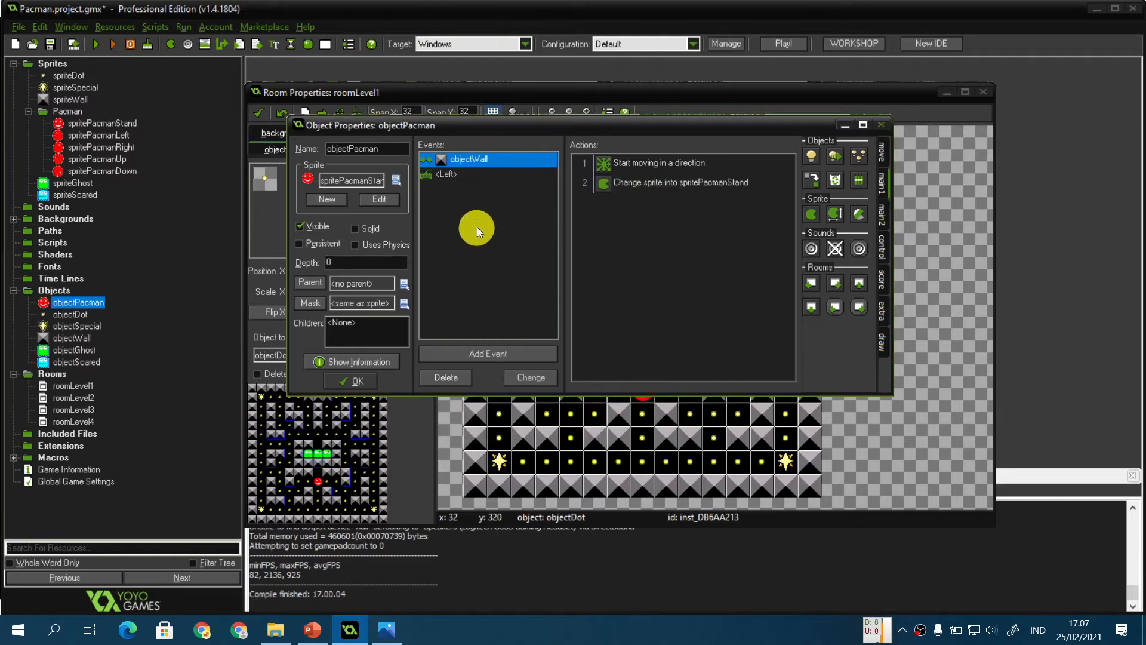
Step: Duplicate the Left event as a Right arrow keyboard event
left_click(479, 176)
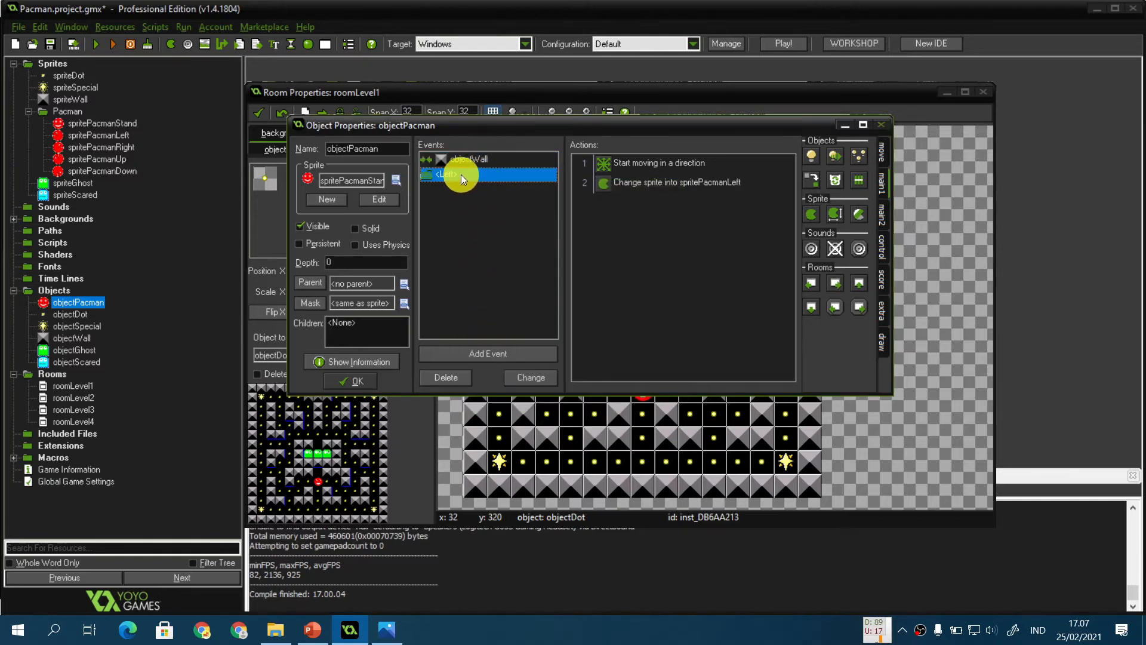
right_click(460, 175)
left_click(513, 216)
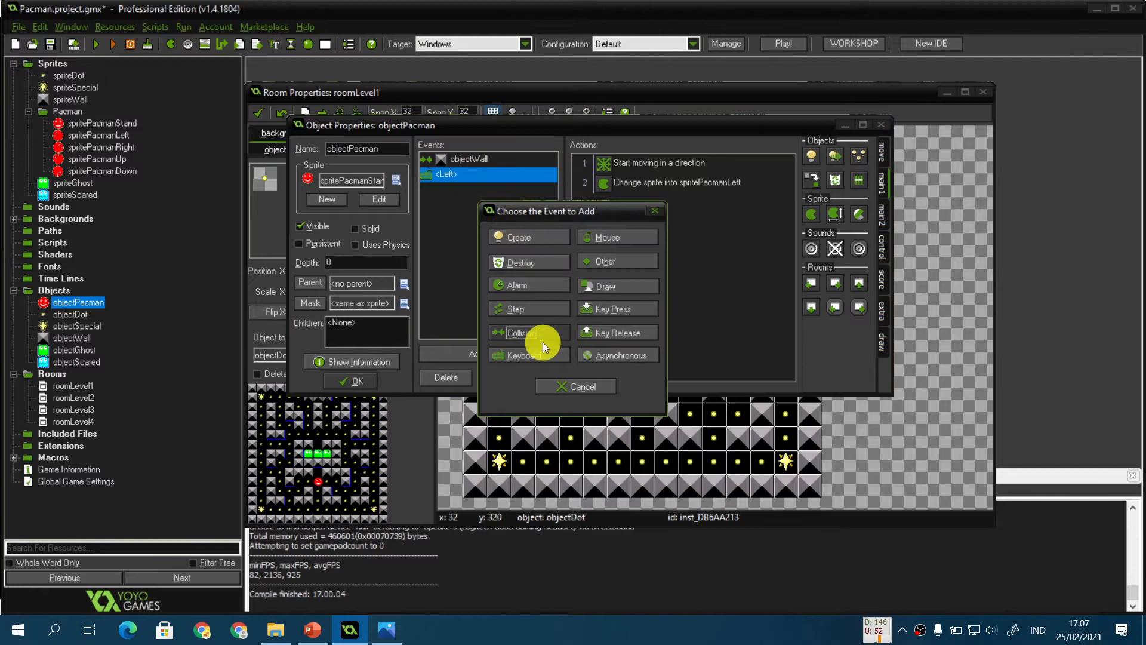
left_click(540, 332)
left_click(527, 359)
left_click(524, 355)
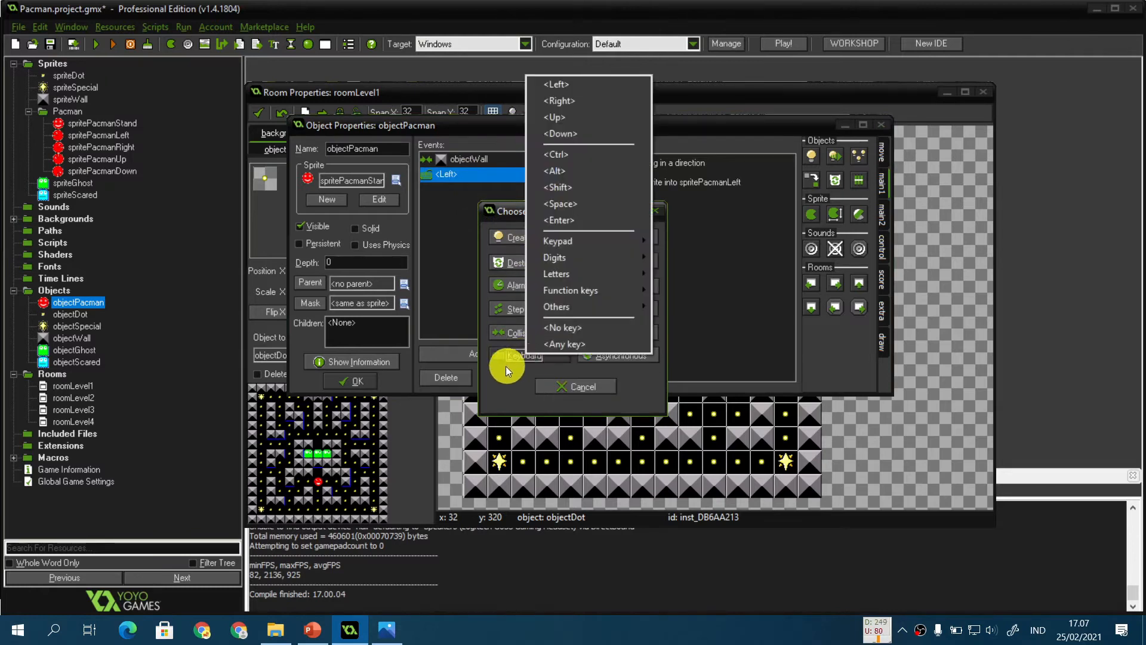
left_click(603, 101)
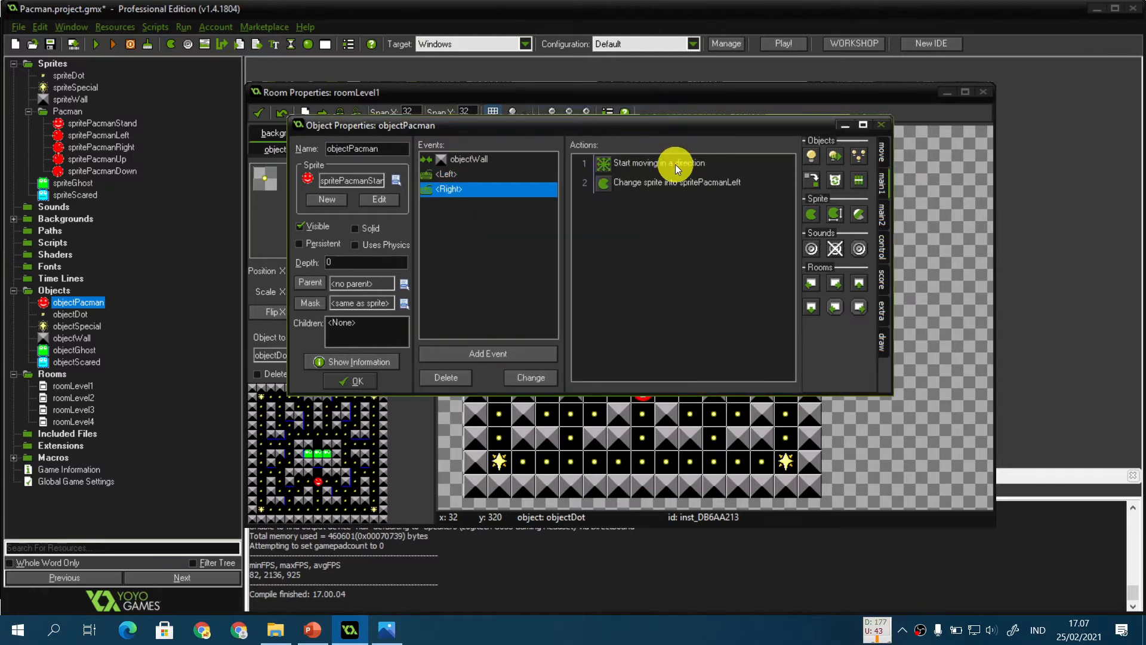
Step: Change the Right event's Move Fixed direction from left to right
double_click(657, 167)
left_click(543, 311)
left_click(579, 311)
left_click(497, 420)
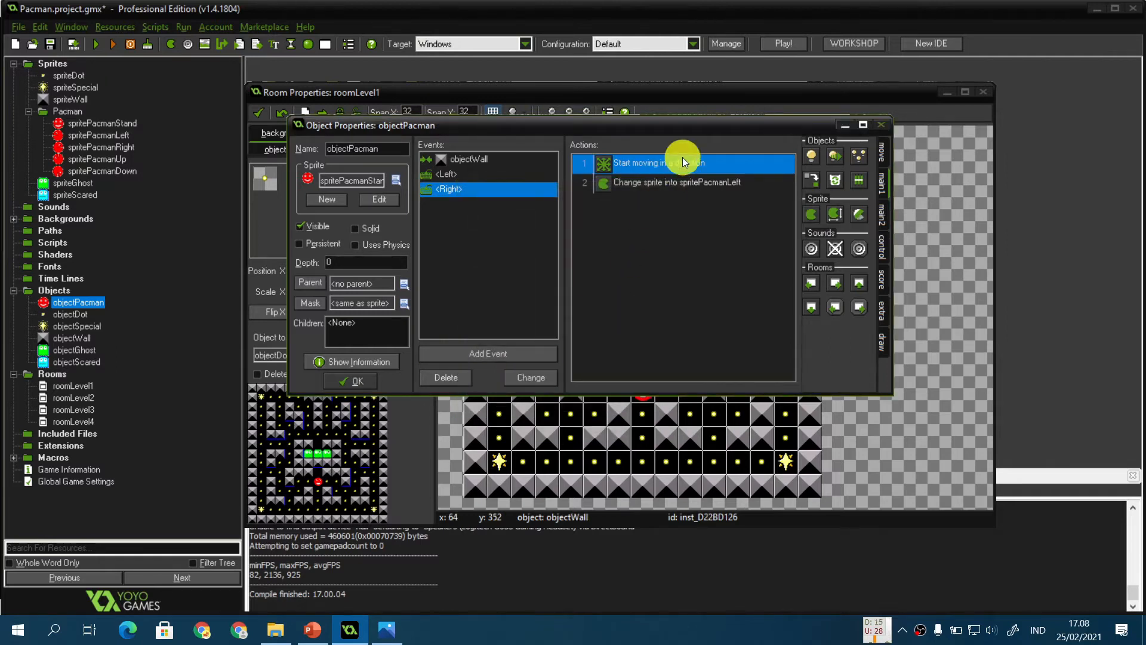
Step: Set the Right event's Change Sprite action to spritePacmanRight
double_click(684, 181)
left_click(624, 279)
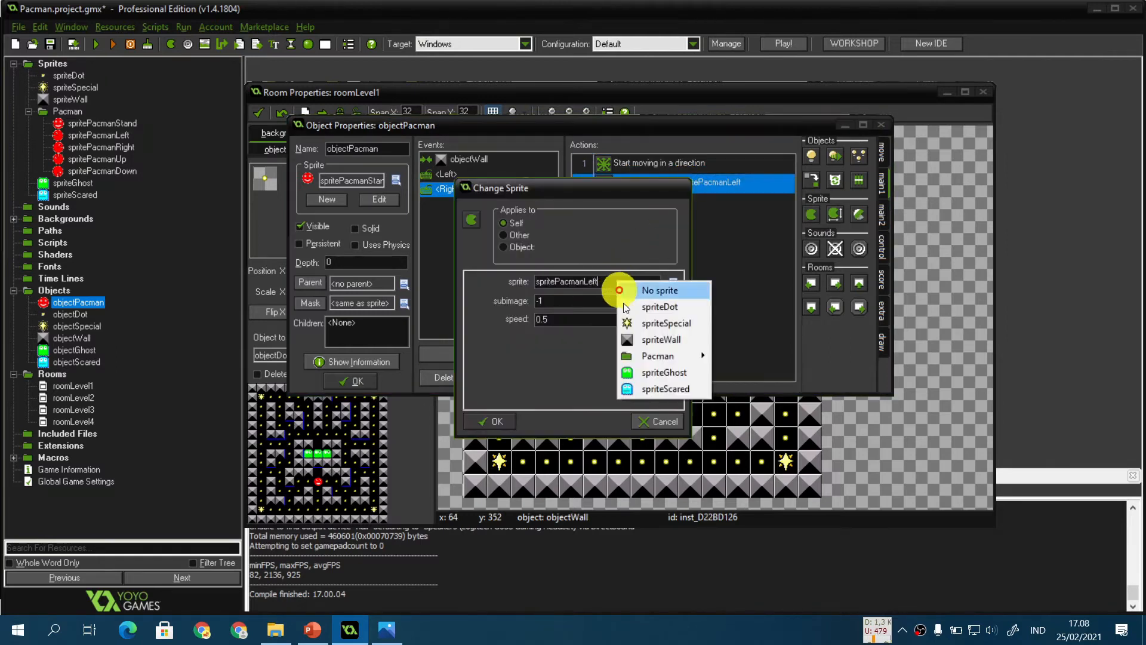
mouse_move(651, 355)
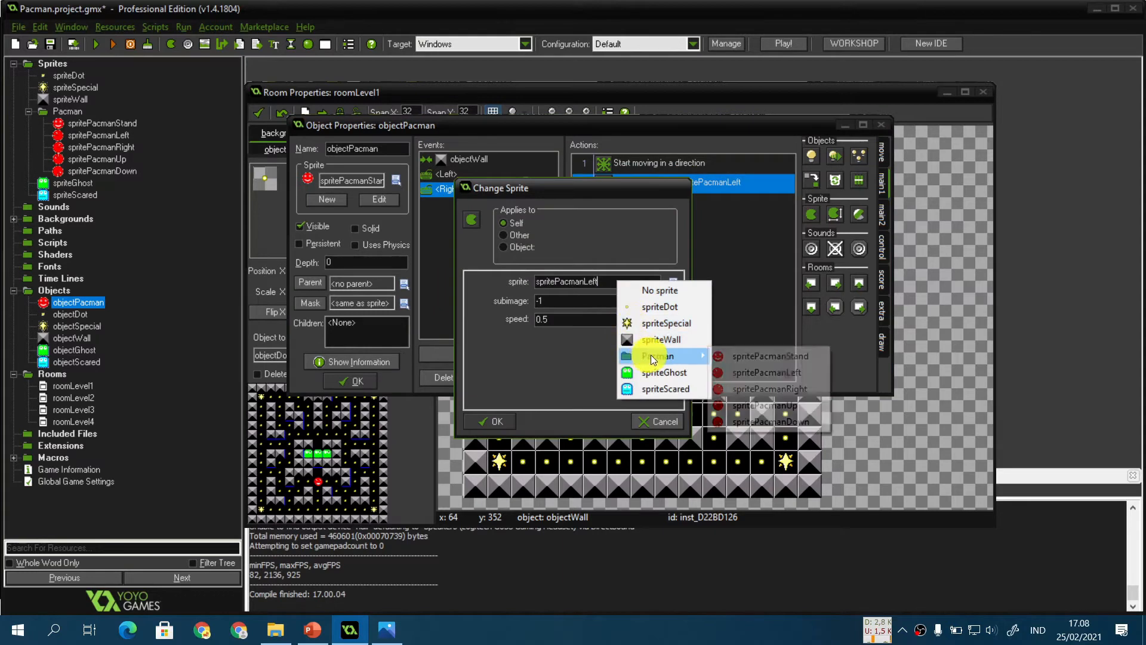
left_click(766, 390)
left_click(499, 421)
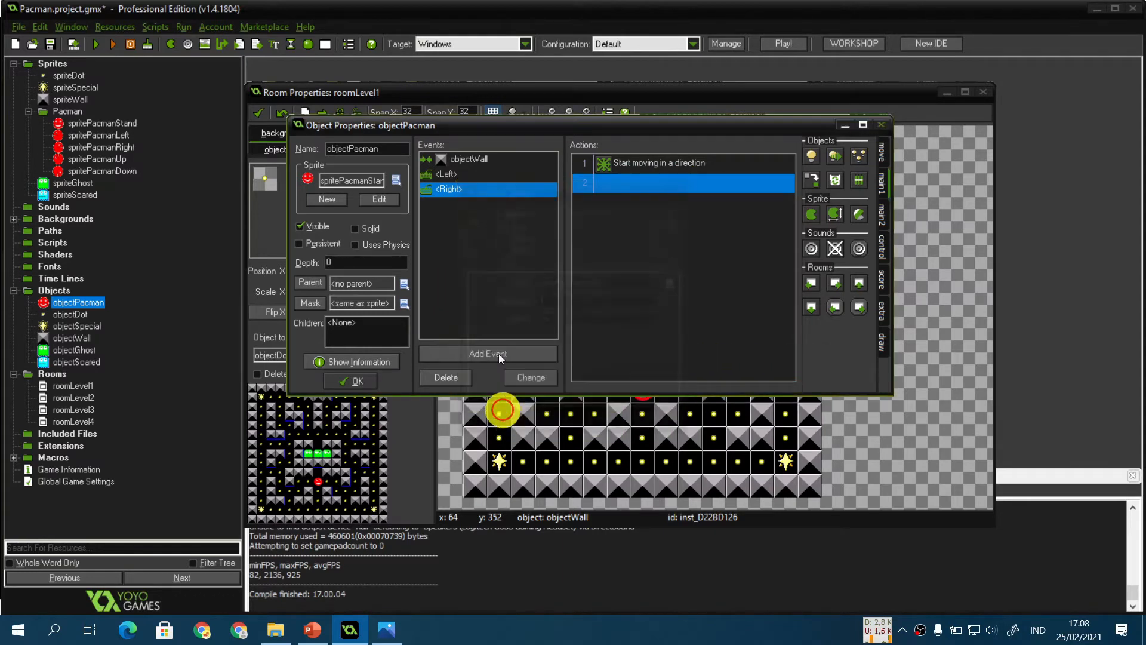
Step: Duplicate the Right event as an Up arrow keyboard event and set its Move Fixed direction to up
right_click(459, 191)
left_click(557, 235)
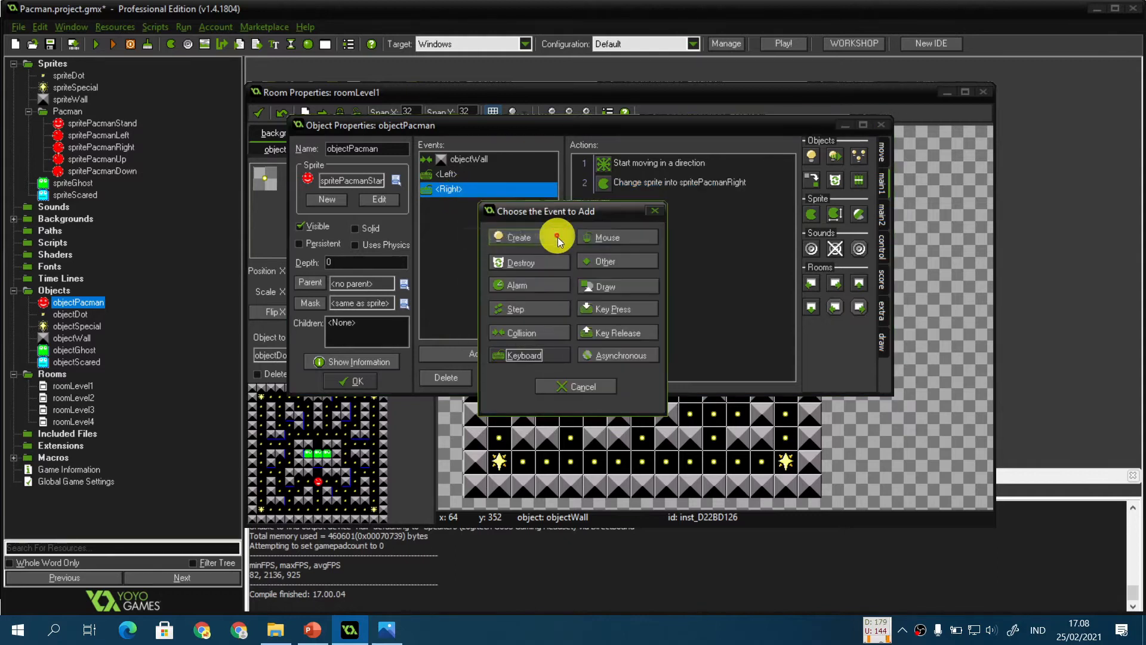
left_click(557, 348)
left_click(623, 115)
double_click(633, 166)
left_click(580, 309)
left_click(567, 294)
left_click(490, 420)
Step: Set the Up event's Change Sprite action to spritePacmanUp
double_click(633, 183)
left_click(668, 281)
mouse_move(711, 354)
left_click(816, 403)
left_click(490, 421)
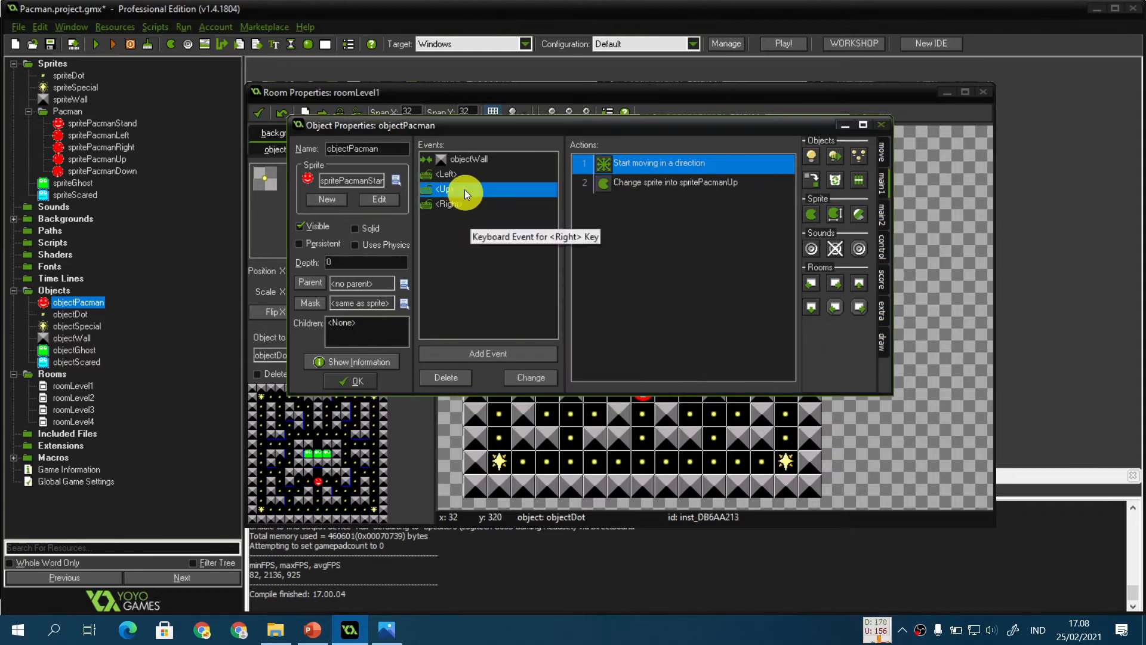
Step: Duplicate the Up event as a Down arrow keyboard event and review its Move Fixed action
right_click(458, 190)
left_click(503, 235)
left_click(535, 357)
double_click(639, 166)
left_click(490, 415)
Step: Set the Down event's Change Sprite action to spritePacmanDown
double_click(627, 182)
left_click(639, 282)
mouse_move(680, 358)
left_click(793, 424)
left_click(500, 423)
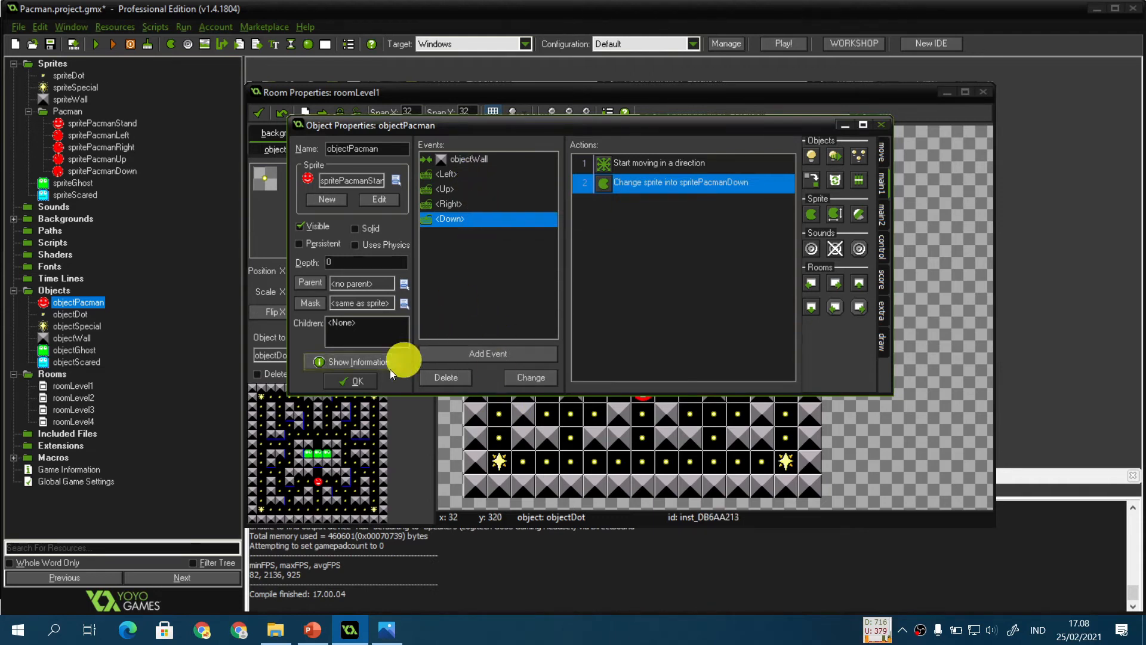
Step: Run the game, steer Pacman around the maze with the arrow keys, and close the game window
key("F5")
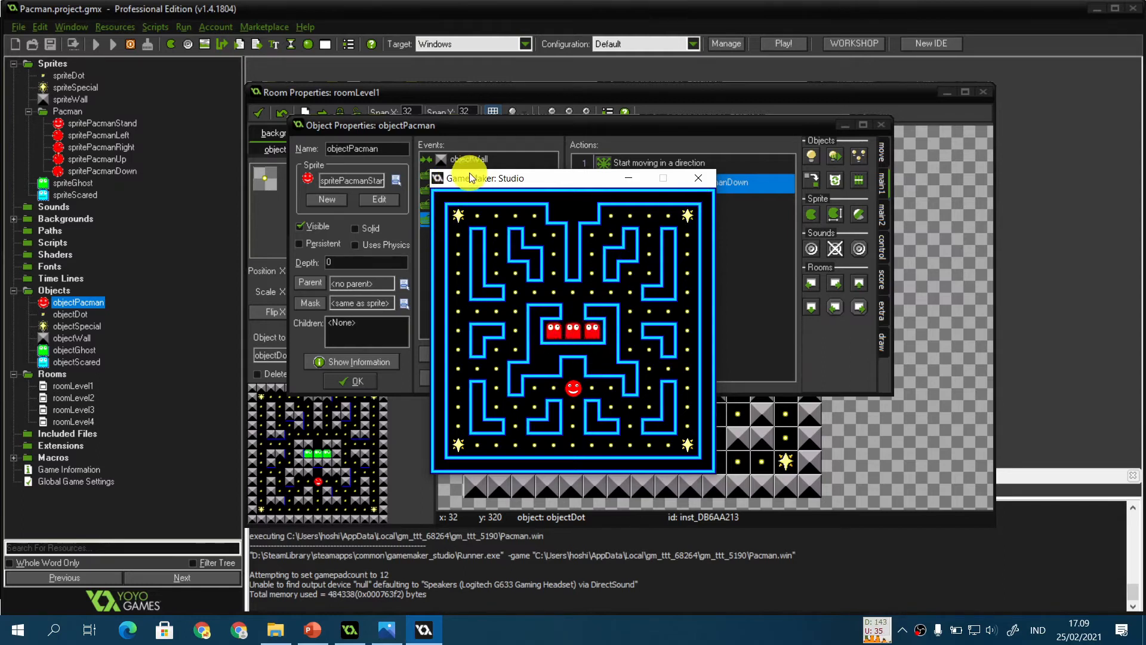
key("Left")
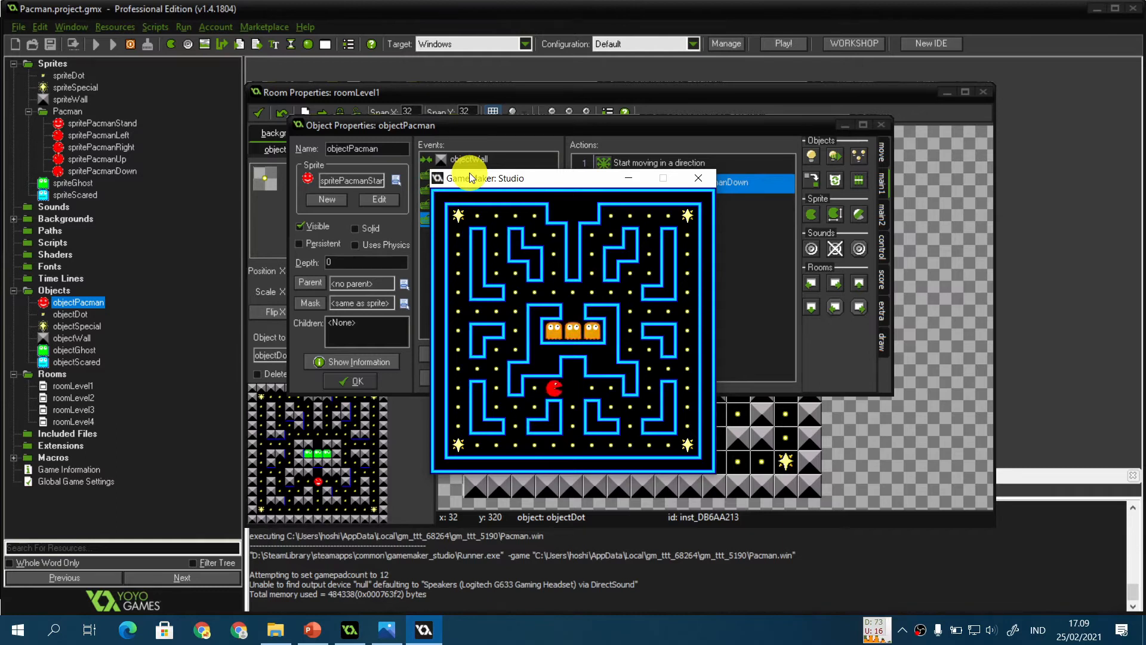
key("Left")
key("Right")
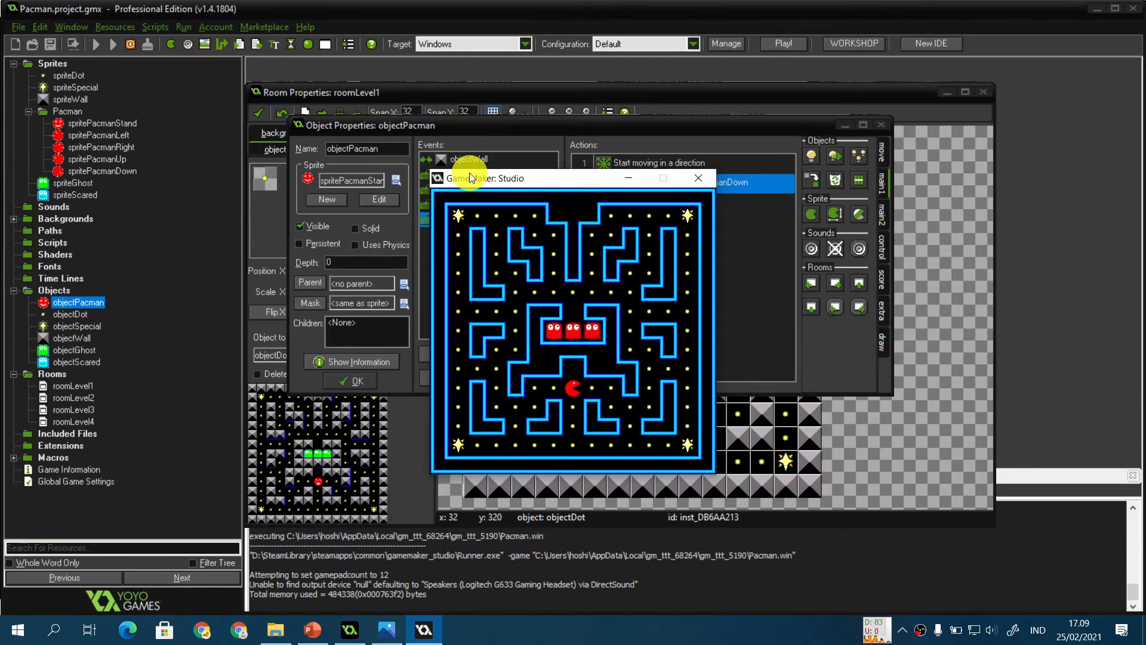
key("Left")
key("Right")
key("Left")
key("Right")
key("Left")
key("Down")
key("Left")
key("Up")
key("Right")
key("Up")
key("Left")
key("Up")
key("Left")
key("Down")
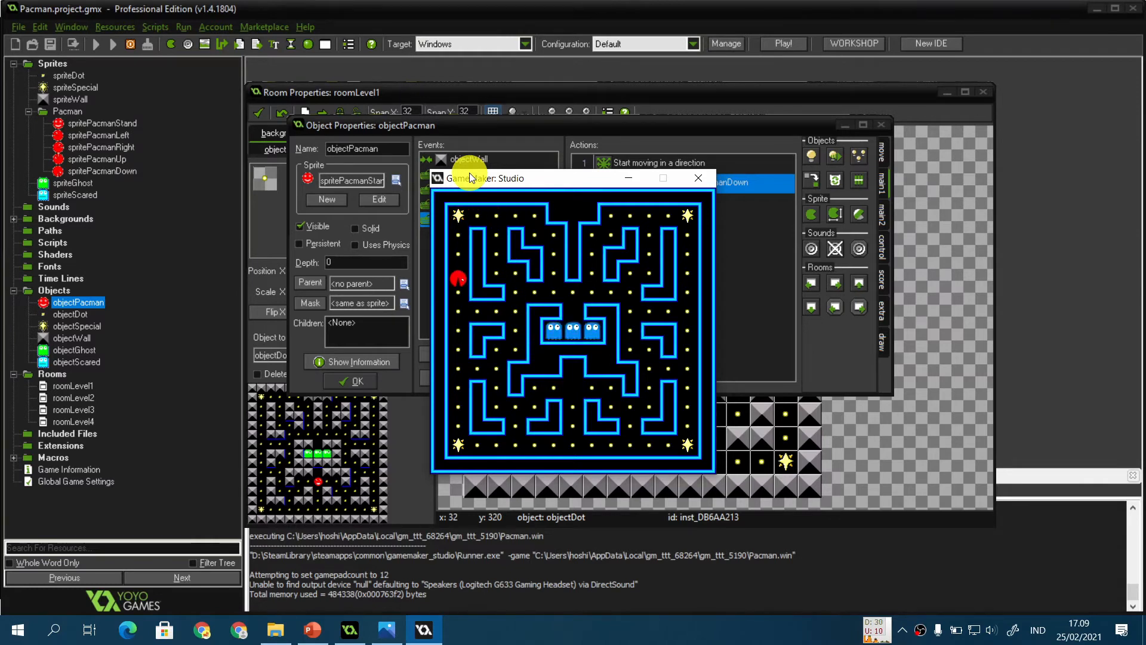
key("Right")
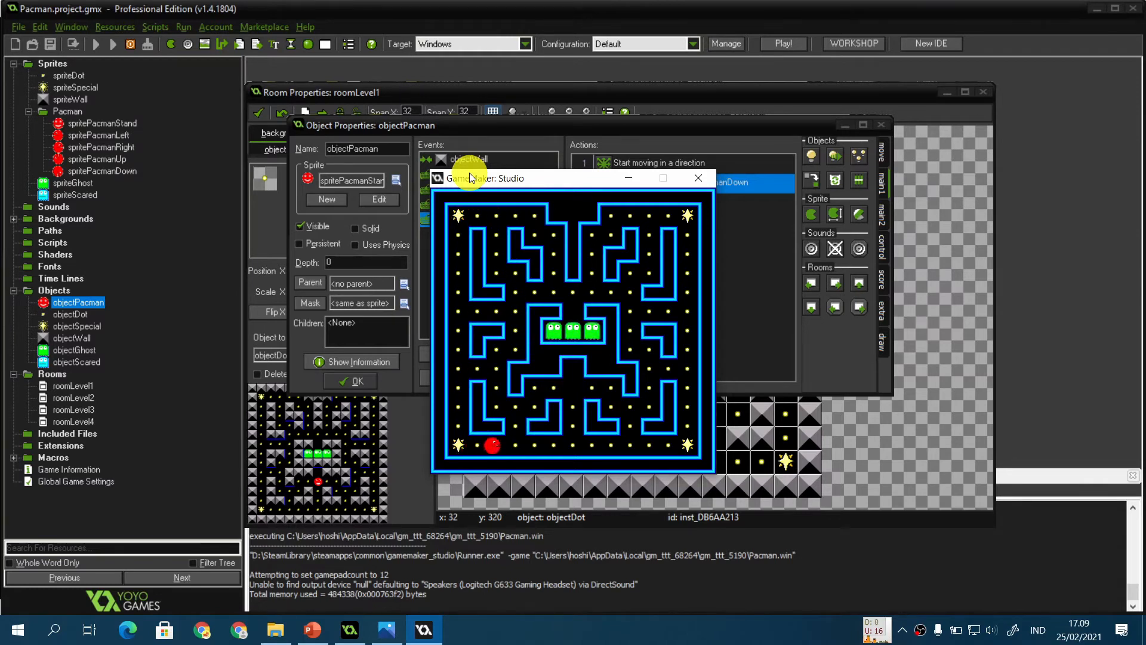
key("Up")
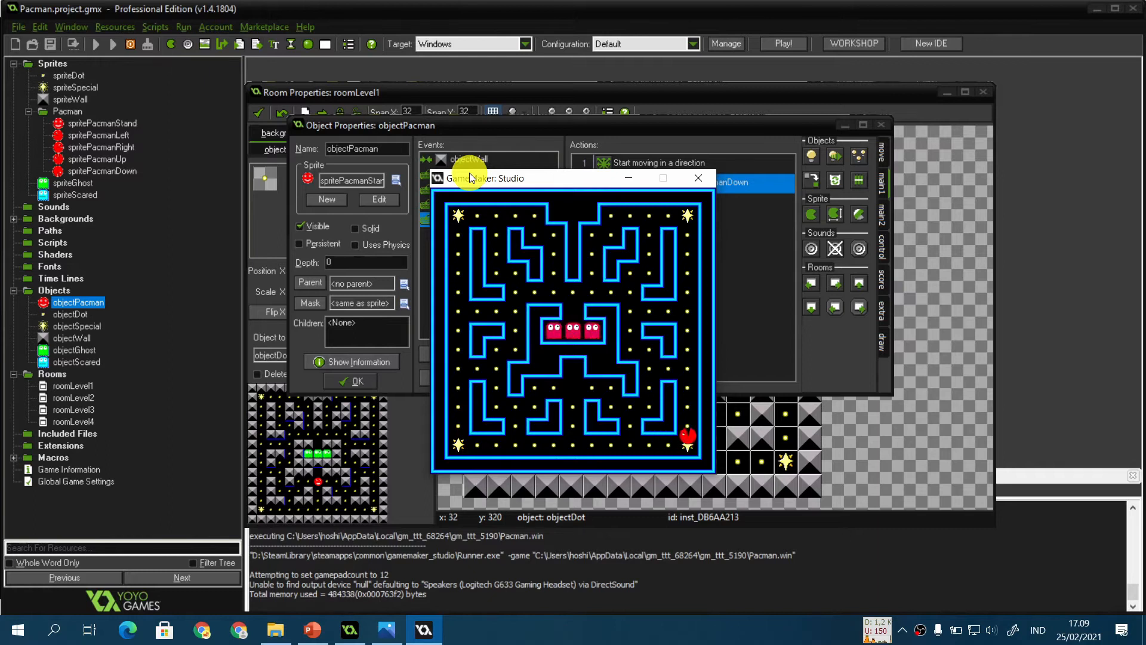
key("Left")
key("Down")
key("Down")
key("Right")
key("Up")
key("Right")
key("Up")
key("Right")
key("Down")
key("Left")
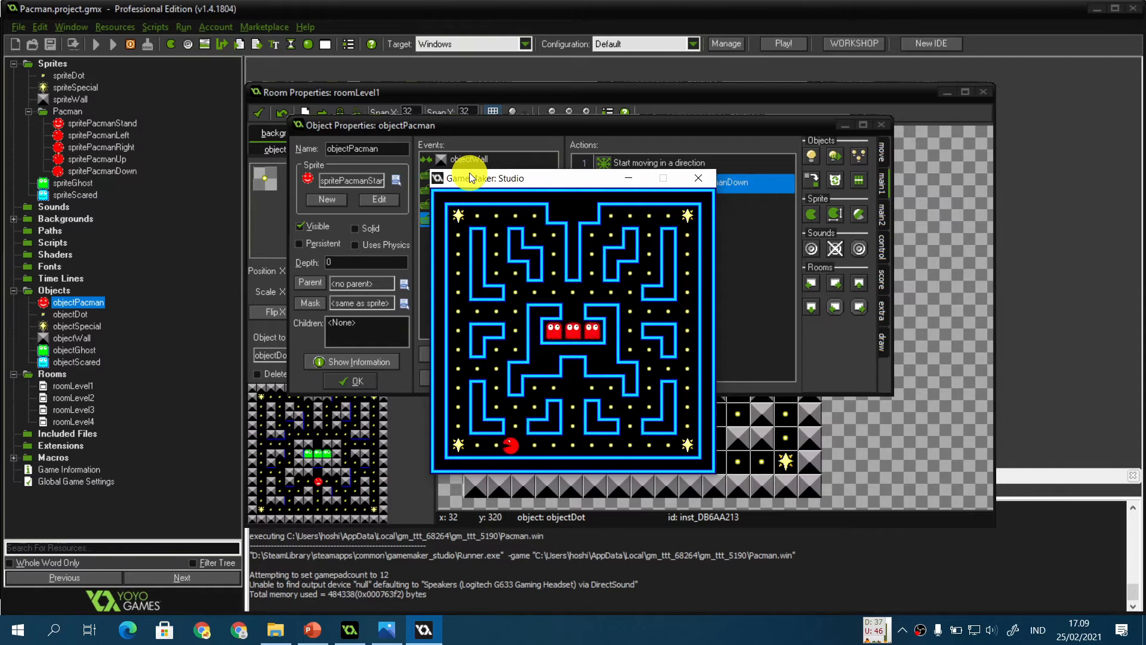
key("Up")
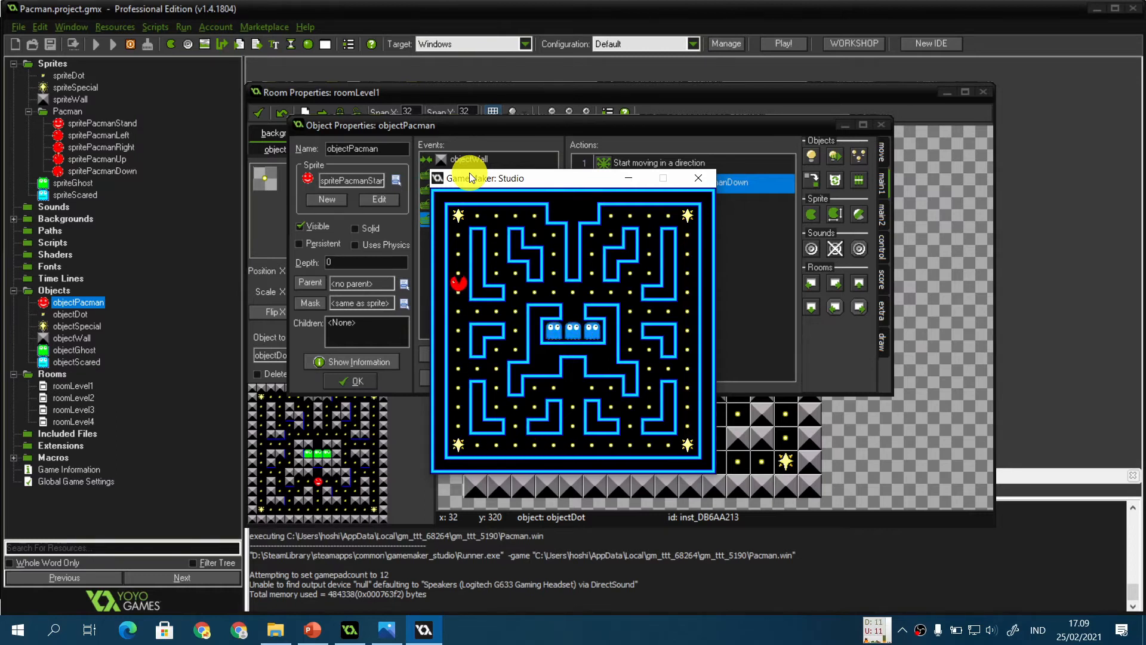
key("Right")
key("Down")
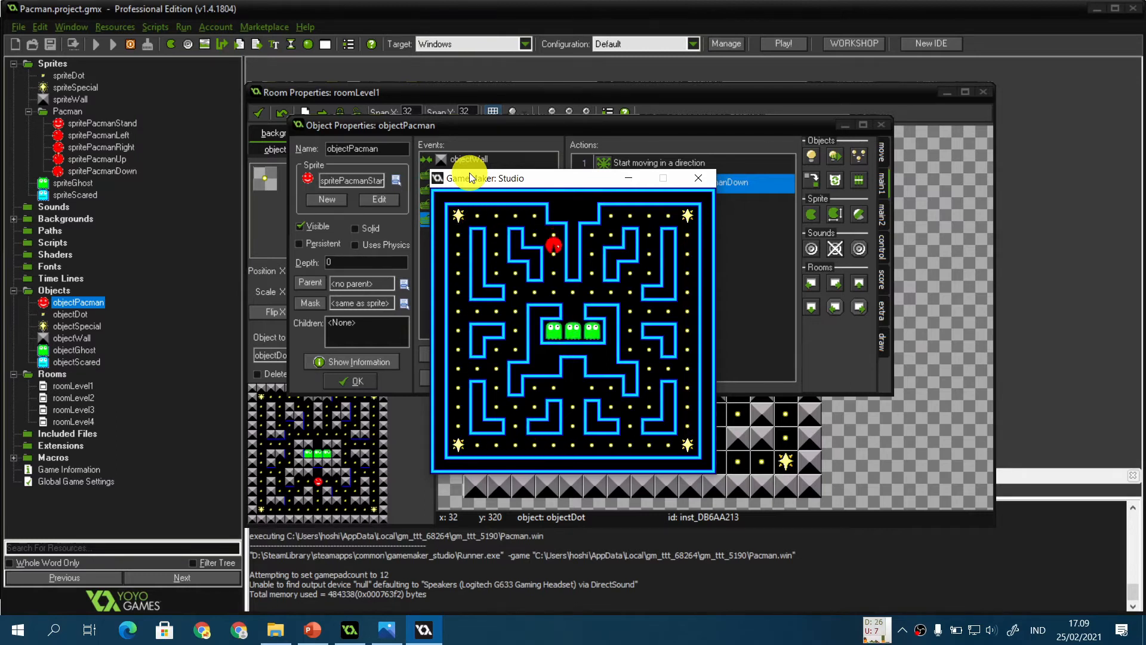
key("Right")
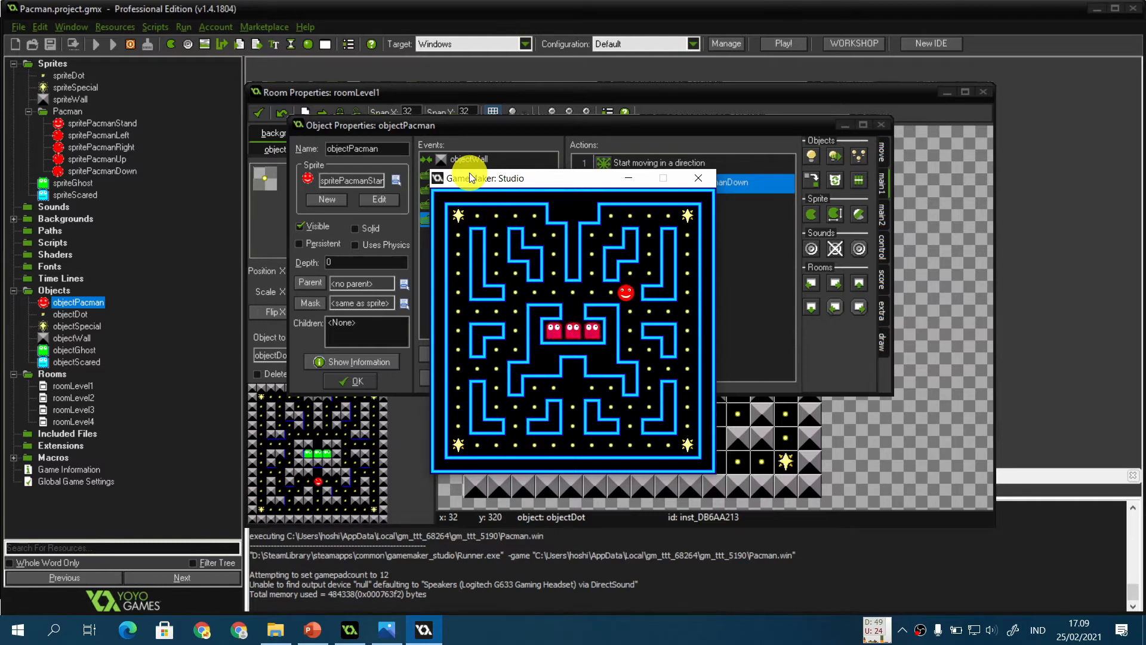
key("Up")
key("Right")
key("Up")
key("Right")
key("Down")
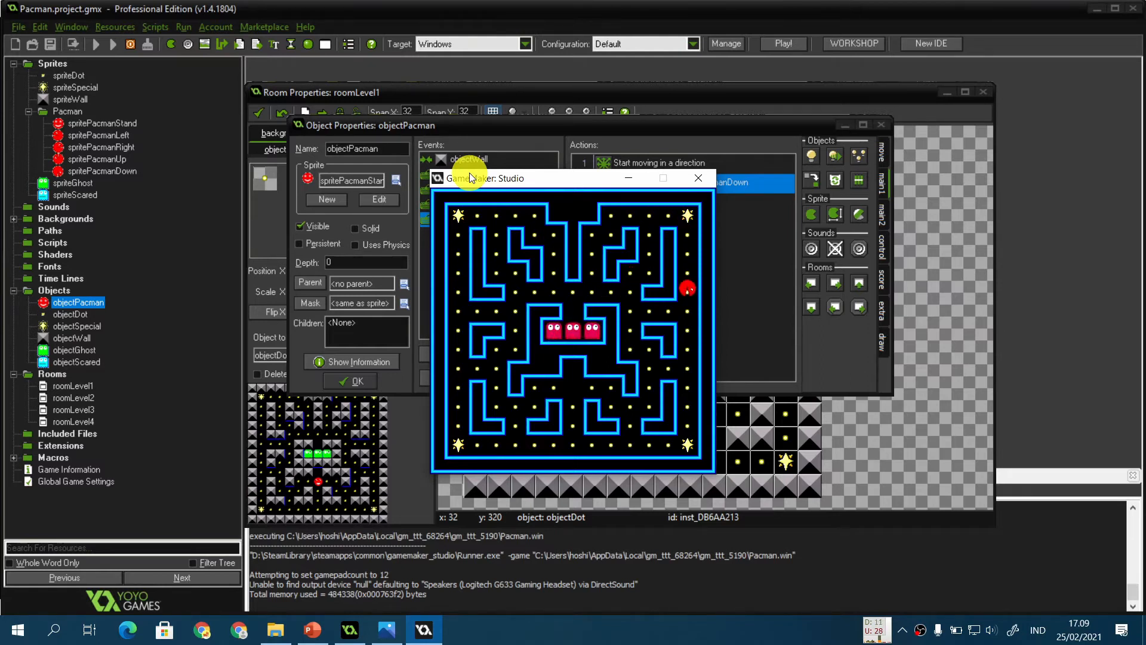
key("Left")
key("Down")
key("Right")
key("Down")
key("Right")
key("Left")
key("Down")
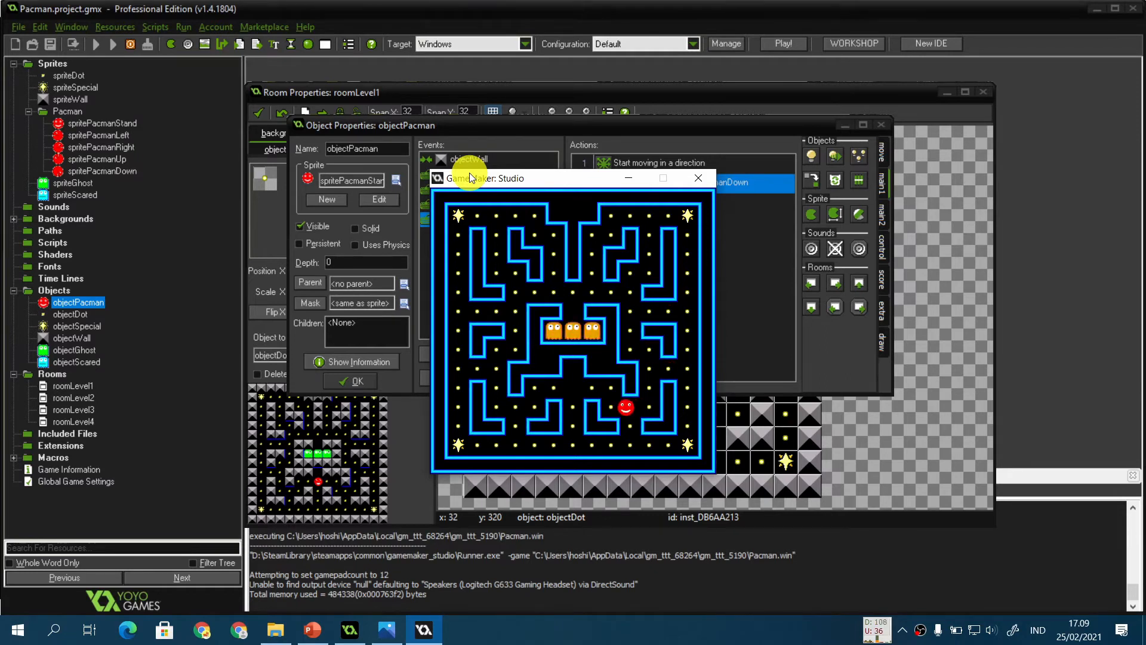
key("Left")
key("Right")
key("Left")
key("Right")
key("Left")
key("Right")
key("Left")
key("Right")
key("Right")
key("Left")
key("Right")
key("Right")
key("Left")
key("Down")
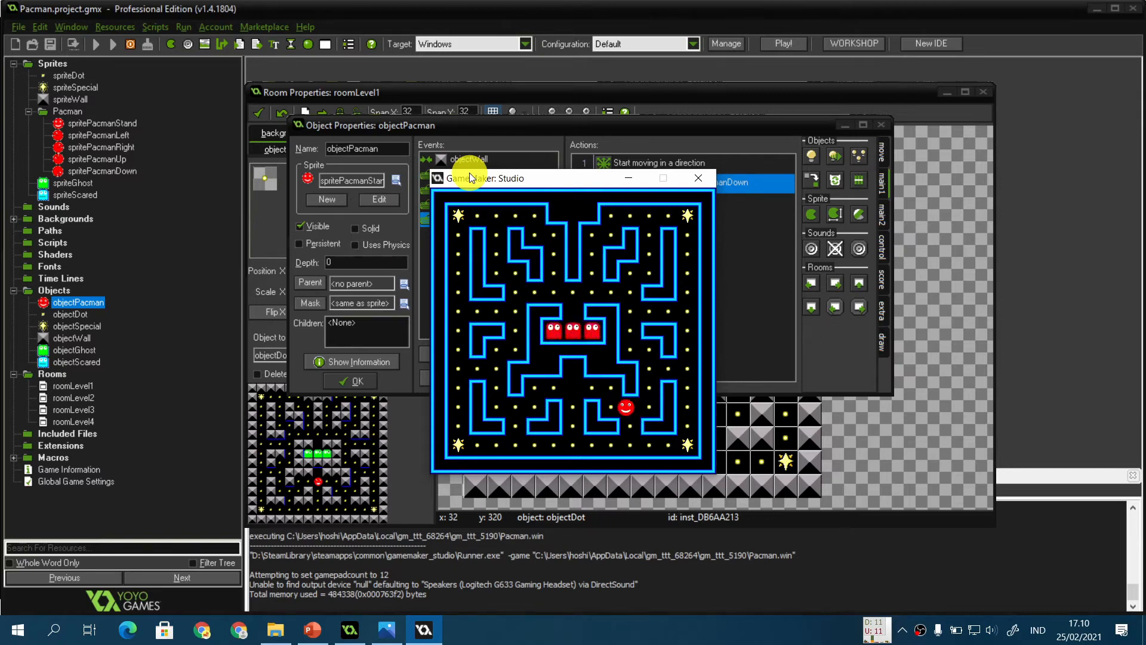
key("Left")
key("Up")
key("Left")
key("Up")
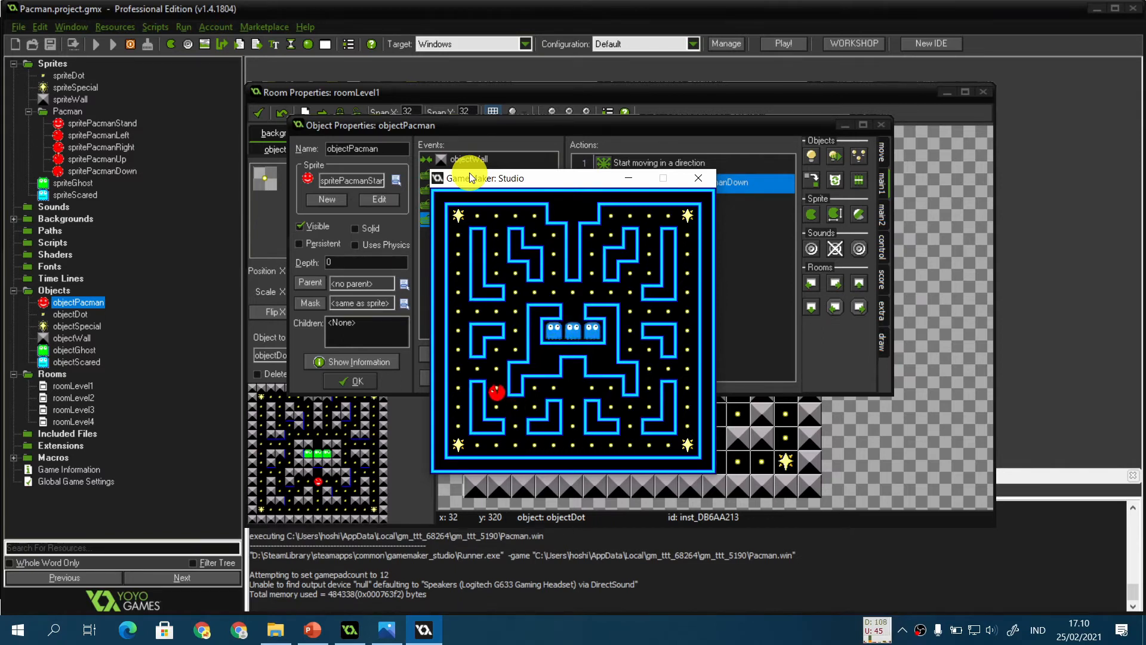
key("Right")
key("Up")
key("Right")
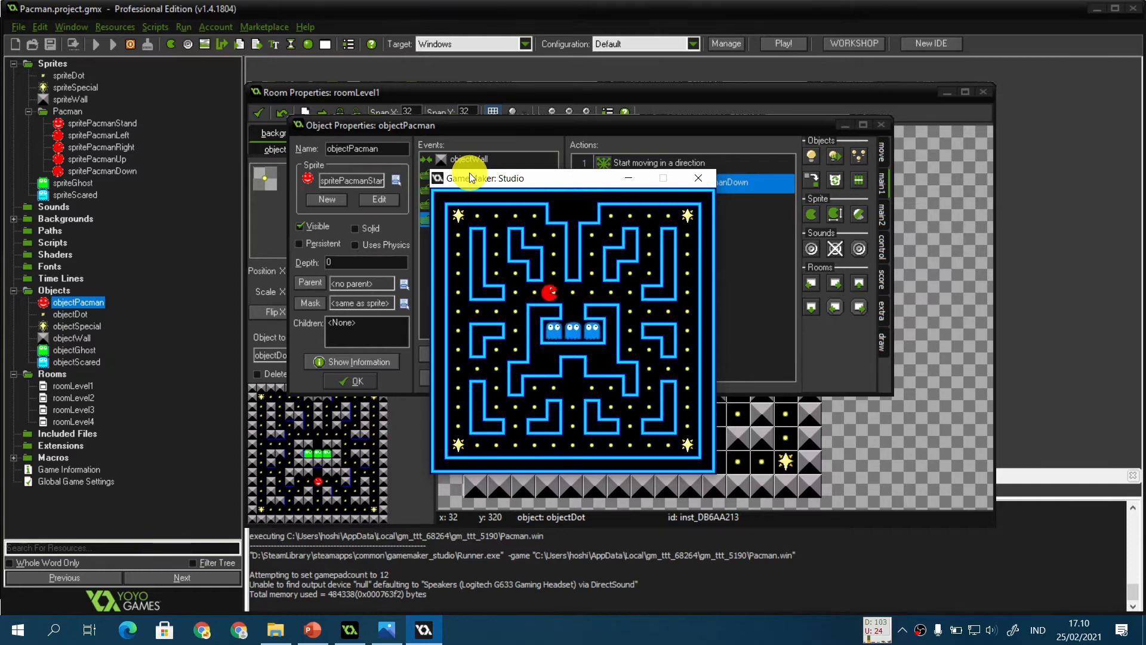
key("Up")
key("Left")
key("Left")
key("Down")
key("Left")
key("Down")
key("Right")
key("Up")
key("Right")
key("Up")
key("Left")
key("Down")
key("Left")
key("Up")
key("Left")
key("Up")
key("Left")
key("Down")
key("Right")
key("Down")
key("Up")
key("Down")
key("Up")
key("Down")
key("Up")
key("Down")
key("Up")
key("Left")
key("Right")
key("Left")
key("Right")
key("Up")
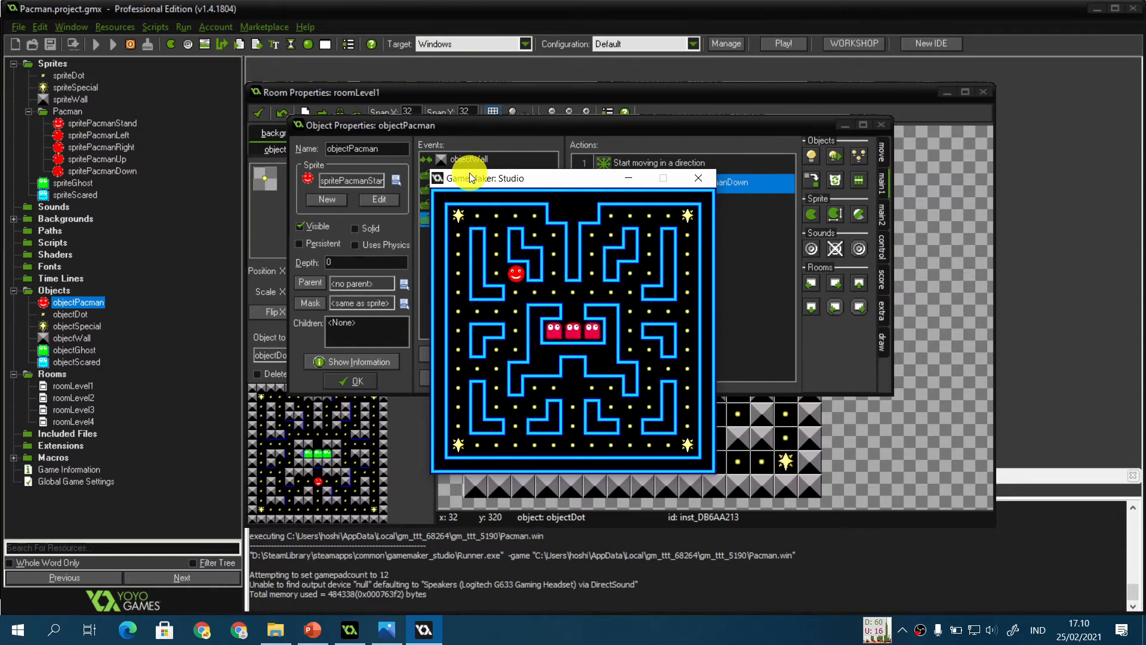
left_click(699, 178)
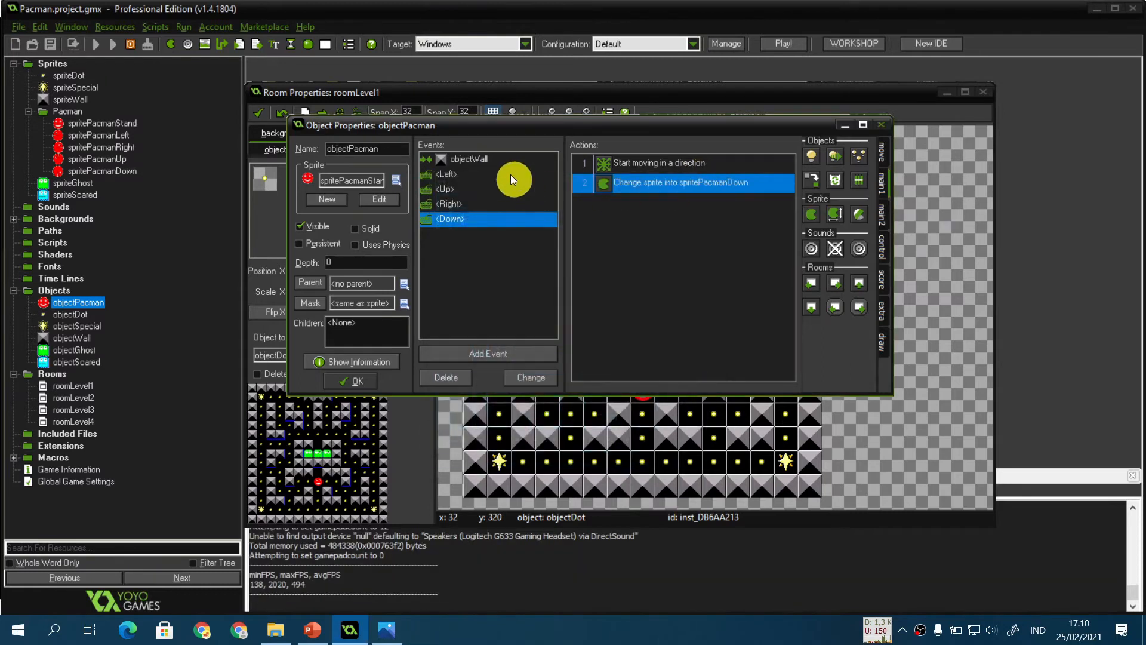
Step: Review the Move Fixed action settings in the Down and Right keyboard events
double_click(615, 163)
left_click(520, 357)
key("Return")
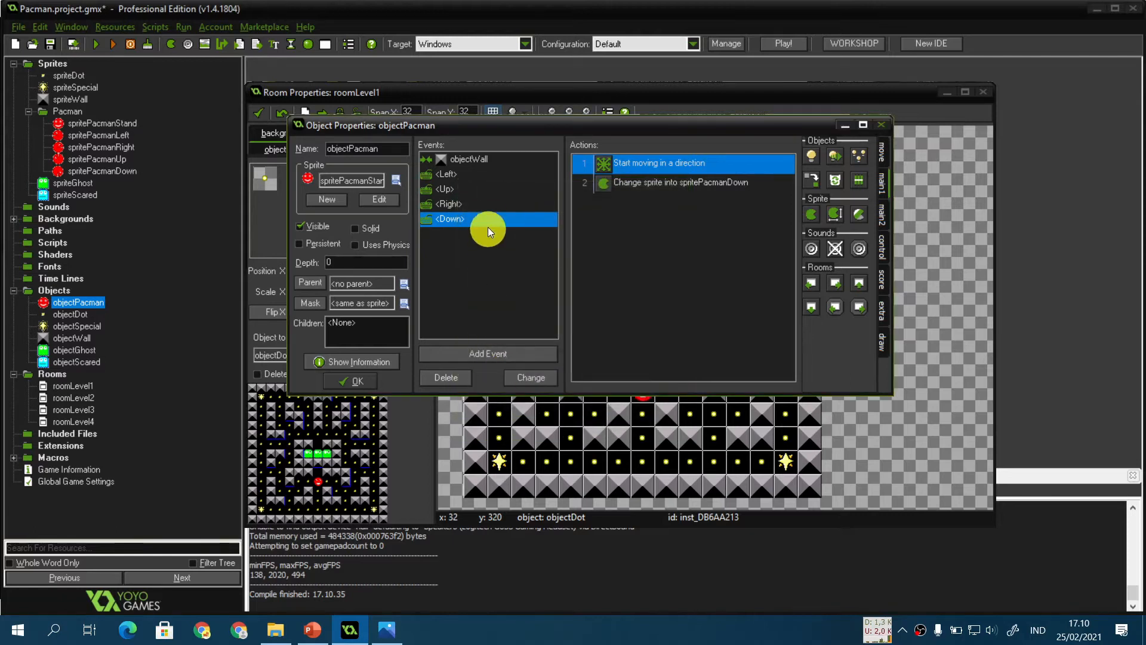
left_click(460, 203)
left_click(694, 165)
double_click(694, 165)
left_click(504, 353)
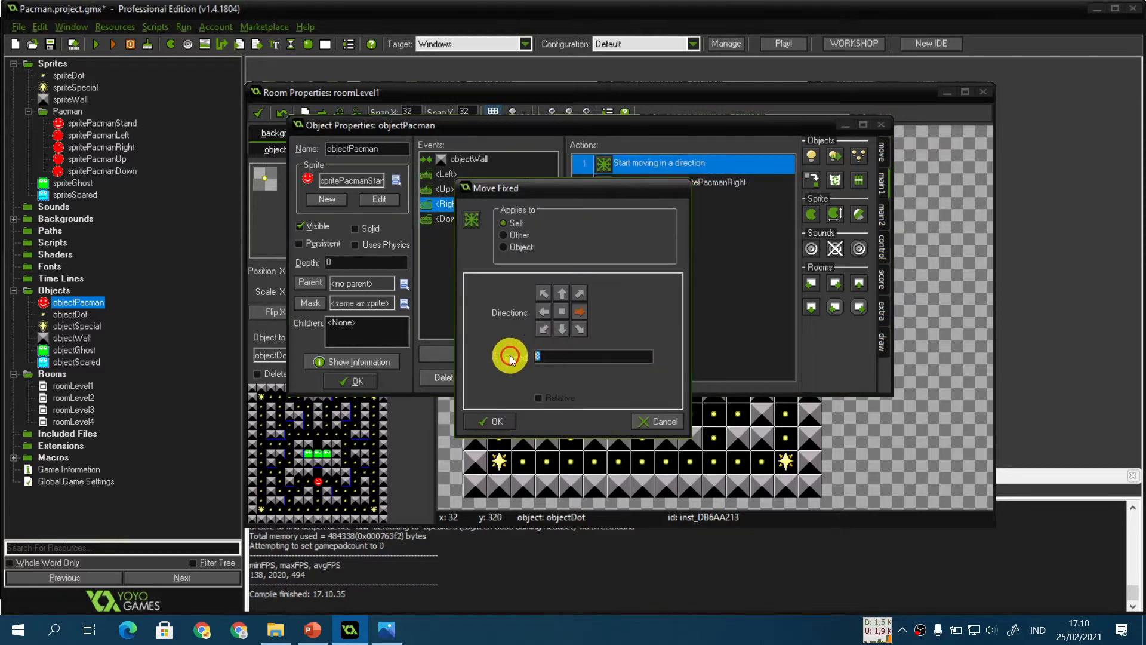
left_click(502, 420)
Step: Review the Move Fixed action settings in the Up and Left keyboard events
left_click(499, 188)
double_click(660, 163)
left_click(549, 358)
left_click(501, 420)
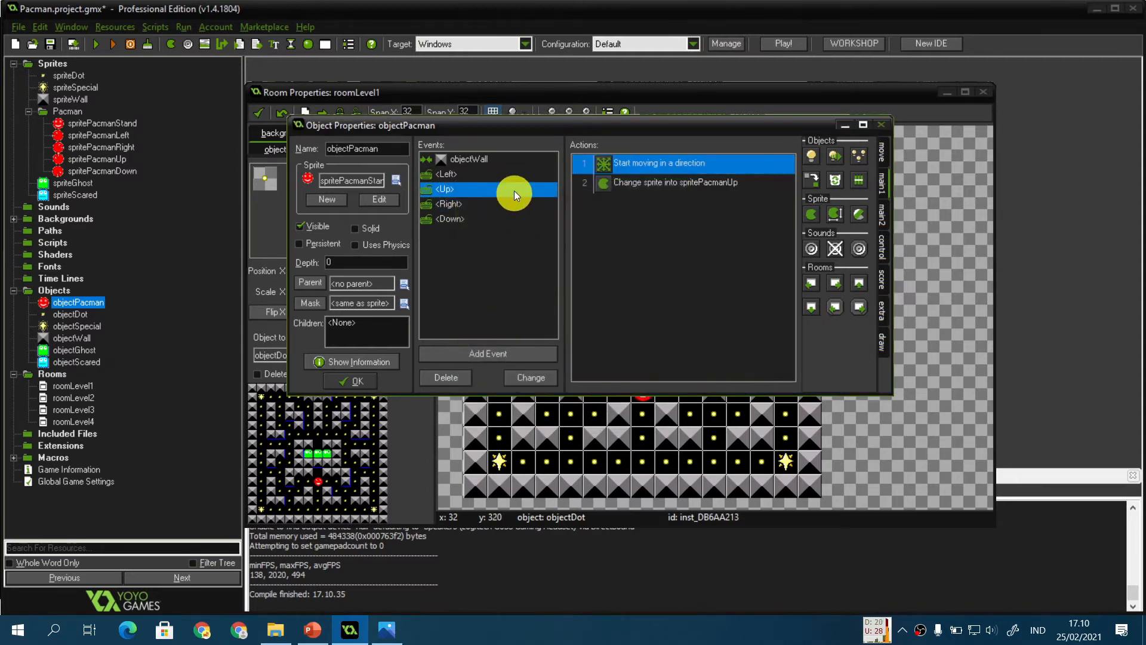
left_click(540, 173)
double_click(642, 163)
left_click(568, 356)
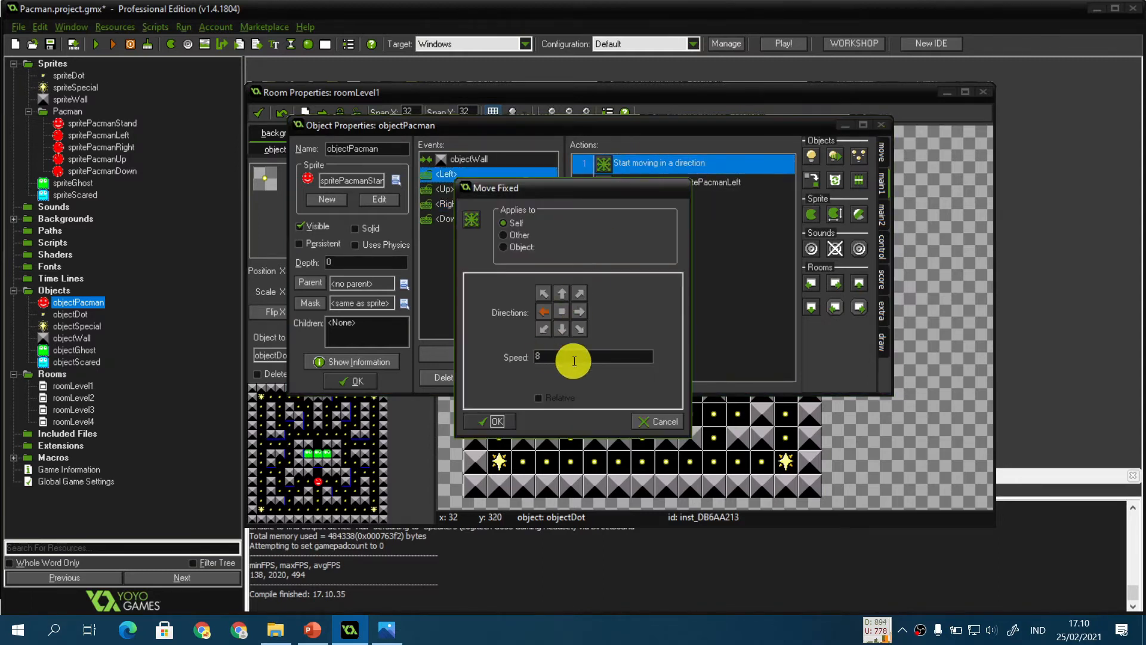
left_click(507, 424)
Step: Add a Create event to objectPacman with a Change Sprite action using spritePacmanStand at speed 0.5
left_click(501, 354)
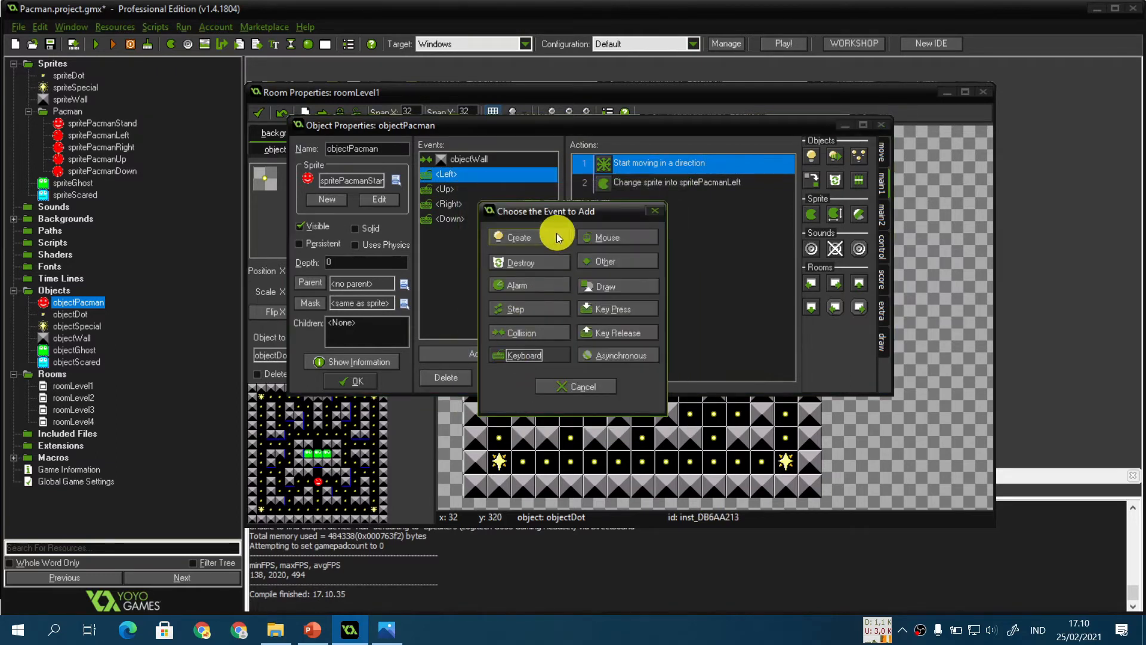
left_click(540, 236)
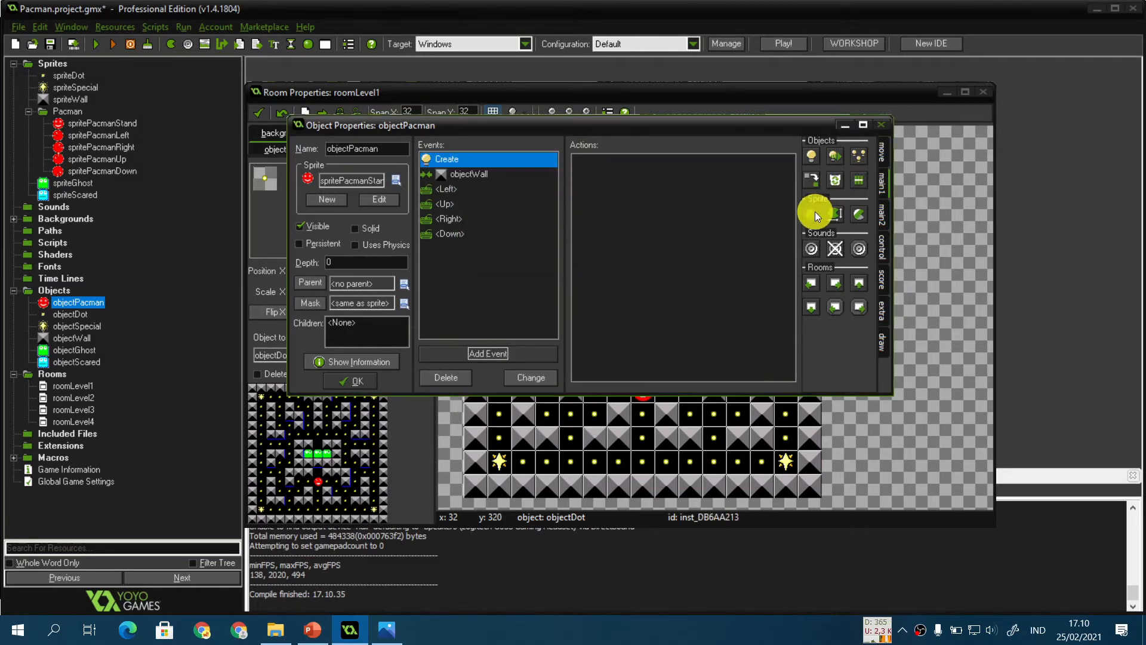
left_click_drag(733, 224, 734, 226)
left_click(558, 282)
mouse_move(644, 364)
left_click(717, 360)
left_click_drag(608, 321, 434, 315)
type("0.5")
key("Return")
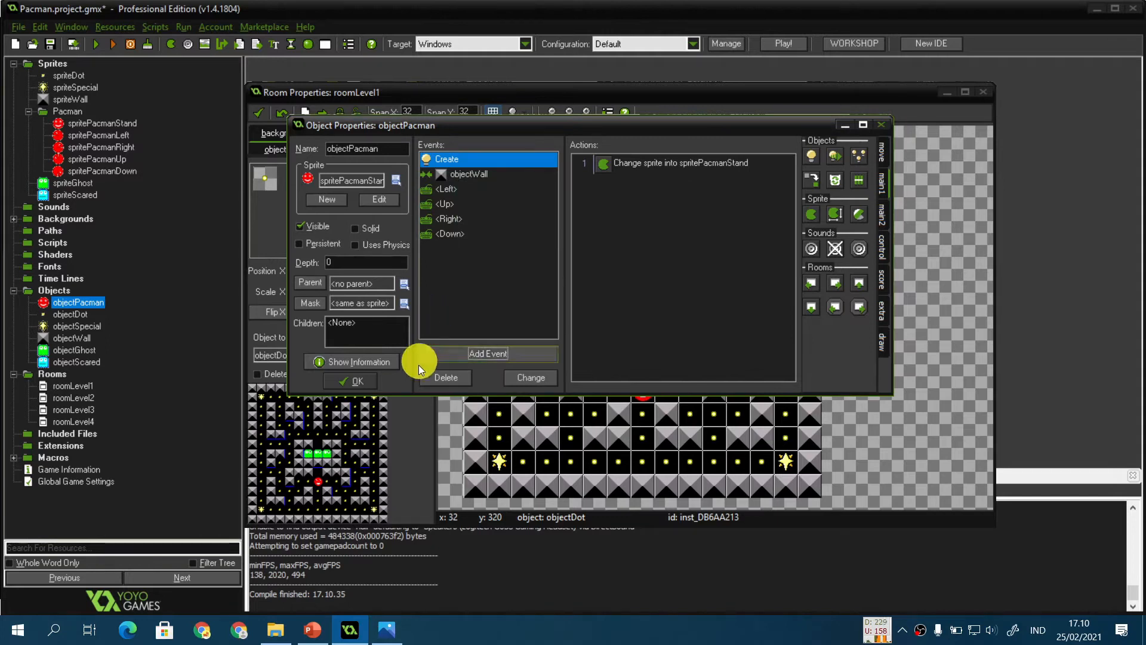
Step: Switch to the presentation and advance through the slides about the Pacman movement bug
left_click(316, 628)
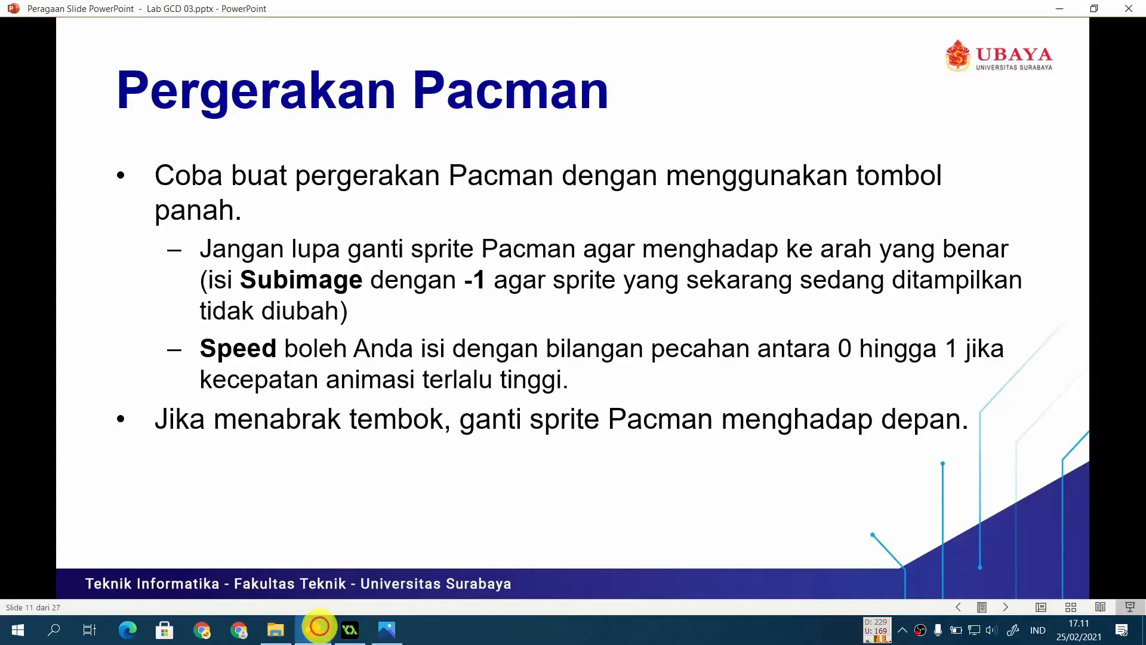
left_click(389, 437)
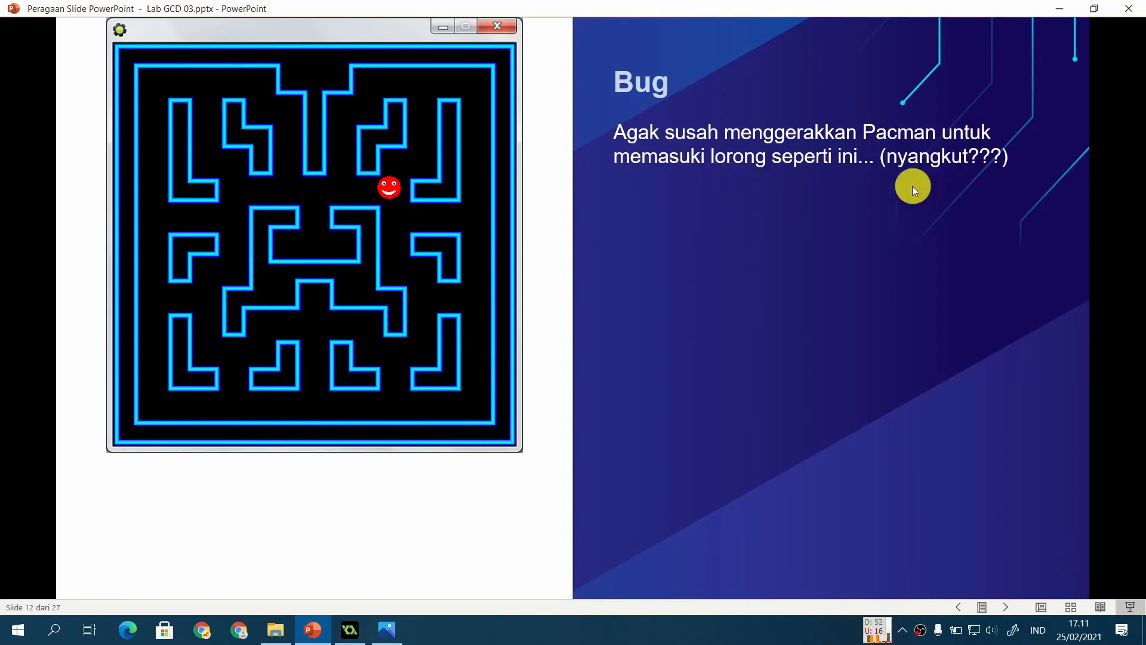
key("Right")
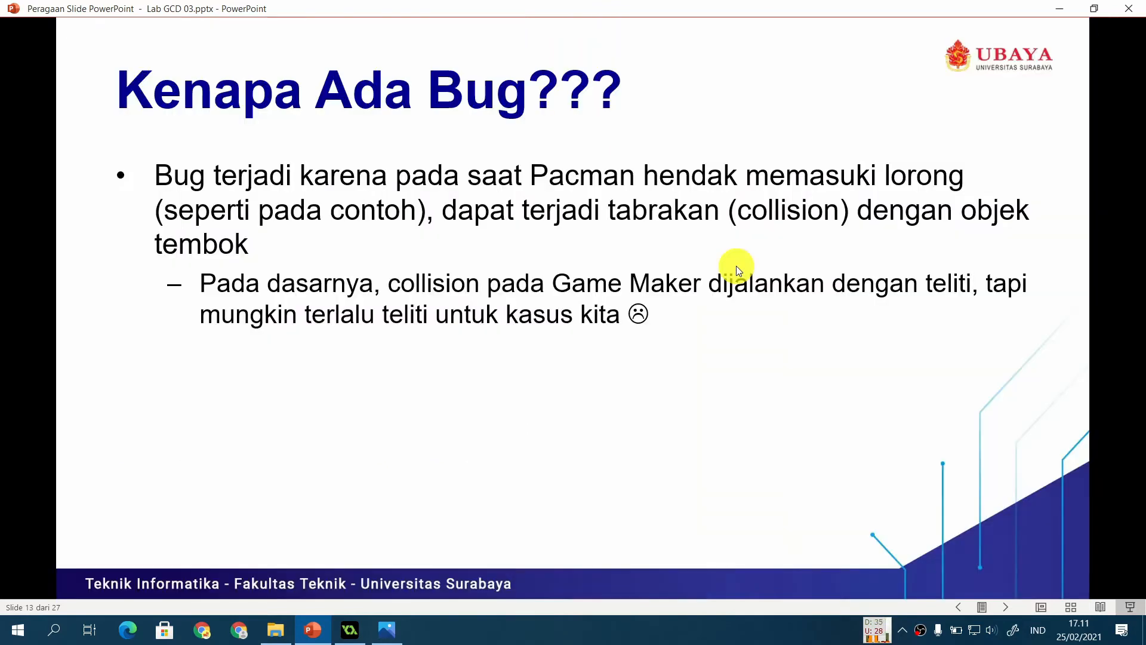
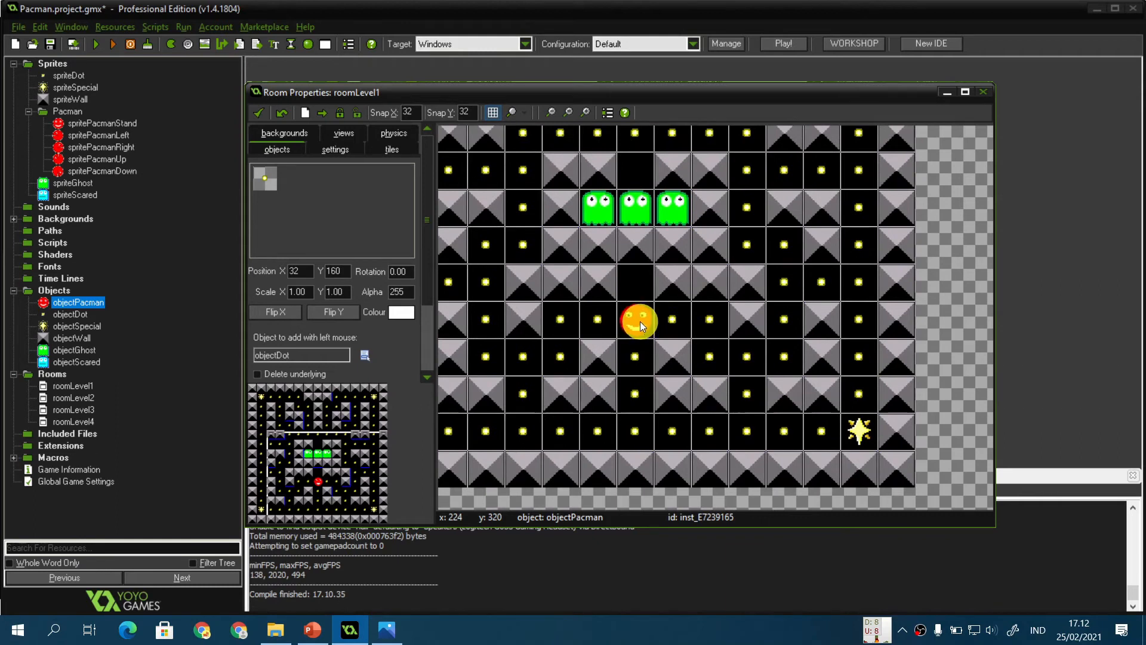
Step: Drag the Pacman instance along the corridor and up between the walls to demonstrate its collision positions
left_click(640, 321)
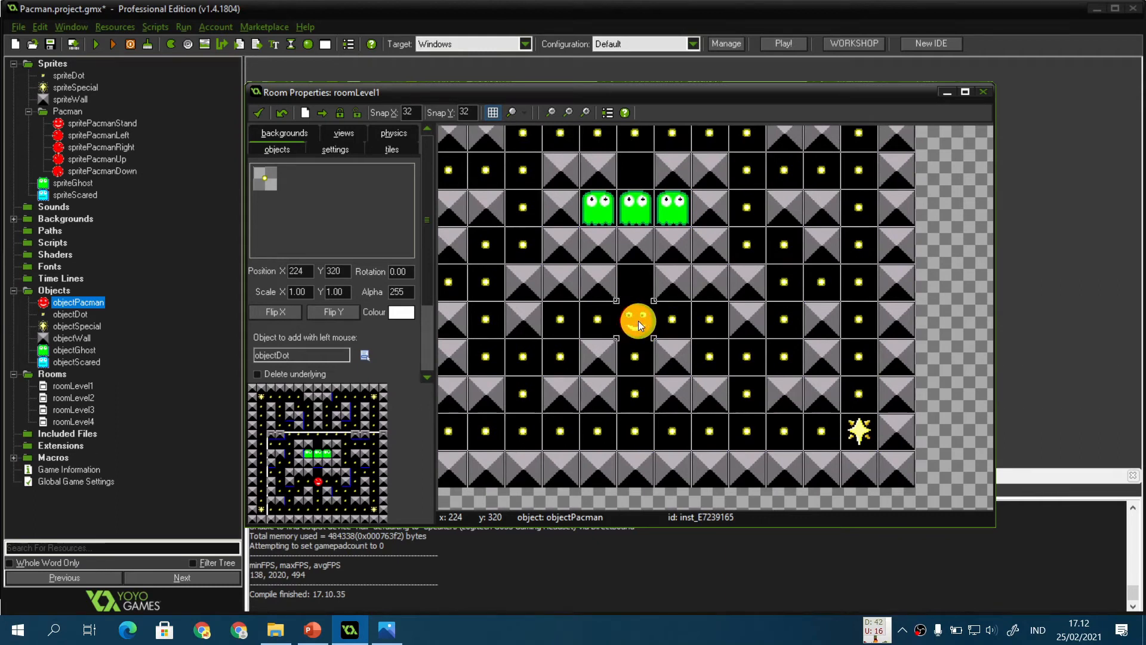
left_click_drag(639, 321, 857, 325)
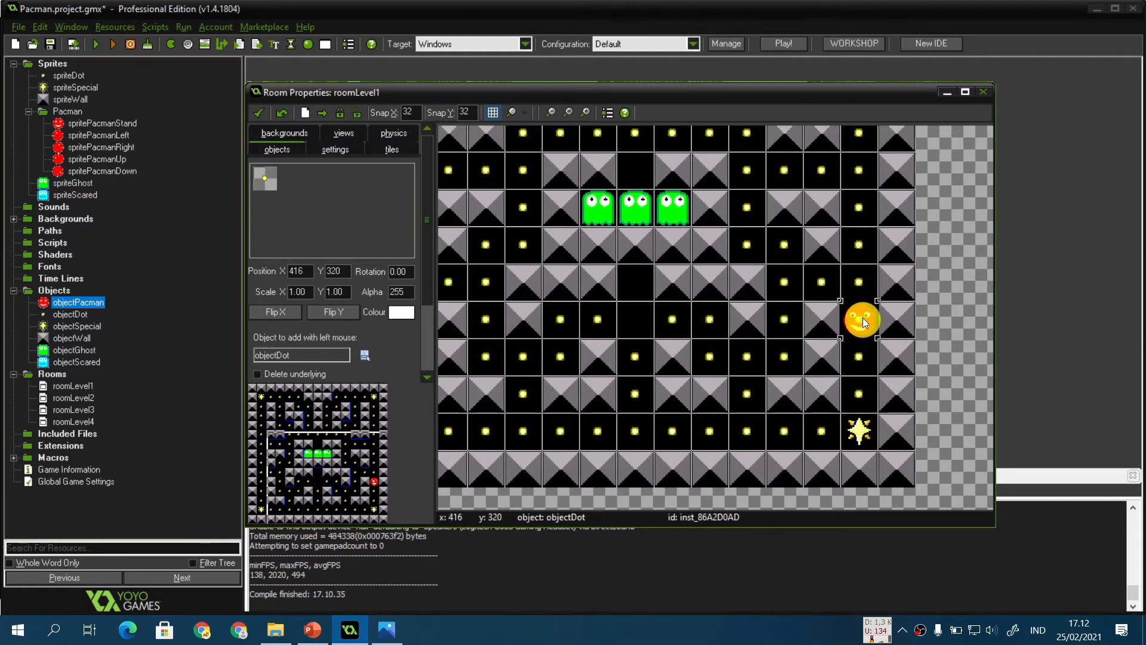
left_click_drag(864, 325, 866, 290)
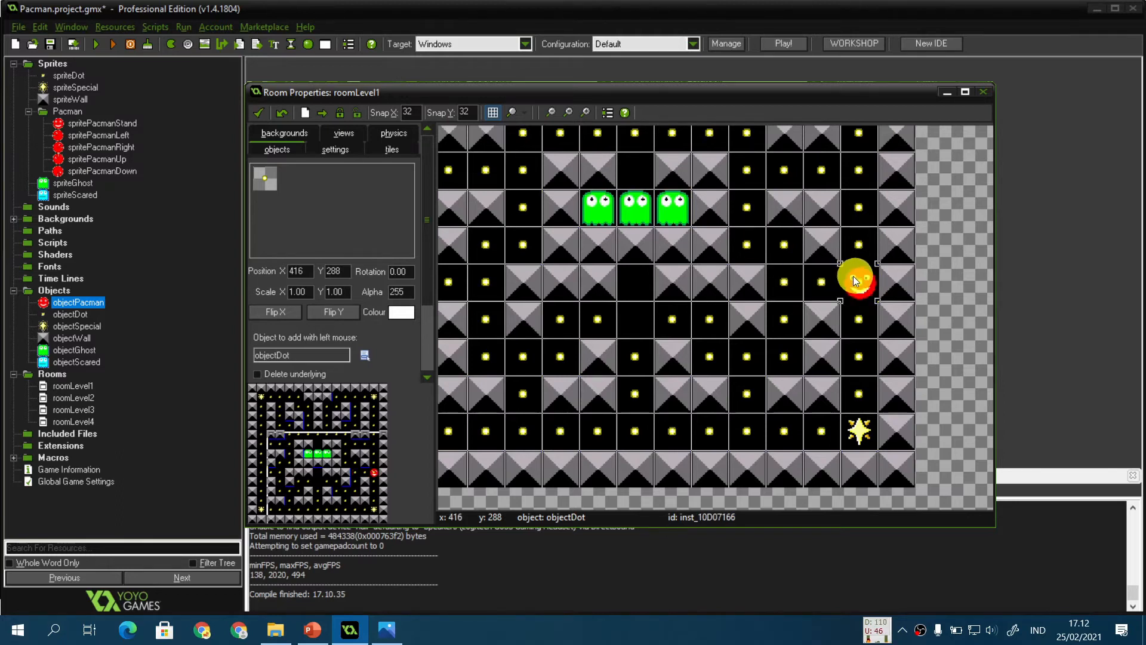
left_click_drag(804, 283, 863, 315)
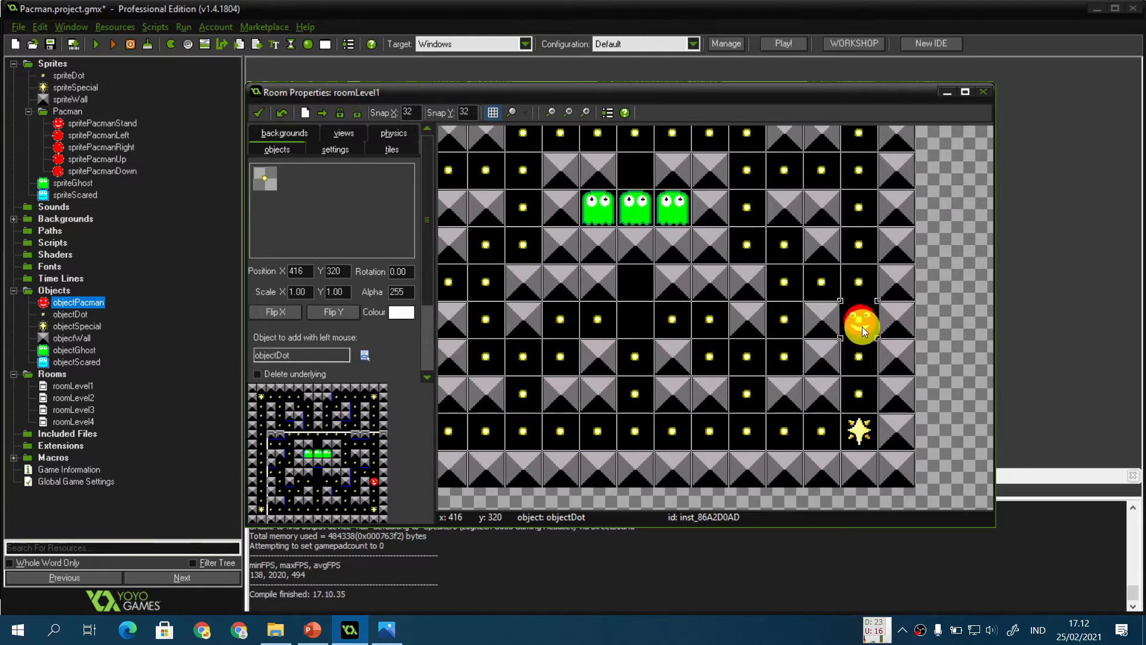
Step: Zoom into the room and move Pacman to off-grid positions beside the wall corridor to demonstrate misalignment
scroll(862, 327, "up", 2, "ctrl")
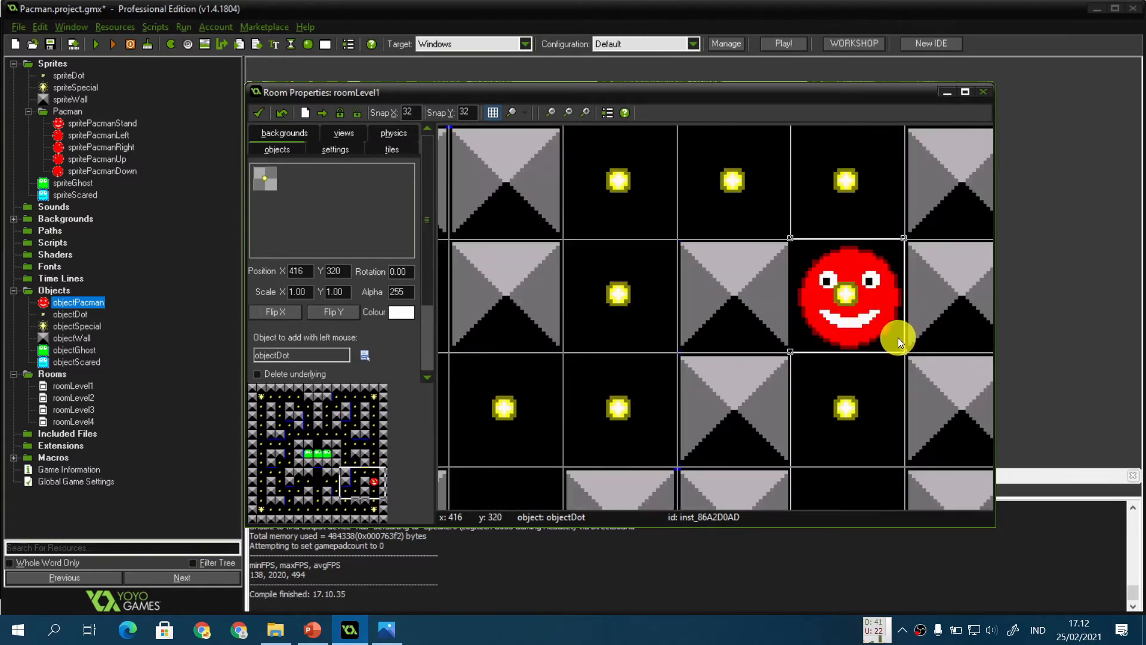
middle_click_drag(895, 339, 804, 395)
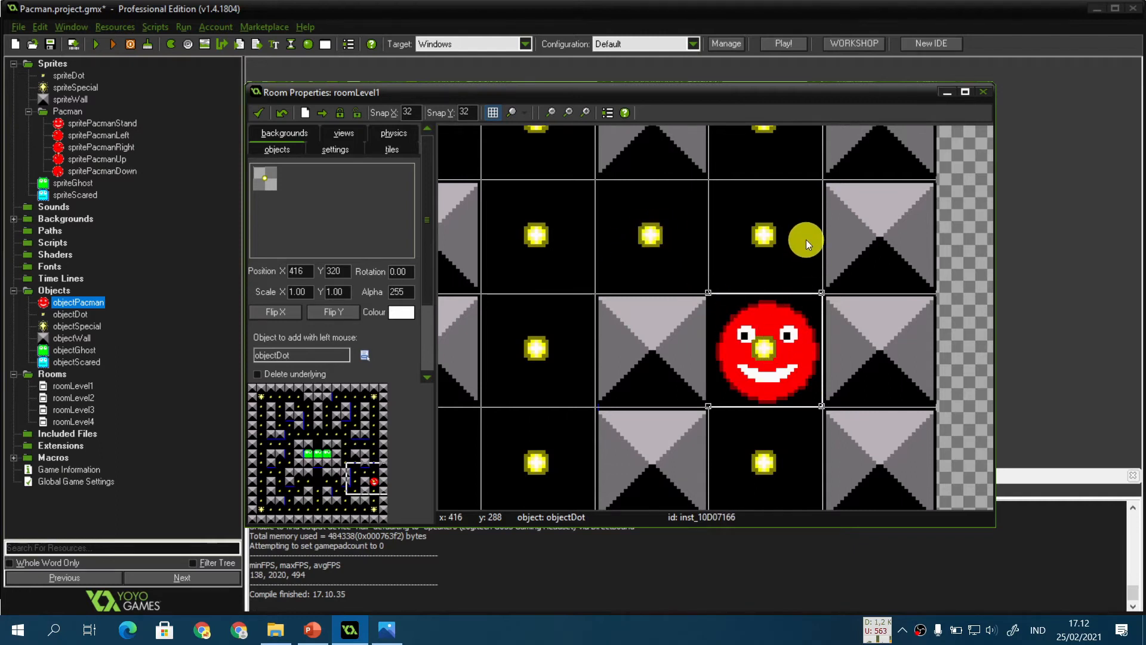
middle_click_drag(806, 239, 792, 317)
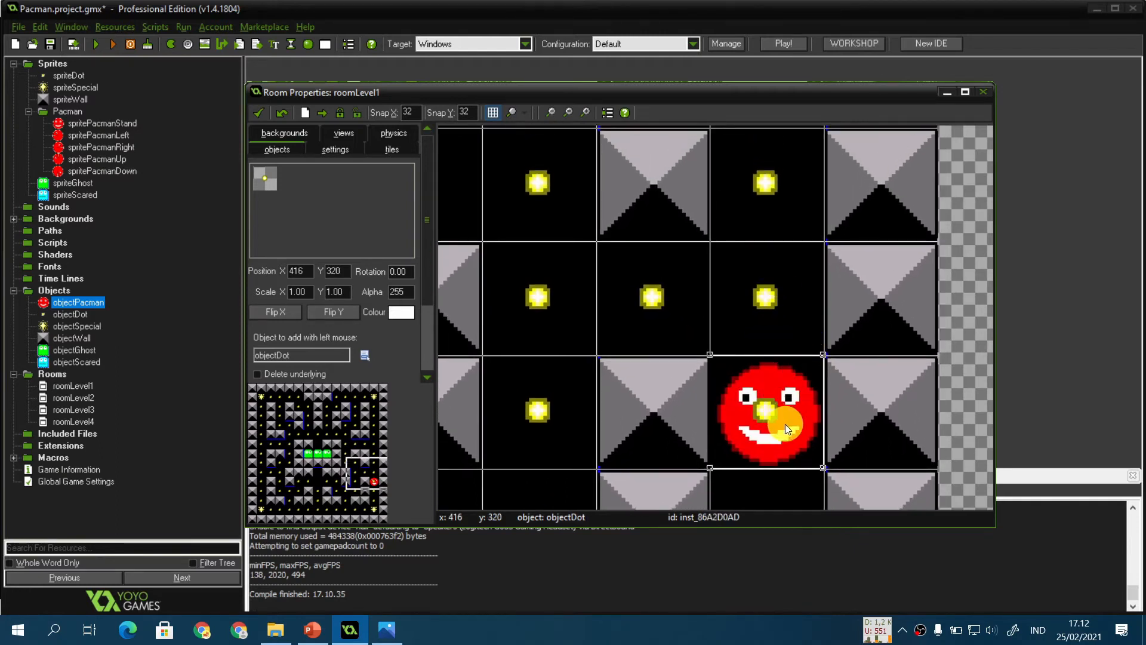
left_click_drag(785, 428, 791, 262)
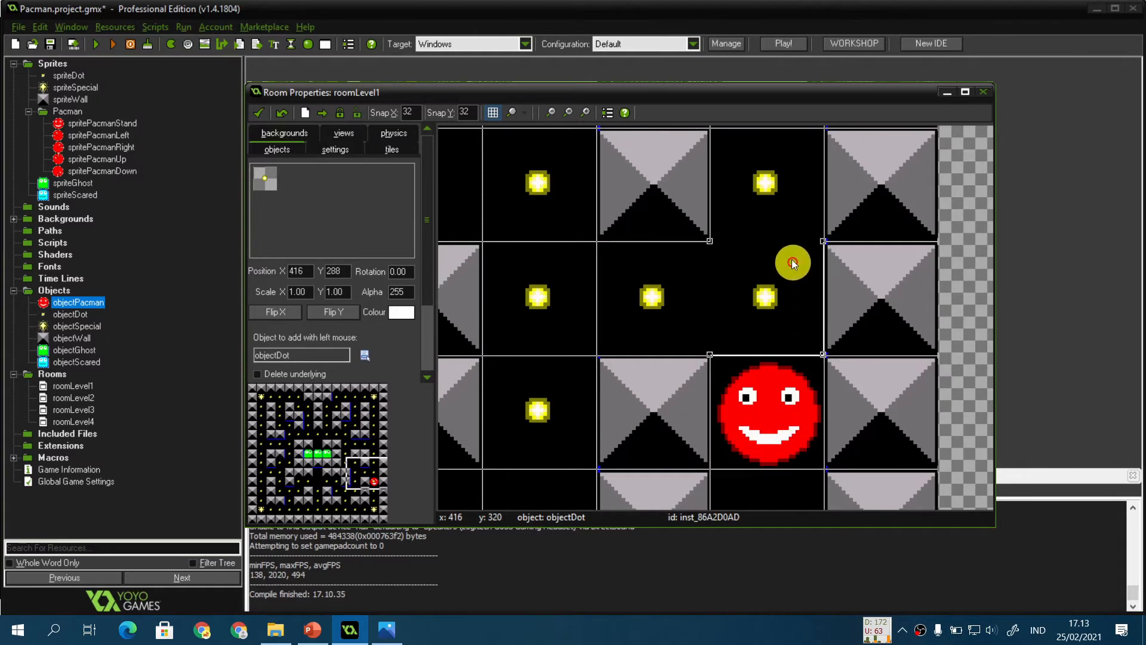
left_click_drag(798, 406, 829, 254)
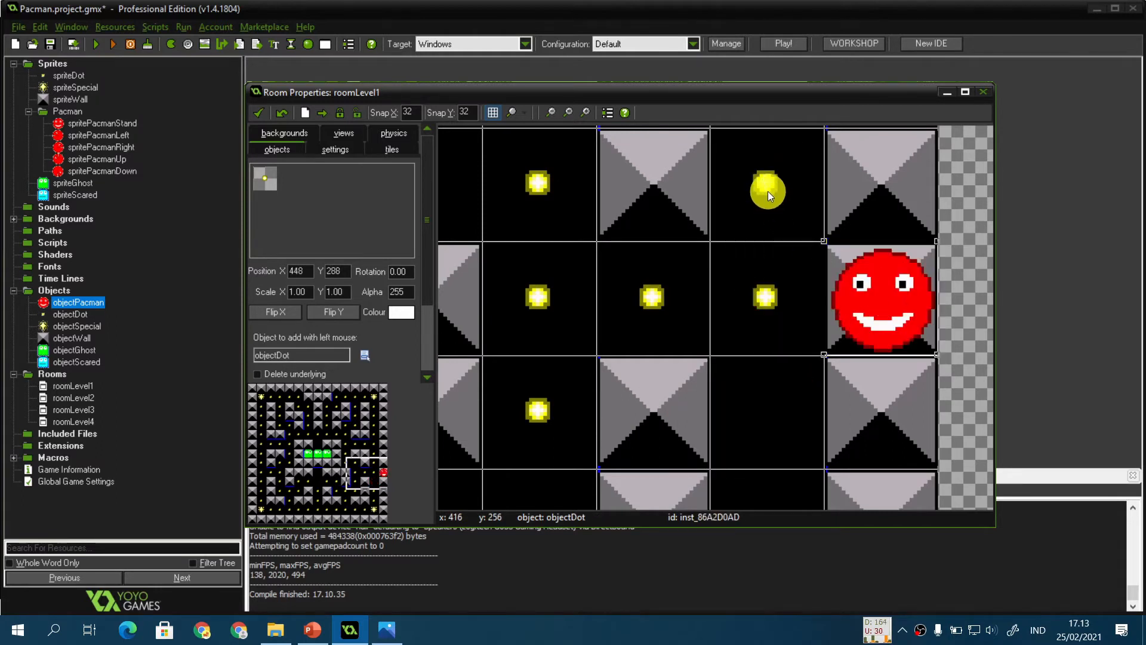
left_click_drag(767, 191, 769, 406)
left_click_drag(873, 312, 782, 291)
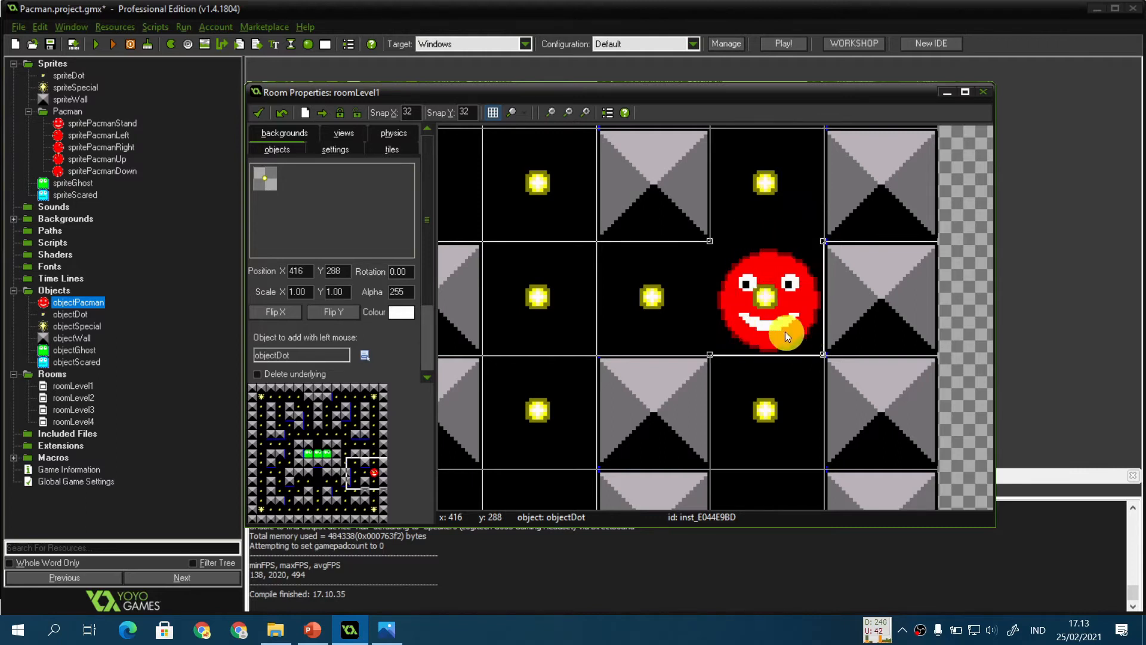
left_click_drag(786, 331, 838, 328)
left_click_drag(768, 323, 919, 396)
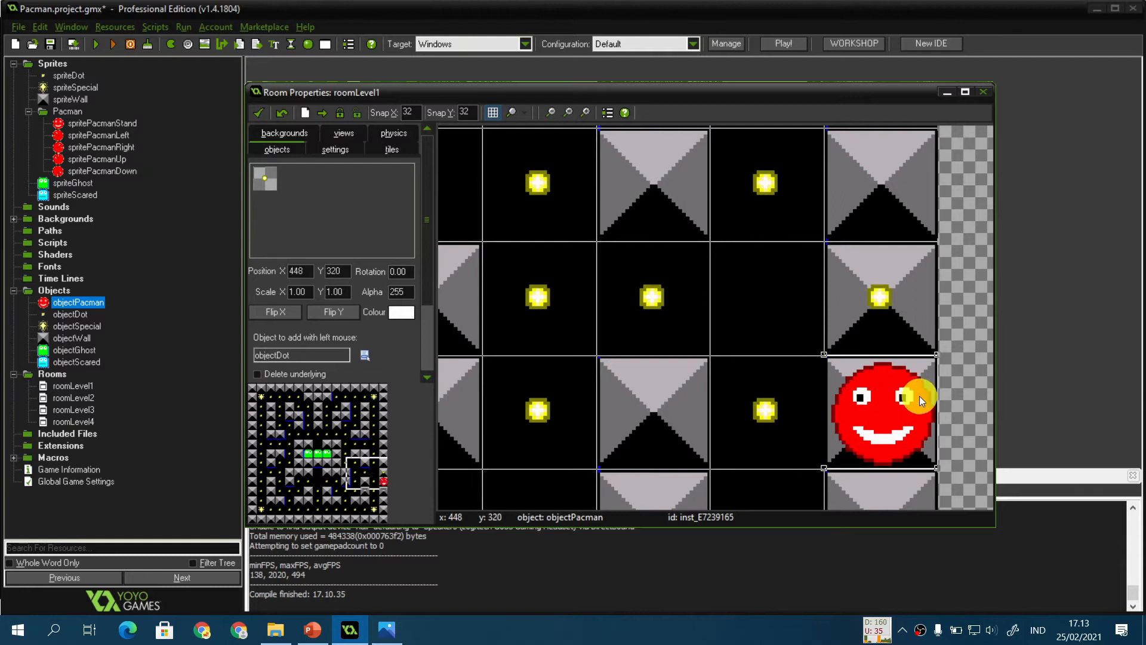
left_click(821, 304)
left_click_drag(836, 375, 749, 288)
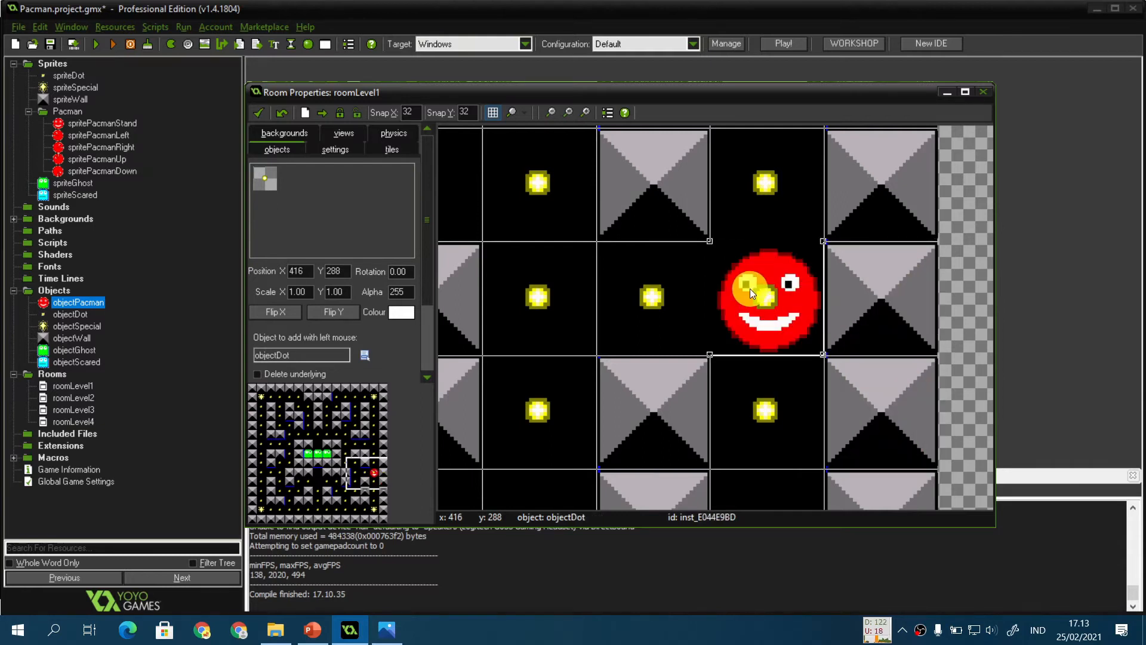
mouse_move(750, 289)
left_mouse_down()
mouse_move(750, 203)
mouse_move(745, 260)
mouse_move(618, 277)
mouse_move(708, 284)
mouse_move(530, 292)
mouse_move(764, 298)
left_mouse_up()
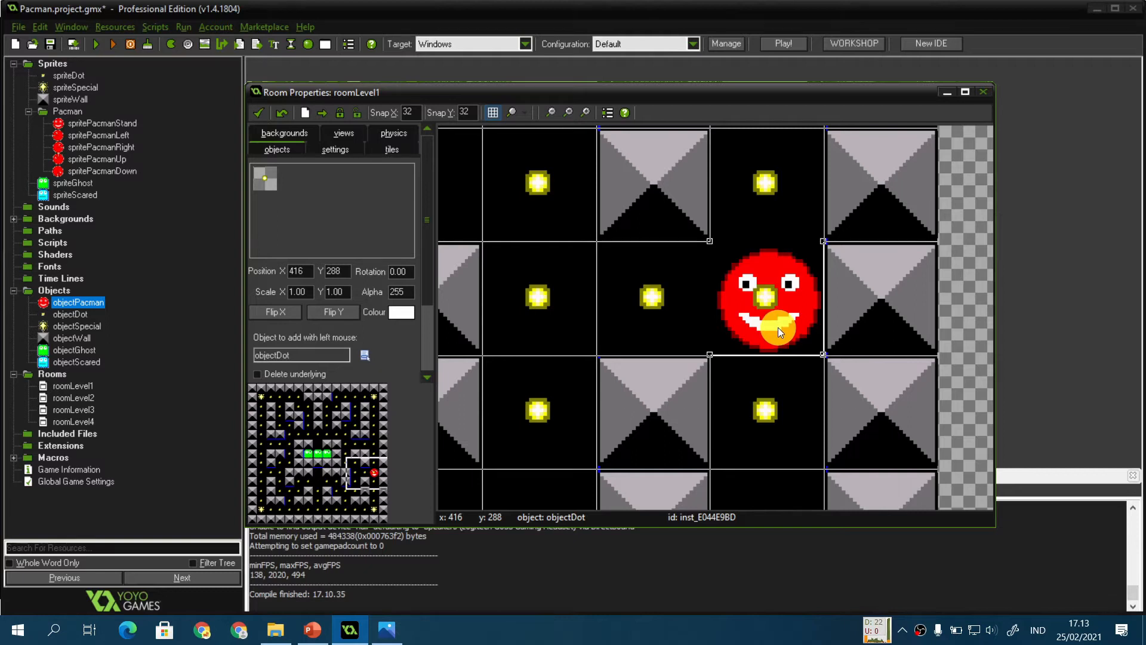
left_click_drag(779, 327, 711, 299)
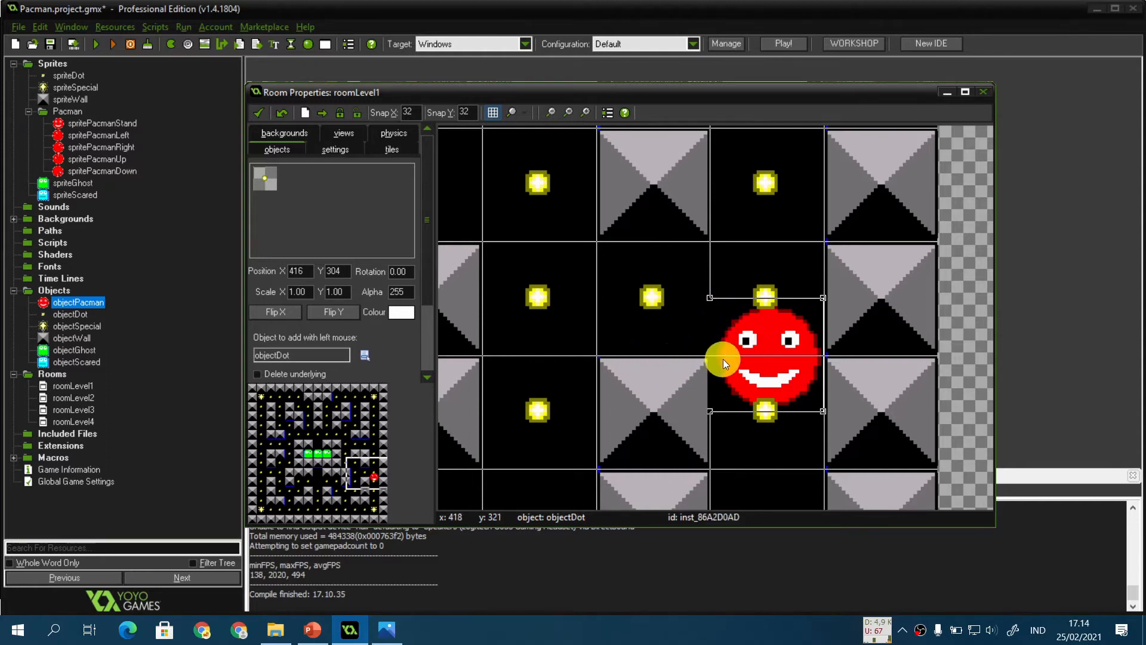
Step: Shift Pacman by half a cell between corridor openings to show it overlapping the walls
left_click(734, 329)
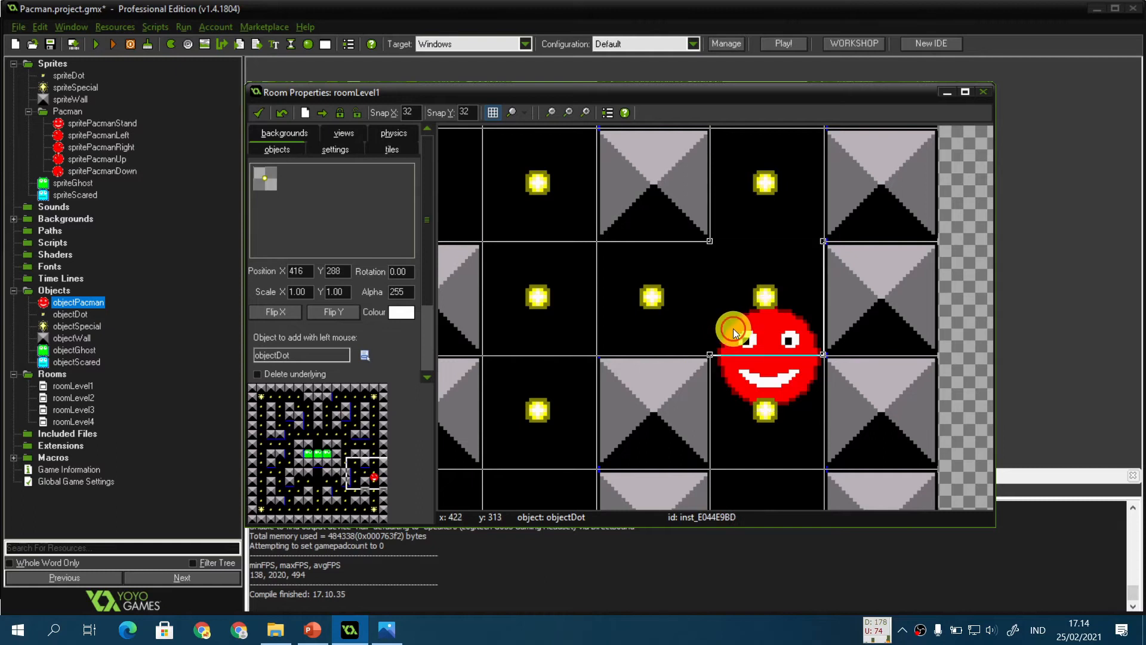
left_click(755, 345)
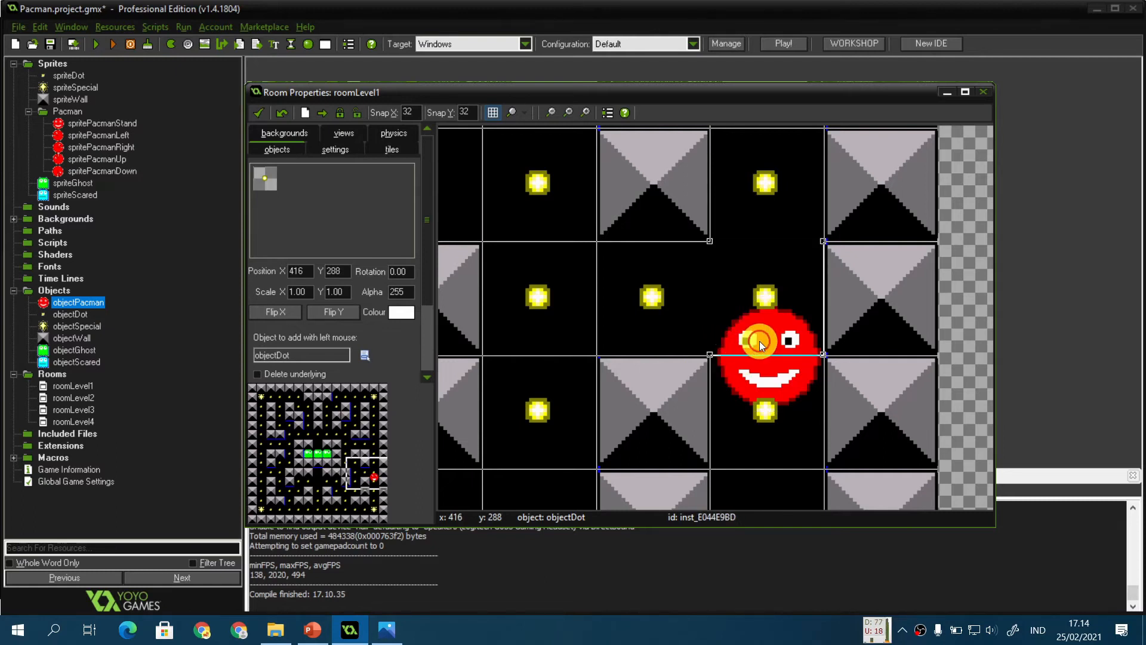
left_click_drag(760, 338, 955, 335)
left_click(785, 350)
left_click(779, 359, "ctrl")
left_click(778, 339)
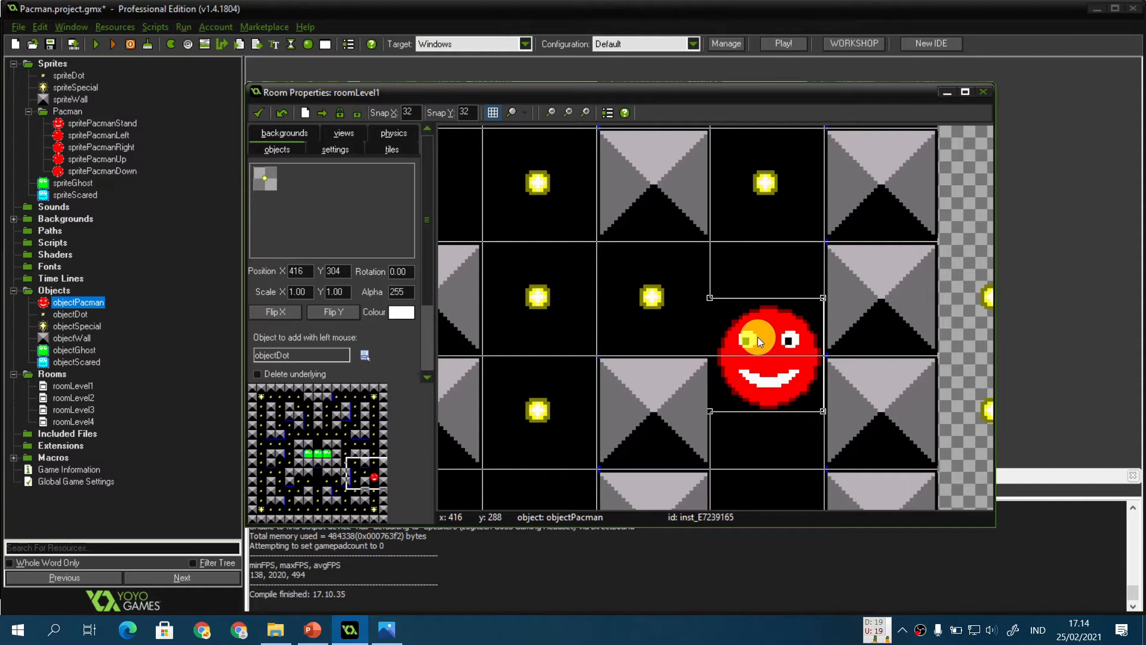
left_click_drag(758, 338, 754, 314)
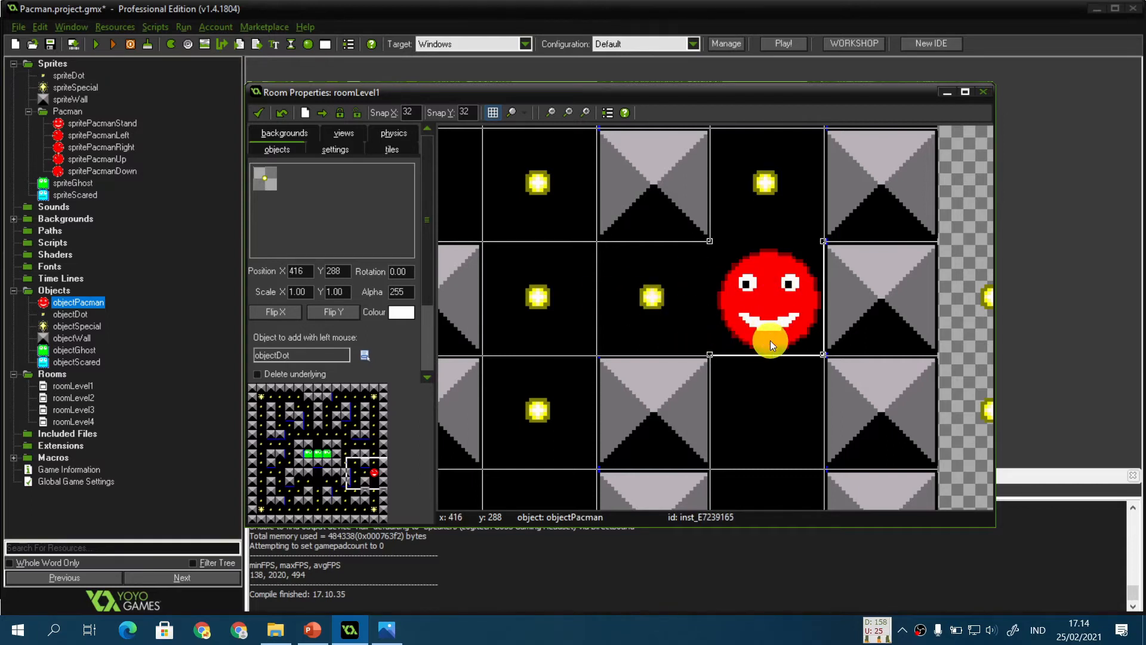
left_click_drag(770, 340, 711, 322, "alt")
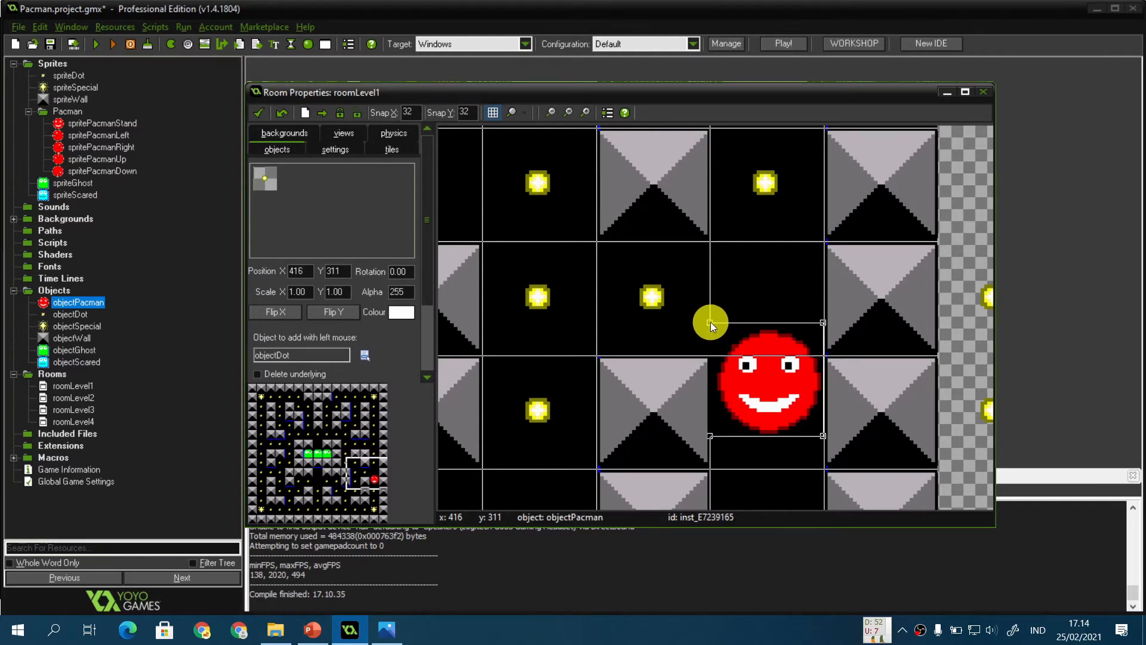
left_click_drag(710, 321, 679, 266, "alt")
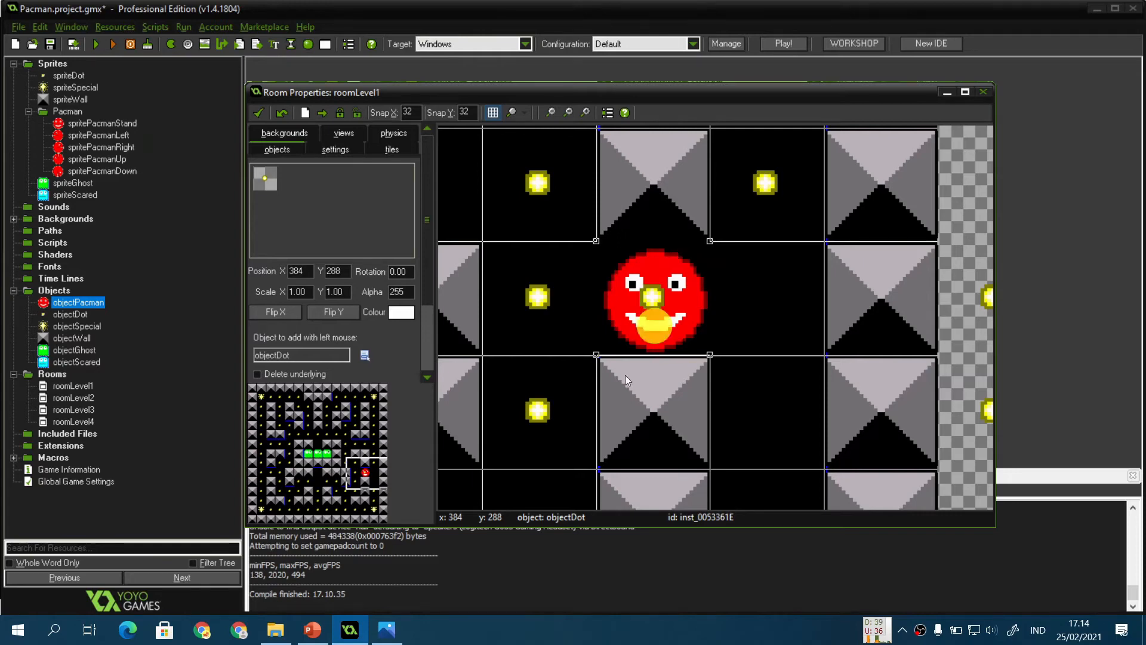
Step: Check the Solusi slide in the presentation, then return to the room editor
left_click(313, 630)
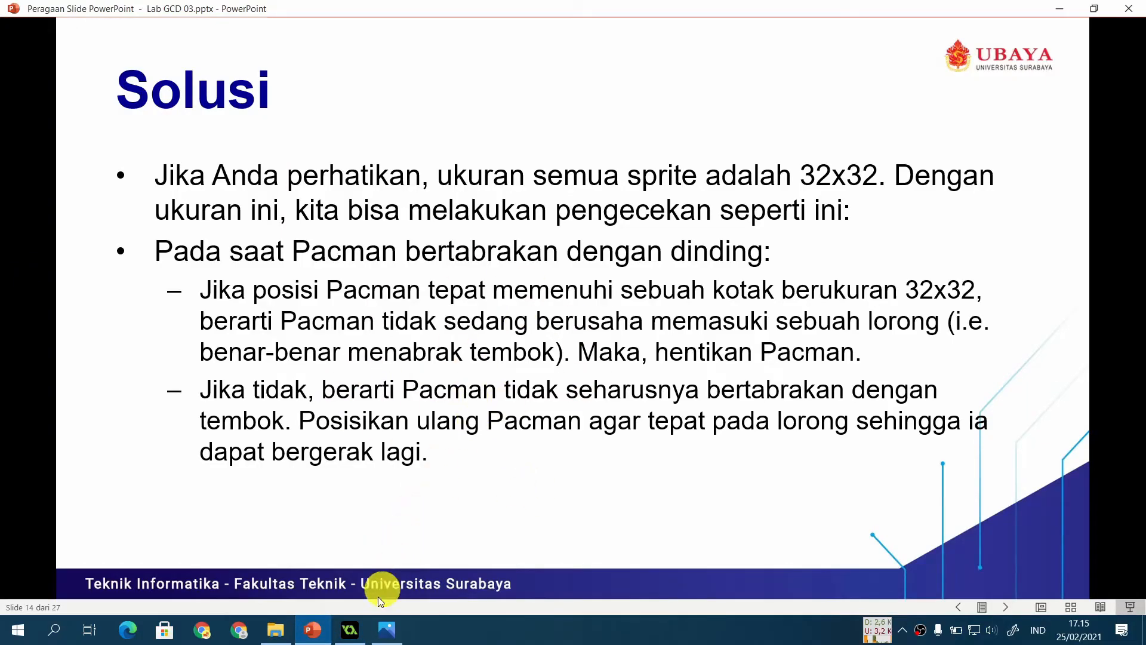
left_click(350, 630)
scroll(855, 370, "down", 1)
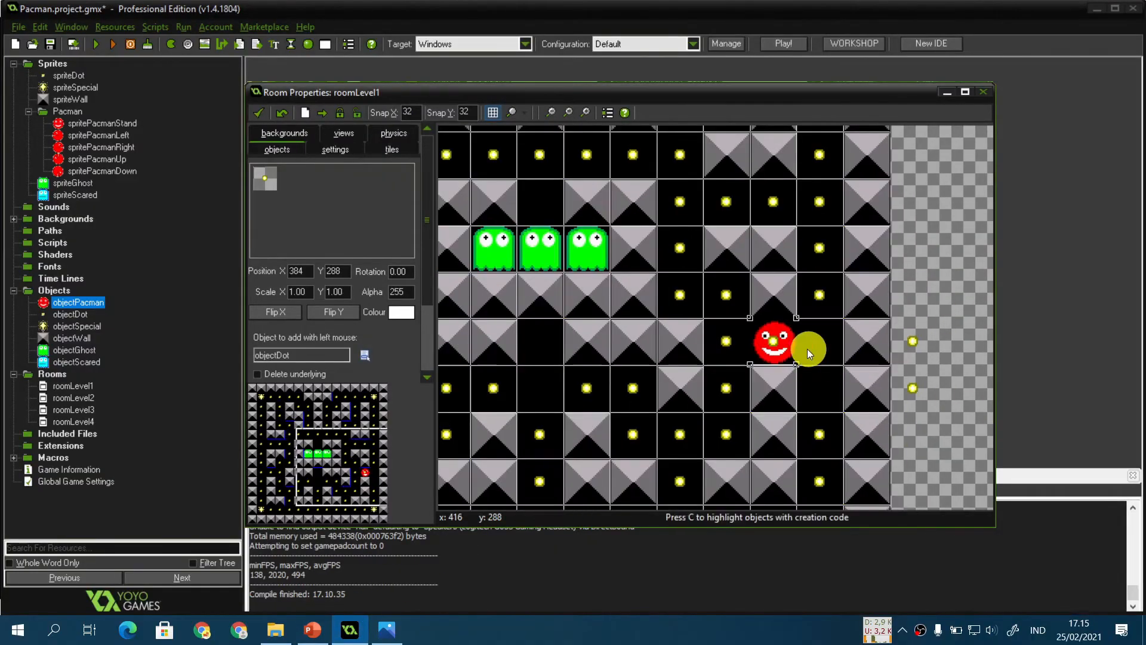
Step: Move Pacman back to its starting cell and return the stray dots into the corridor cells
left_click(720, 394)
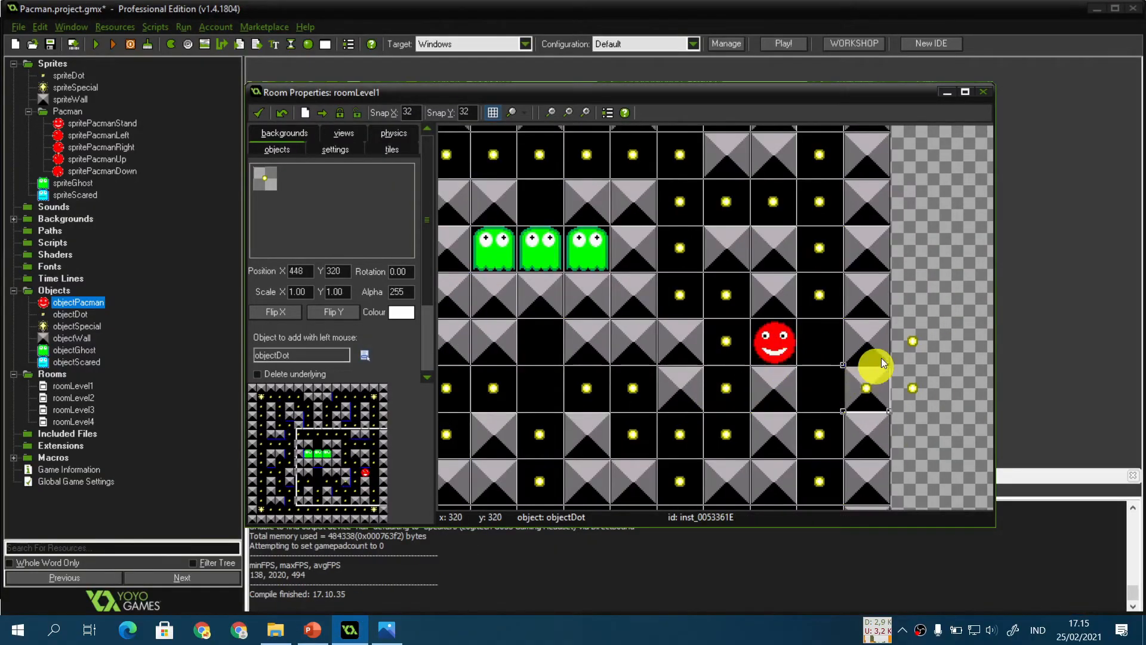
left_click(916, 313)
left_click(776, 342)
left_click_drag(778, 343, 541, 388)
left_click(912, 298)
left_click_drag(911, 298, 755, 355)
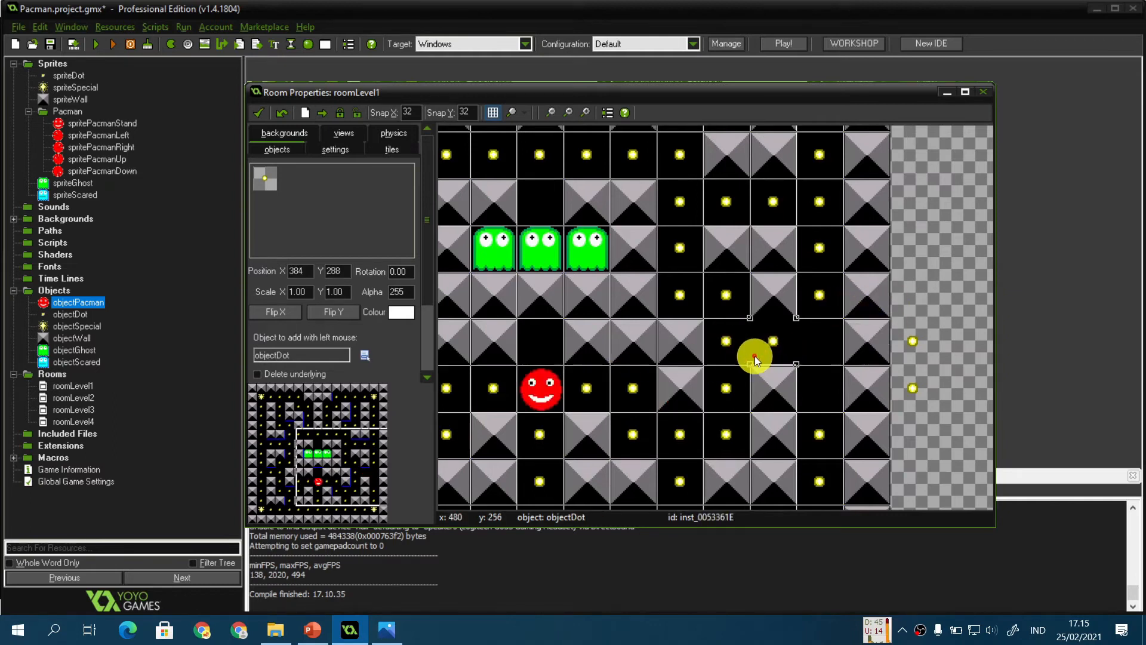
left_click_drag(912, 342, 848, 354)
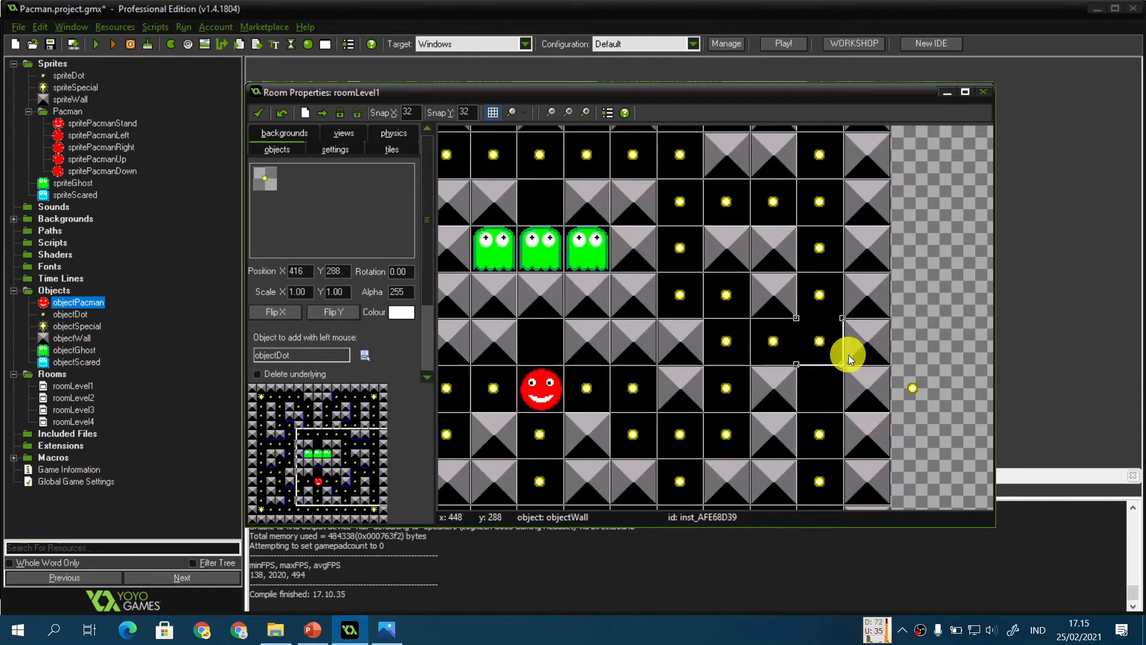
left_click_drag(913, 388, 836, 396)
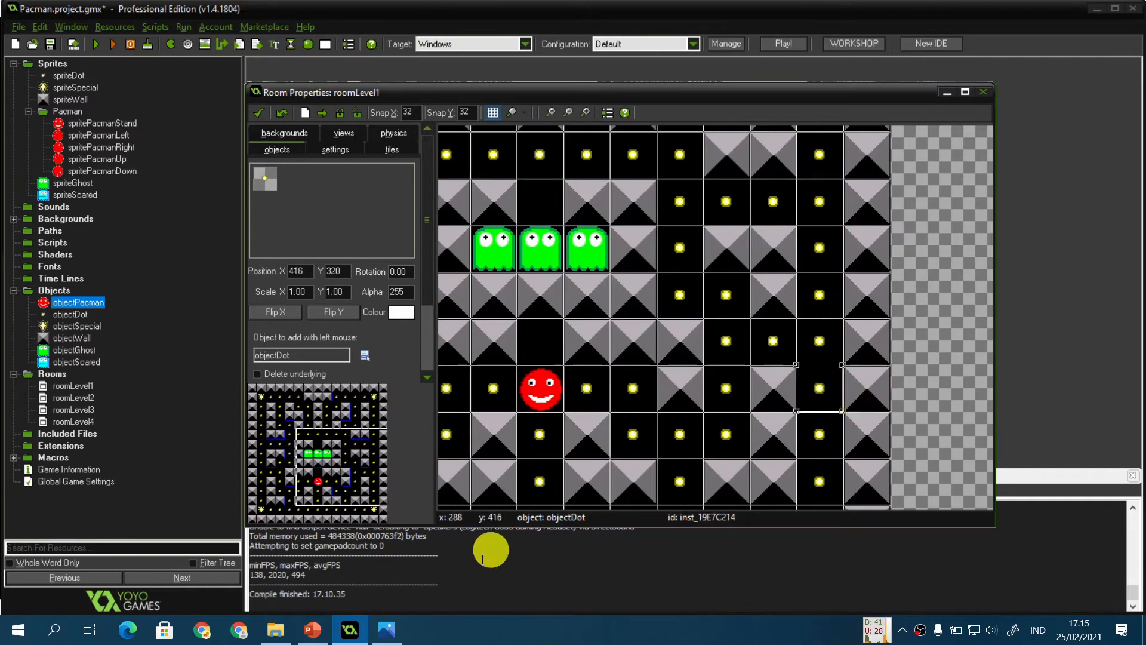
Step: Advance the presentation to the Implementasi slide and return to GameMaker
left_click(312, 630)
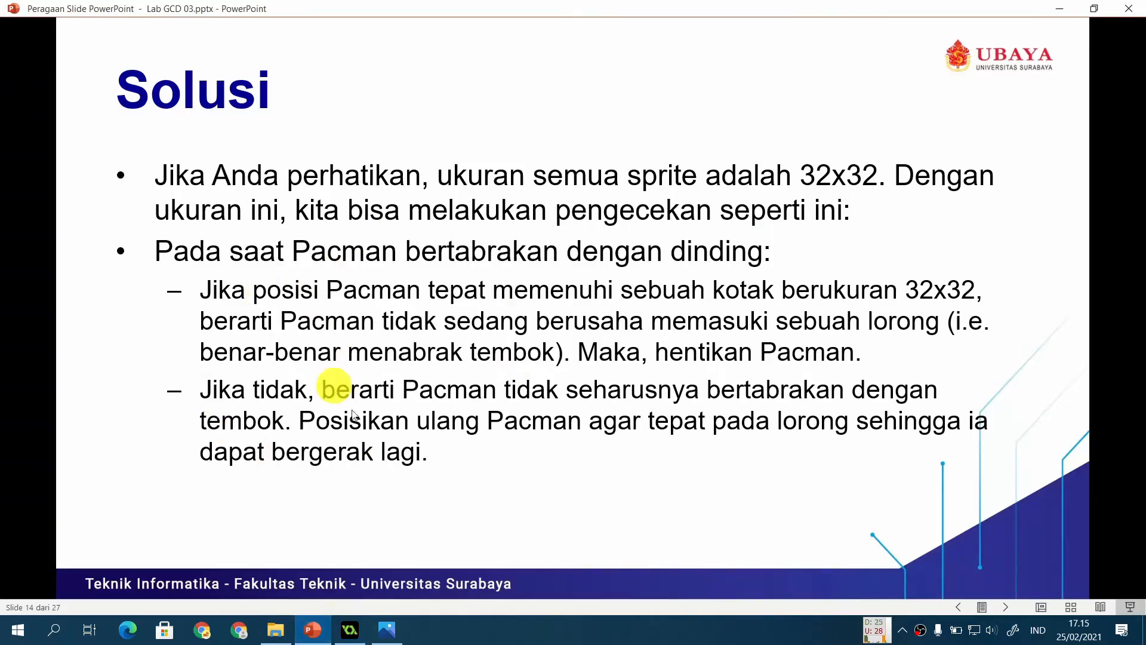
left_click(550, 453)
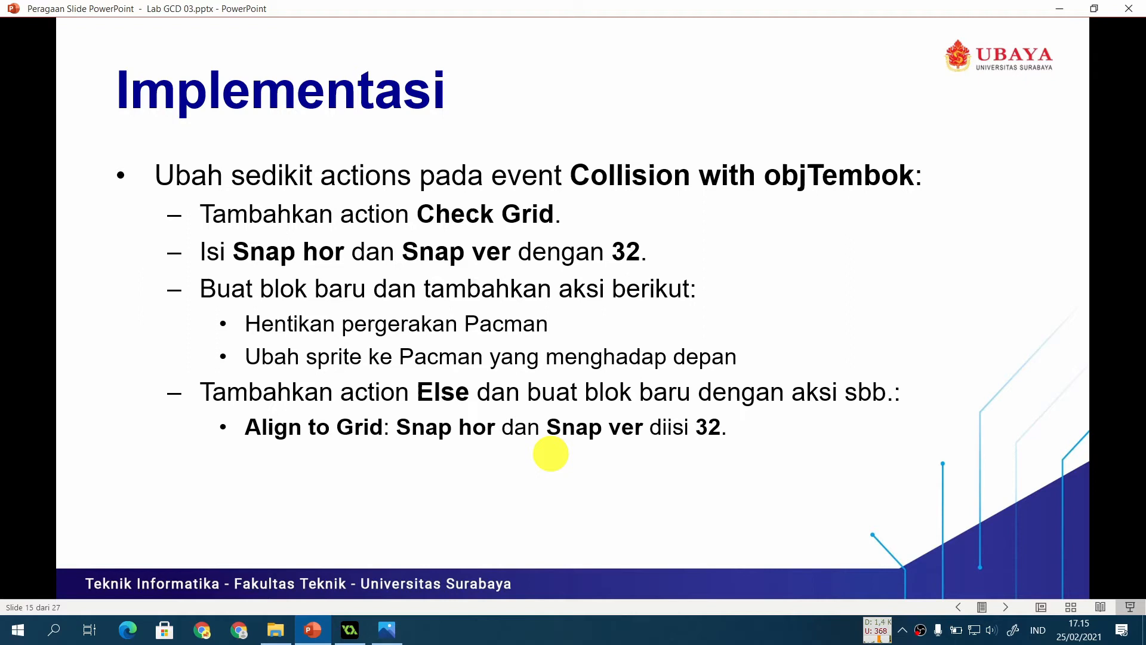
left_click(350, 629)
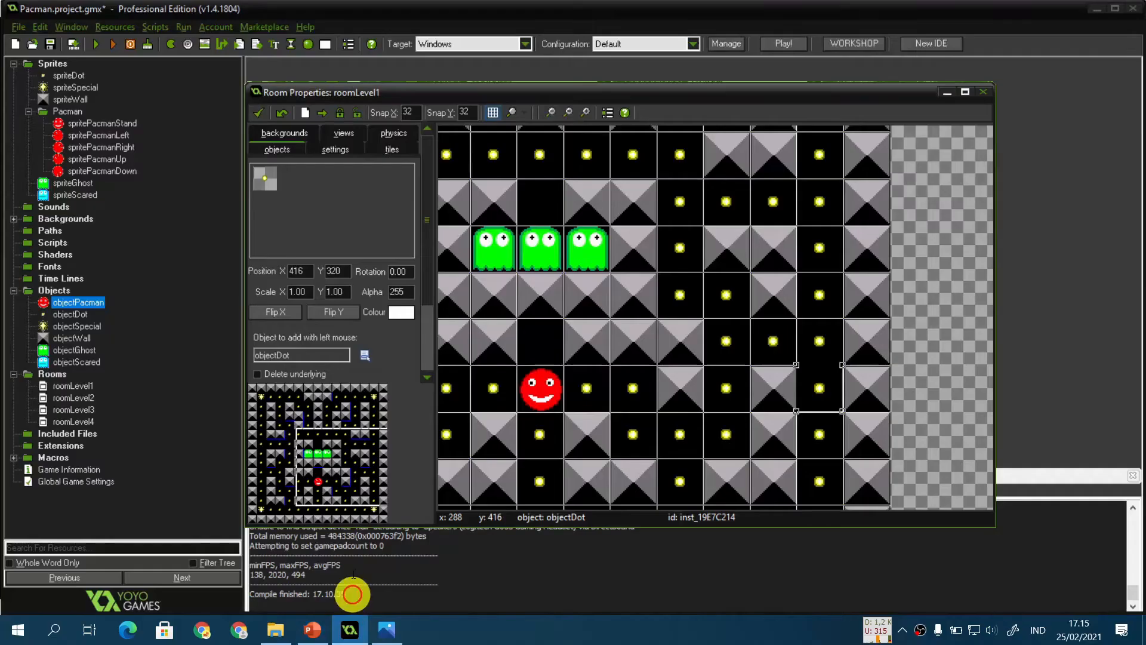
Step: Open objectPacman's collision event with objectWall and compare it against the Implementasi slide instructions
double_click(84, 302)
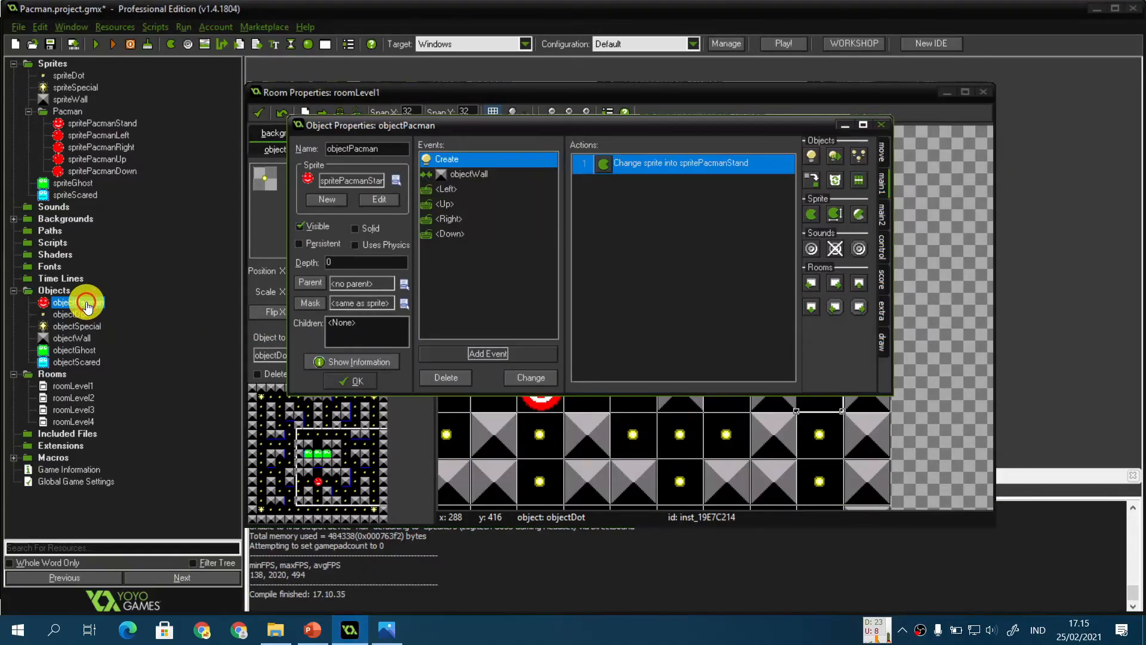
left_click(463, 177)
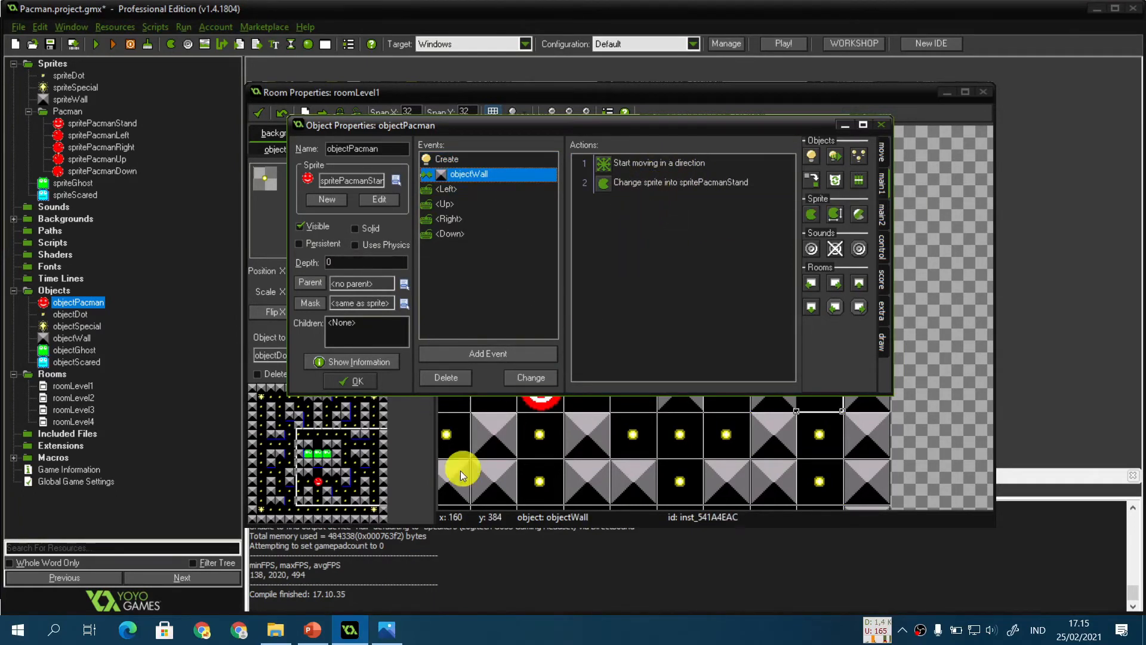
left_click(317, 631)
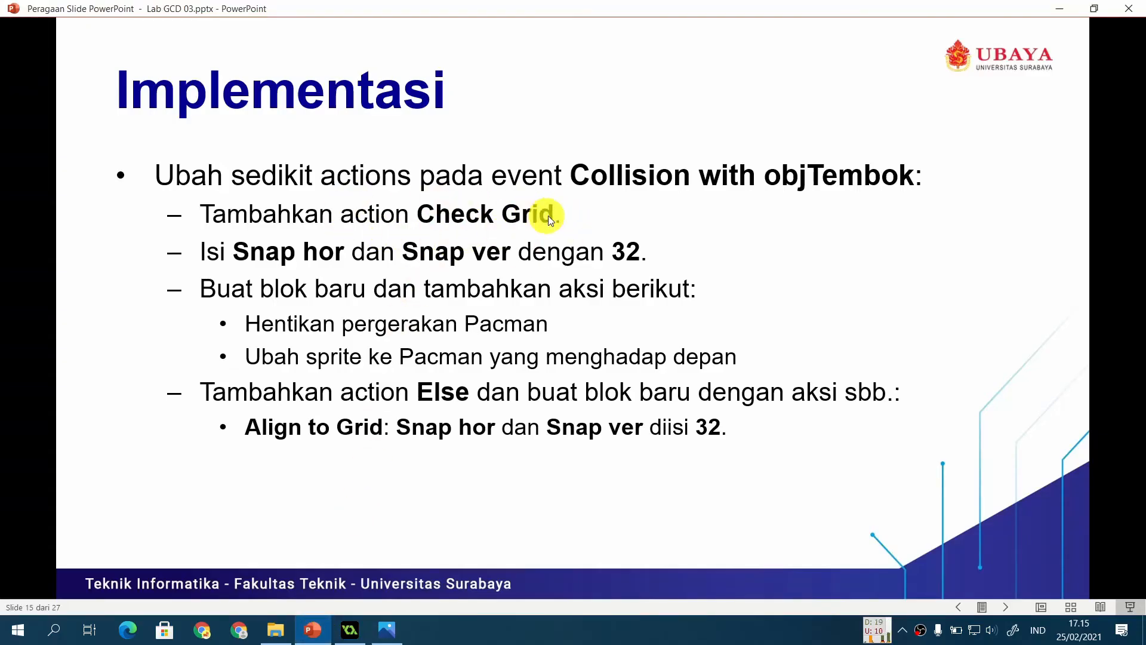
left_click(350, 630)
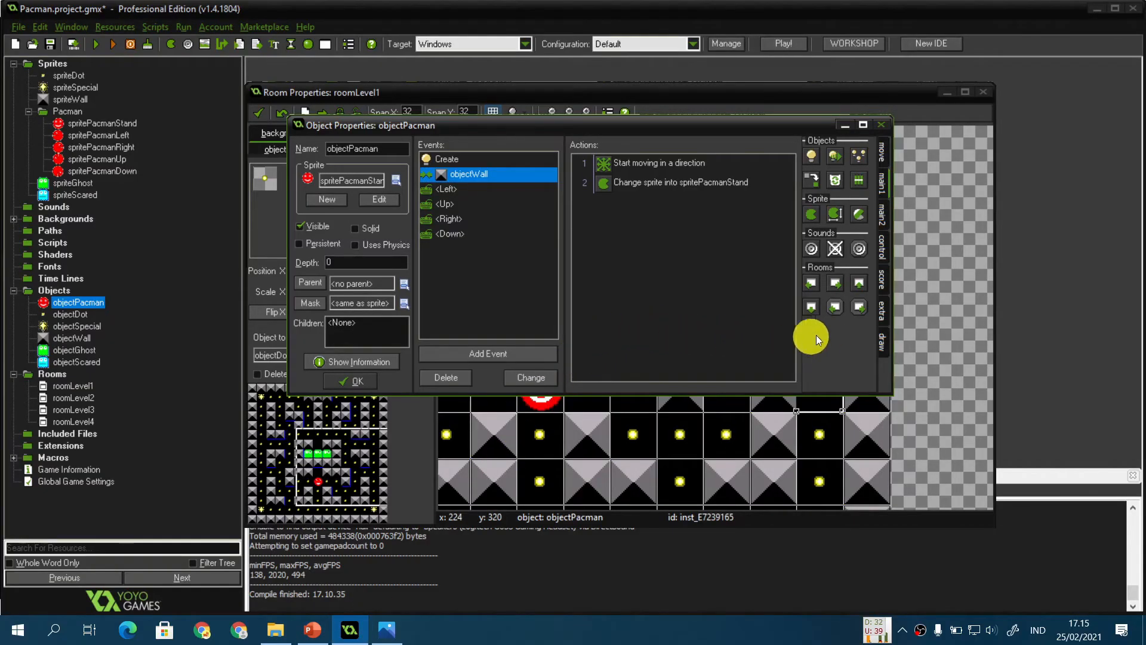
Step: Add a Check Grid action to the wall collision event with snap hor and snap vert of 32
left_click(882, 248)
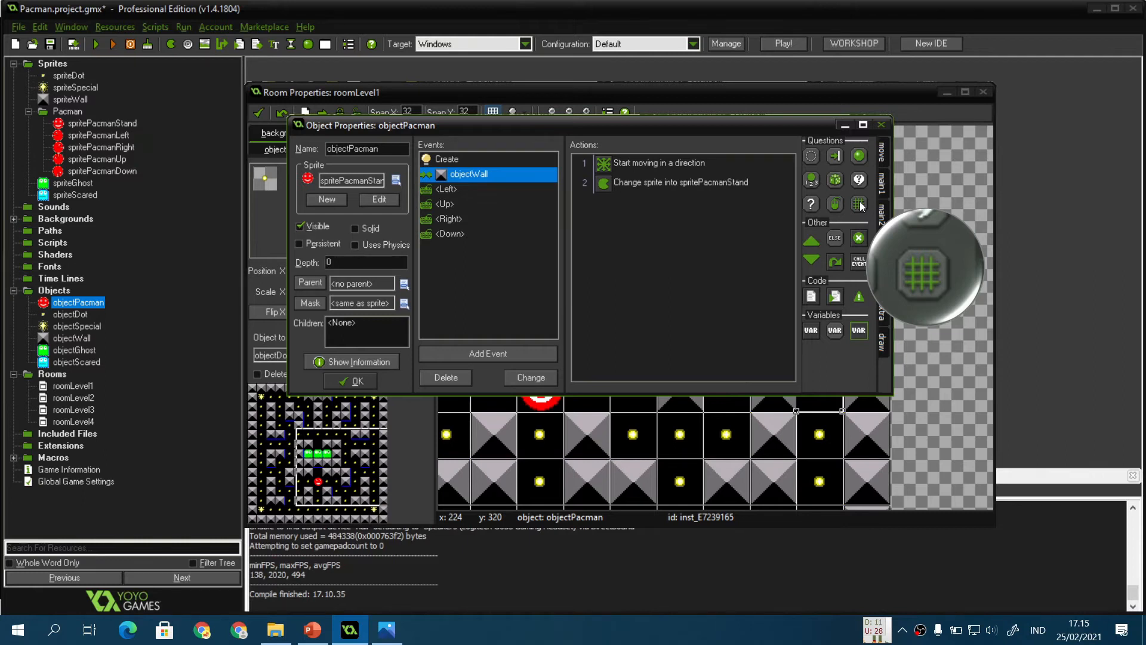
left_click_drag(860, 203, 686, 225)
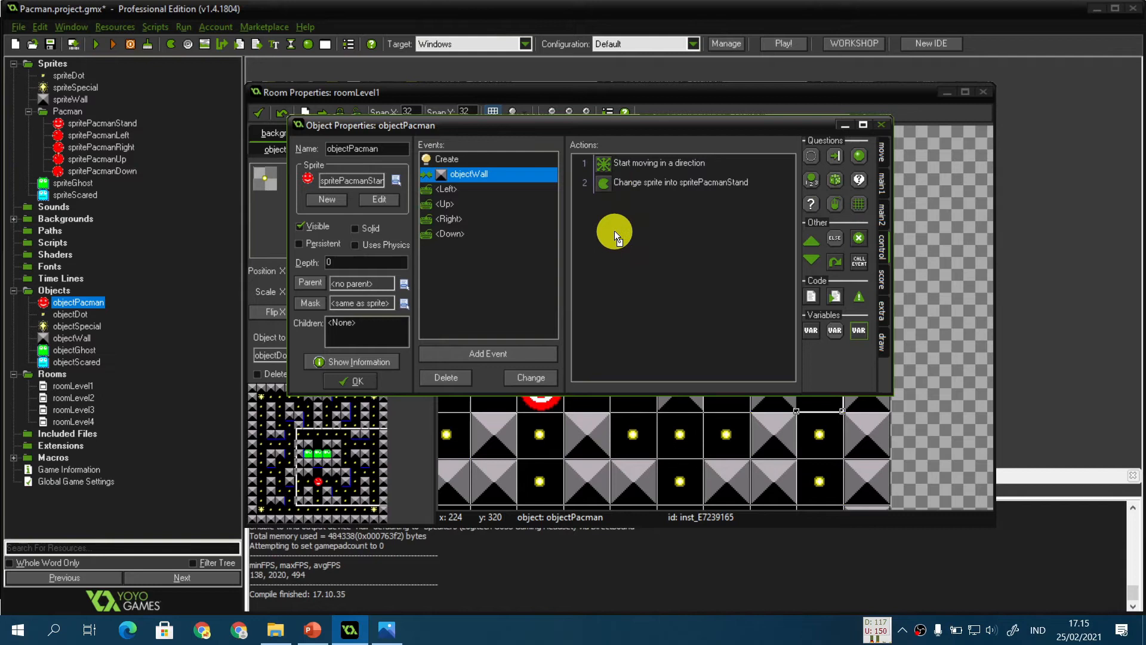
left_click_drag(610, 178, 626, 240)
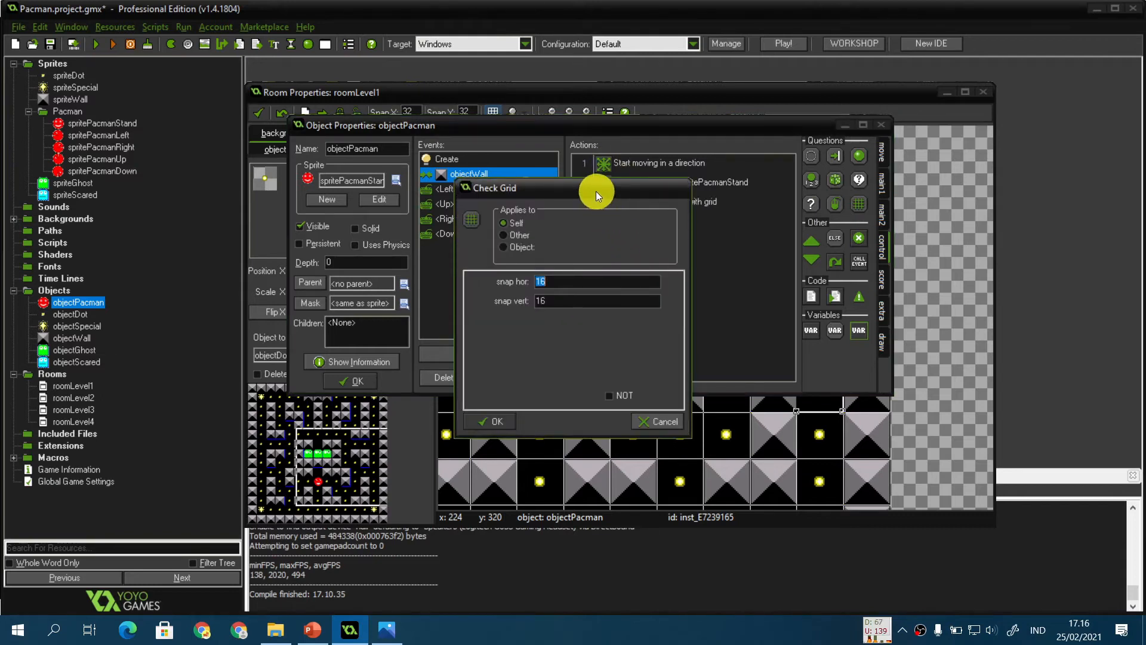
left_click_drag(596, 191, 453, 209)
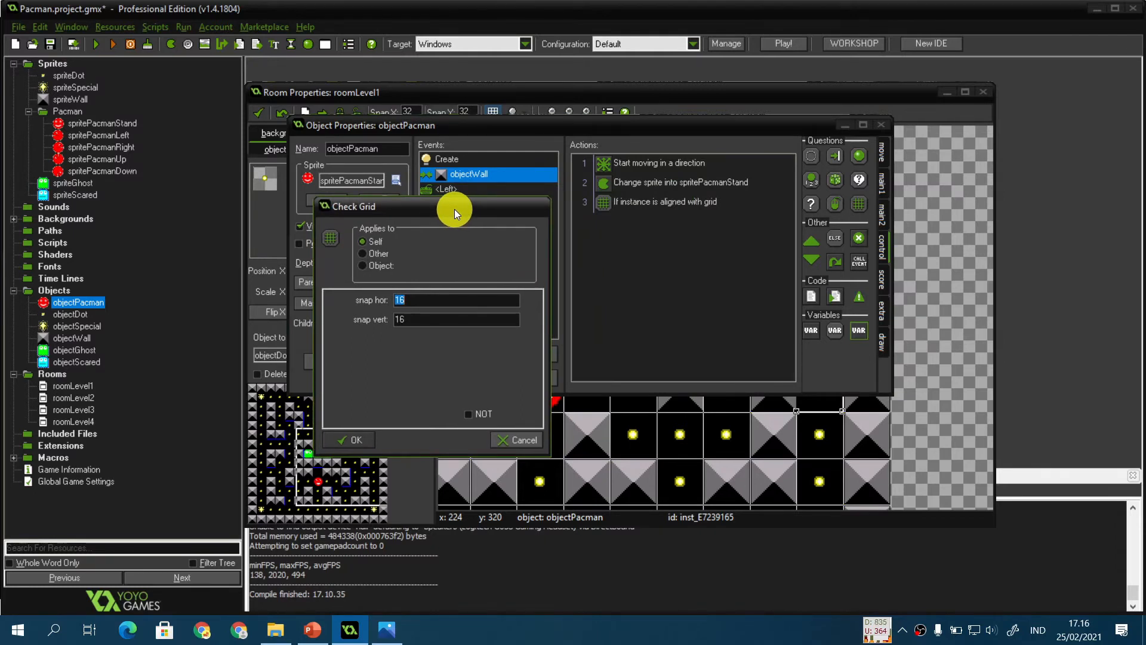
type("32")
key("Tab")
left_click(358, 439)
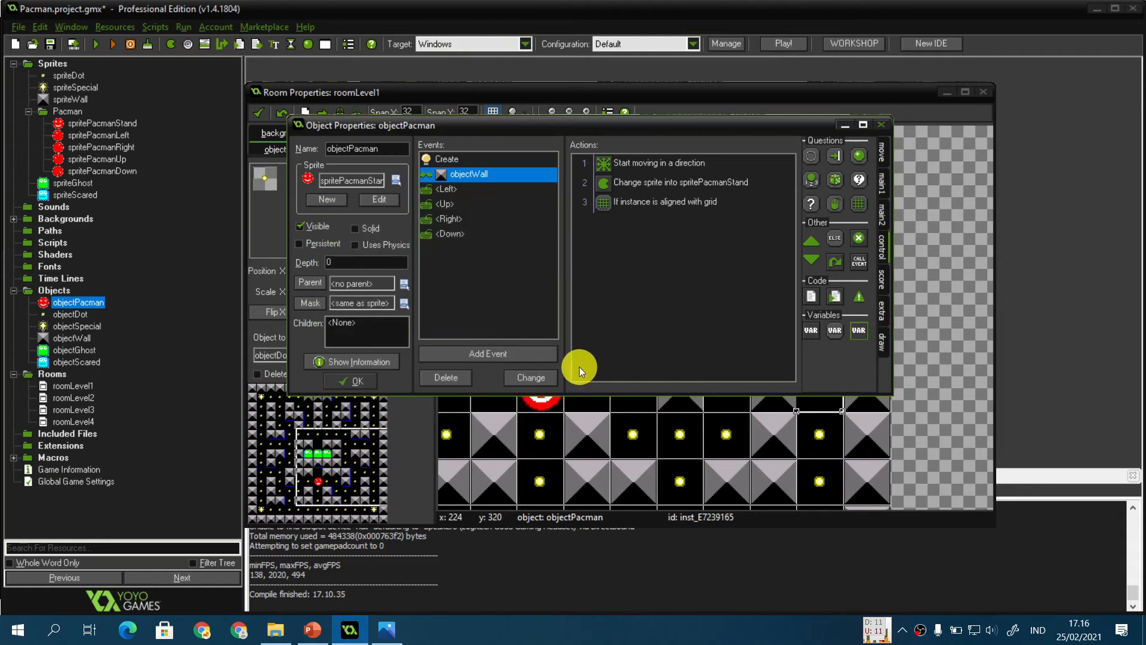
Step: Add a block under the Check Grid condition and move the stop-movement and sprite-change actions into it
left_click_drag(811, 241, 747, 236)
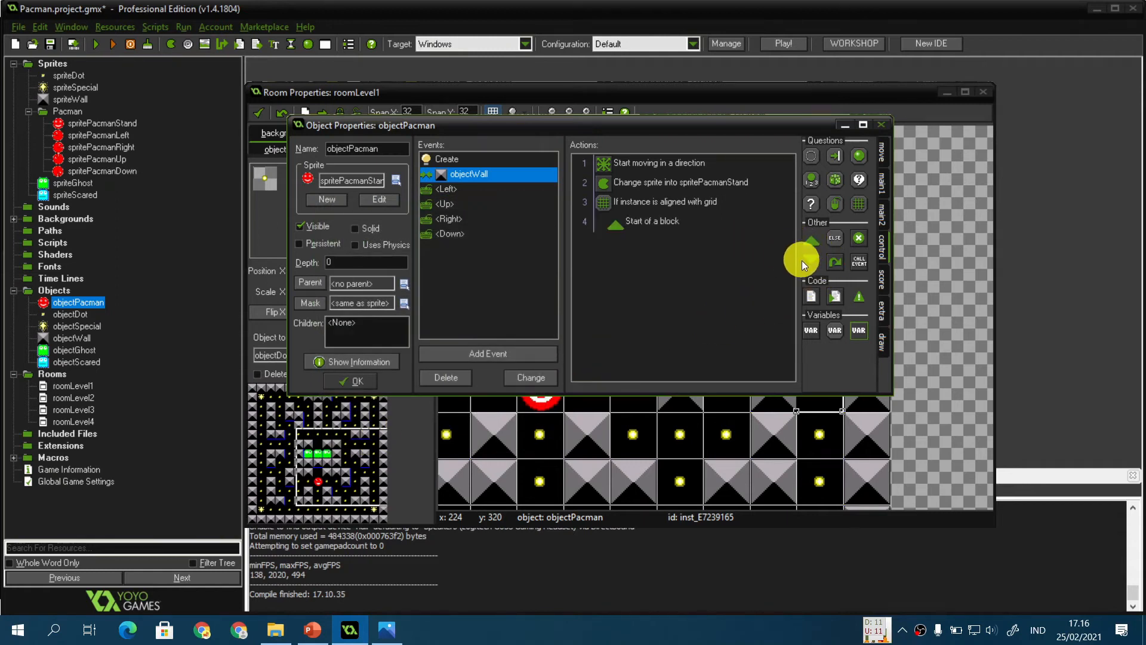
left_click_drag(811, 261, 696, 253)
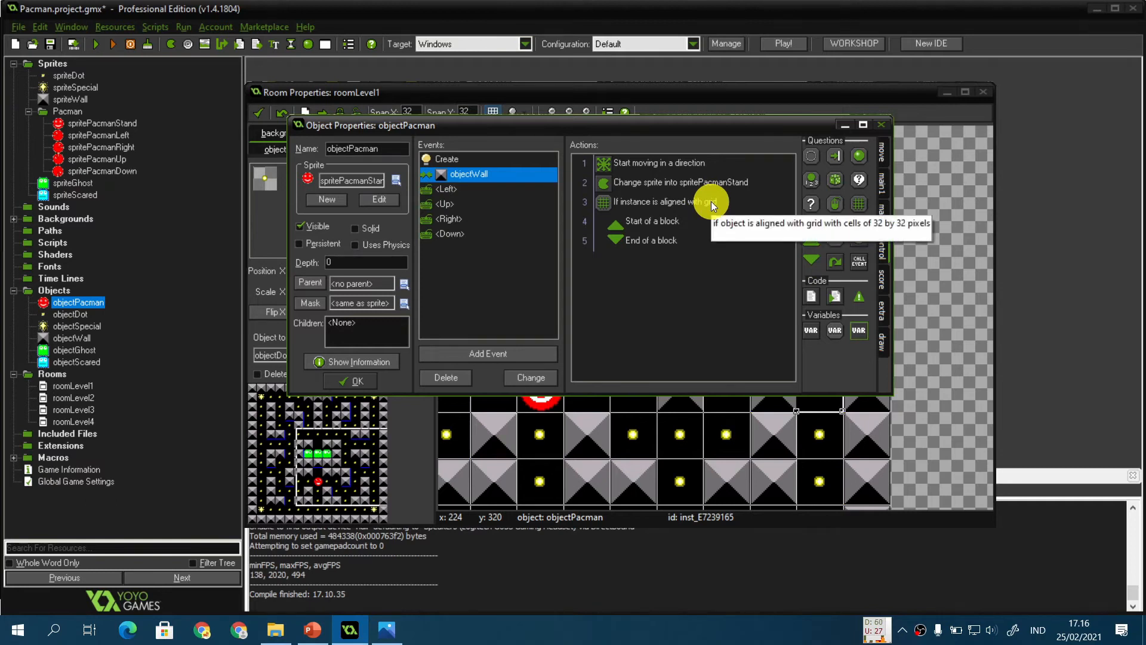
left_click(321, 634)
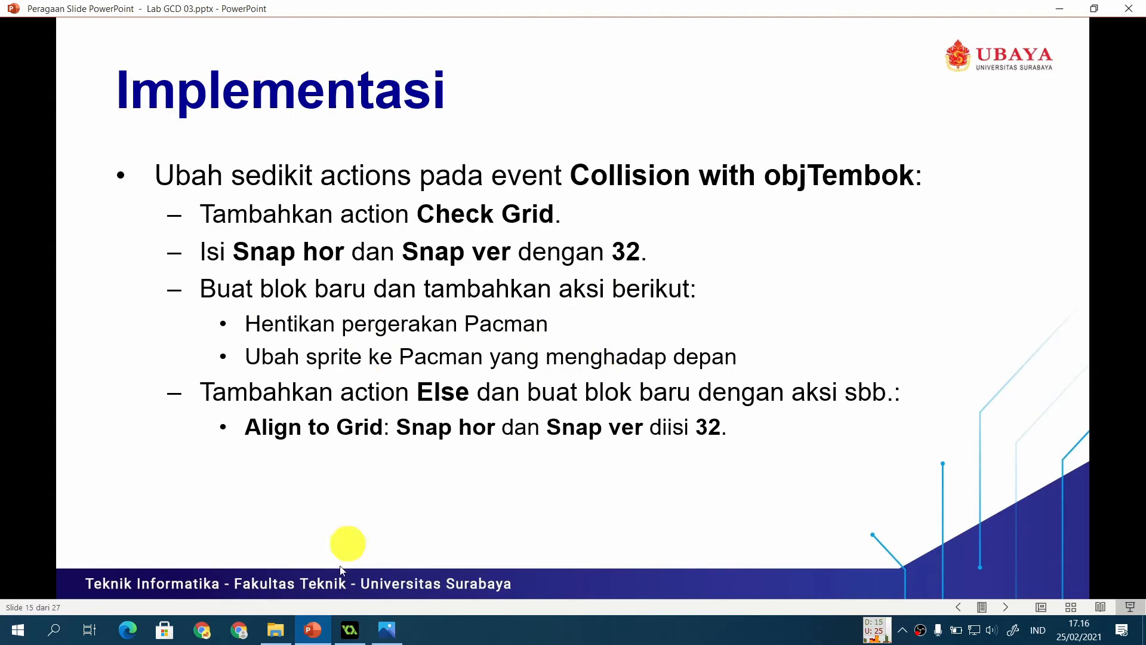
left_click(350, 629)
left_click(654, 170)
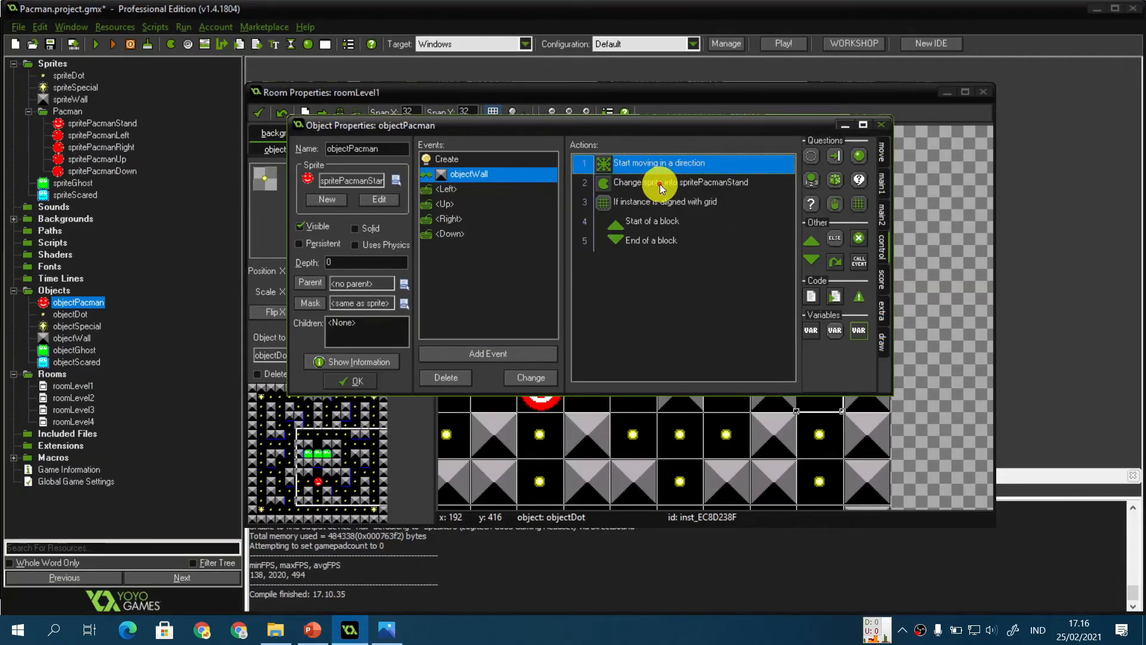
left_click(660, 184, "shift")
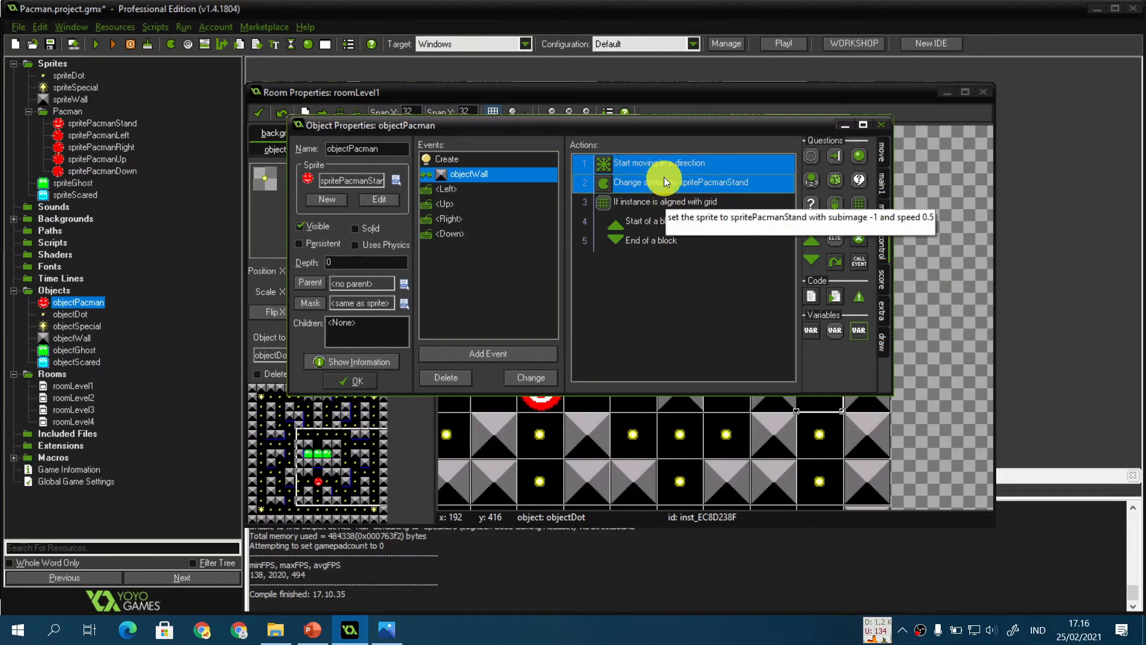
left_click_drag(673, 235, 673, 235)
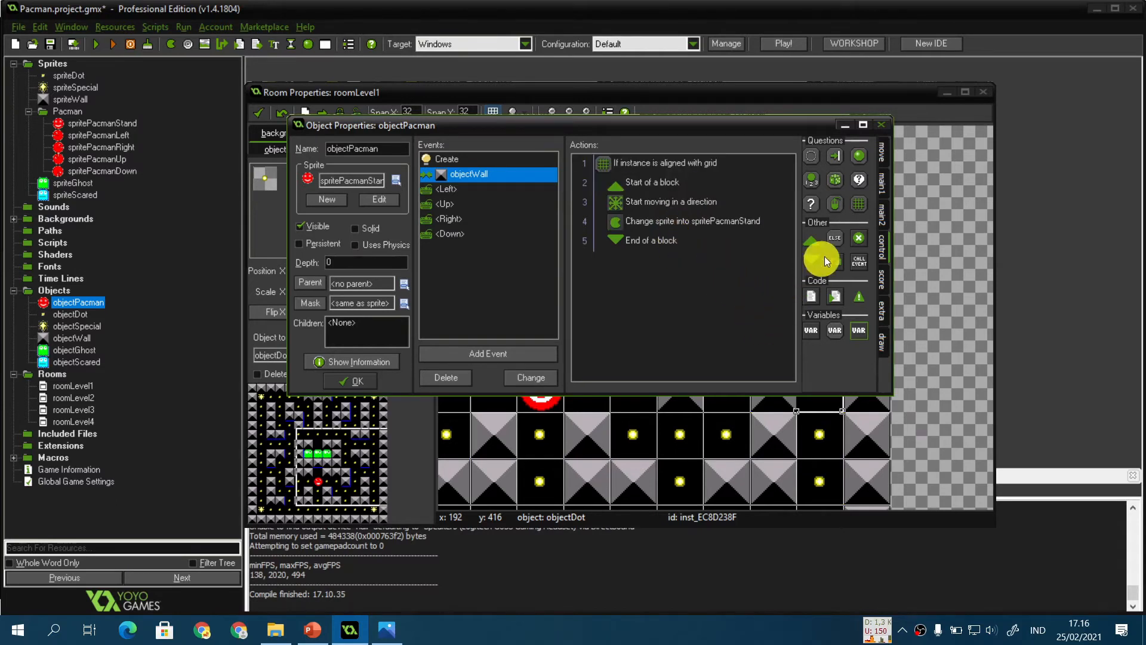
Step: Add an Else action followed by a new empty block at the end of the action list
left_click_drag(834, 241, 714, 291)
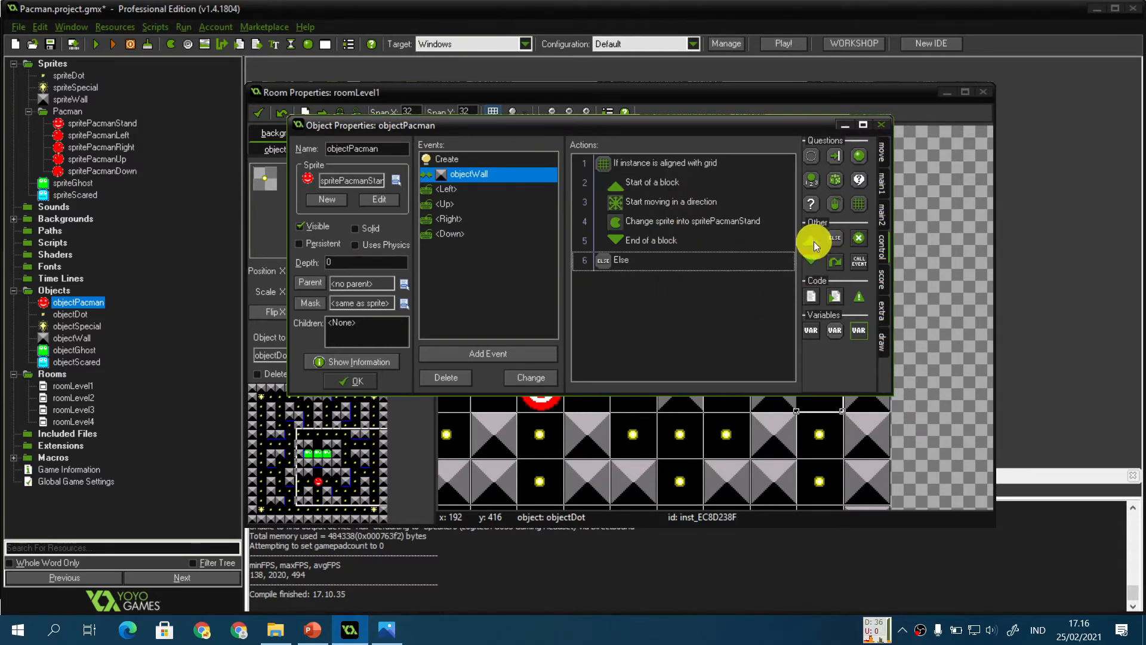
left_click_drag(812, 241, 679, 309)
left_click_drag(812, 259, 683, 327)
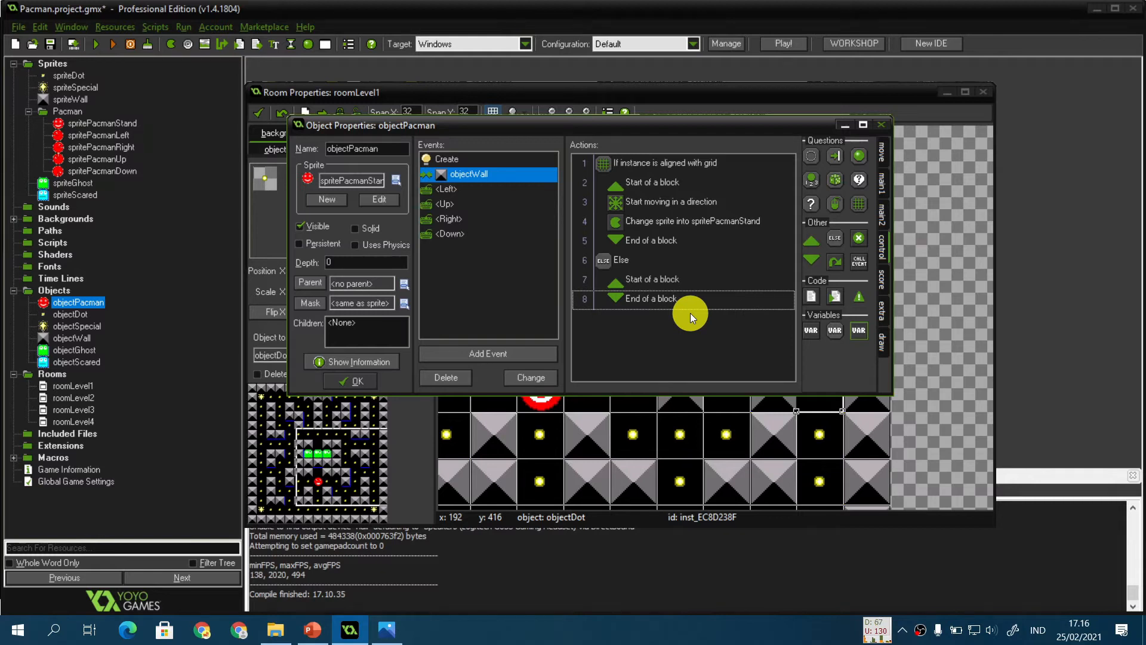
Step: Insert an Align to Grid action inside the Else block with snap hor and snap vert of 32
left_click(881, 149)
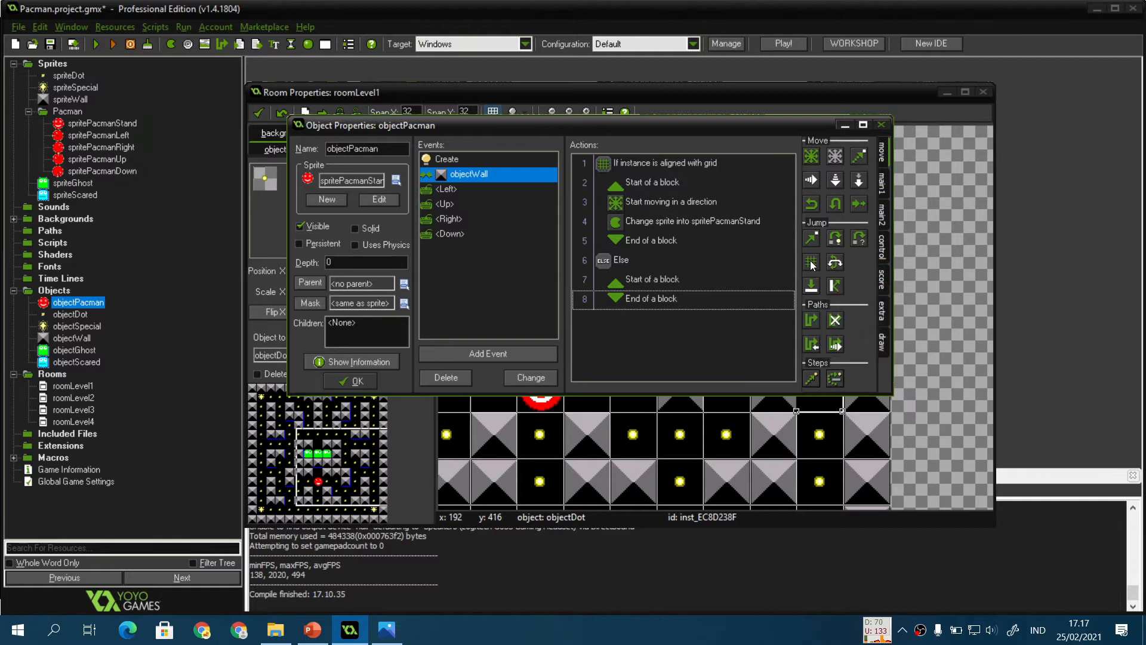
left_click_drag(813, 263, 679, 299)
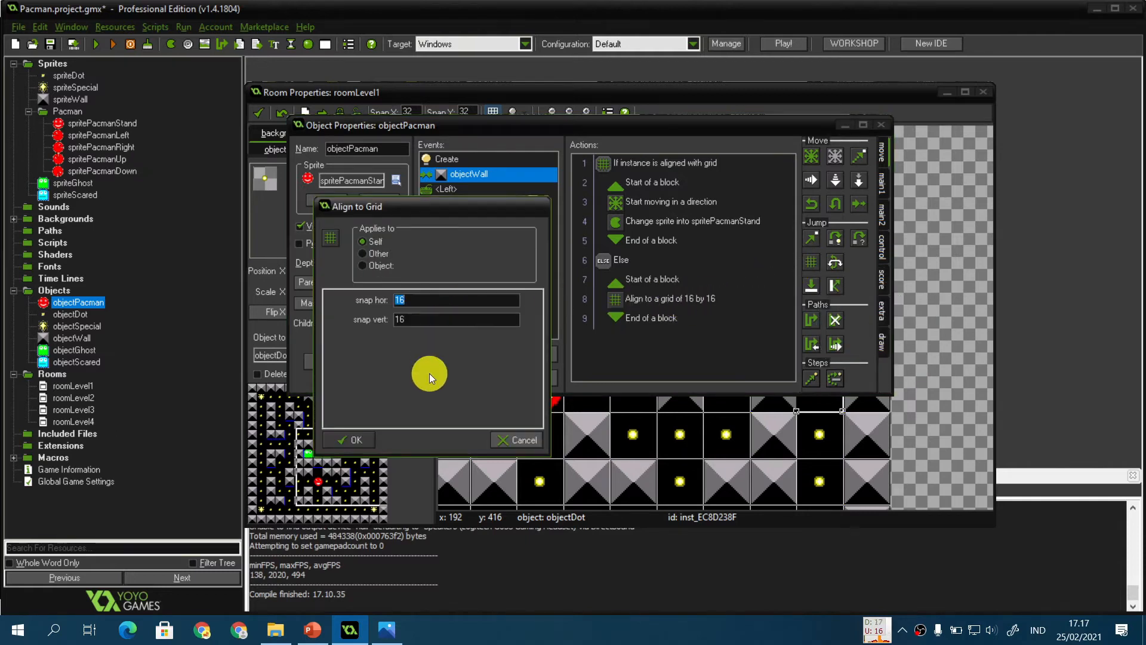
type("32")
key("Tab")
type("32")
key("Return")
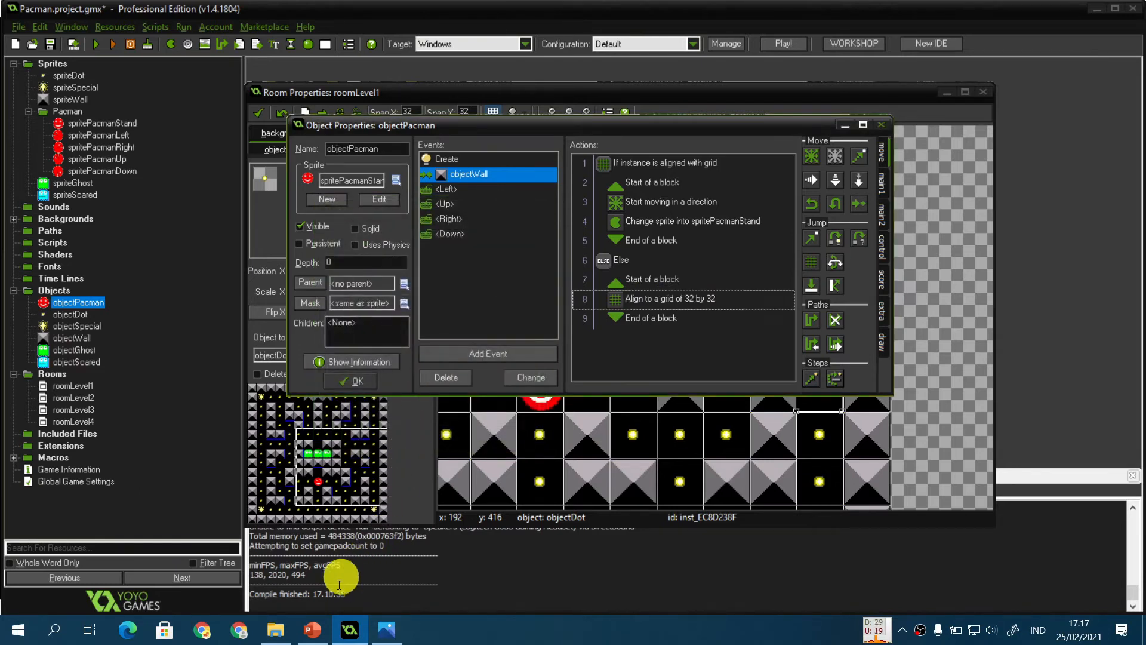
Step: Compare the edited collision actions against the Implementasi slide in the presentation
left_click(317, 630)
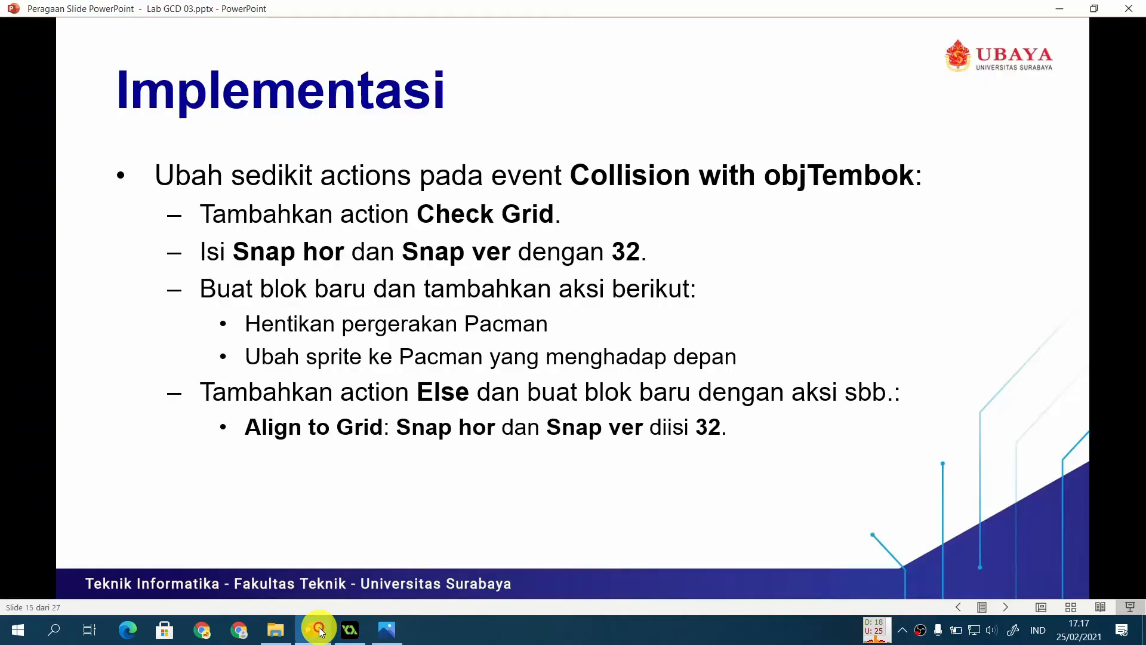
left_click(350, 630)
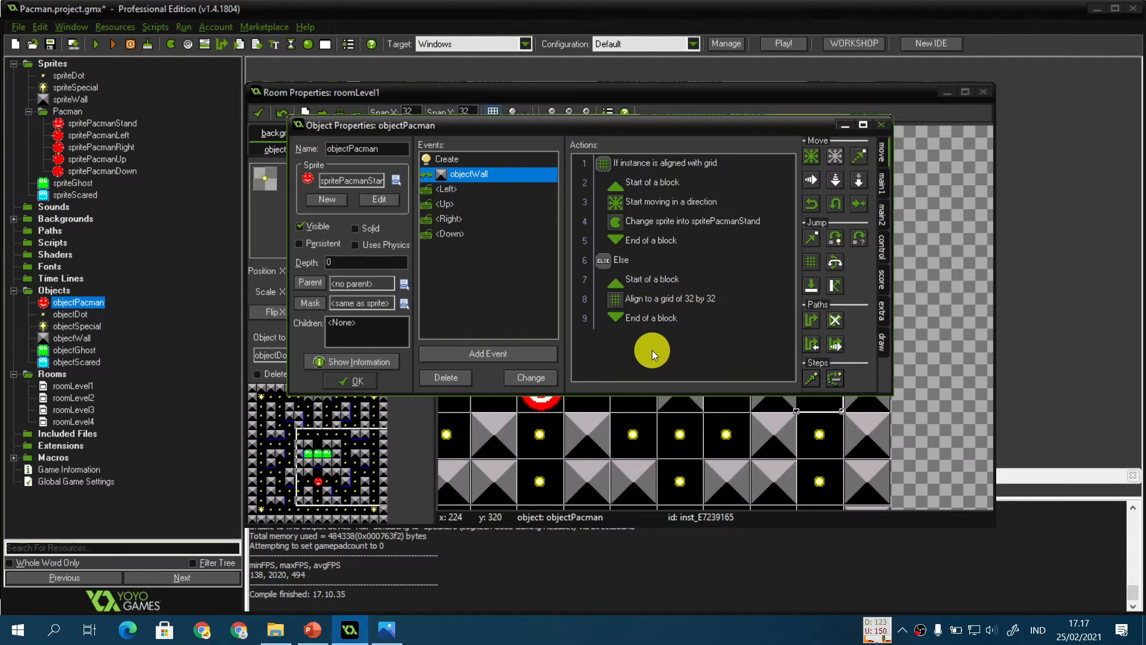
left_click(313, 630)
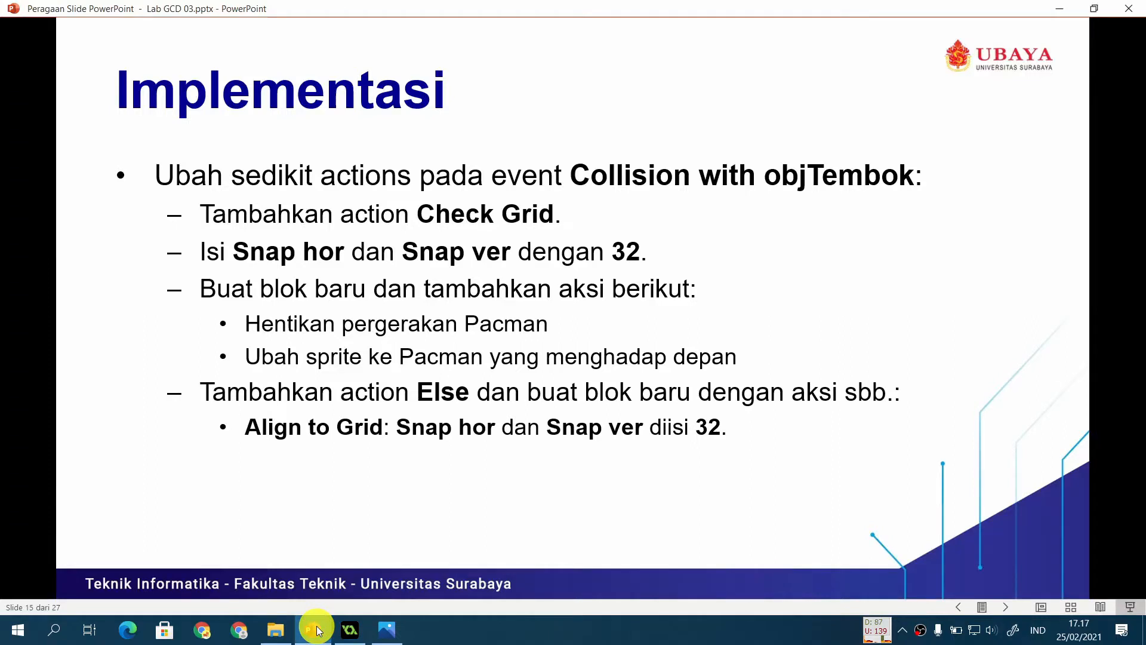
key("Right")
key("Left")
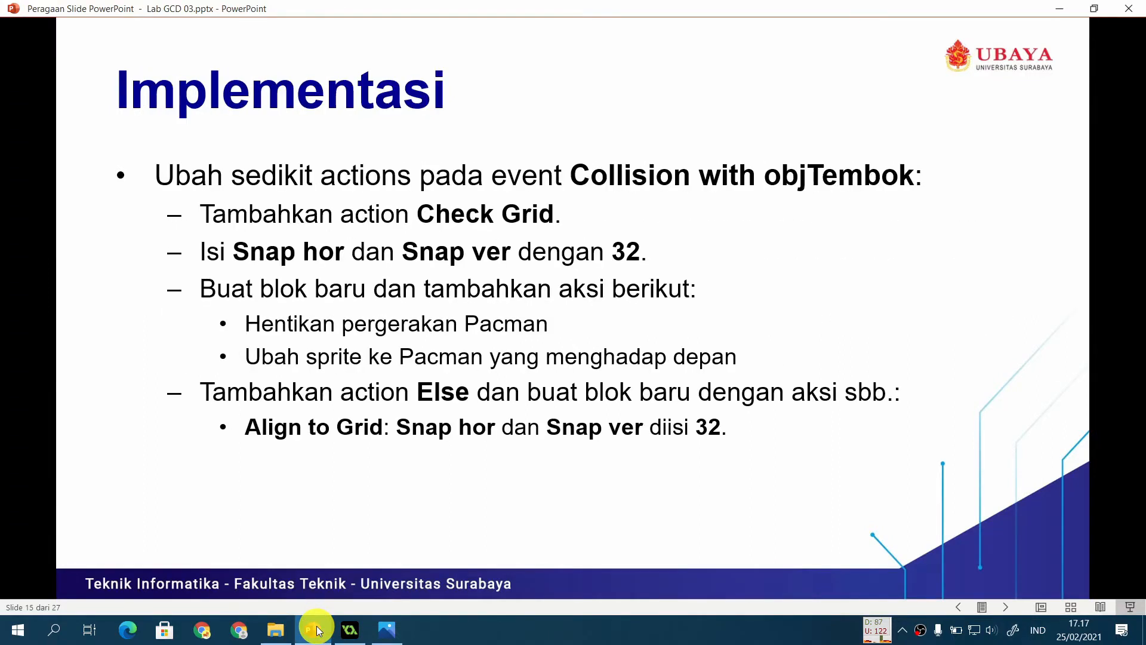
left_click(350, 630)
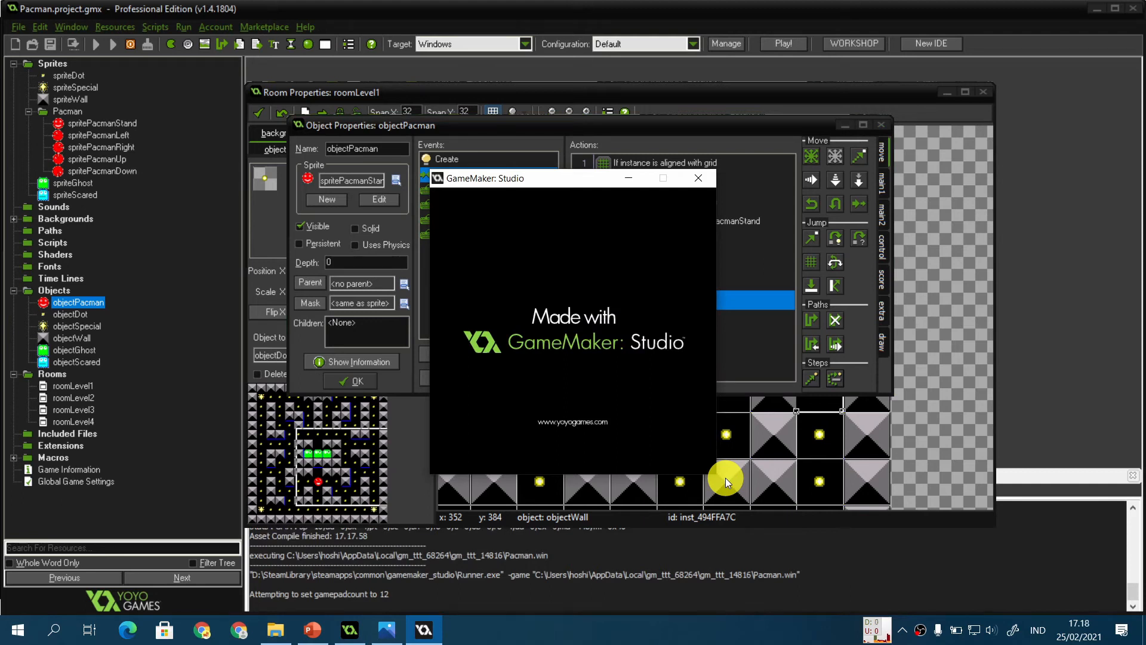
Step: Playtest the game, steering Pacman through the maze corridors with the arrow keys to check wall turns
key("Right")
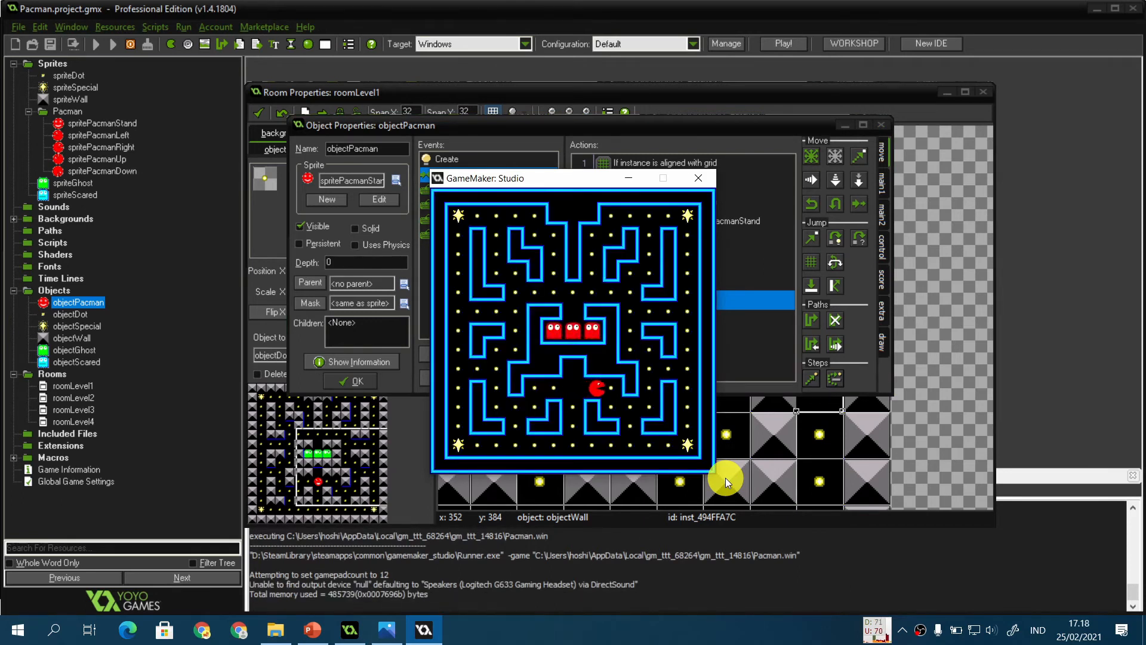
key("Down")
key("Right")
key("Up")
key("Right")
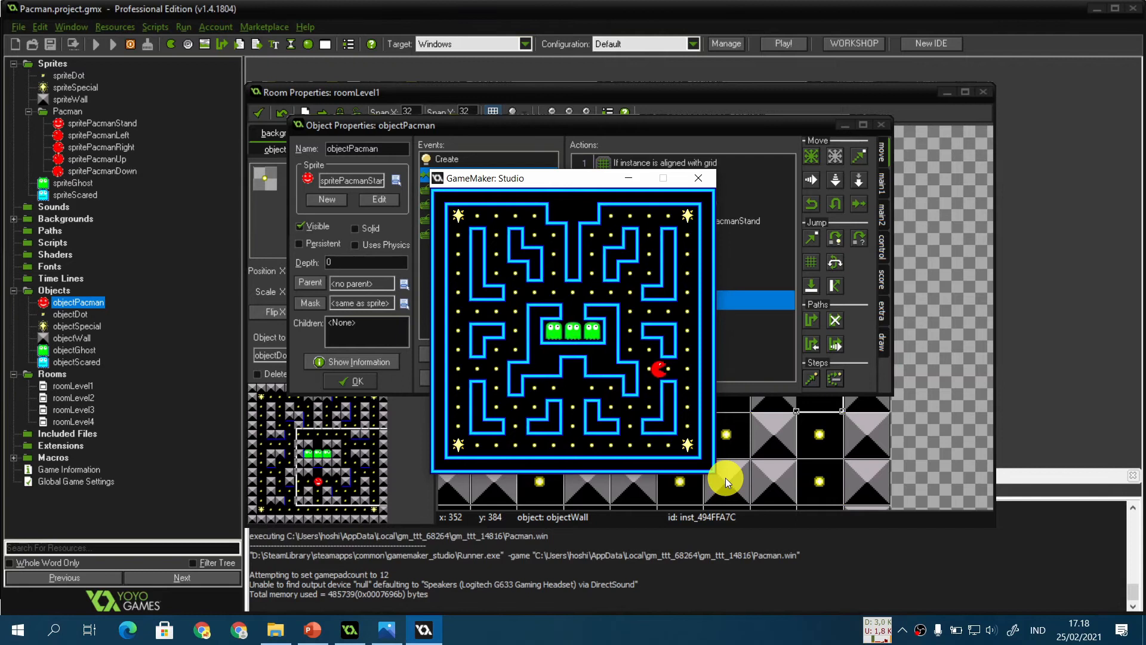
key("Up")
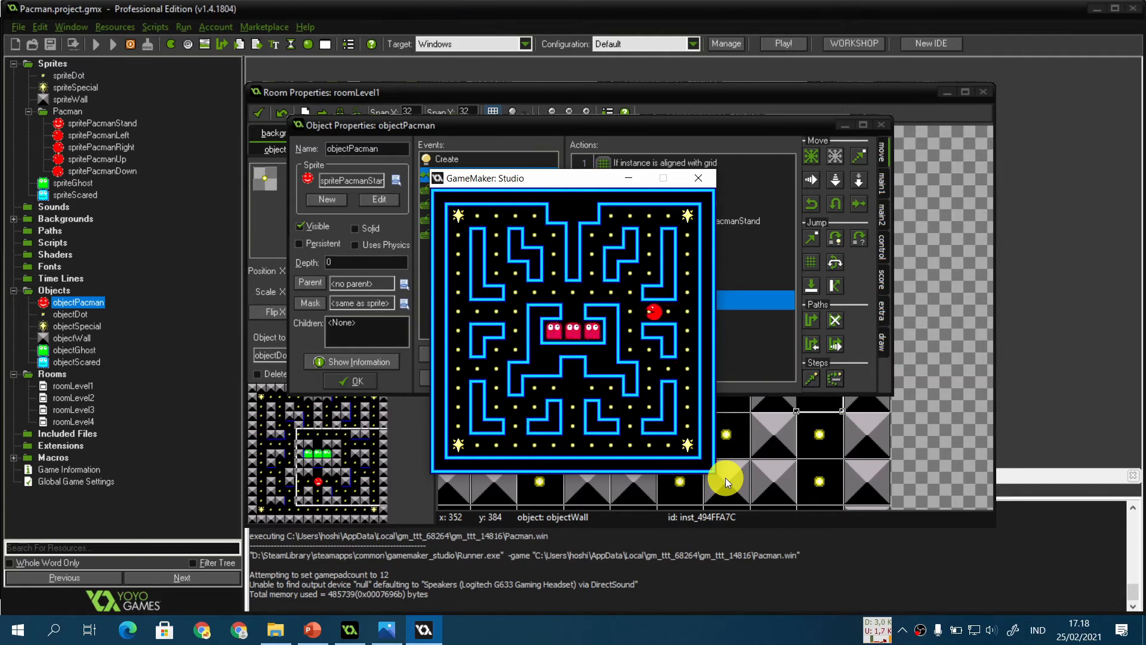
key("Up")
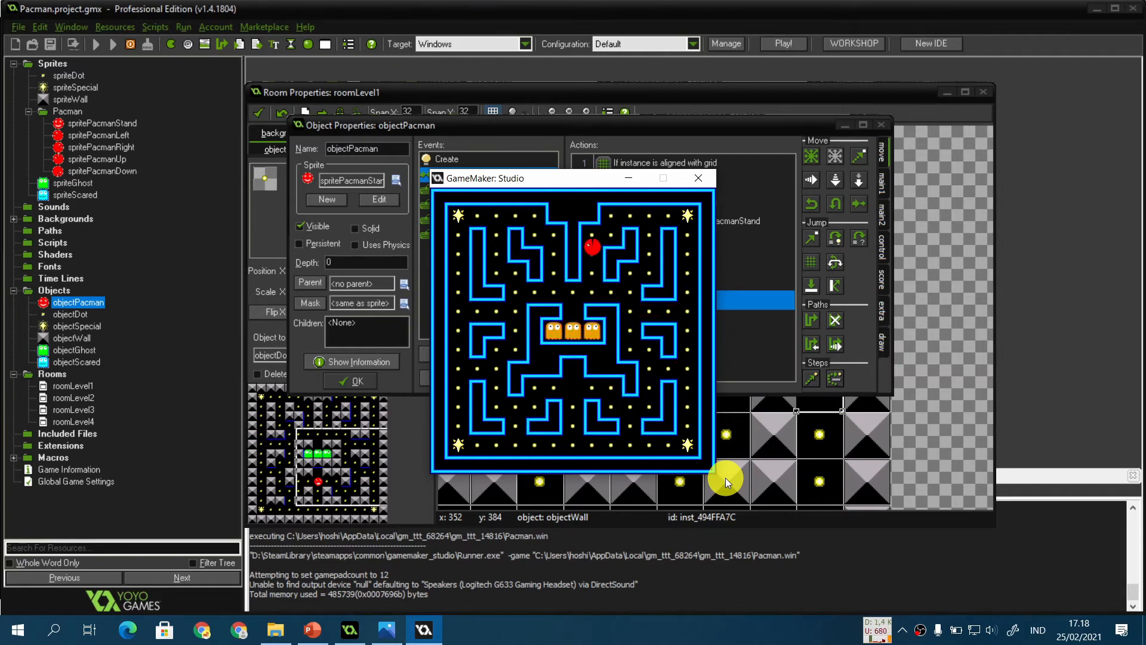
key("Right")
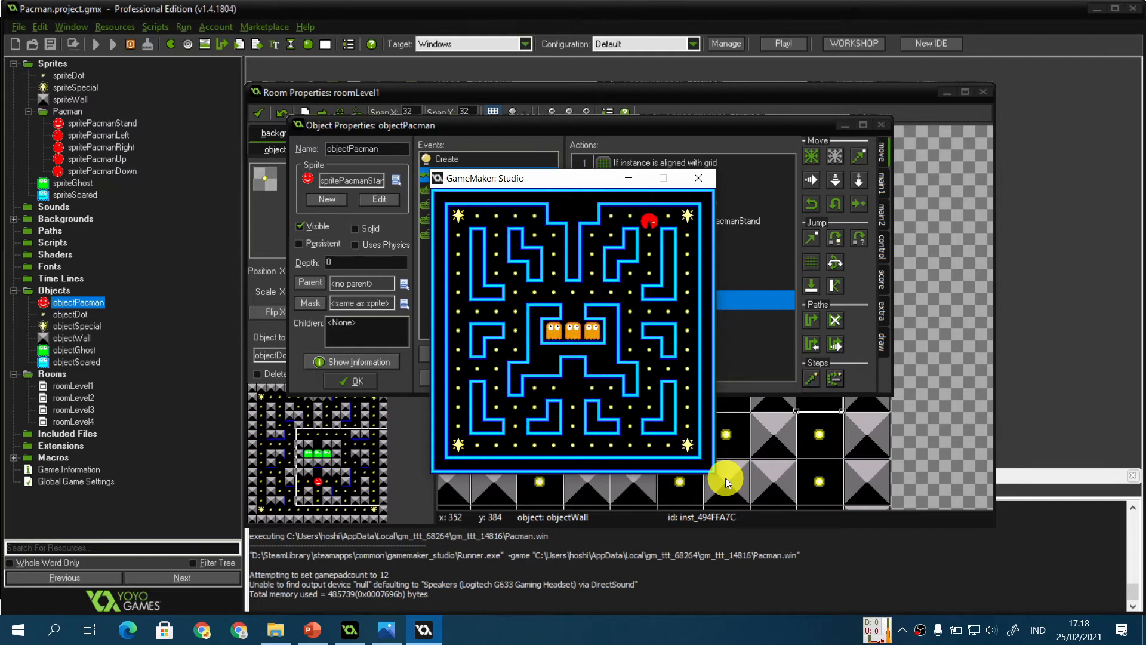
key("Down")
key("Left")
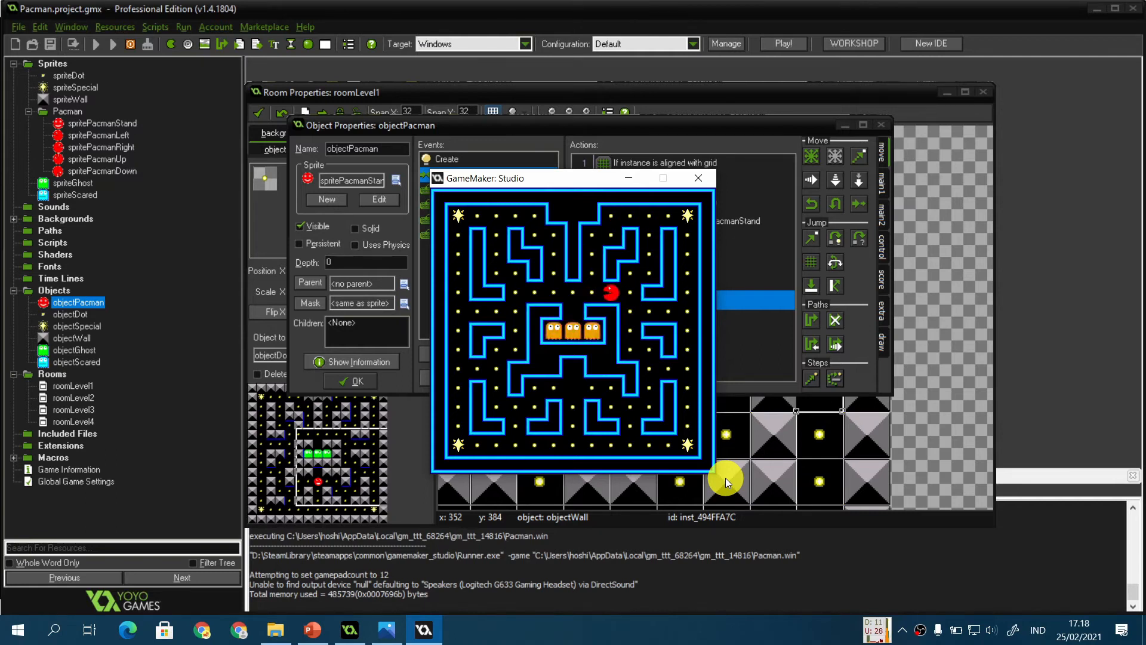
key("Up")
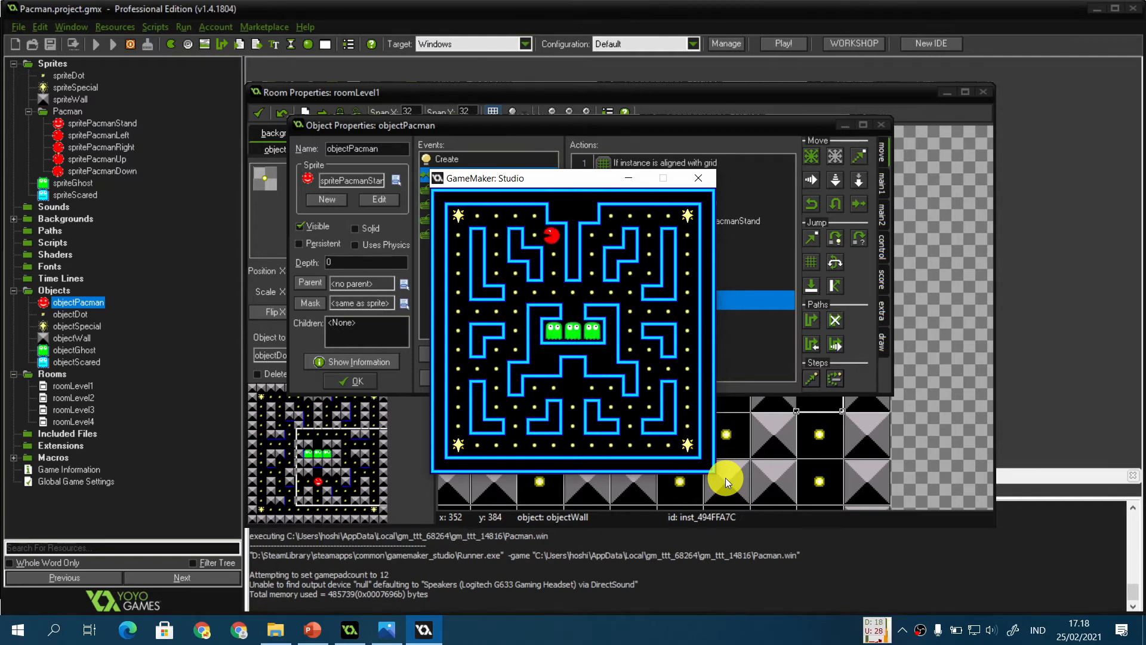
key("Left")
key("Down")
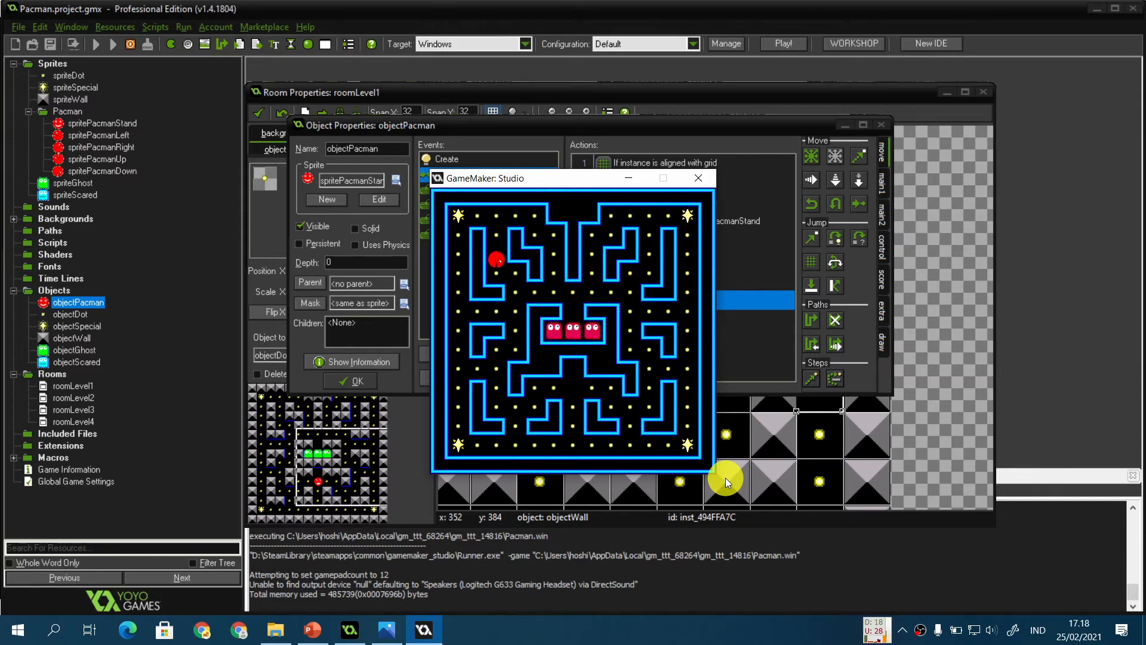
key("Right")
key("Down")
key("Left")
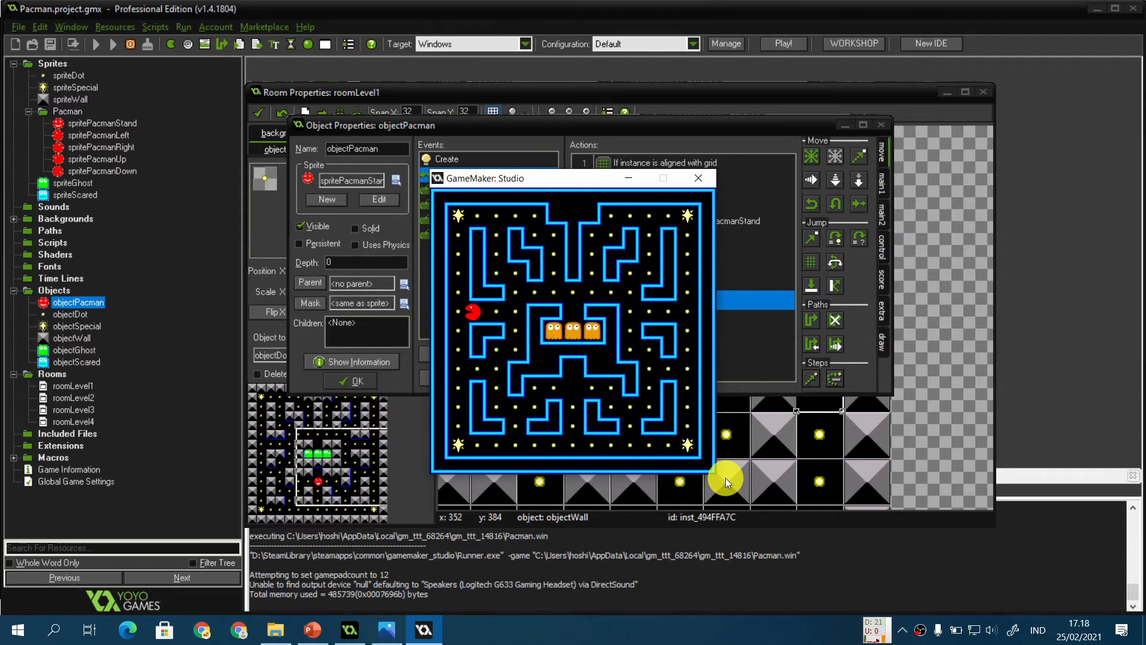
key("Down")
key("Right")
key("Down")
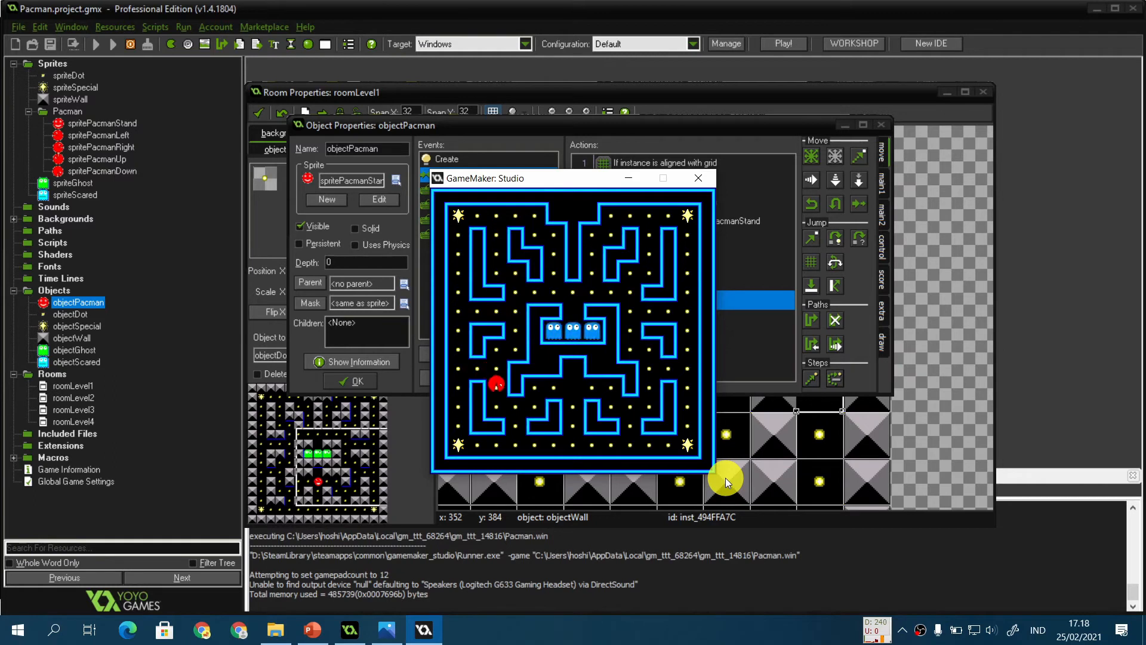
key("Right")
key("Down")
key("Right")
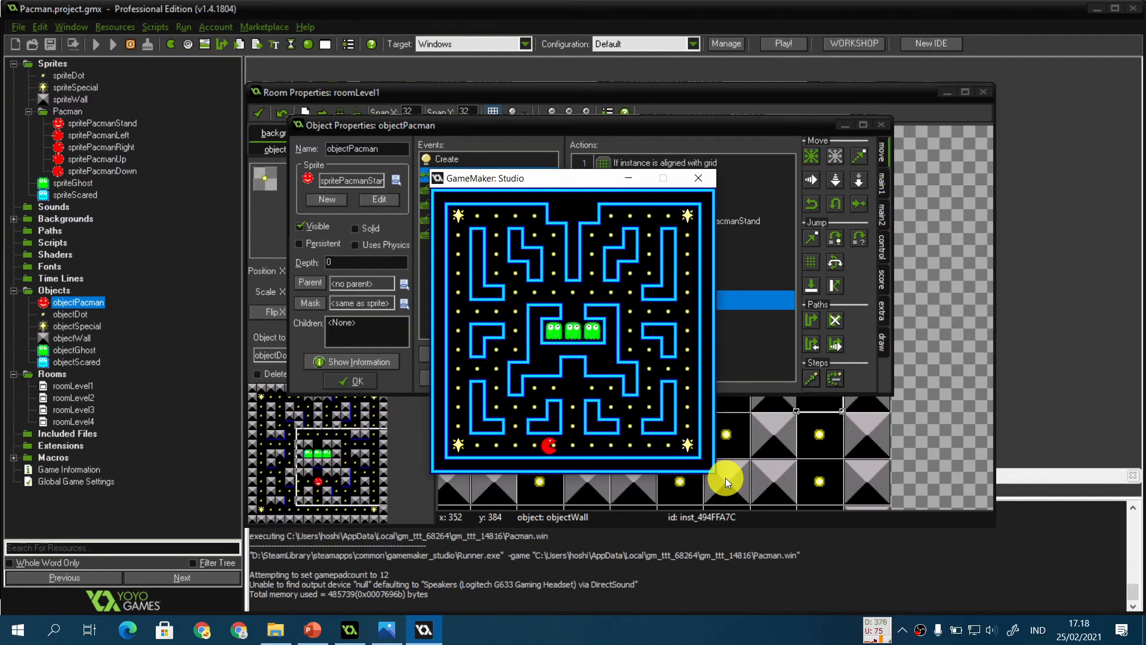
key("Up")
key("Right")
key("Down")
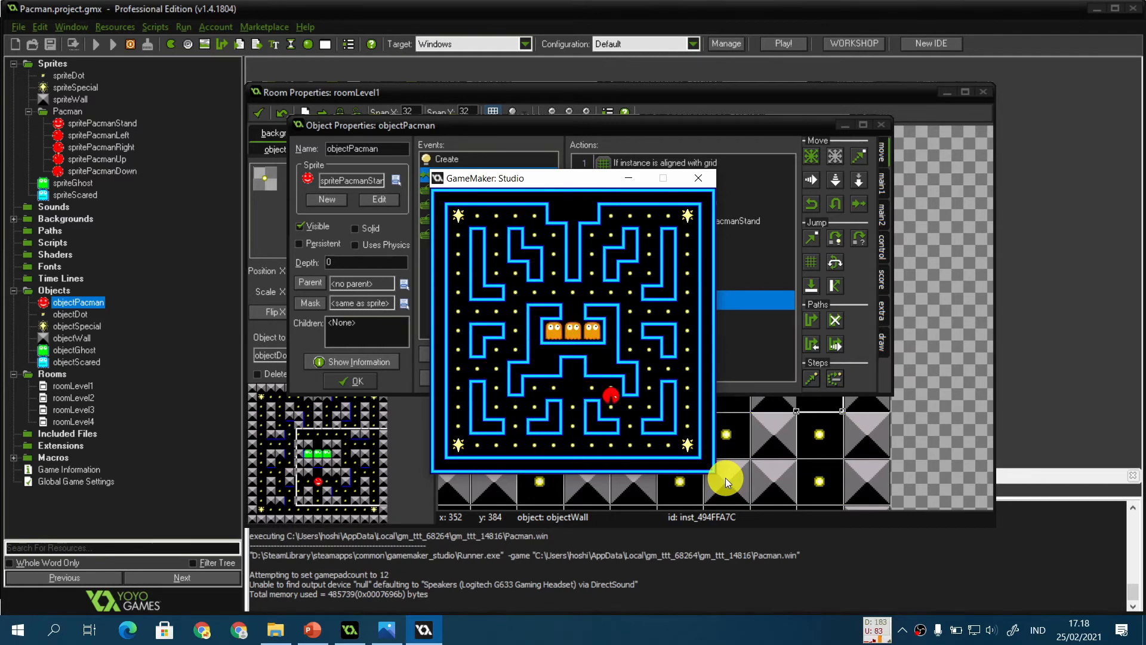
key("Right")
key("Down")
key("Right")
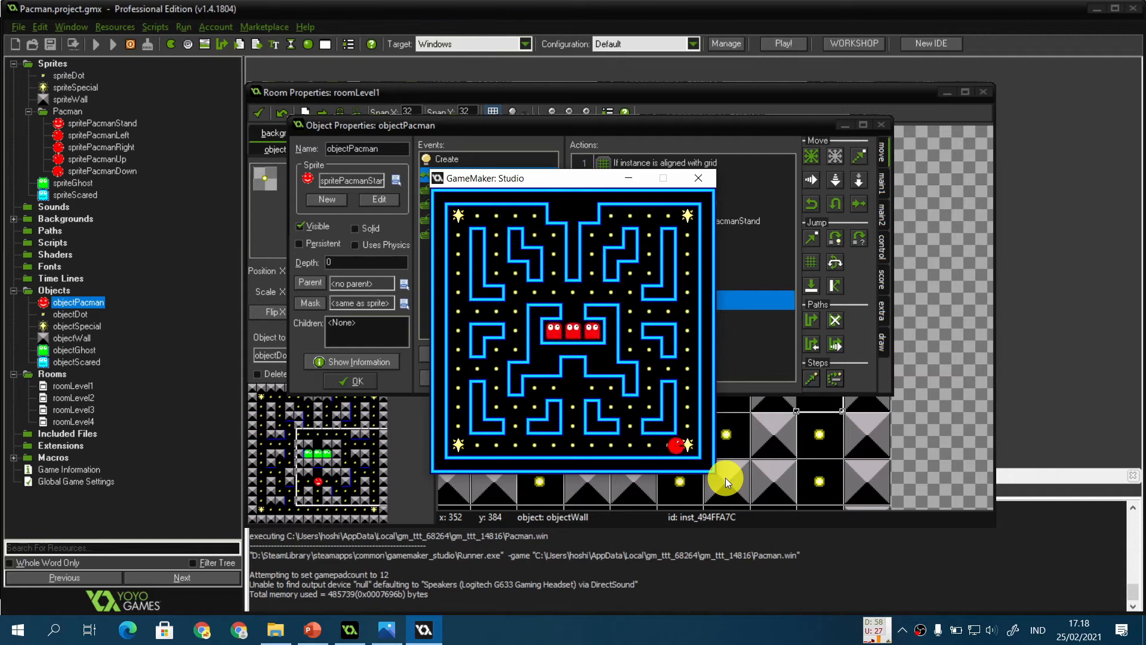
key("Up")
key("Left")
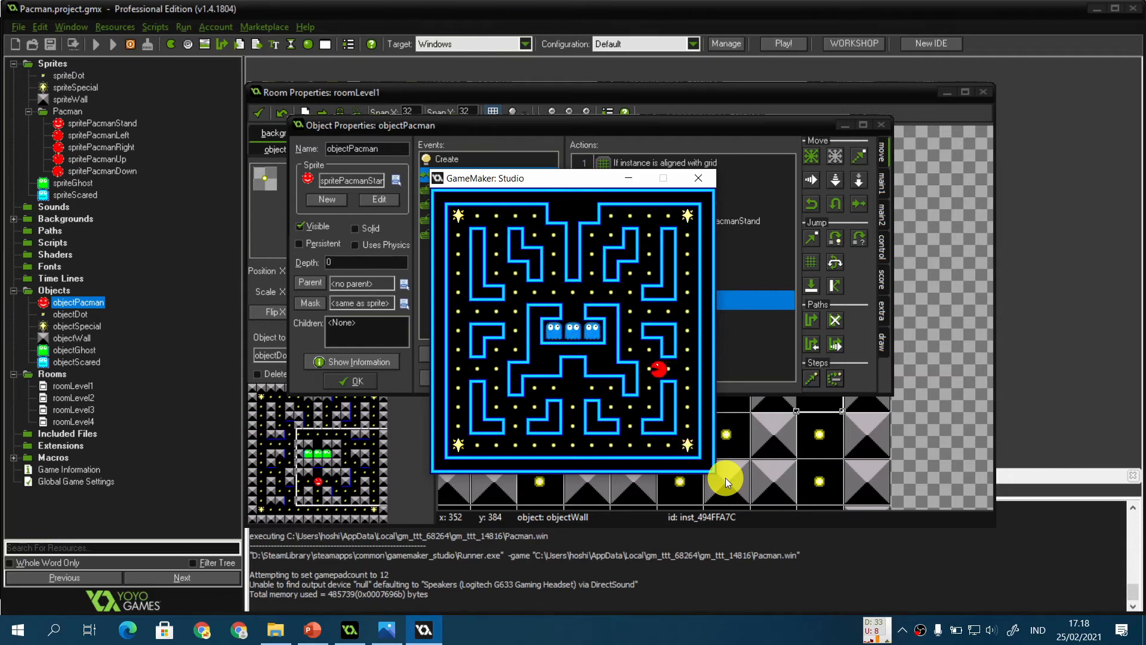
Step: Keep steering Pacman around the maze corridors with the arrow keys to test wall turns, then close the game window
key("Up")
key("Left")
key("Up")
key("Right")
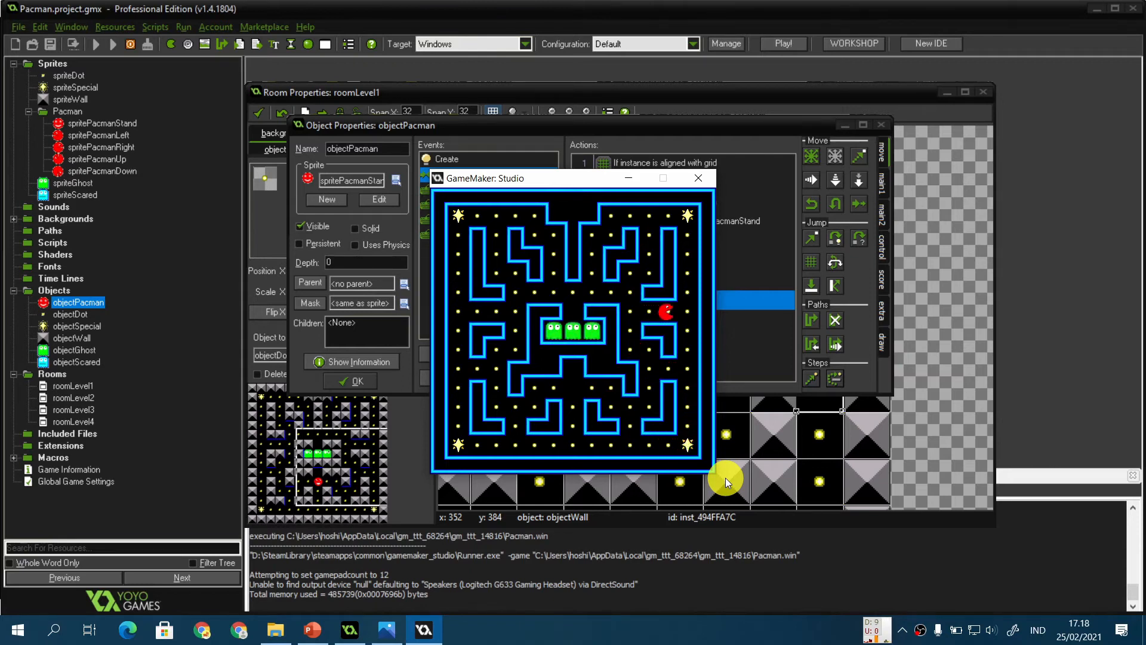
key("Up")
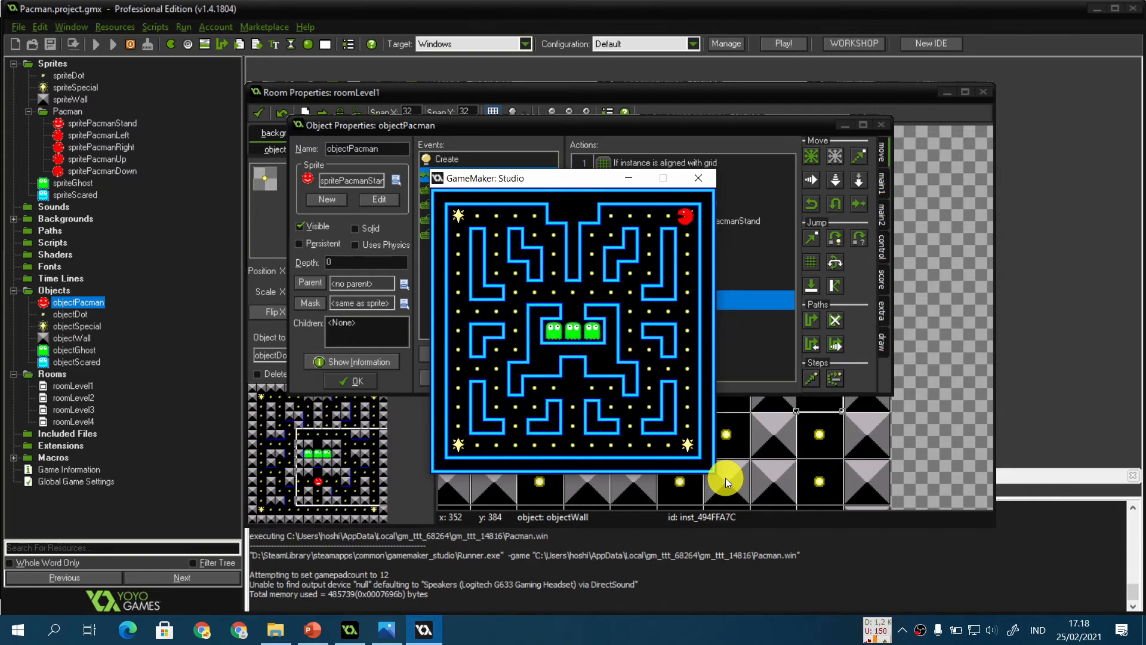
key("Left")
key("Down")
key("Left")
key("Up")
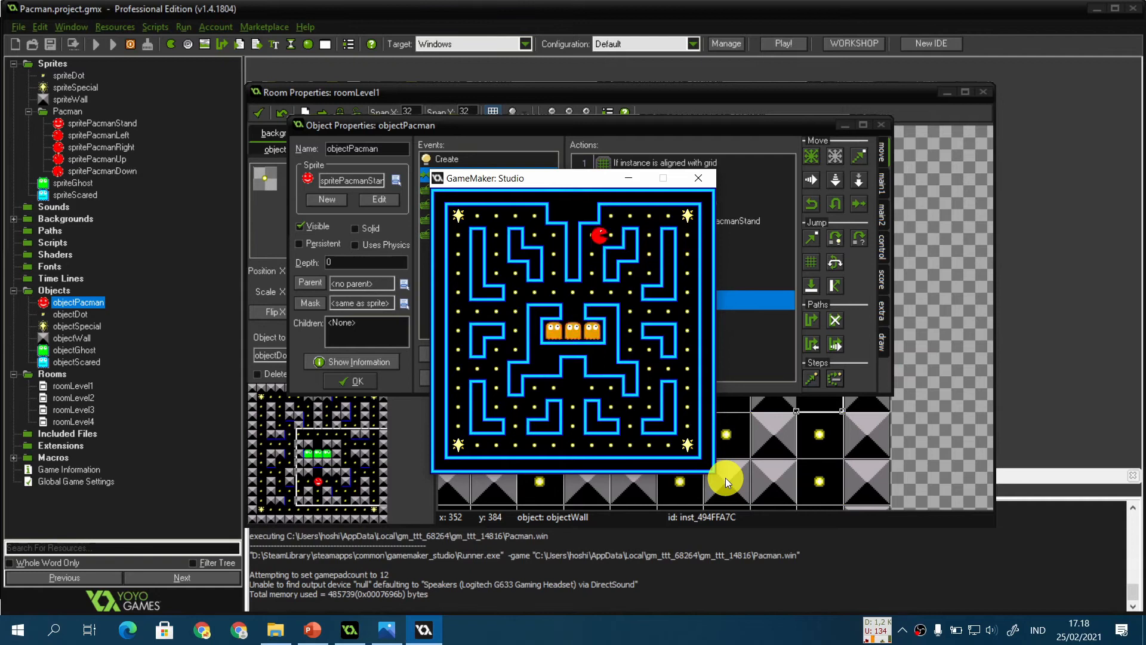
key("Right")
key("Down")
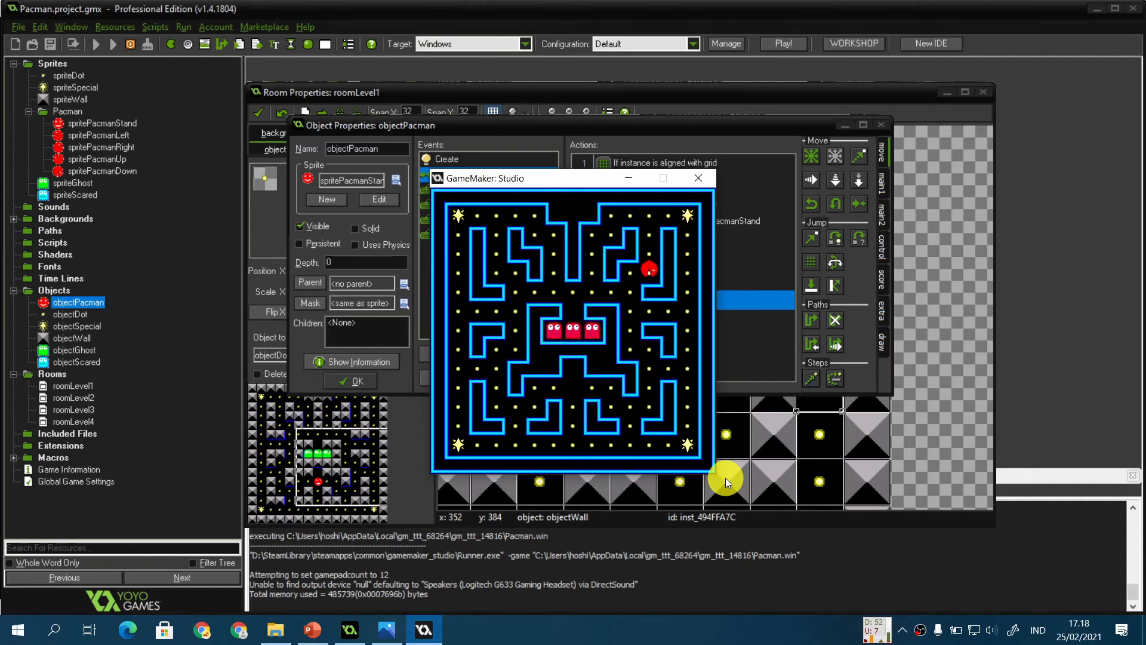
key("Left")
key("Up")
key("Left")
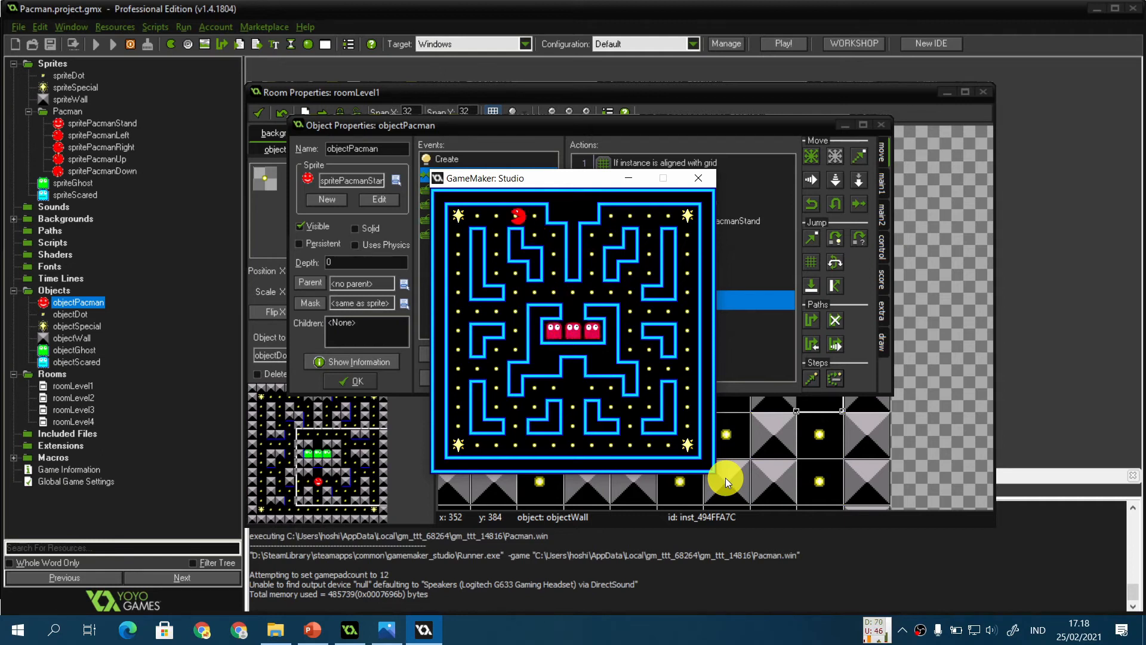
key("Down")
key("Right")
key("Down")
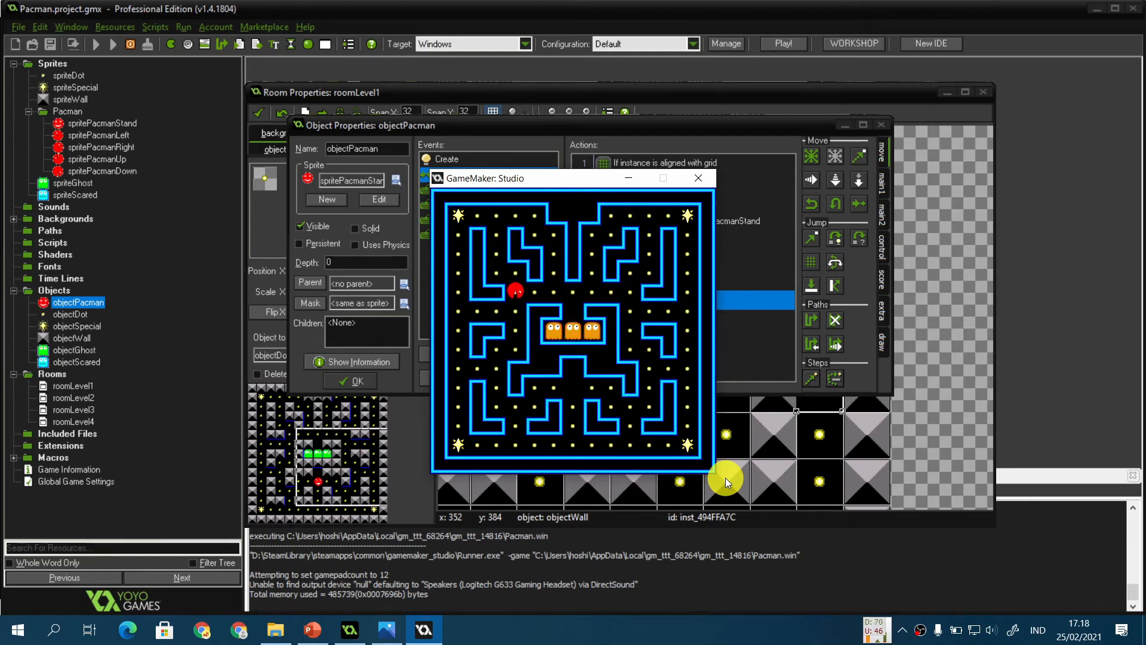
key("Left")
key("Down")
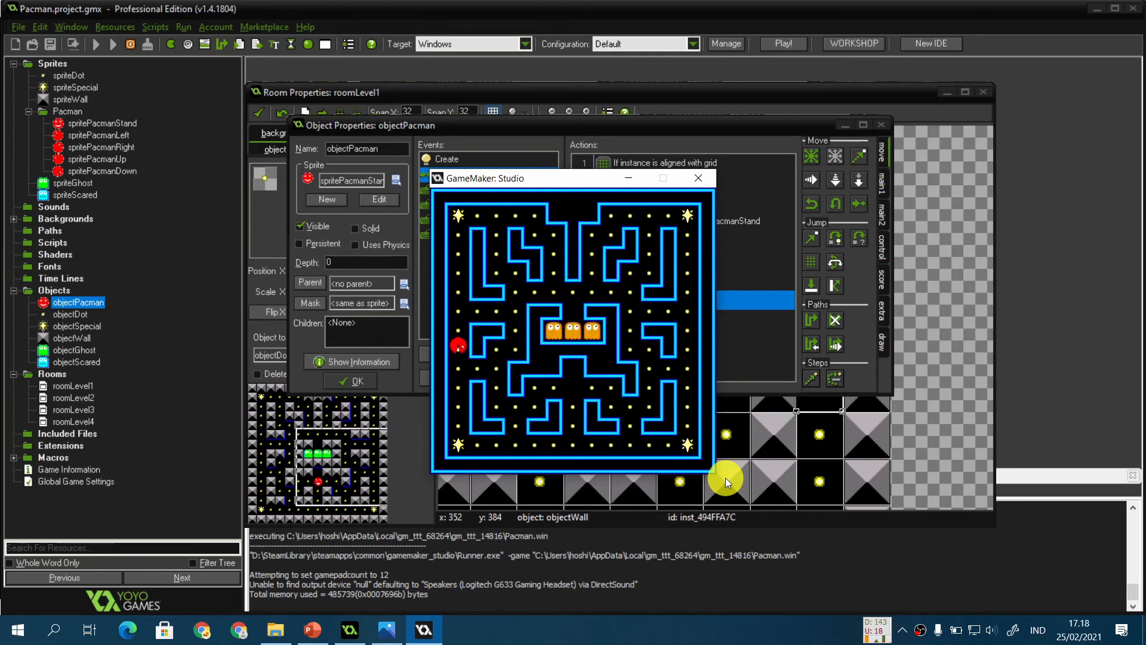
key("Right")
key("Down")
key("Right")
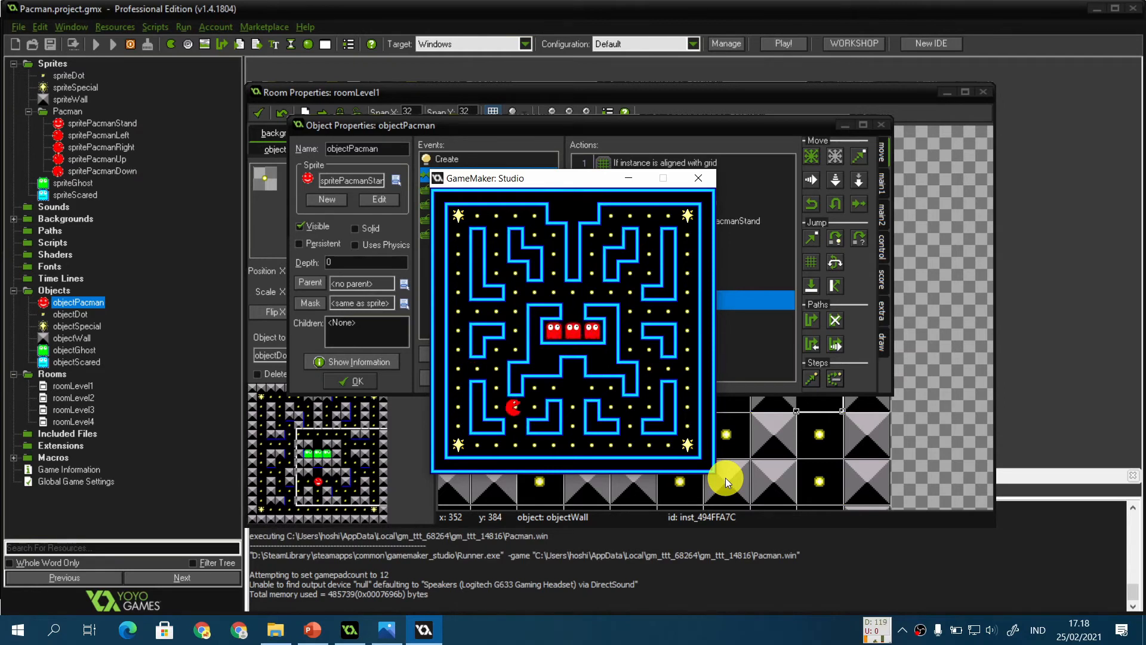
key("Up")
key("Right")
key("Up")
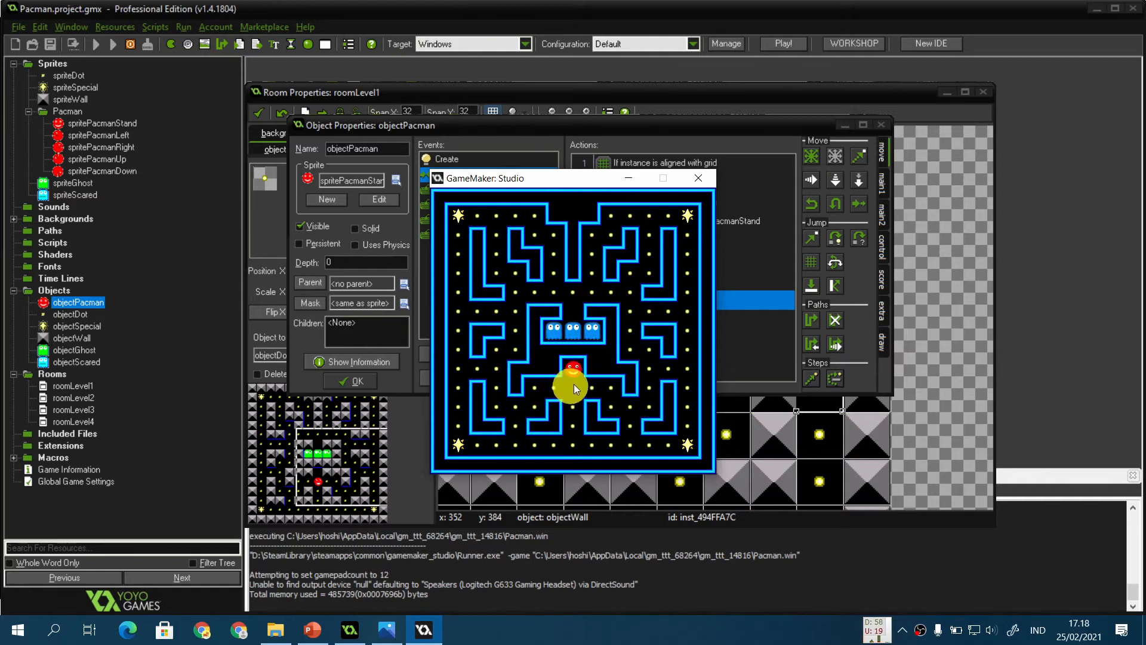
left_click(697, 182)
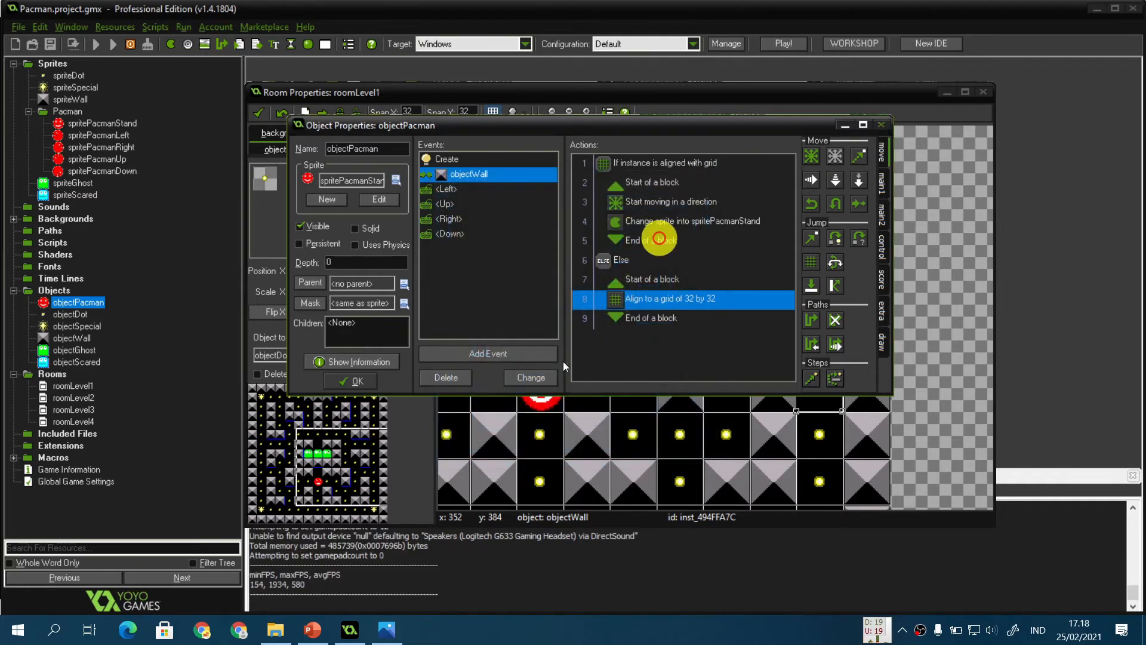
Step: Switch to the lab presentation, advance to the Hantu slide on ghost behaviour, and return to GameMaker
left_click(321, 629)
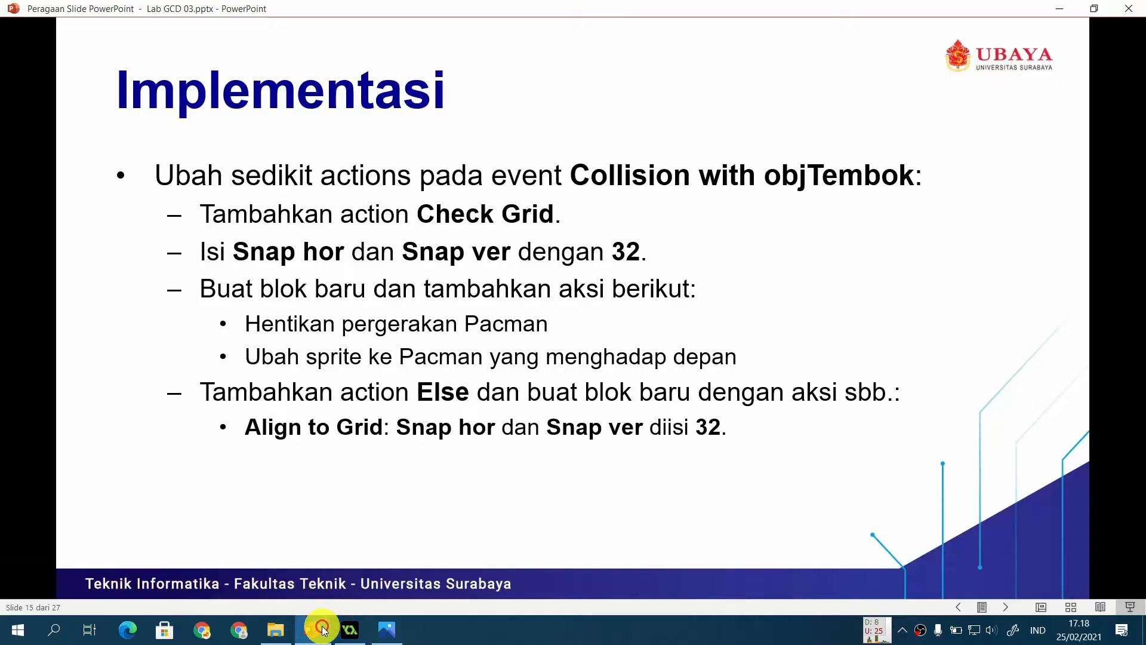
left_click(447, 515)
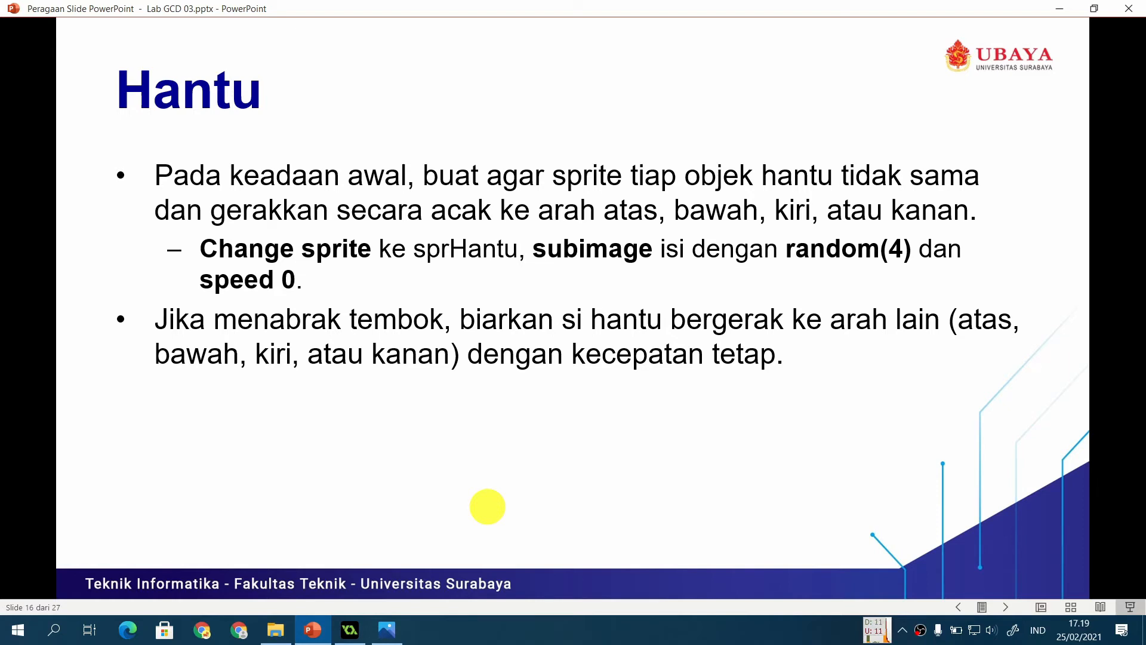
left_click(350, 629)
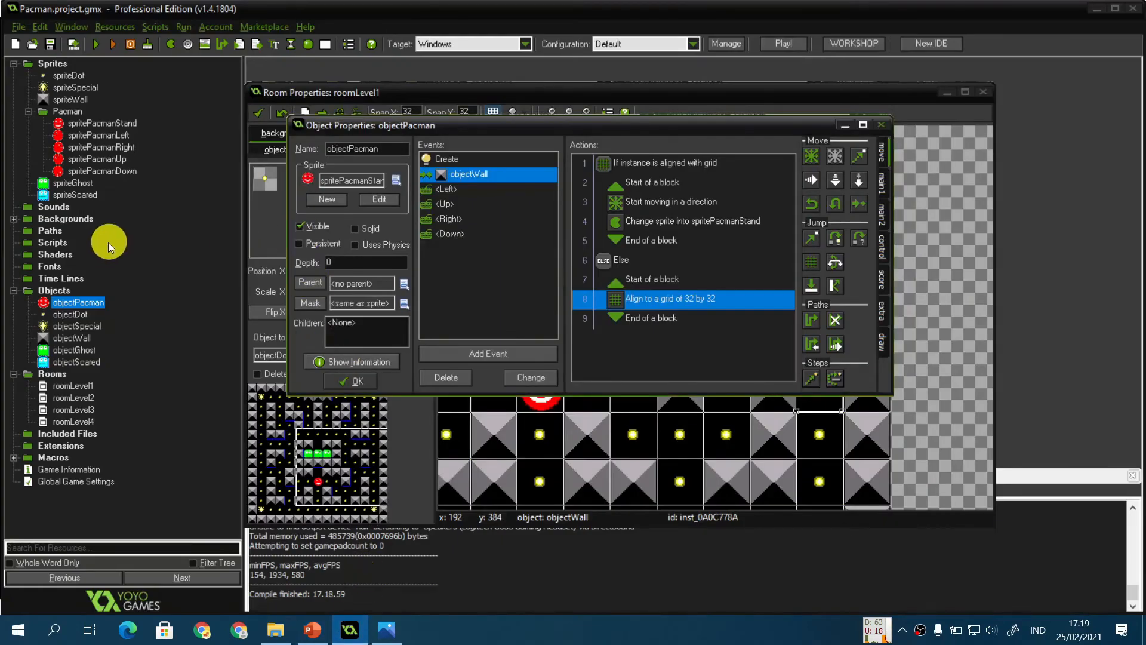
Step: Open the objectGhost object's properties and add a Create event to it
left_click(92, 351)
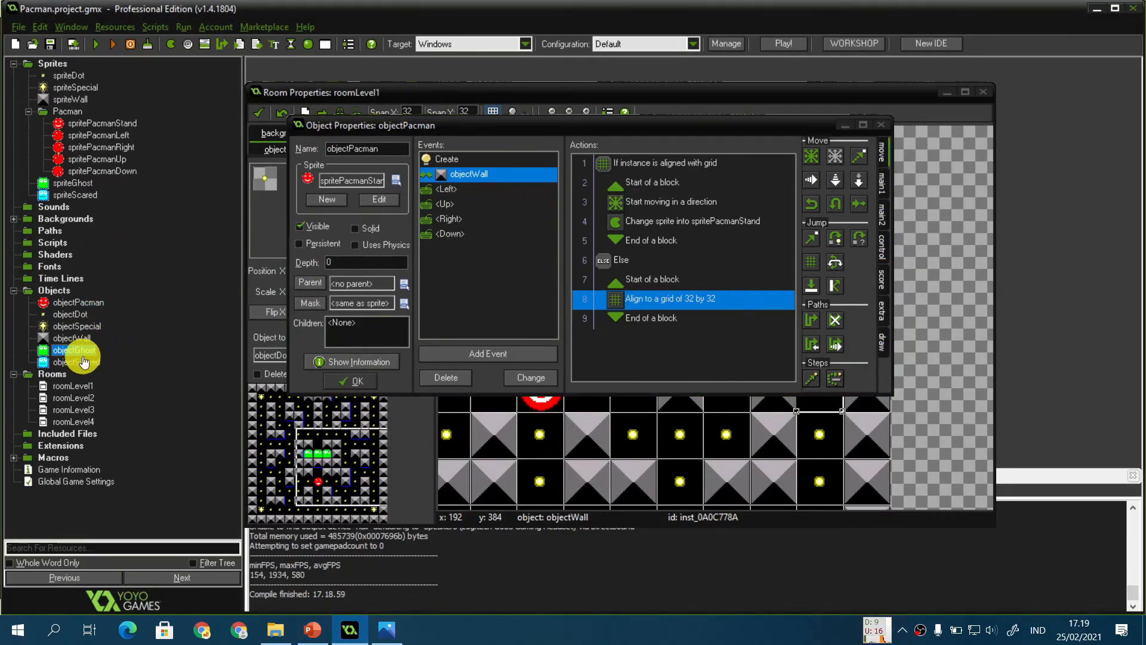
double_click(81, 350)
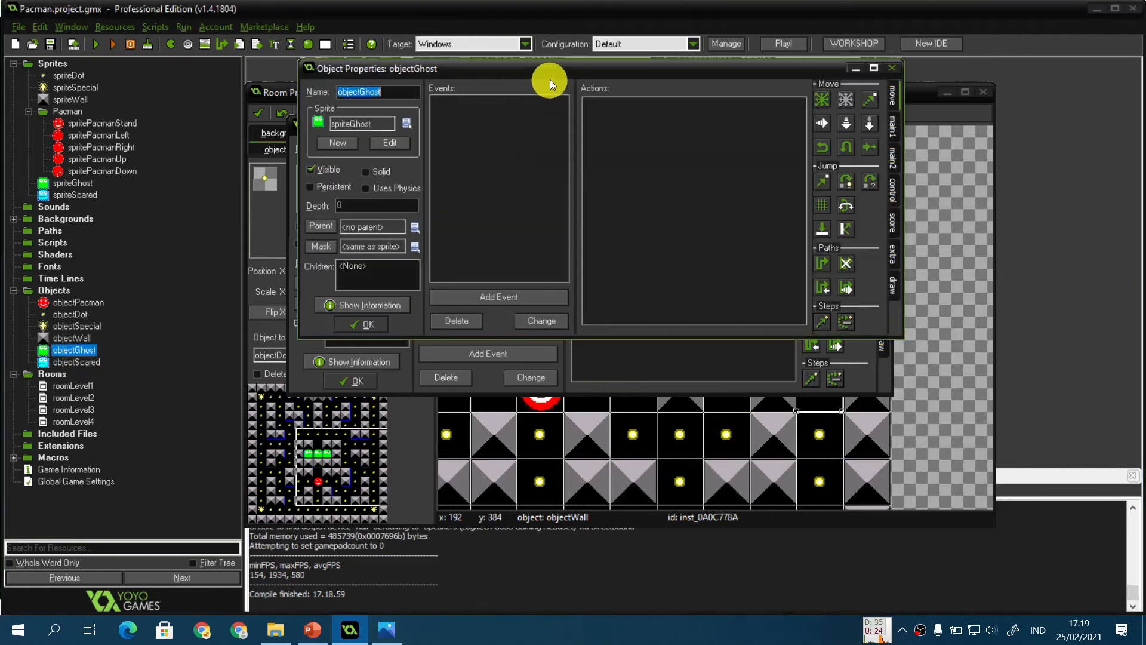
left_click_drag(550, 80, 532, 196)
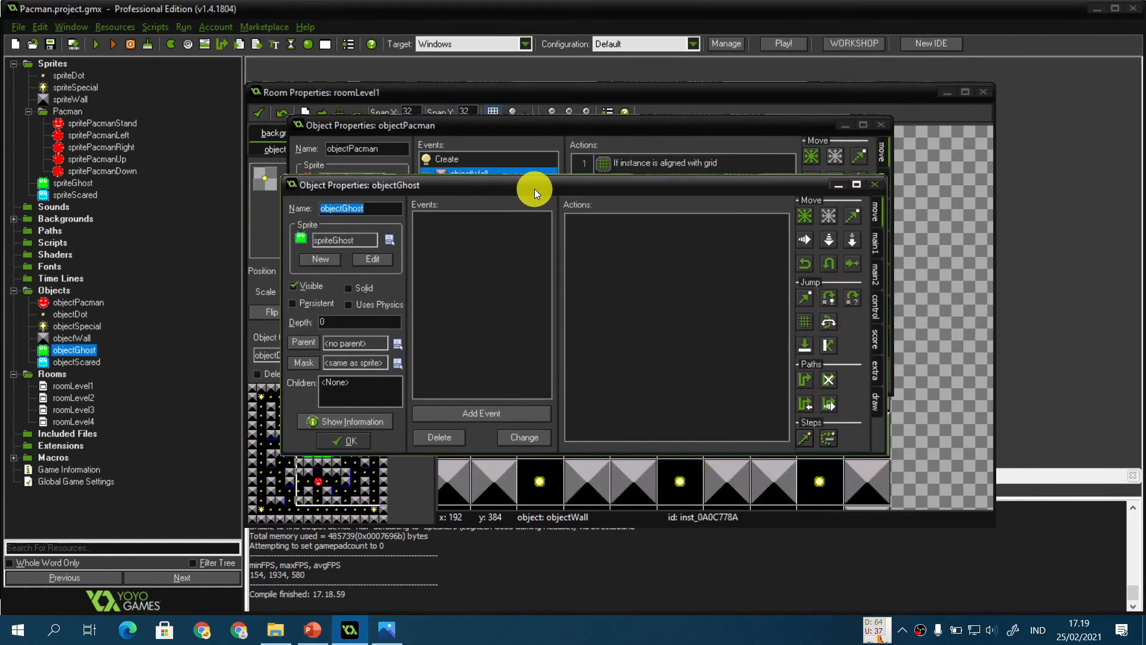
left_click(471, 409)
left_click(529, 240)
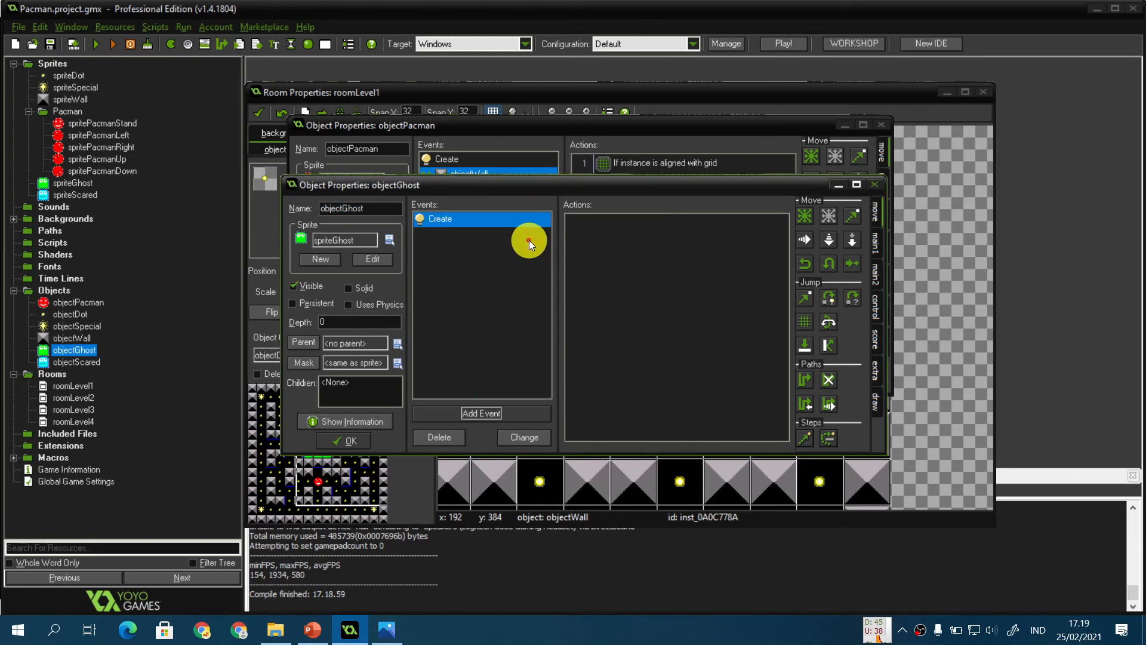
Step: Add a Change Sprite action to the ghost's Create event using spriteGhost, subimage random(4) and speed 0
left_click(876, 241)
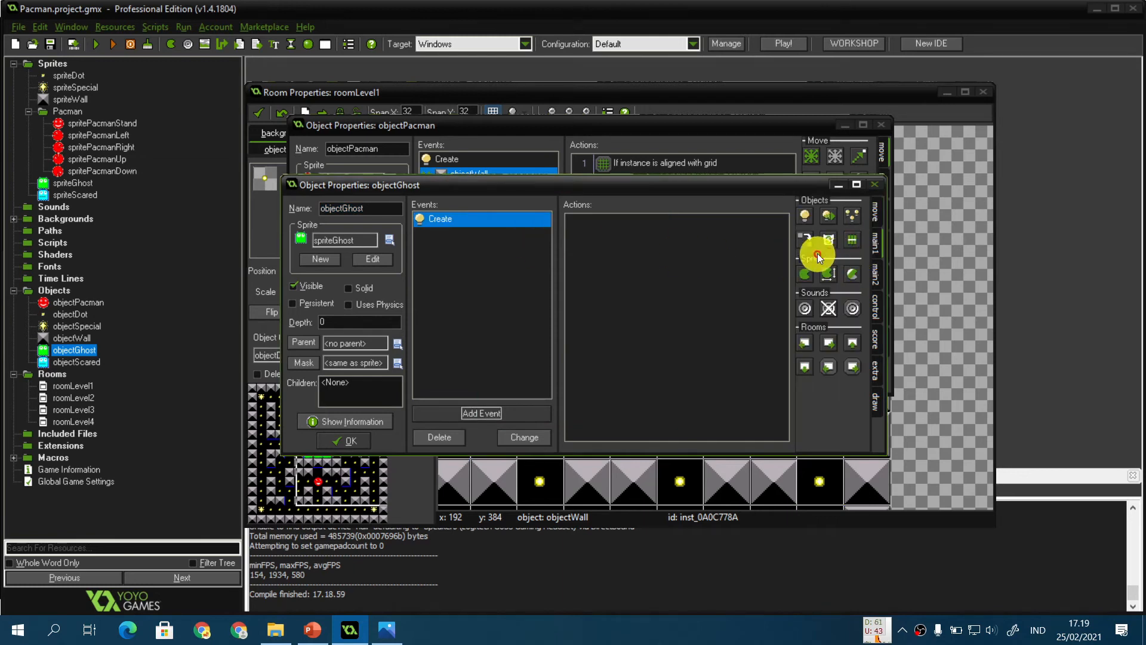
left_click_drag(809, 280, 661, 274)
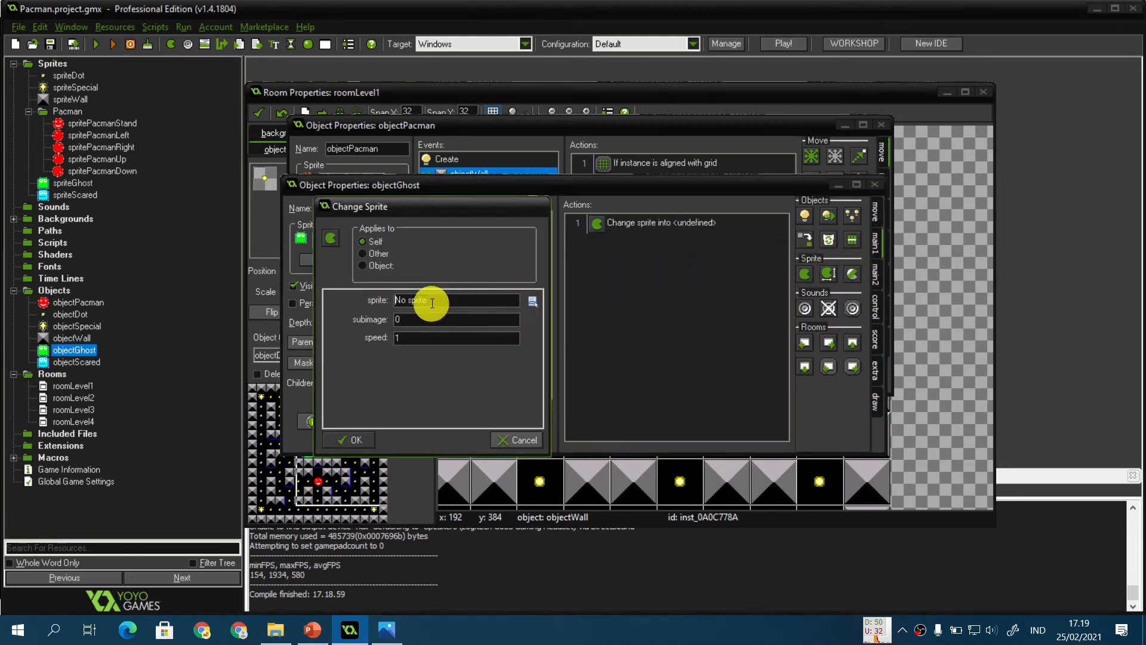
left_click(427, 300)
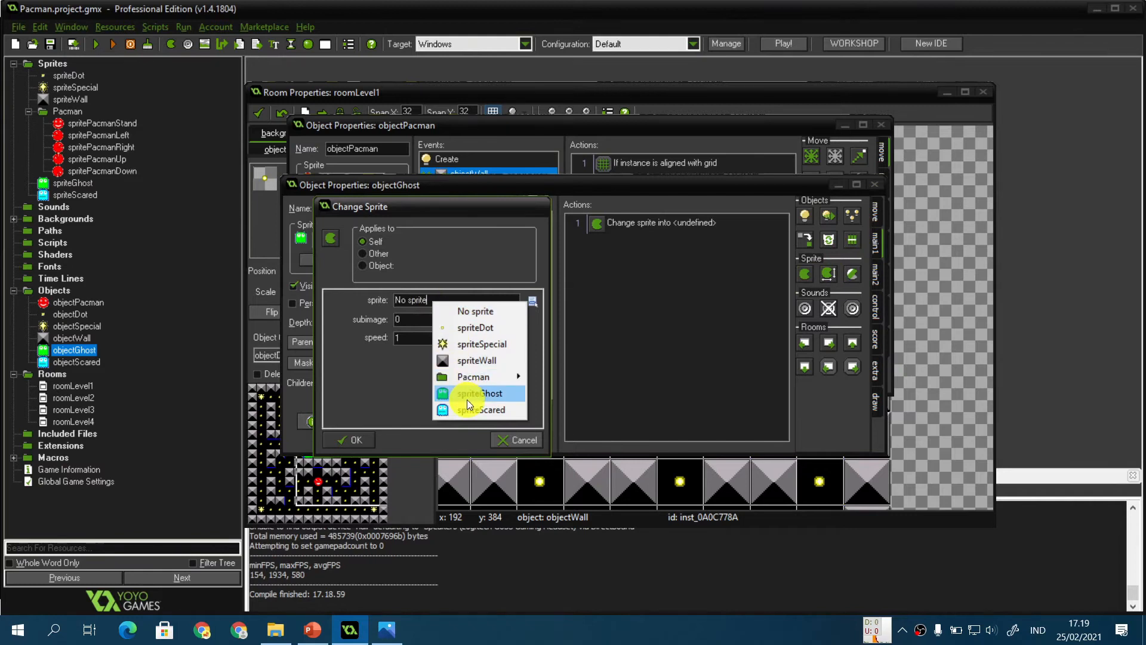
left_click(467, 397)
left_click(421, 316)
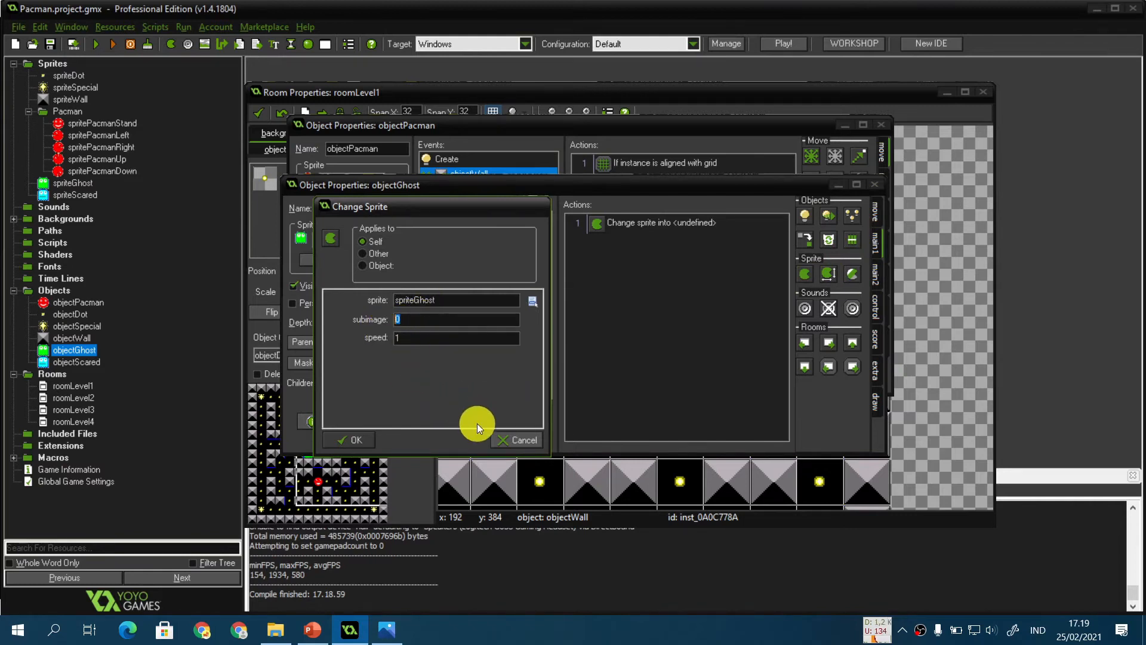
type("random(4")
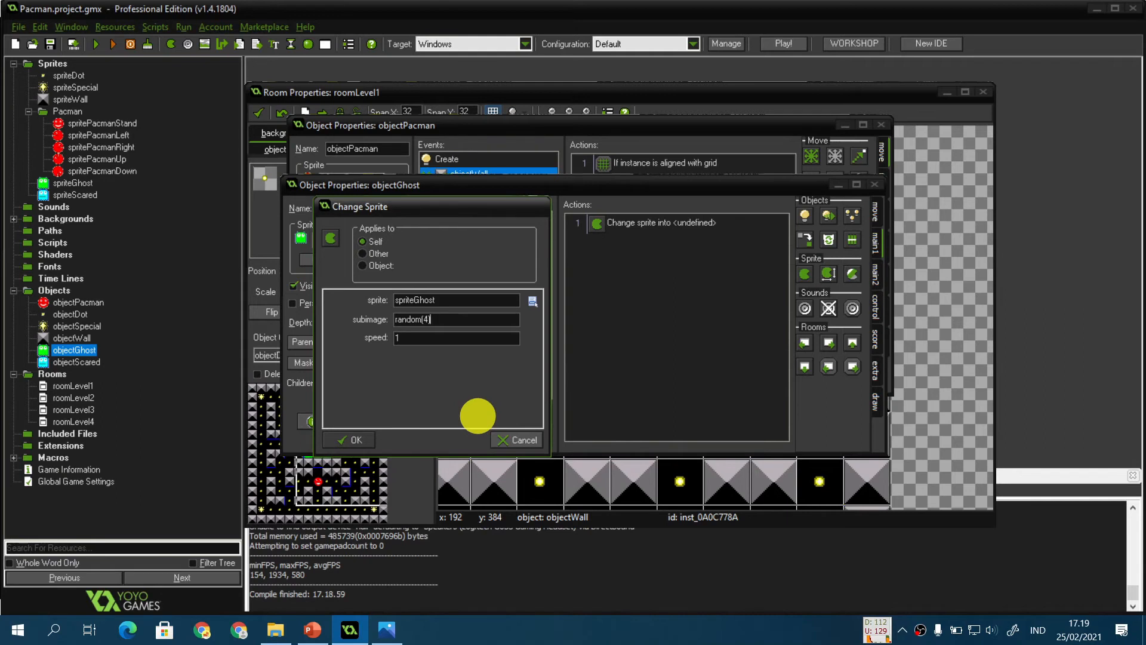
left_click(491, 339)
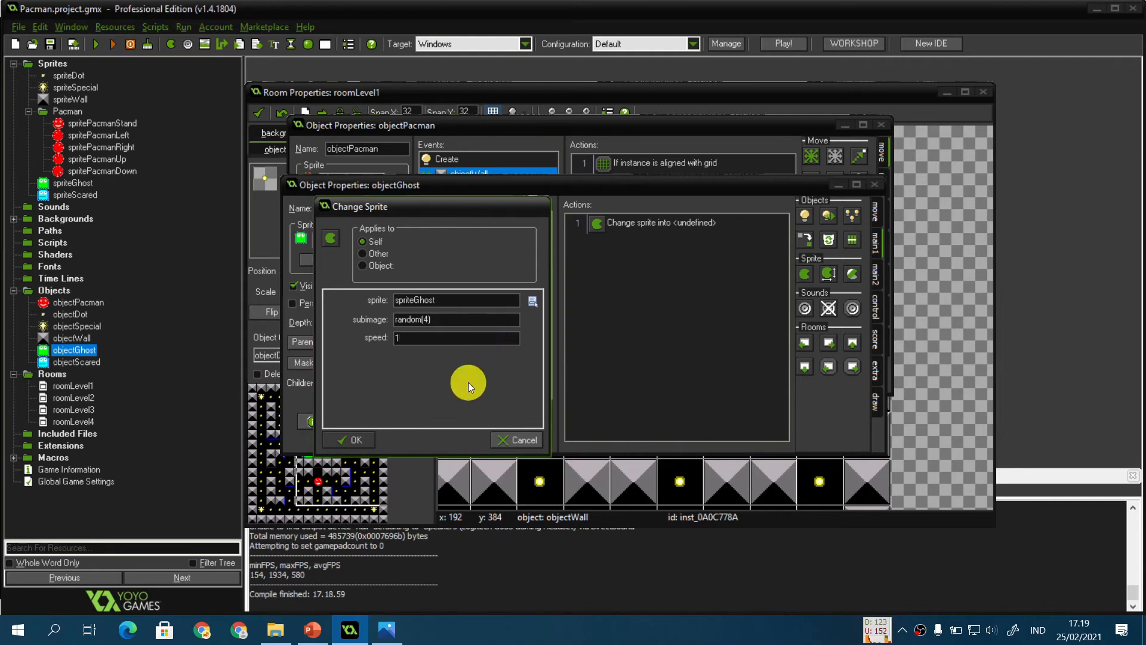
key("BackSpace")
type("0")
left_click(357, 440)
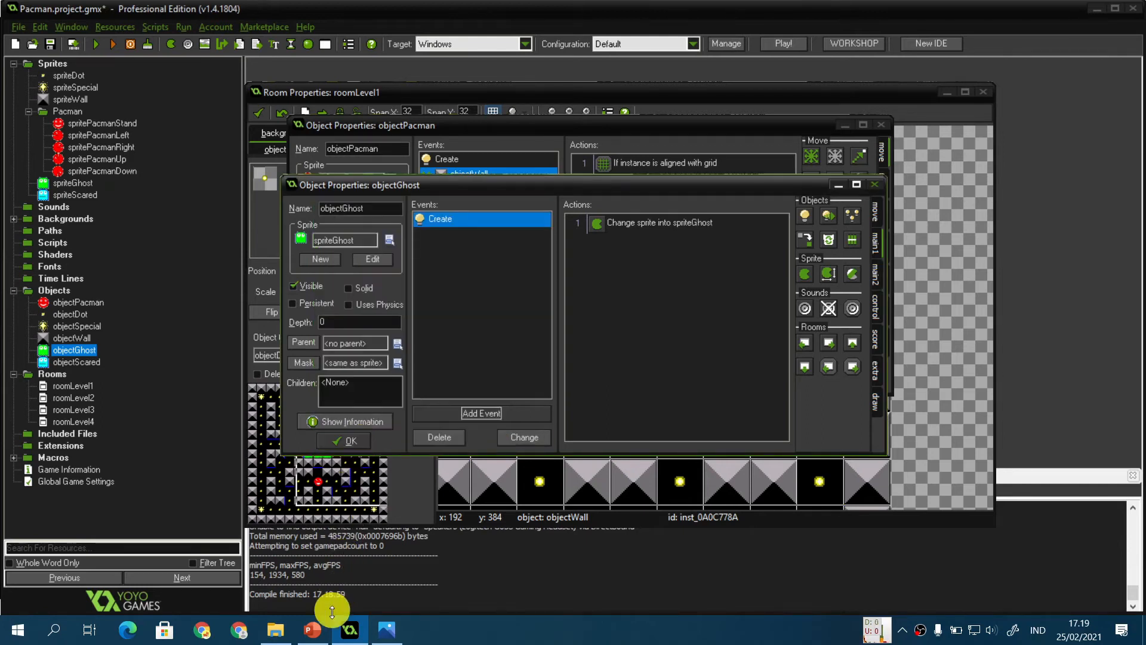
Step: Switch back to the presentation to review the Hantu slide instructions
left_click(314, 632)
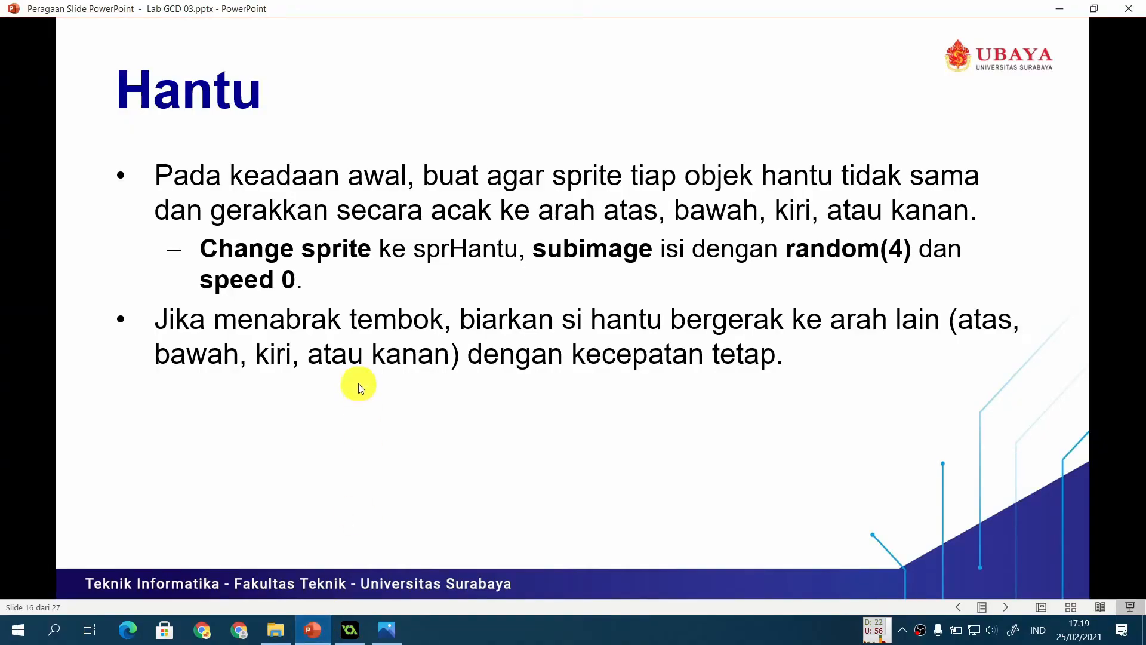